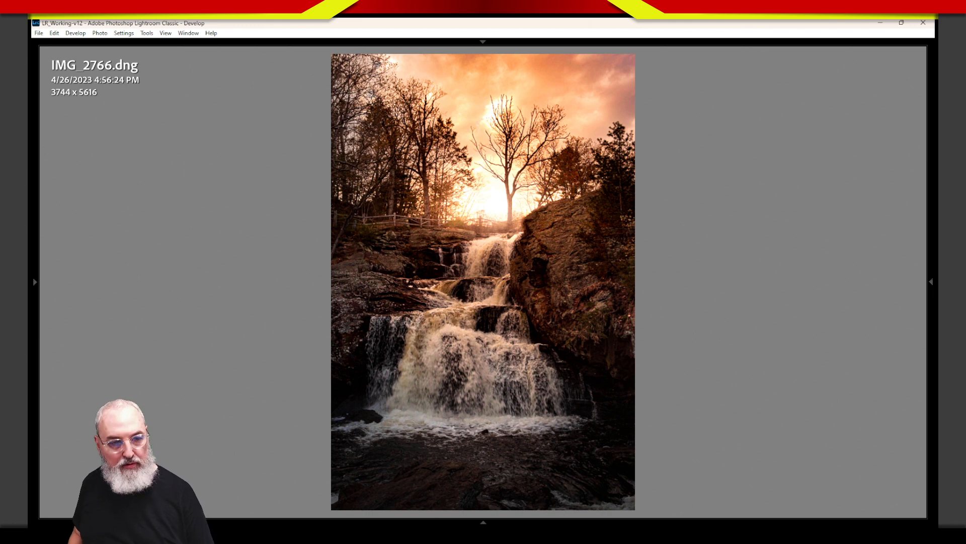
Show the unedited version of IMG_2766.dng, annotate an arrow toward the bare tree and a circle at the photo's left edge, and clear the markings.
key(backslash)
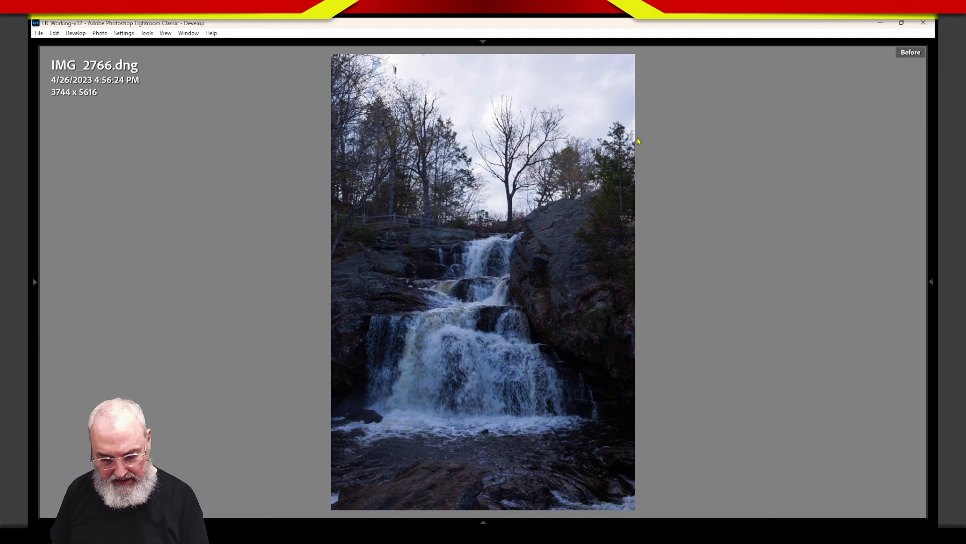
key(ctrl+2)
drag(352, 123, 469, 135)
mouse_move(445, 101)
mouse_down()
mouse_move(487, 138)
mouse_move(452, 166)
mouse_up()
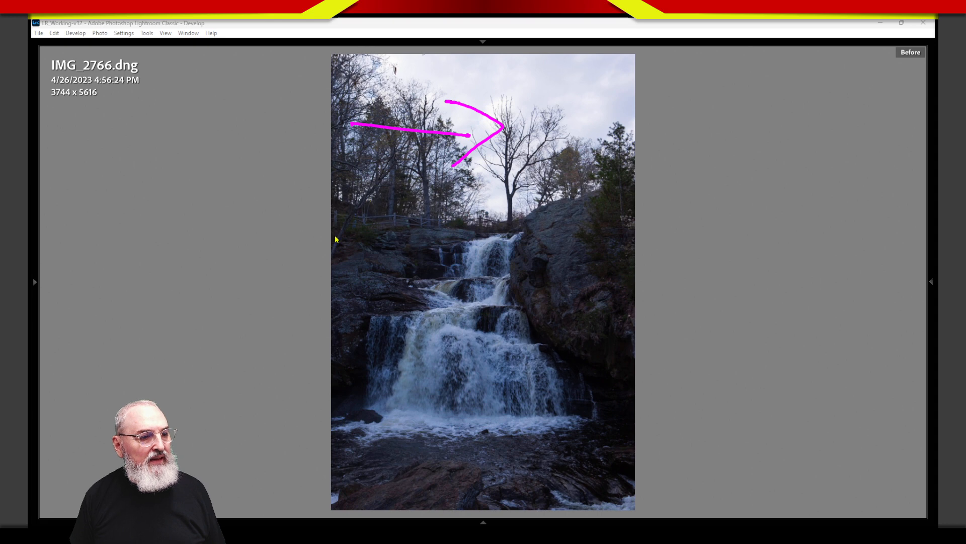
mouse_move(344, 233)
mouse_down()
mouse_move(354, 222)
mouse_move(338, 254)
mouse_move(334, 237)
mouse_up()
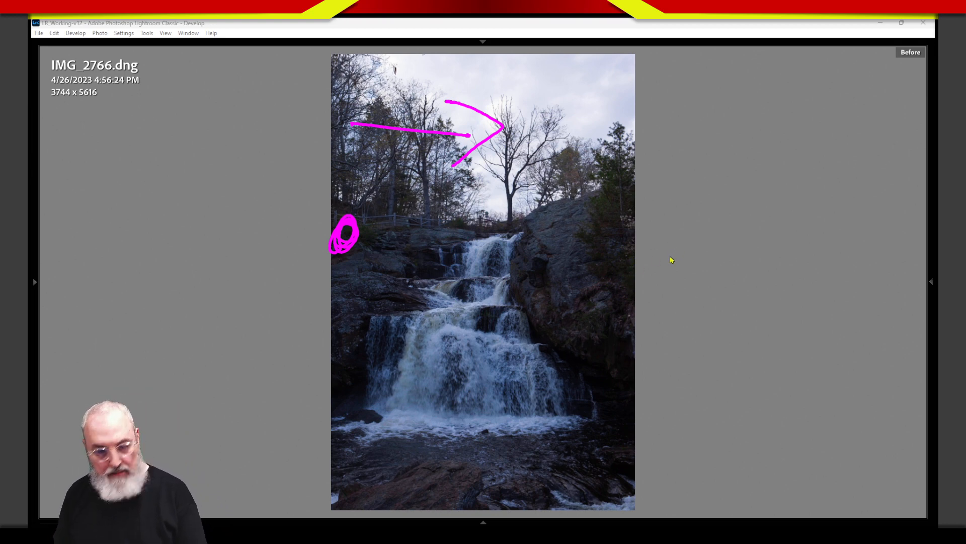
key(super+plus)
key(super+Escape)
key(Escape)
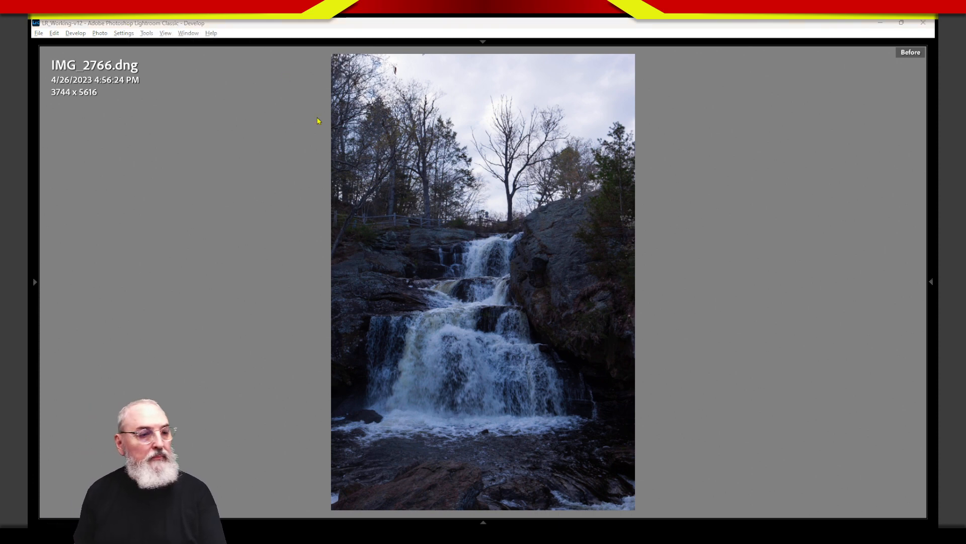
Circle the bright sky areas around the bare tree and above the tree lines with screen annotations, and clear the markings.
mouse_move(518, 157)
mouse_down()
mouse_move(459, 208)
mouse_move(480, 149)
mouse_up()
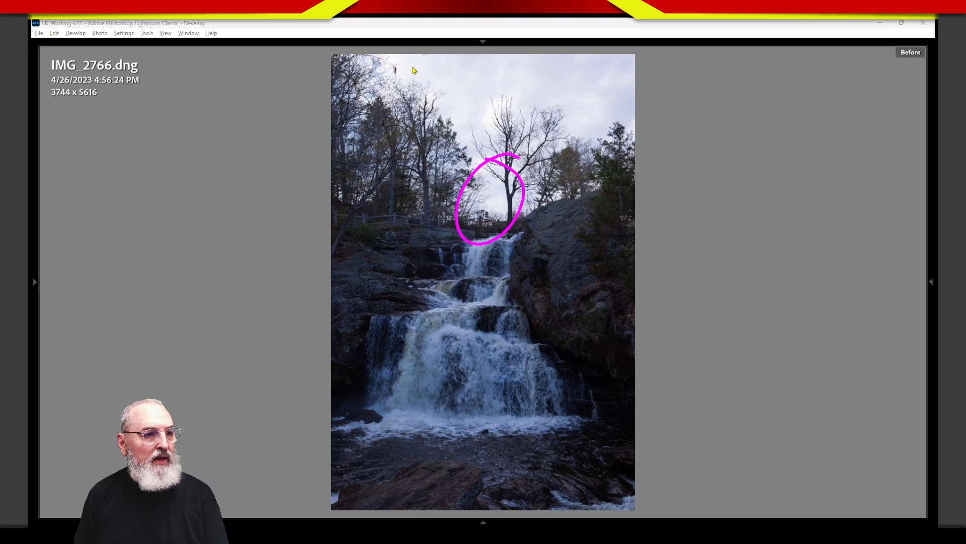
mouse_move(388, 62)
mouse_down()
mouse_move(379, 98)
mouse_move(473, 164)
mouse_move(387, 62)
mouse_up()
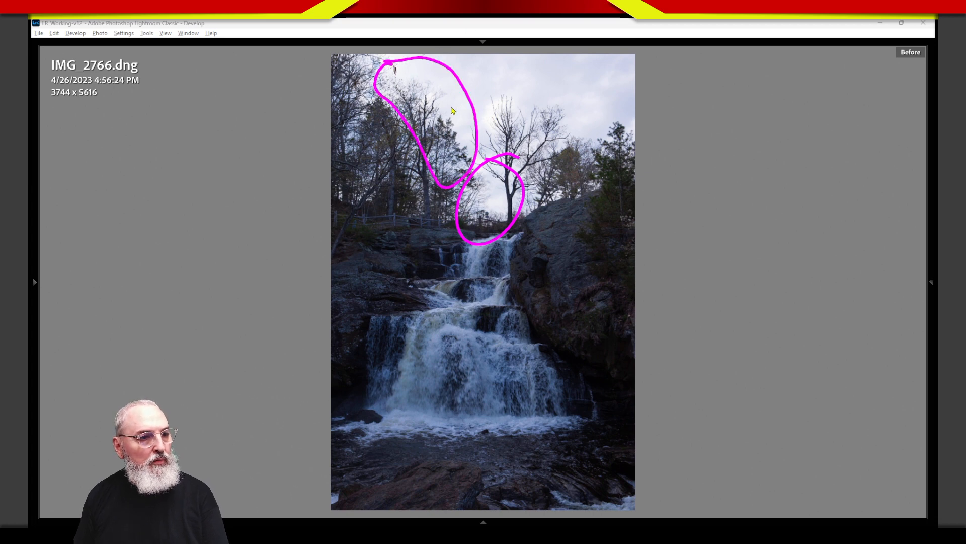
mouse_move(505, 105)
mouse_down()
mouse_move(489, 107)
mouse_move(479, 125)
mouse_up()
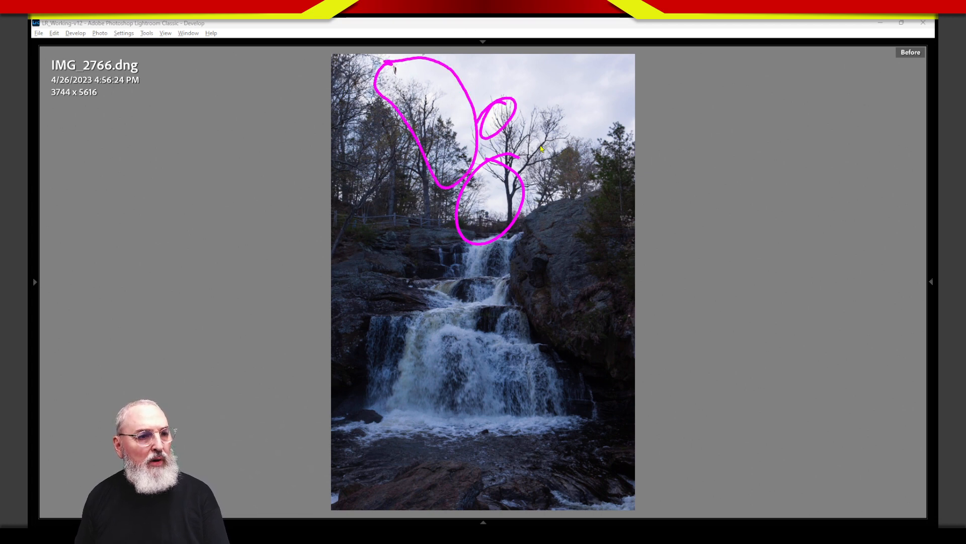
mouse_move(568, 111)
mouse_down()
mouse_move(584, 100)
mouse_move(574, 118)
mouse_up()
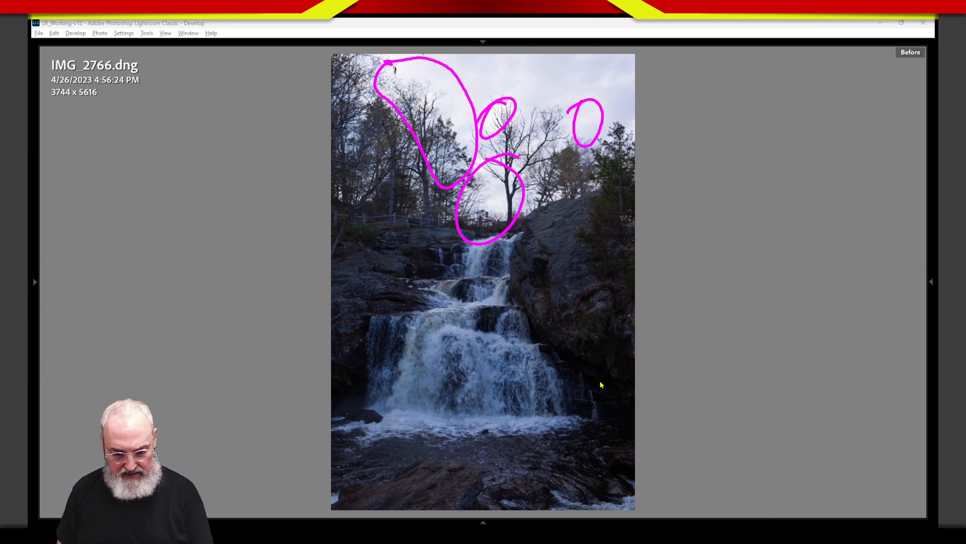
key(Escape)
Circle the dark rock areas on both sides of the lower waterfall with screen annotations, and clear the markings.
mouse_move(602, 356)
mouse_down()
mouse_move(568, 378)
mouse_move(619, 358)
mouse_move(594, 337)
mouse_up()
mouse_move(345, 361)
mouse_down()
mouse_move(375, 357)
mouse_move(362, 423)
mouse_move(331, 388)
mouse_move(347, 340)
mouse_up()
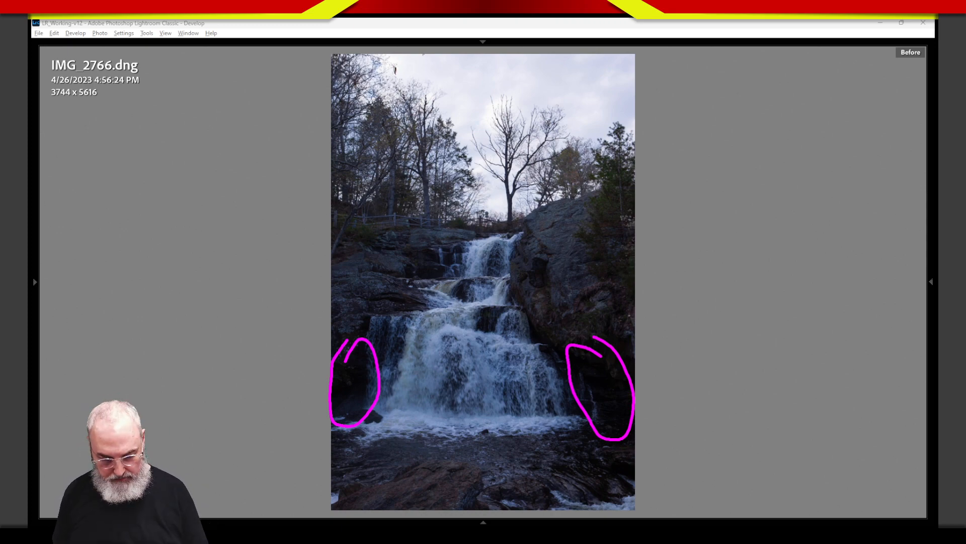
key(Escape)
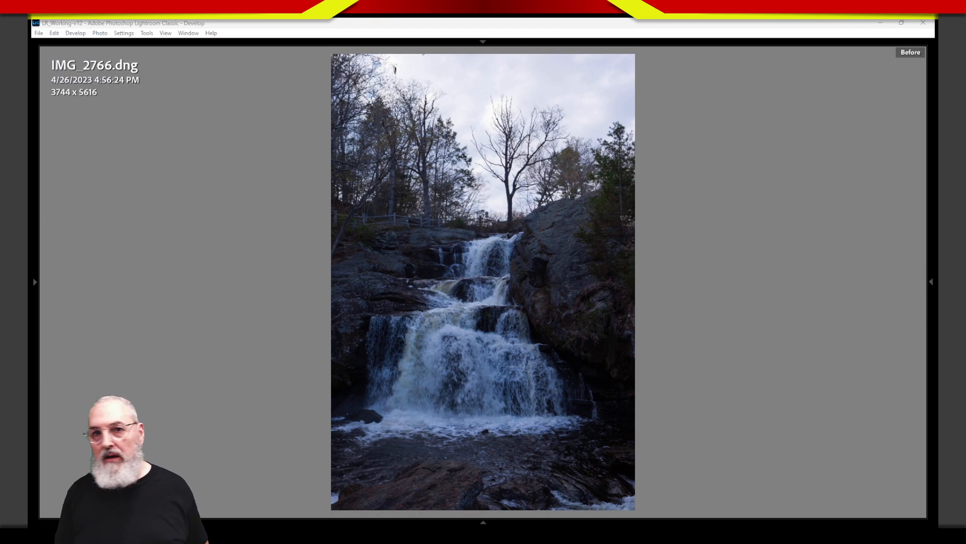
Outline three dark rock sections to the right of the lower falls at close range, hatch the gaps between them, and clear the markings.
click(604, 380)
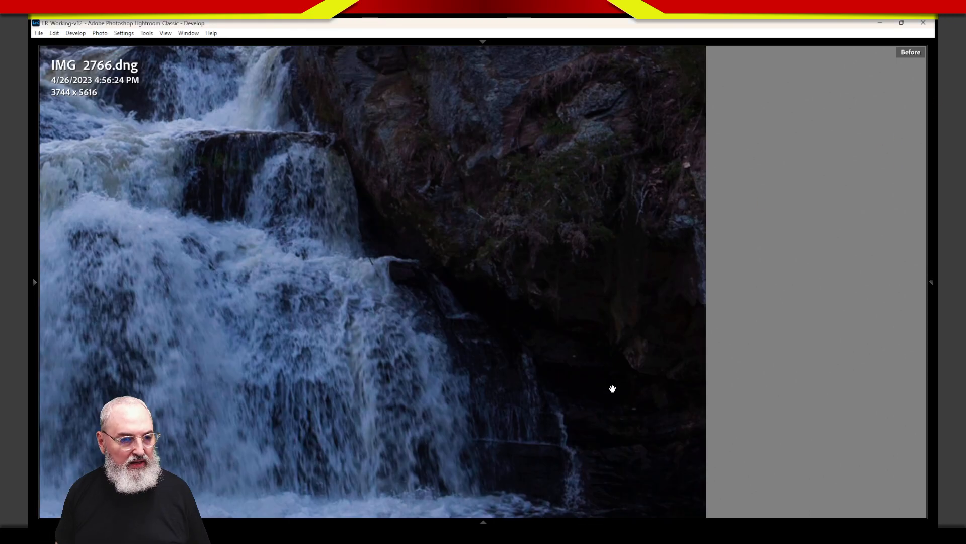
drag(622, 417, 518, 255)
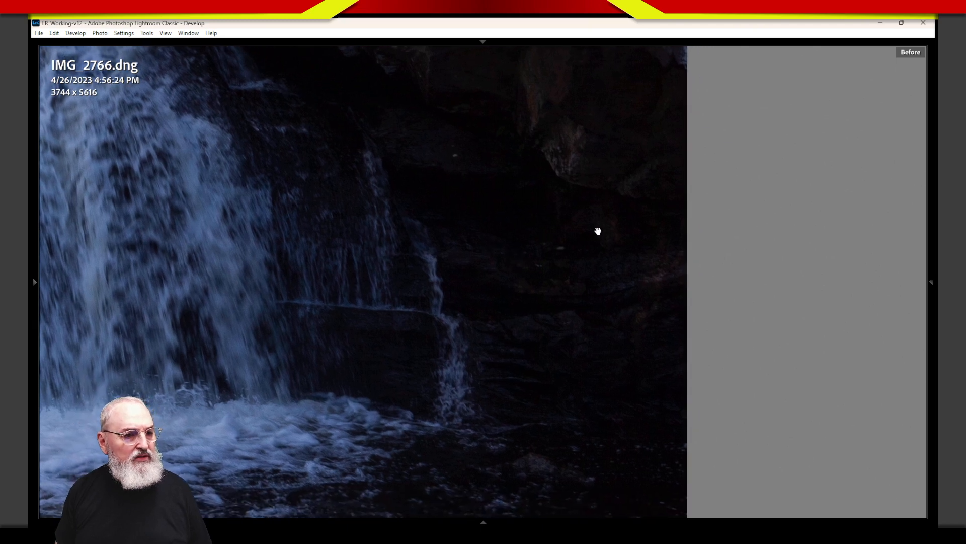
drag(598, 231, 724, 190)
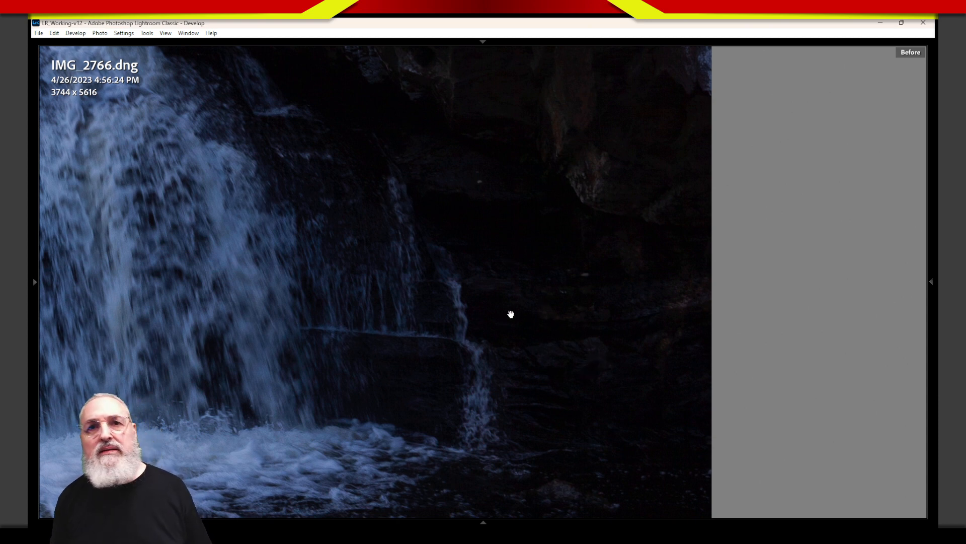
drag(527, 309, 368, 276)
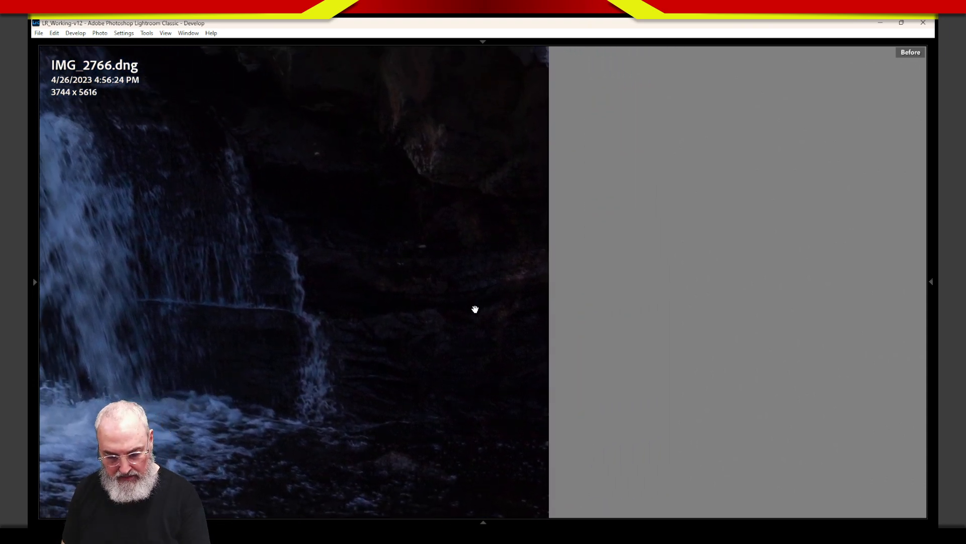
mouse_move(282, 206)
mouse_down()
mouse_move(384, 247)
mouse_move(524, 243)
mouse_move(549, 261)
mouse_move(527, 297)
mouse_move(430, 313)
mouse_move(305, 270)
mouse_move(272, 233)
mouse_move(303, 204)
mouse_up()
mouse_move(282, 160)
mouse_down()
mouse_move(550, 218)
mouse_move(544, 19)
mouse_move(344, 49)
mouse_move(280, 159)
mouse_up()
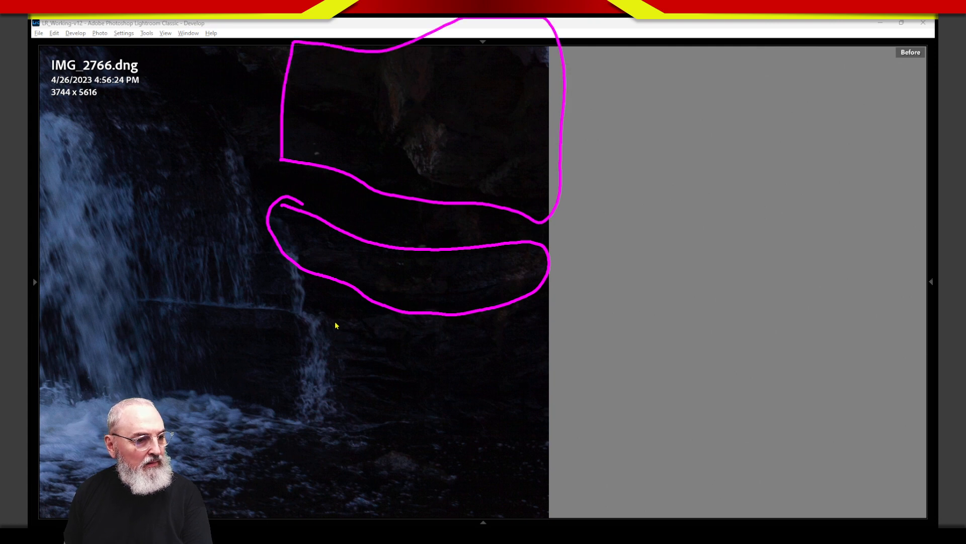
mouse_move(336, 326)
mouse_down()
mouse_move(527, 309)
mouse_move(386, 414)
mouse_move(397, 326)
mouse_up()
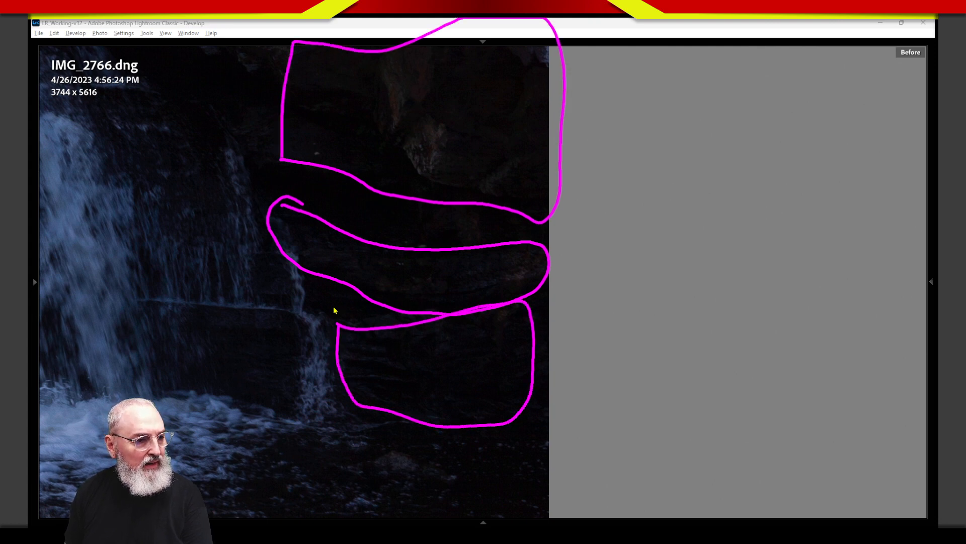
mouse_move(318, 283)
mouse_down()
mouse_move(323, 304)
mouse_move(350, 303)
mouse_move(392, 322)
mouse_up()
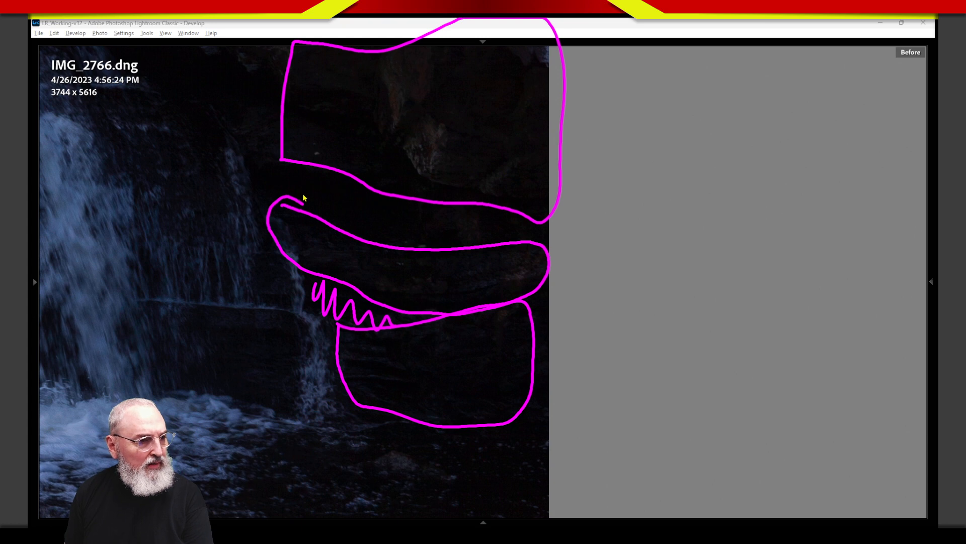
mouse_move(297, 168)
mouse_down()
mouse_move(301, 199)
mouse_move(321, 187)
mouse_move(348, 228)
mouse_move(382, 223)
mouse_move(413, 254)
mouse_move(463, 241)
mouse_up()
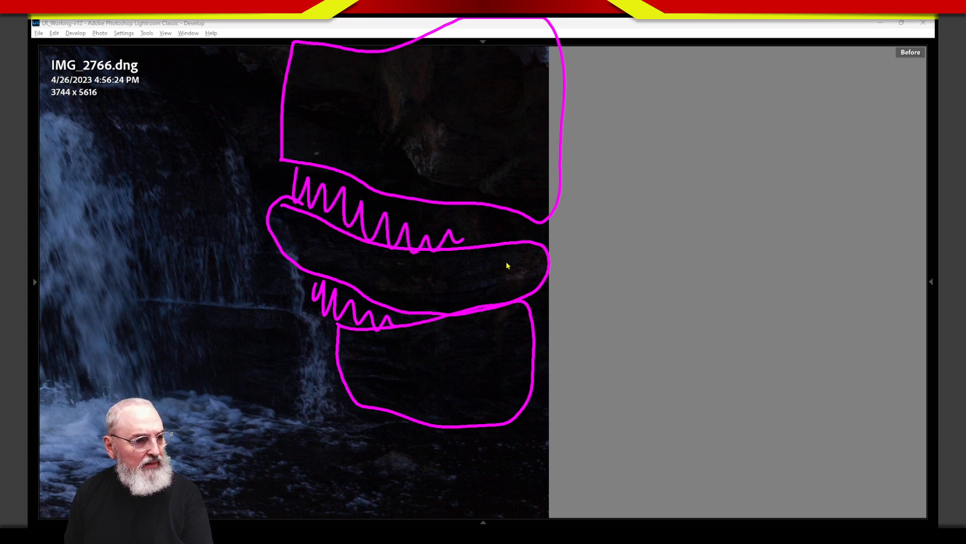
key(Escape)
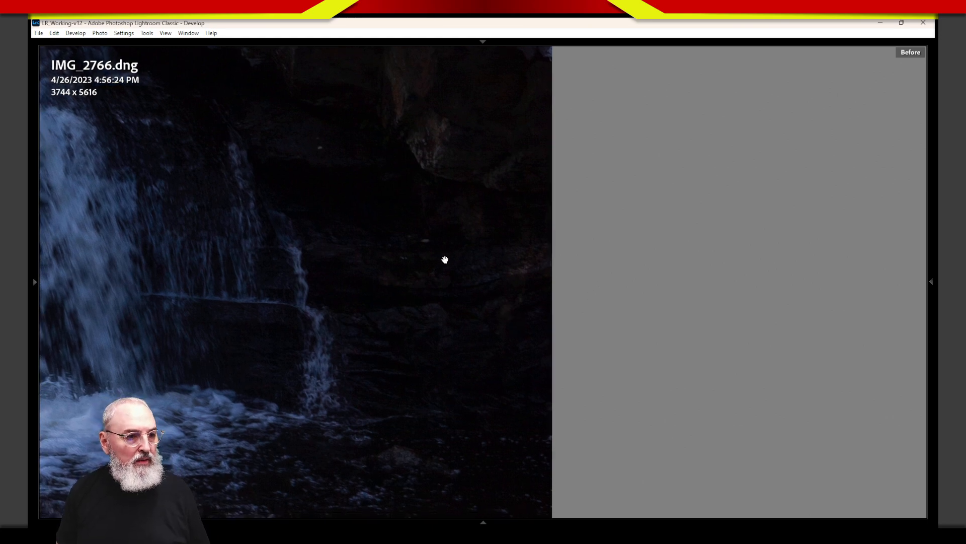
click(453, 273)
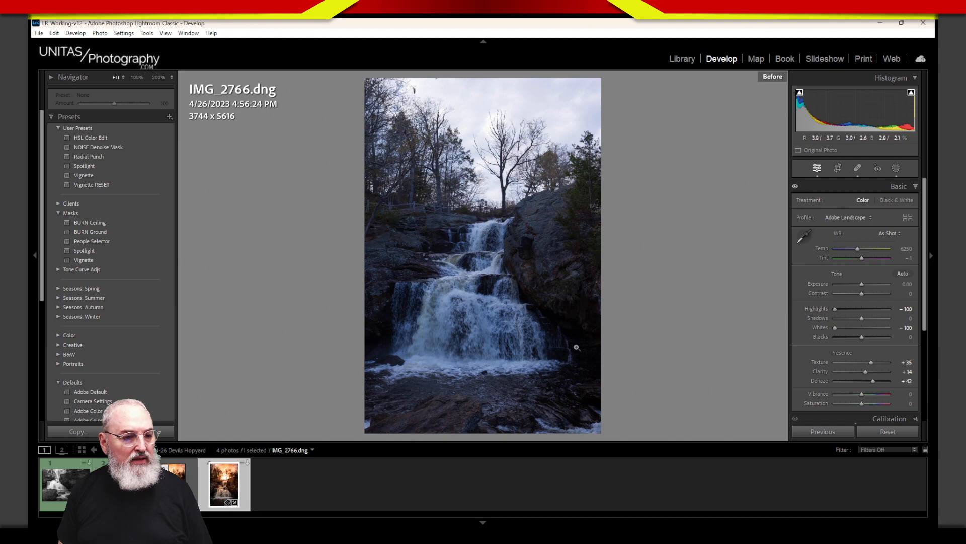
Examine the shadow clipping in the dark rocks on both sides of the lower falls at 100% zoom.
click(583, 371)
drag(584, 371, 634, 282)
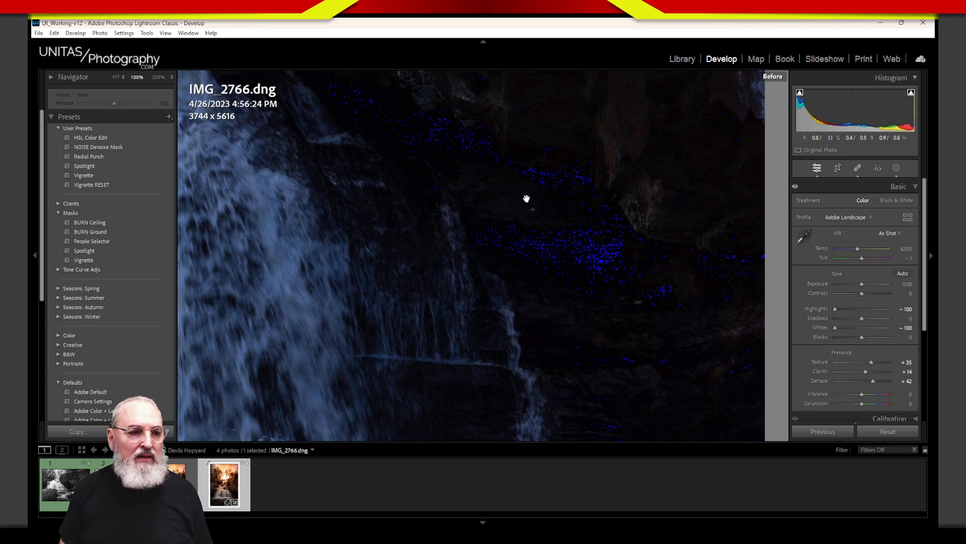
drag(395, 166, 536, 280)
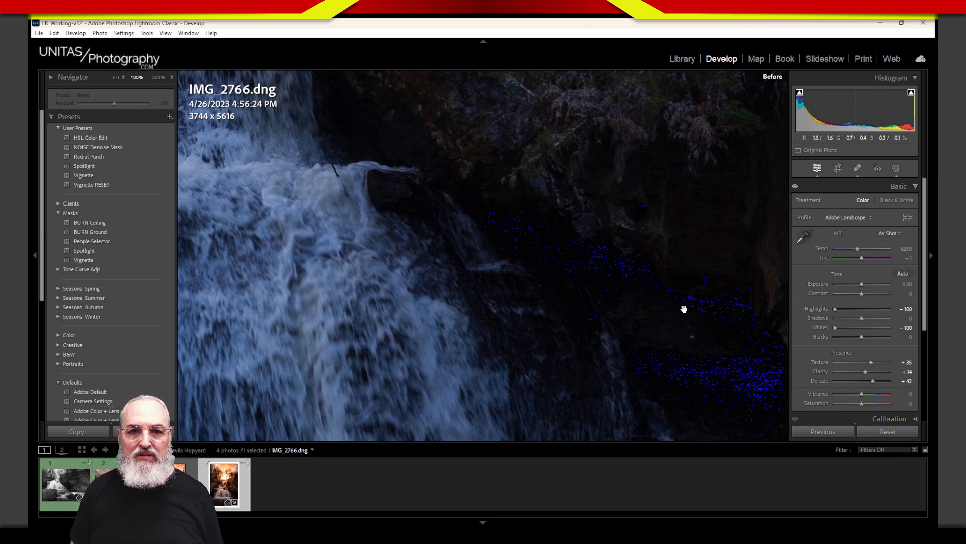
drag(651, 308, 437, 179)
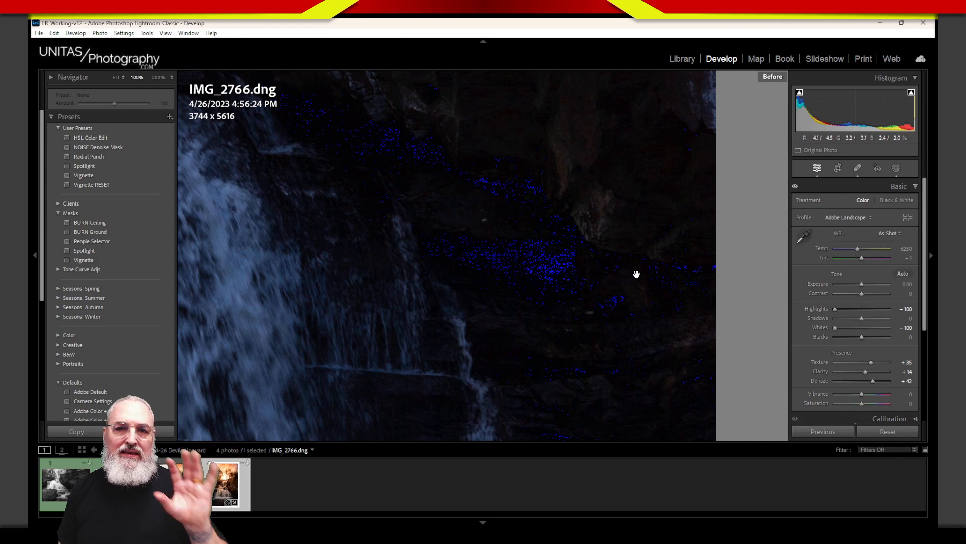
drag(471, 210, 730, 227)
drag(488, 226, 720, 236)
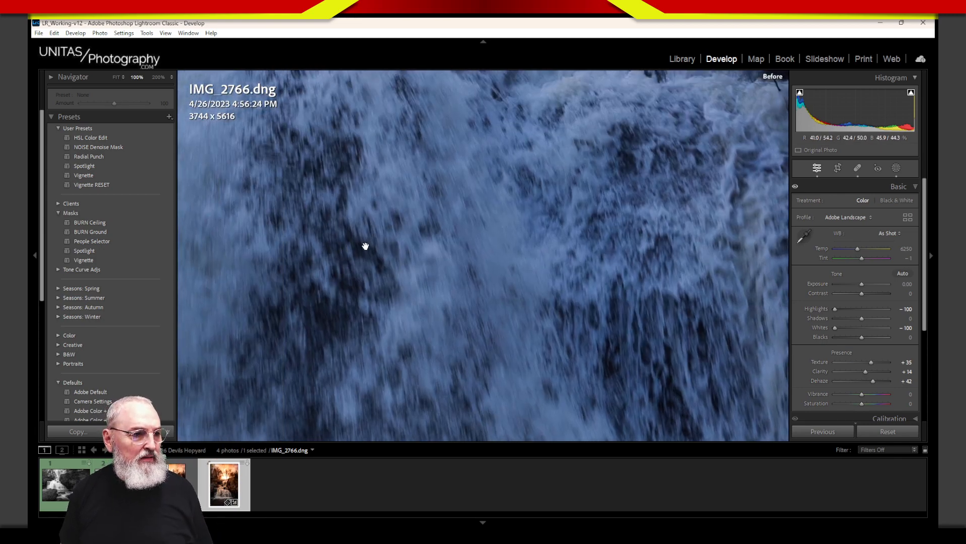
drag(364, 246, 705, 236)
drag(406, 218, 729, 240)
drag(546, 197, 476, 464)
drag(625, 161, 539, 378)
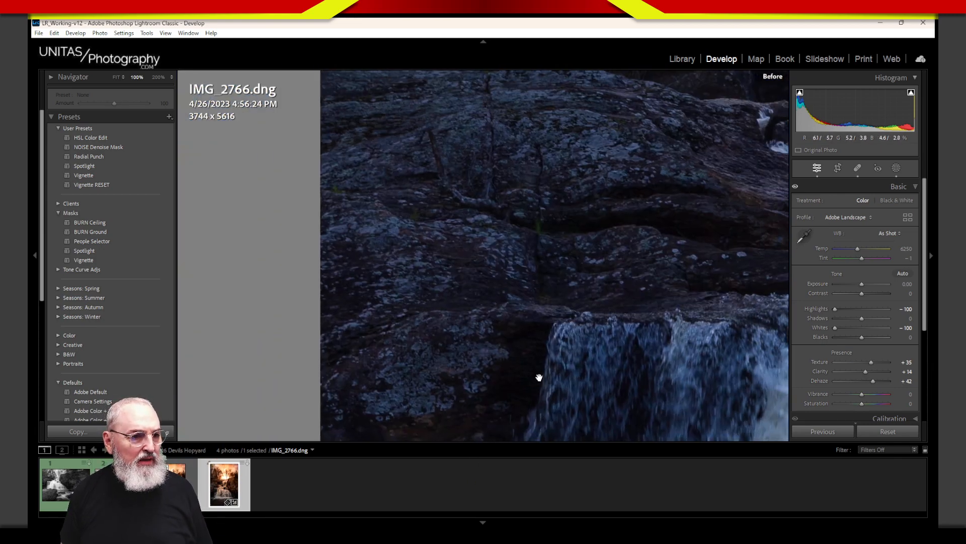
drag(519, 428, 517, 22)
drag(539, 136, 556, 17)
drag(379, 251, 487, 268)
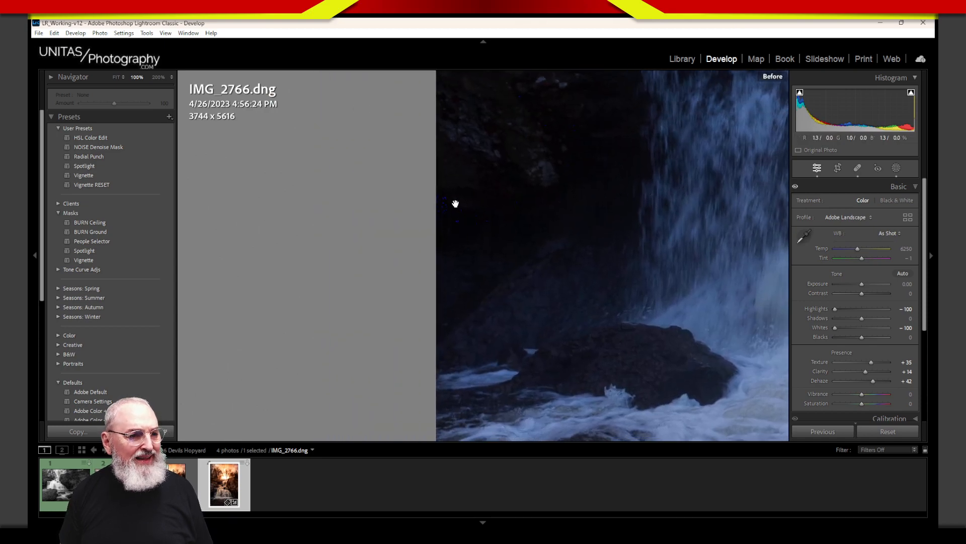
Examine the rock ledges and the upper waterfall up to the fence and tree line for shadow clipping.
drag(582, 175, 524, 363)
drag(589, 214, 537, 375)
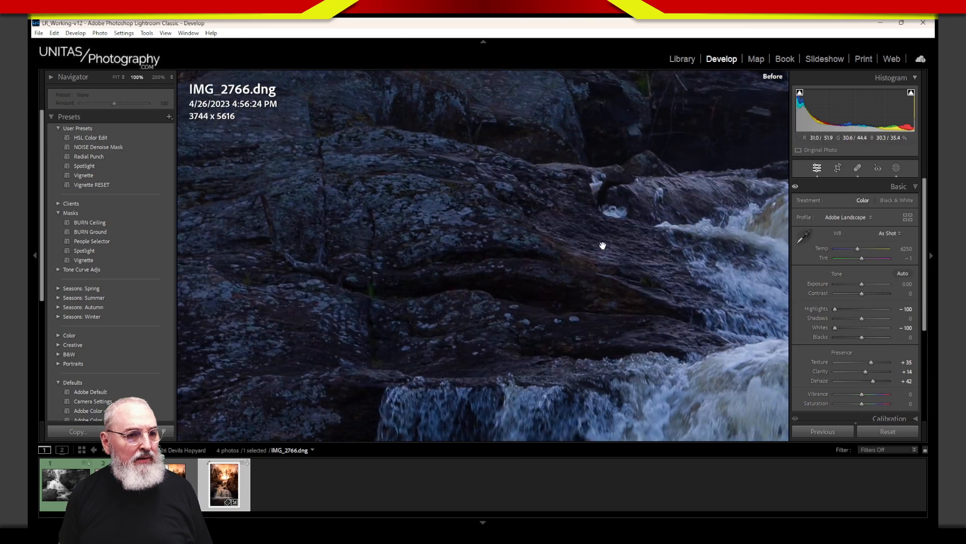
drag(602, 244, 437, 340)
drag(537, 252, 447, 302)
drag(634, 270, 520, 345)
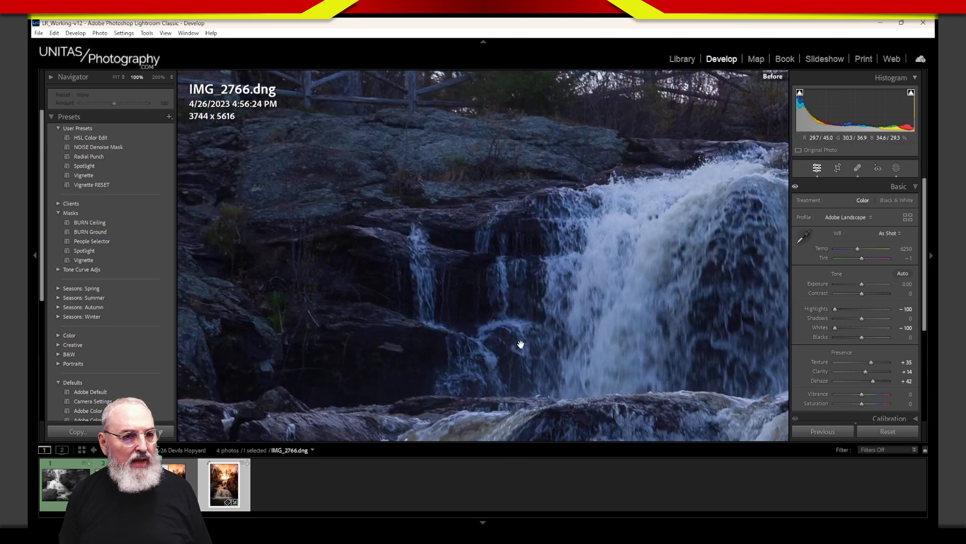
drag(624, 211, 506, 338)
drag(623, 175, 657, 403)
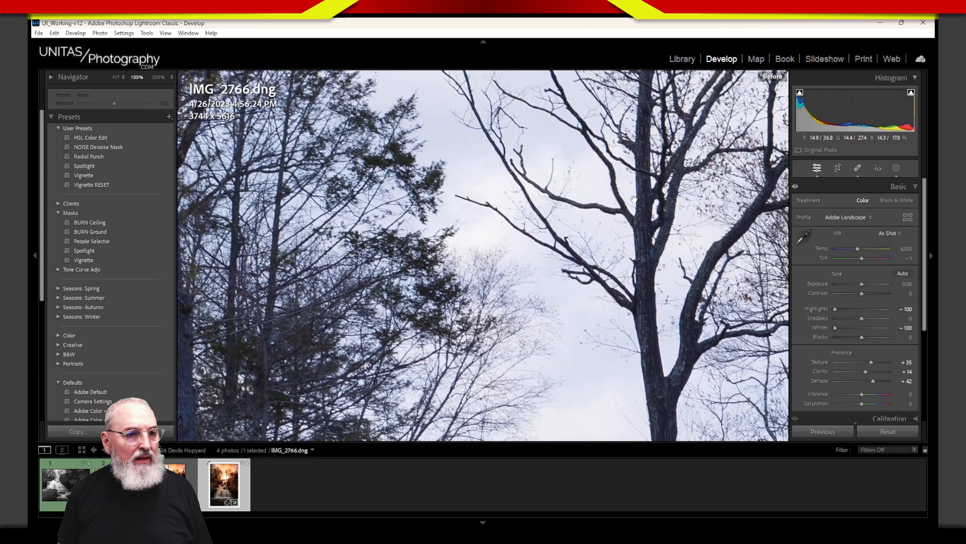
Examine the bright sky around the bare tree, above the treetops and near the horizon for highlight clipping, and return to the full photo.
drag(626, 211, 513, 273)
drag(630, 212, 630, 437)
drag(678, 222, 532, 324)
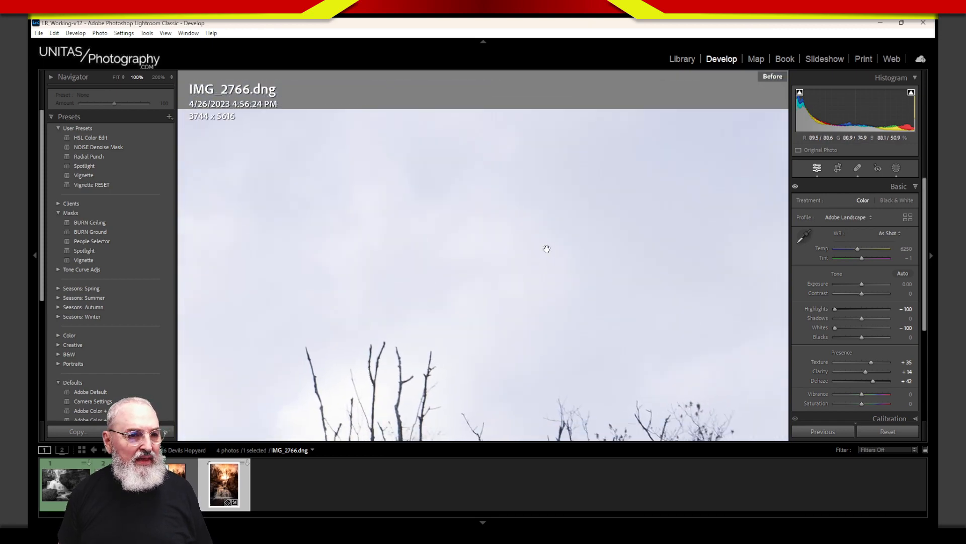
drag(546, 250, 433, 155)
drag(539, 205, 451, 126)
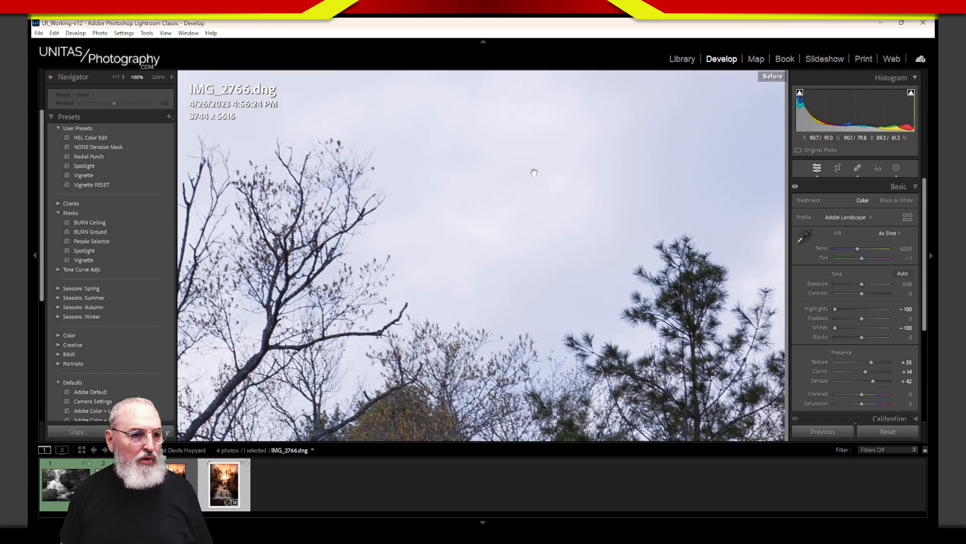
drag(587, 262, 358, 239)
drag(435, 222, 581, 85)
drag(414, 328, 530, 230)
drag(510, 301, 595, 251)
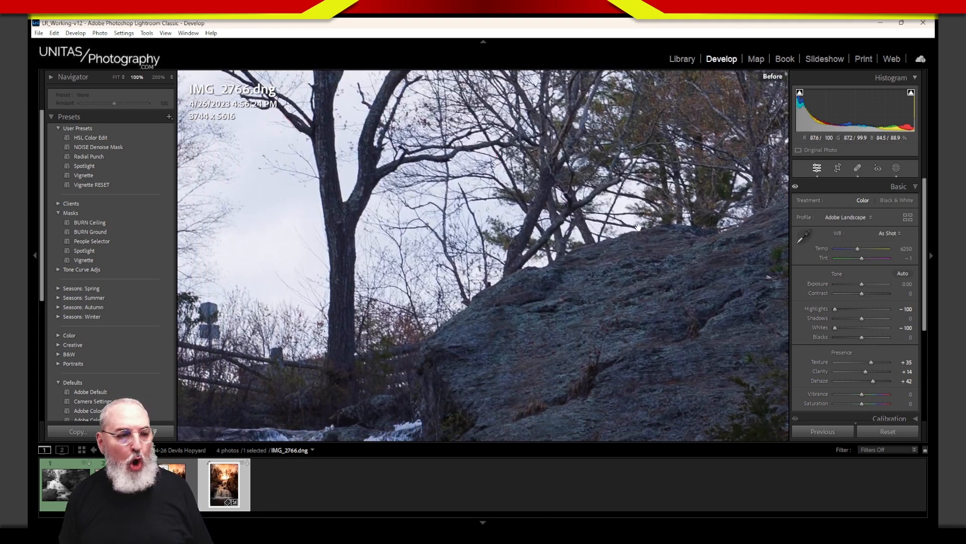
drag(518, 292, 769, 300)
drag(538, 266, 552, 287)
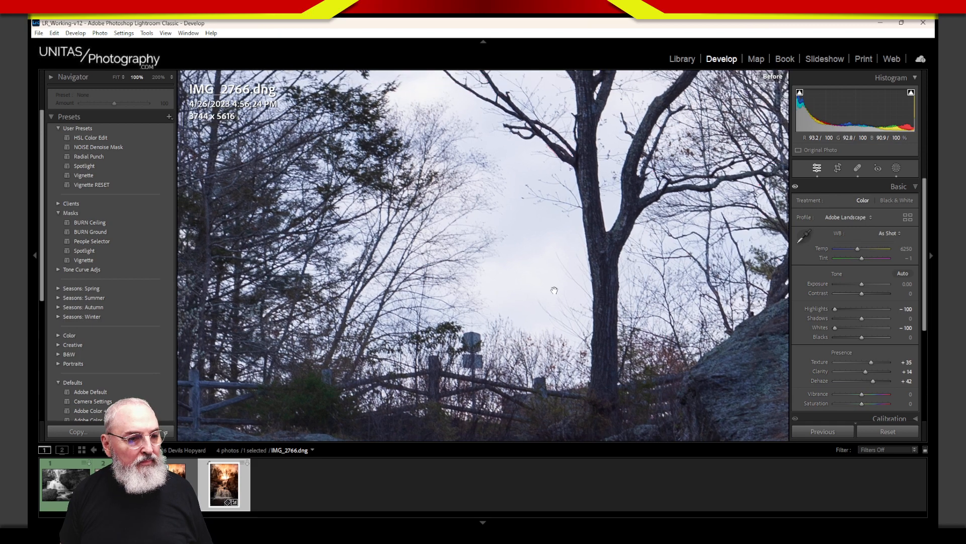
click(567, 294)
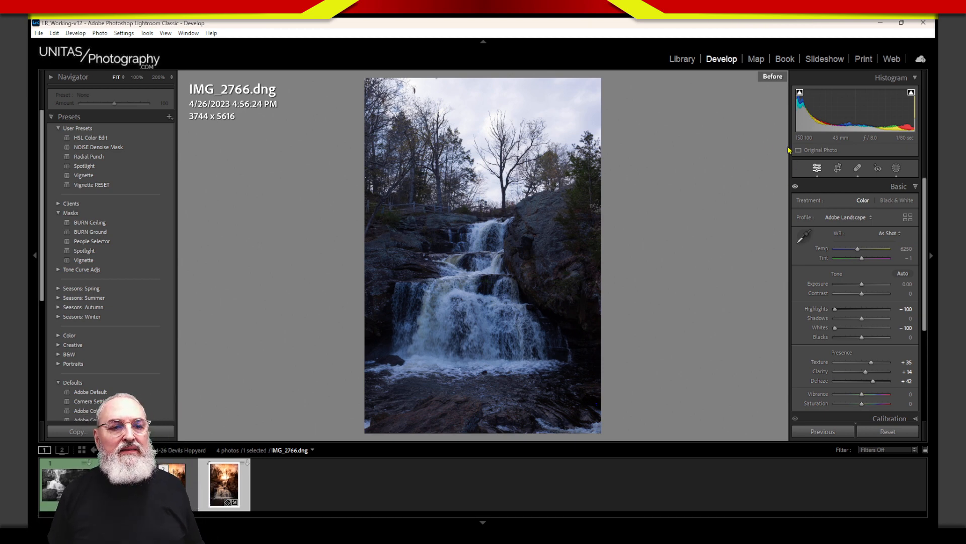
Widen the Develop adjustments panel beside the photo.
drag(788, 150, 685, 141)
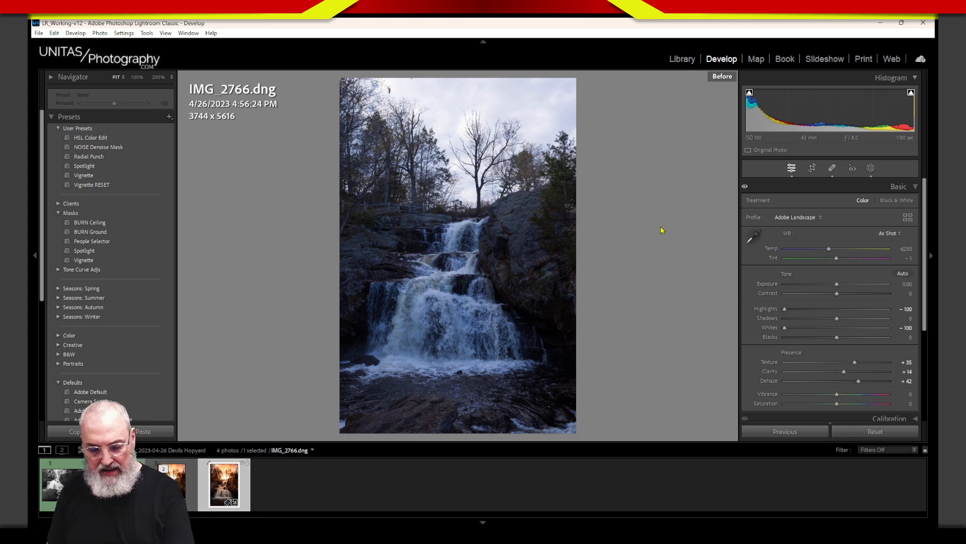
Annotate the photo in ink by outlining the dark rocks and trees and hatching the bright sky, and circle the histogram's highlight end.
mouse_move(331, 72)
mouse_down()
mouse_move(409, 127)
mouse_move(445, 187)
mouse_move(429, 275)
mouse_move(381, 365)
mouse_move(498, 367)
mouse_move(512, 351)
mouse_move(487, 206)
mouse_move(547, 163)
mouse_move(591, 168)
mouse_move(608, 358)
mouse_move(599, 469)
mouse_move(331, 77)
mouse_move(321, 438)
mouse_move(588, 447)
mouse_up()
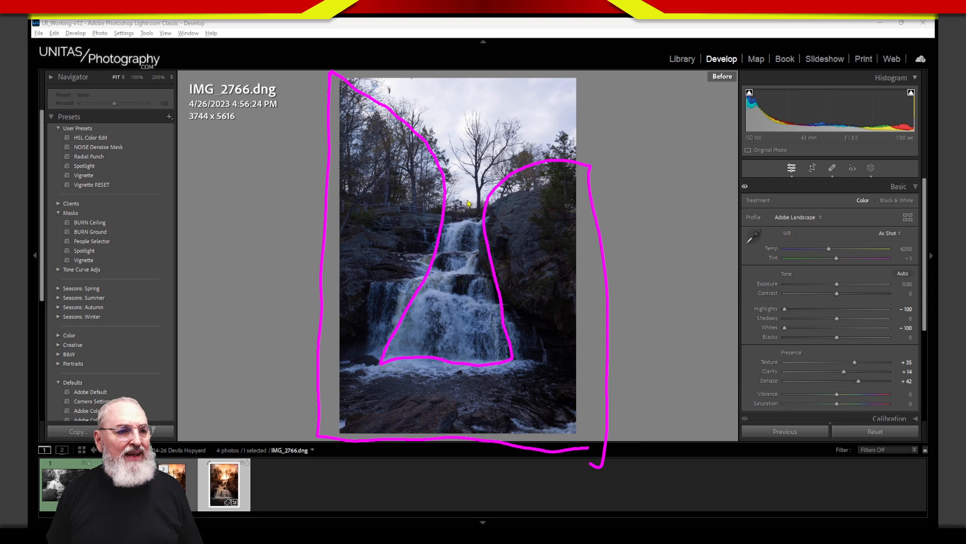
drag(423, 80, 397, 115)
drag(457, 75, 411, 147)
drag(493, 78, 427, 187)
drag(526, 76, 452, 216)
drag(562, 74, 511, 190)
drag(580, 109, 560, 157)
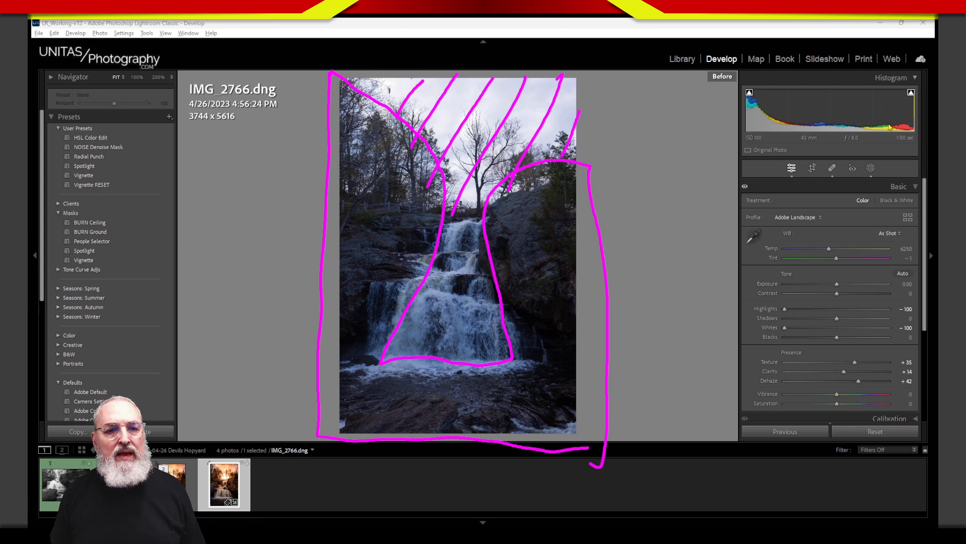
mouse_move(908, 108)
mouse_down()
mouse_move(912, 144)
mouse_move(905, 105)
mouse_up()
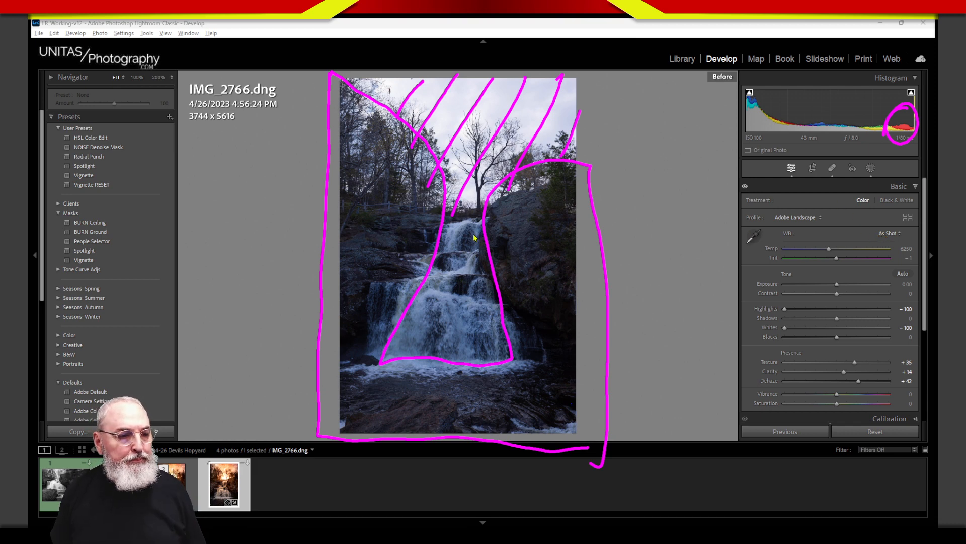
Mark the falling water with short ink strokes and circle the corresponding midtone range in the histogram.
mouse_move(445, 217)
mouse_down()
mouse_move(475, 221)
mouse_move(455, 235)
mouse_up()
drag(473, 229, 451, 259)
drag(473, 250, 483, 273)
drag(456, 281, 452, 292)
mouse_move(444, 282)
mouse_down()
mouse_move(421, 317)
mouse_move(477, 317)
mouse_up()
drag(492, 310, 495, 327)
mouse_move(489, 333)
mouse_down()
mouse_move(487, 344)
mouse_move(462, 345)
mouse_up()
drag(447, 334, 435, 337)
drag(422, 331, 404, 345)
drag(408, 345, 422, 352)
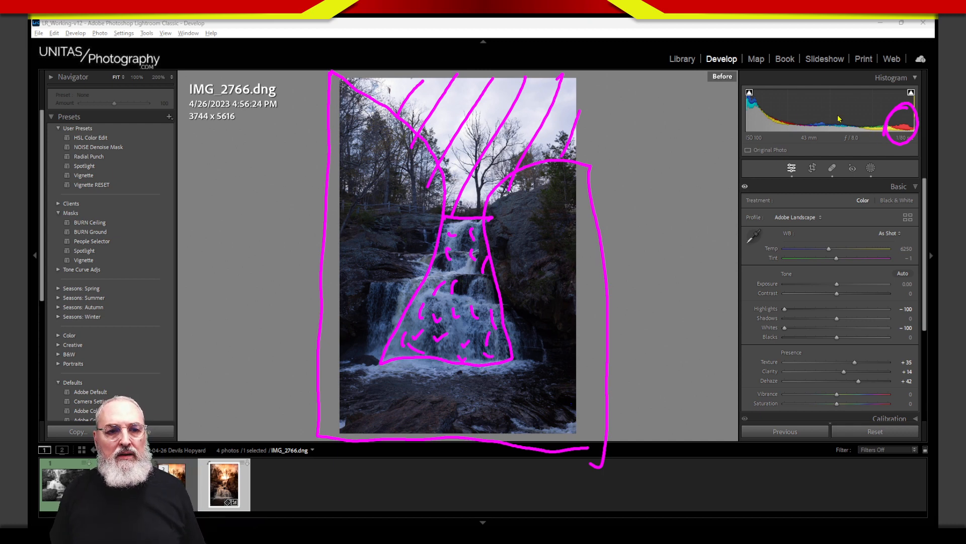
mouse_move(841, 108)
mouse_down()
mouse_move(854, 138)
mouse_move(846, 104)
mouse_up()
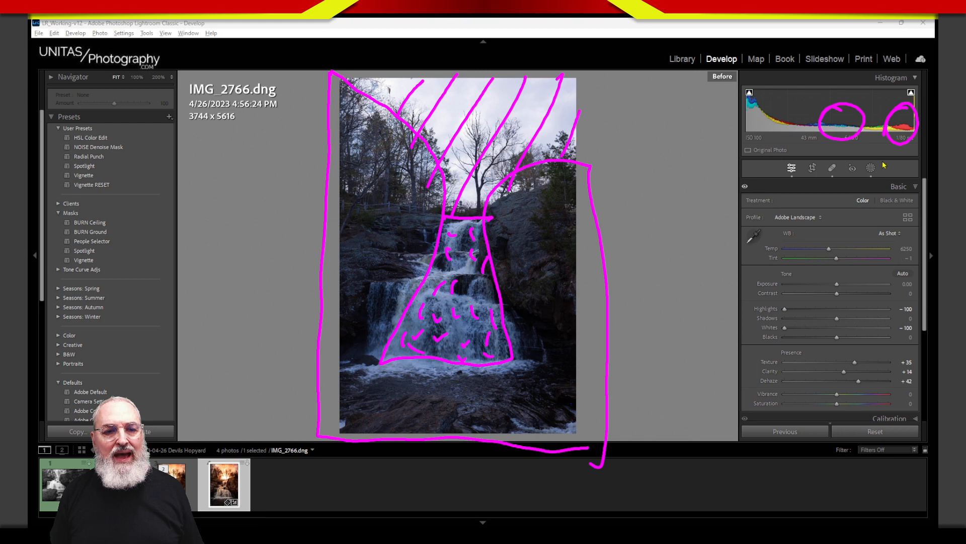
Label the histogram's highlights "Sky", midtones "Watr" and boxed shadows "Rocks" in ink, and clear all the annotations.
mouse_move(887, 156)
mouse_down()
mouse_move(875, 180)
mouse_move(901, 160)
mouse_move(906, 178)
mouse_up()
drag(909, 162, 907, 195)
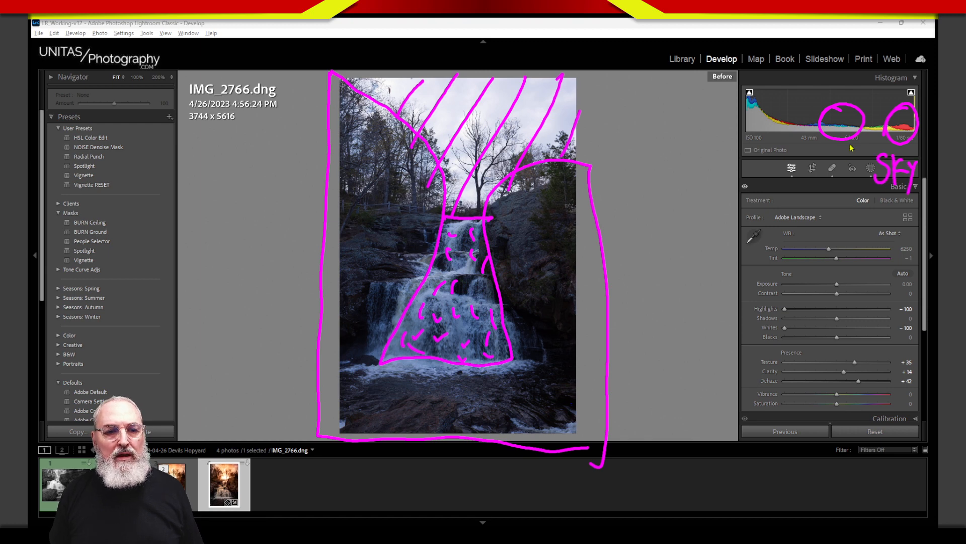
mouse_move(825, 157)
mouse_down()
mouse_move(828, 184)
mouse_move(838, 152)
mouse_move(855, 158)
mouse_move(872, 135)
mouse_up()
mouse_move(738, 92)
mouse_down()
mouse_move(798, 91)
mouse_move(766, 146)
mouse_up()
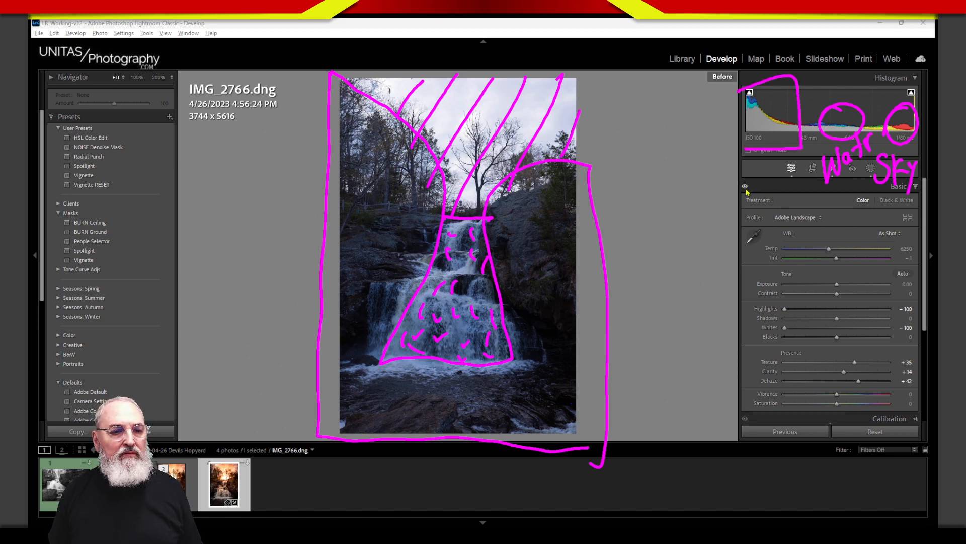
mouse_move(738, 174)
mouse_down()
mouse_move(744, 166)
mouse_move(763, 182)
mouse_move(782, 165)
mouse_move(798, 175)
mouse_up()
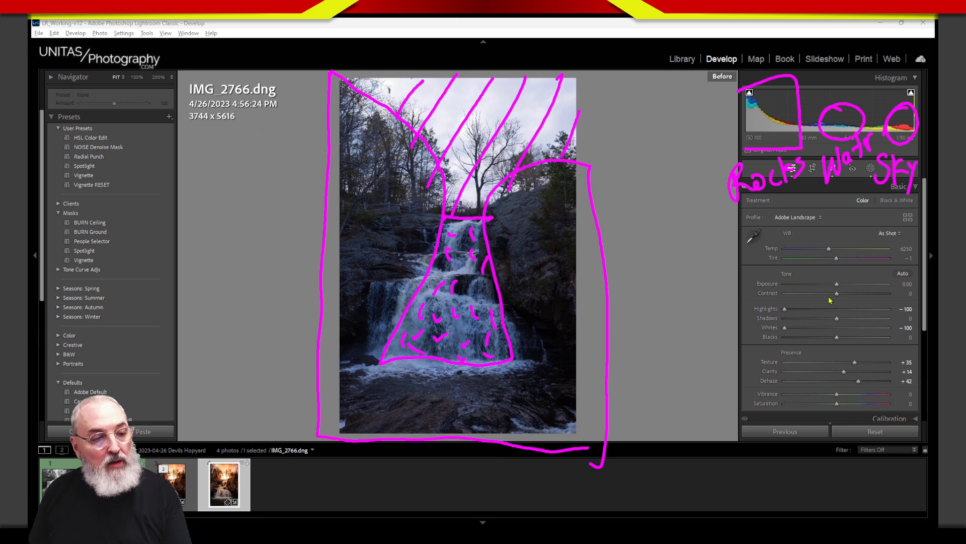
key(Escape)
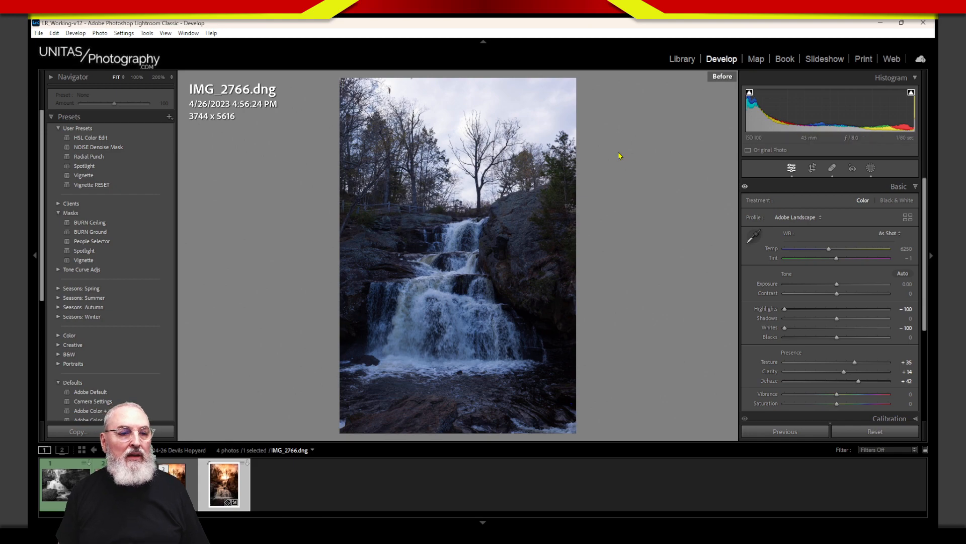
Show the edited version of the waterfall photo with the shadow and highlight clipping indicators turned off.
key(j)
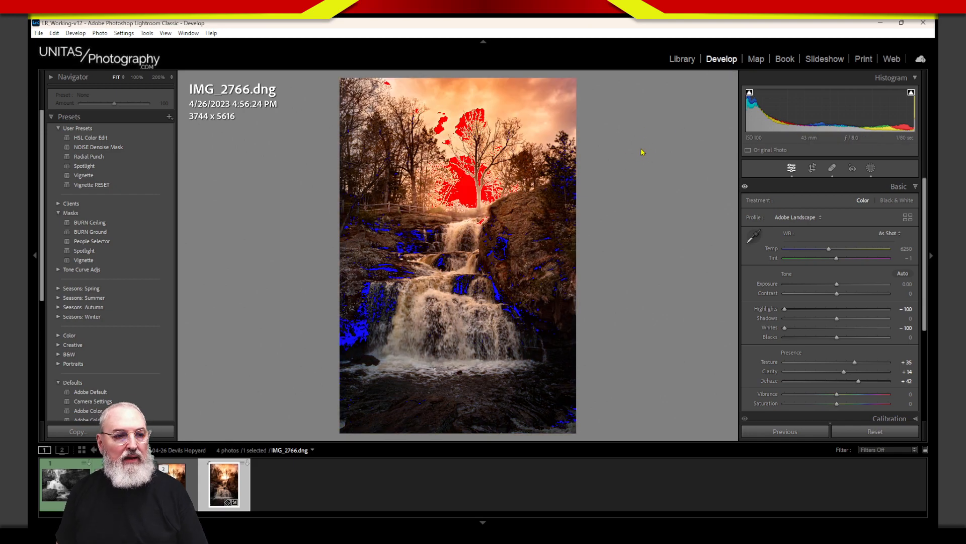
click(749, 92)
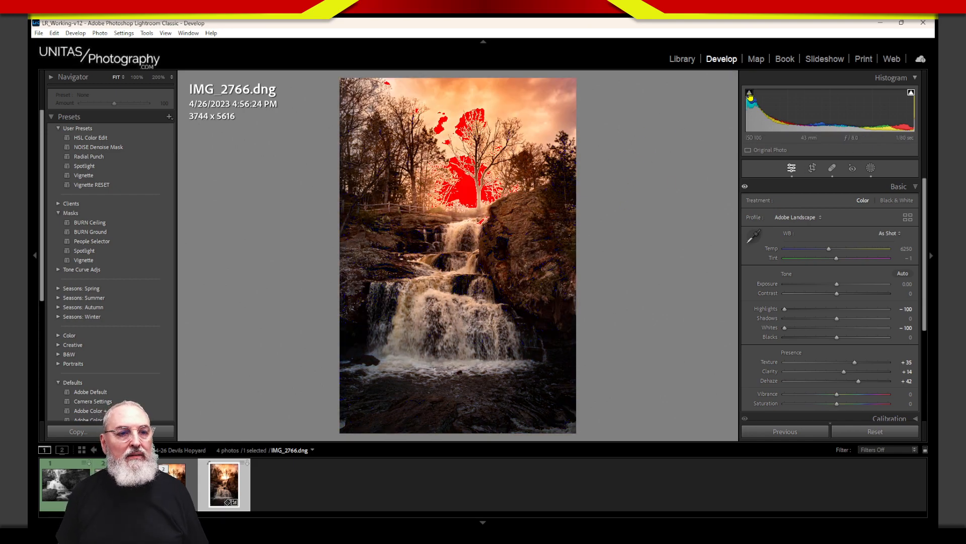
click(911, 93)
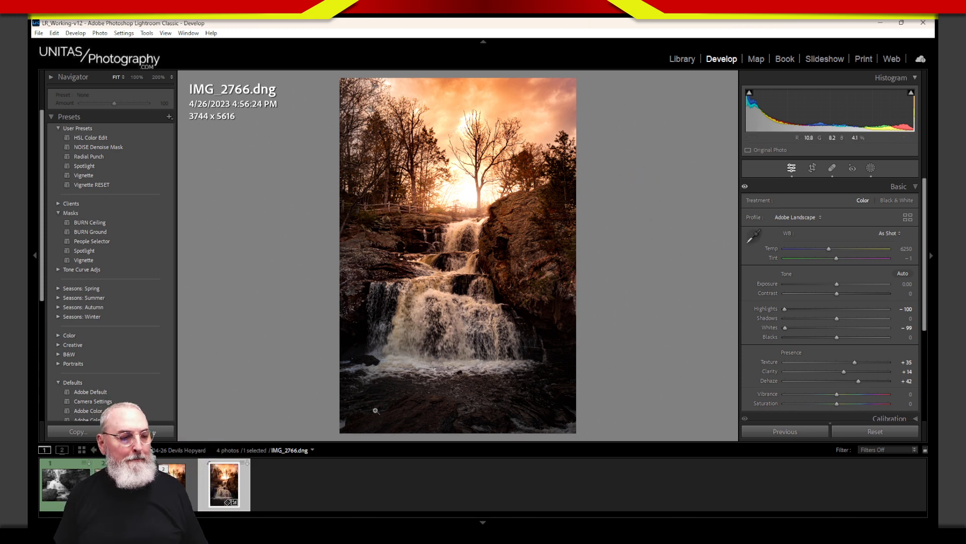
Reset all Develop adjustments on IMG_2766.dng.
key(ctrl+apostrophe)
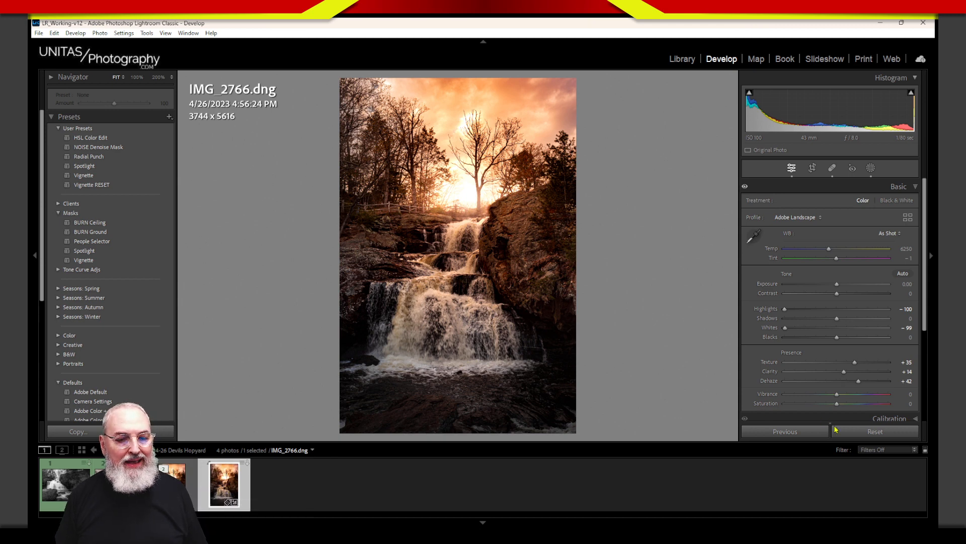
click(862, 434)
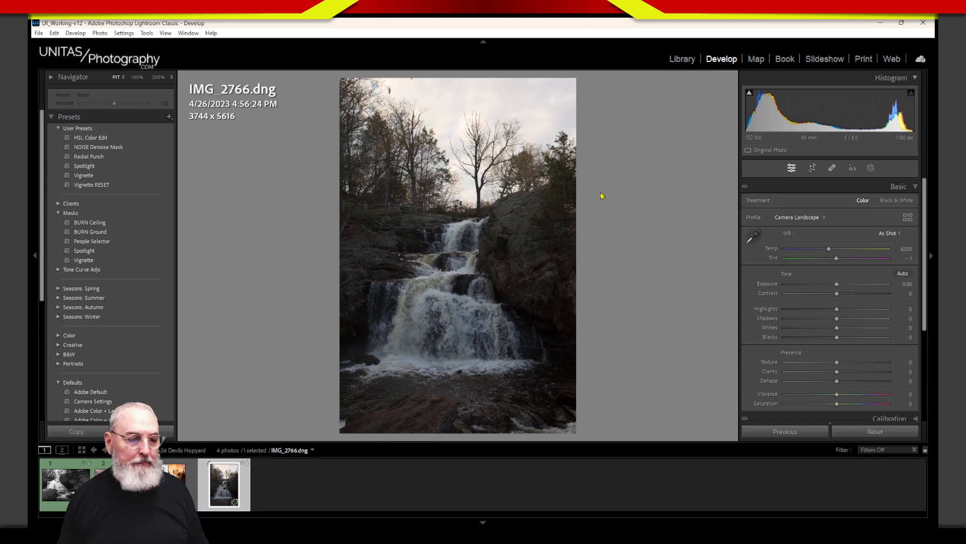
Write the editing notes "Warm" and "Water" in ink beside the photo and underline both words.
key(ctrl+apostrophe)
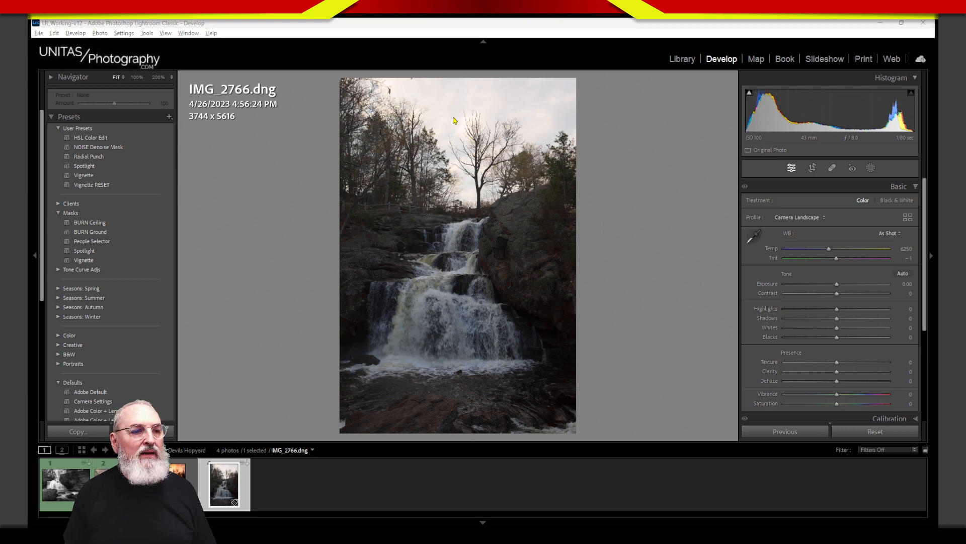
mouse_move(600, 90)
mouse_down()
mouse_move(618, 105)
mouse_move(703, 107)
mouse_up()
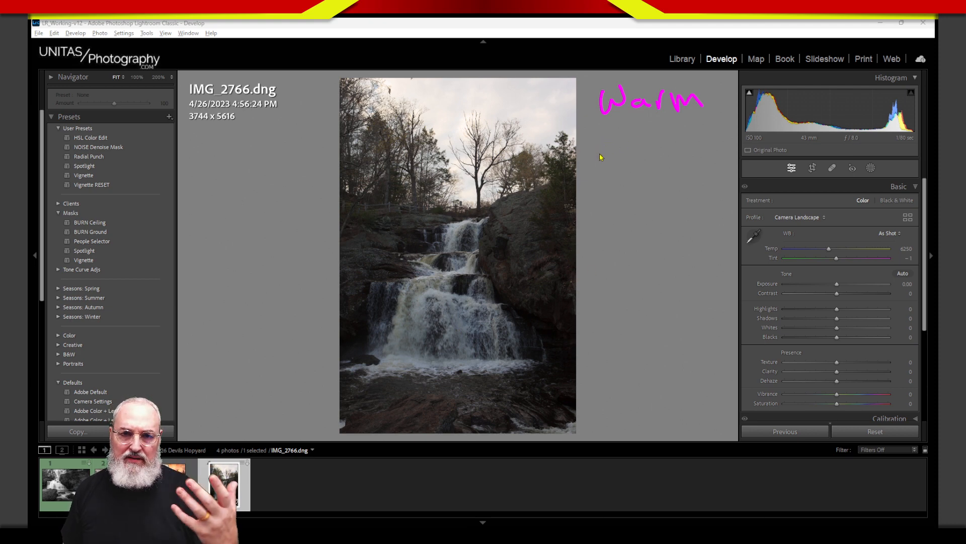
mouse_move(596, 134)
mouse_down()
mouse_move(601, 152)
mouse_move(608, 133)
mouse_move(609, 153)
mouse_move(611, 142)
mouse_move(620, 152)
mouse_move(675, 149)
mouse_up()
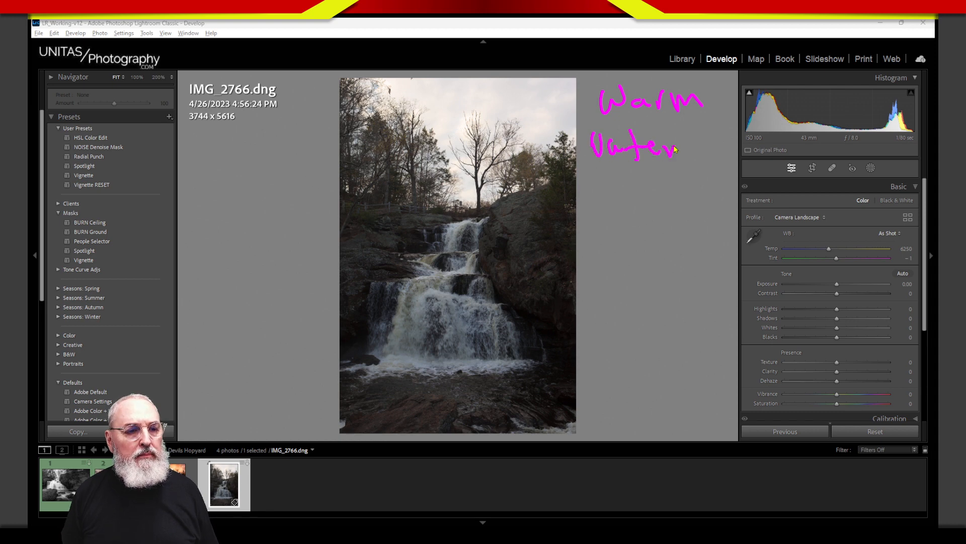
mouse_move(585, 130)
mouse_down()
mouse_move(592, 151)
mouse_move(660, 165)
mouse_up()
drag(609, 113, 682, 110)
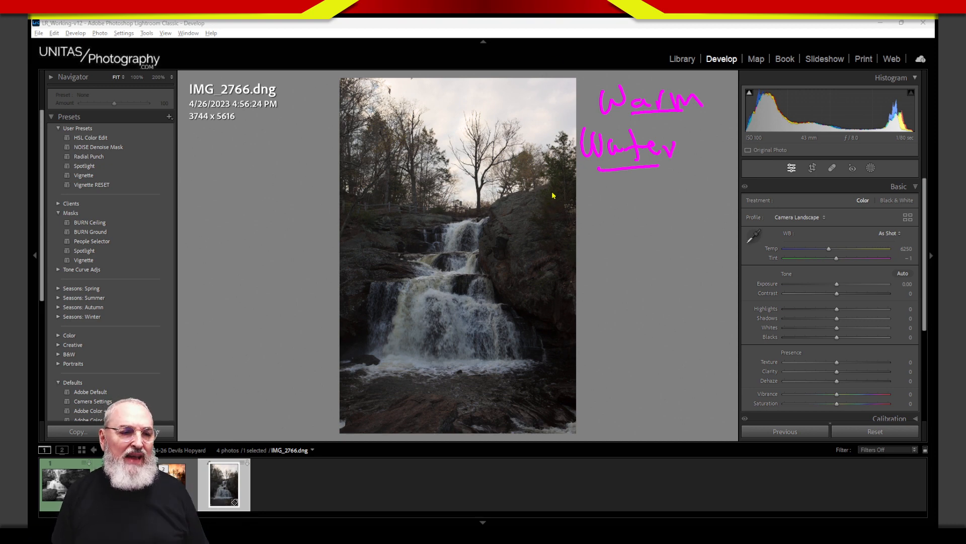
Circle the rock faces on both sides of the upper falls in ink and write "Texture" beside the photo.
mouse_move(551, 190)
mouse_down()
mouse_move(497, 258)
mouse_move(551, 194)
mouse_move(523, 199)
mouse_up()
mouse_move(388, 207)
mouse_down()
mouse_move(347, 290)
mouse_move(370, 227)
mouse_up()
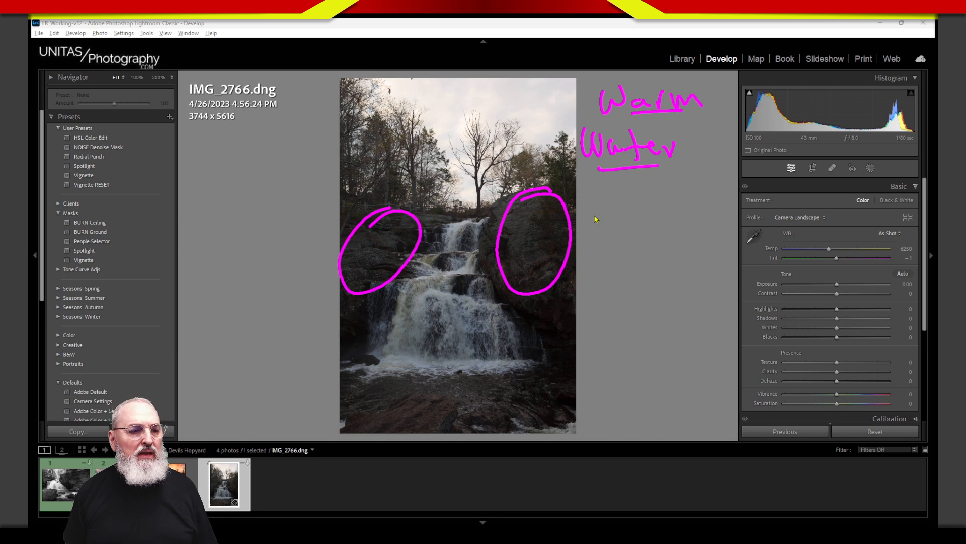
drag(595, 187, 598, 211)
mouse_move(579, 195)
mouse_down()
mouse_move(614, 183)
mouse_move(620, 202)
mouse_move(648, 209)
mouse_move(638, 213)
mouse_move(661, 189)
mouse_move(661, 203)
mouse_move(683, 206)
mouse_move(678, 212)
mouse_move(693, 200)
mouse_move(740, 219)
mouse_up()
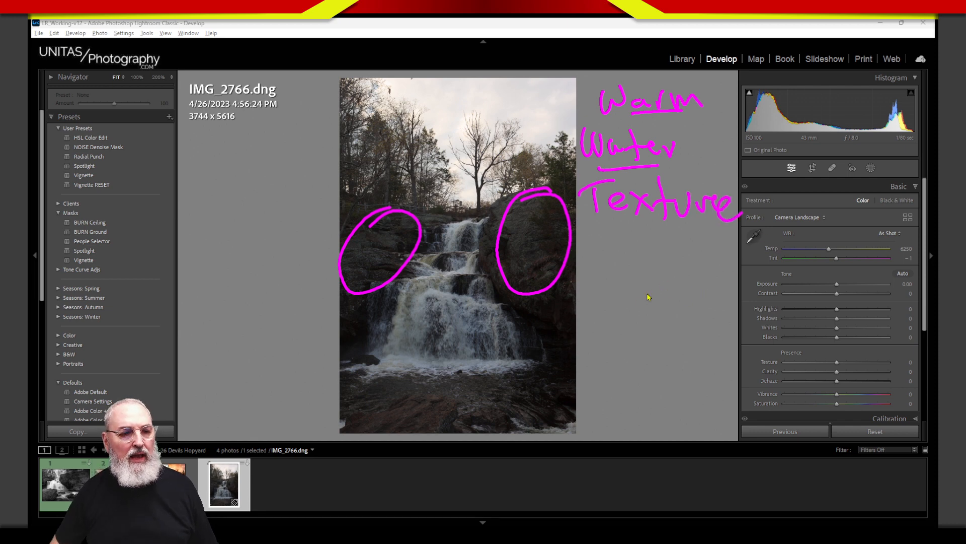
Write "focus" in ink below the other notes and circle the bare tree above the waterfall repeatedly.
drag(604, 241, 594, 290)
mouse_move(579, 277)
mouse_down()
mouse_move(630, 265)
mouse_move(656, 286)
mouse_up()
mouse_move(662, 264)
mouse_down()
mouse_move(688, 267)
mouse_move(677, 284)
mouse_up()
drag(695, 263, 682, 289)
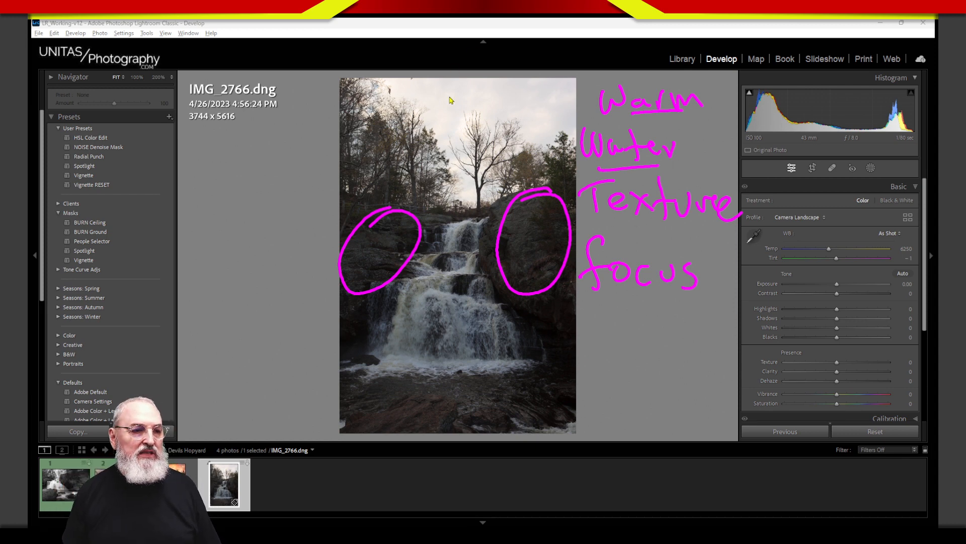
mouse_move(474, 111)
mouse_down()
mouse_move(452, 195)
mouse_move(493, 207)
mouse_move(520, 136)
mouse_move(468, 107)
mouse_move(441, 195)
mouse_move(511, 183)
mouse_move(471, 106)
mouse_move(461, 221)
mouse_move(517, 115)
mouse_move(446, 168)
mouse_move(516, 182)
mouse_move(473, 117)
mouse_move(476, 228)
mouse_move(504, 111)
mouse_move(452, 202)
mouse_up()
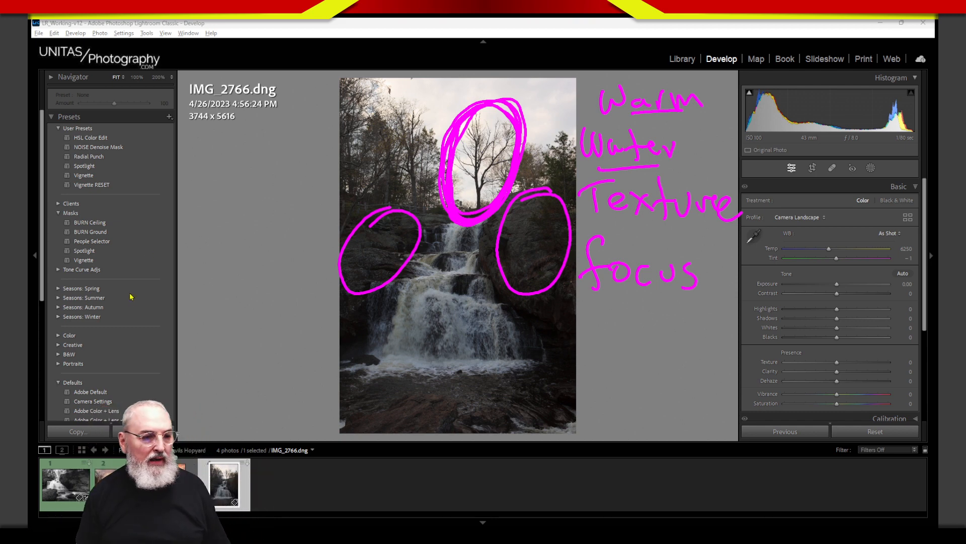
Draw a leftward arrow from the base of the falls, mark the trees beside the bare tree, and clear all the ink.
mouse_move(429, 352)
mouse_down()
mouse_move(317, 361)
mouse_move(360, 399)
mouse_up()
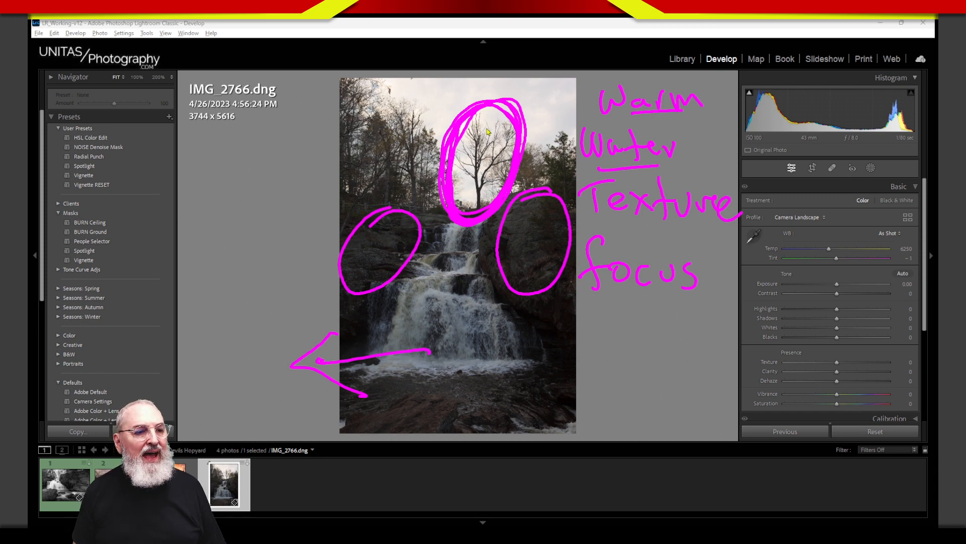
mouse_move(536, 154)
mouse_down()
mouse_move(564, 133)
mouse_move(523, 191)
mouse_move(543, 178)
mouse_up()
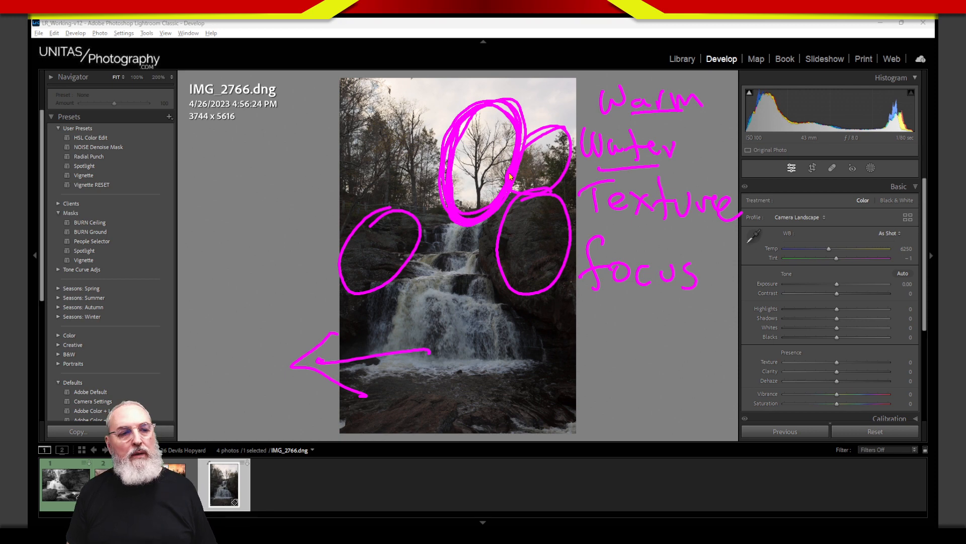
mouse_move(489, 150)
mouse_down()
mouse_move(541, 162)
mouse_move(504, 169)
mouse_move(543, 185)
mouse_up()
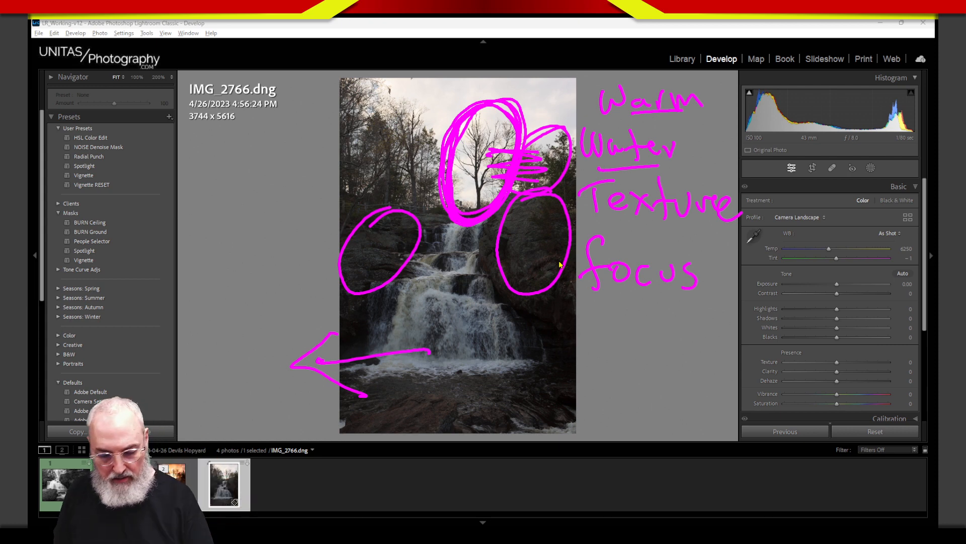
key(Escape)
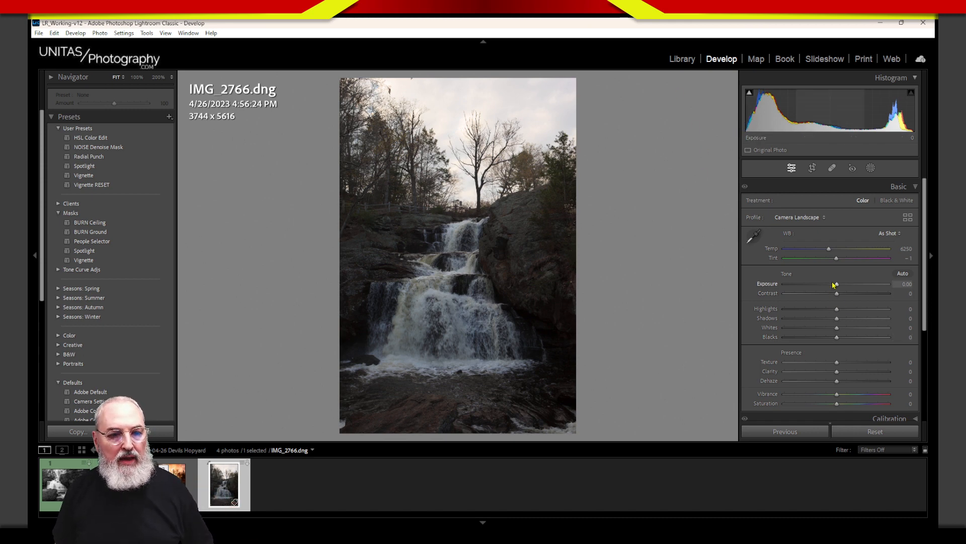
Set the photo's tone to Exposure +0.75, Contrast +37, Highlights -81, Shadows +10, Whites -41 and Blacks +5.
drag(838, 284, 844, 284)
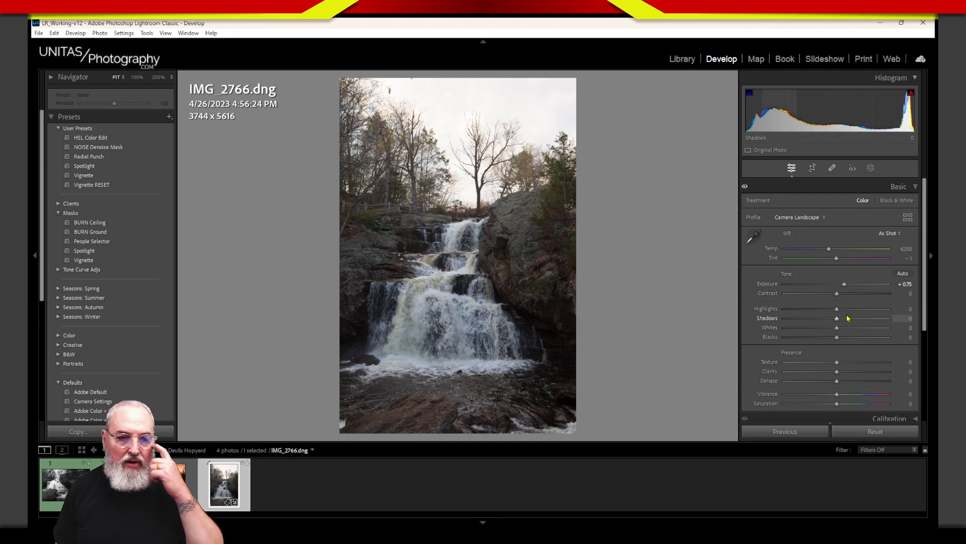
drag(837, 293, 856, 295)
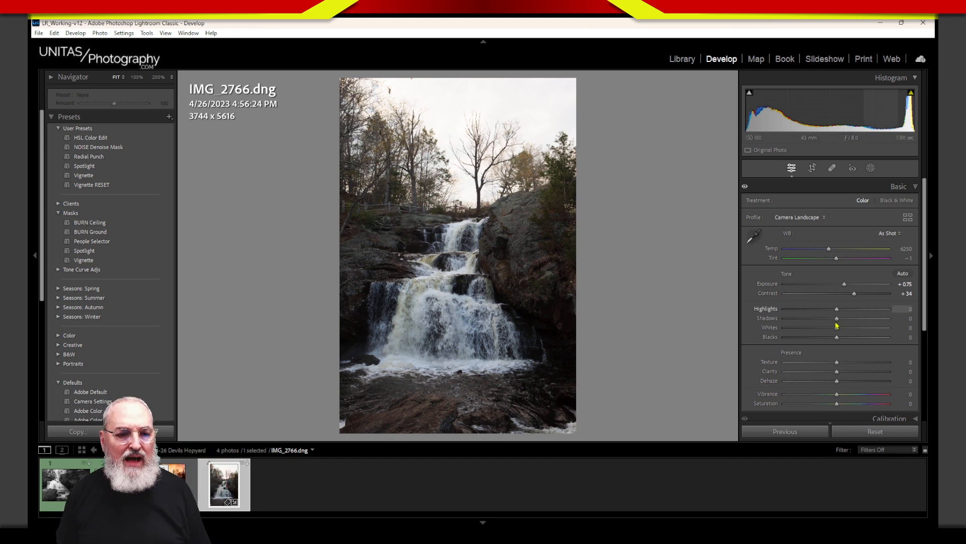
drag(836, 310, 838, 337)
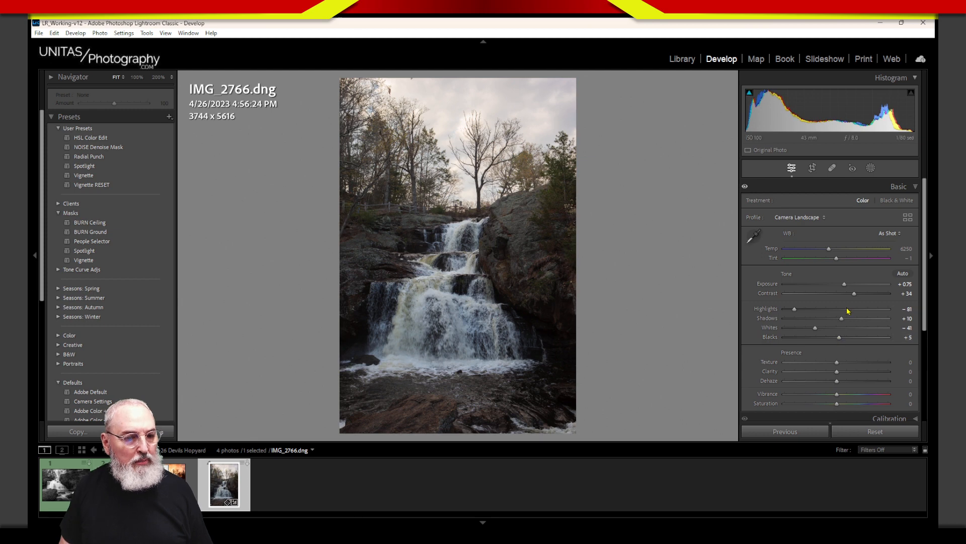
drag(854, 293, 856, 293)
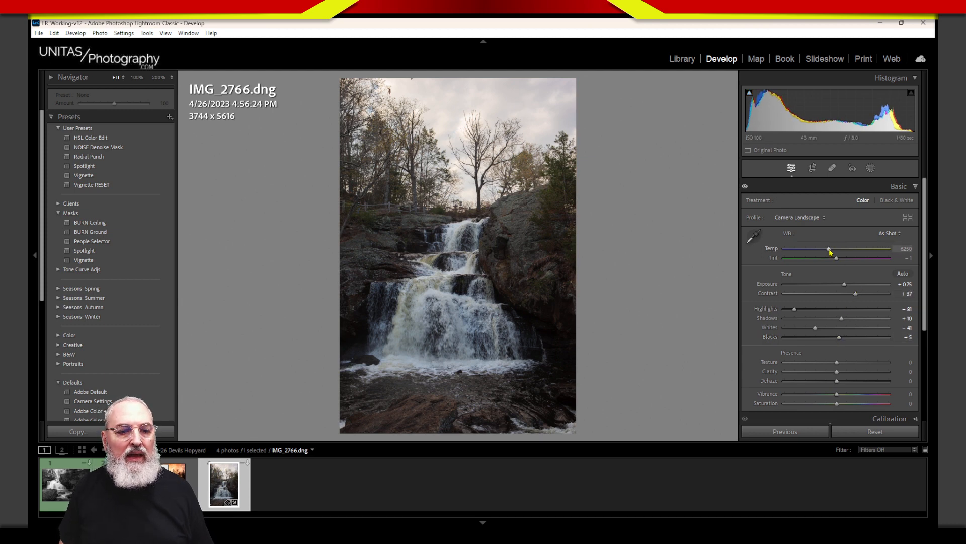
Warm the photo's white balance to Temp 7837 and Tint +10.
mouse_move(829, 250)
mouse_down()
mouse_move(845, 249)
mouse_move(840, 260)
mouse_move(846, 253)
mouse_up()
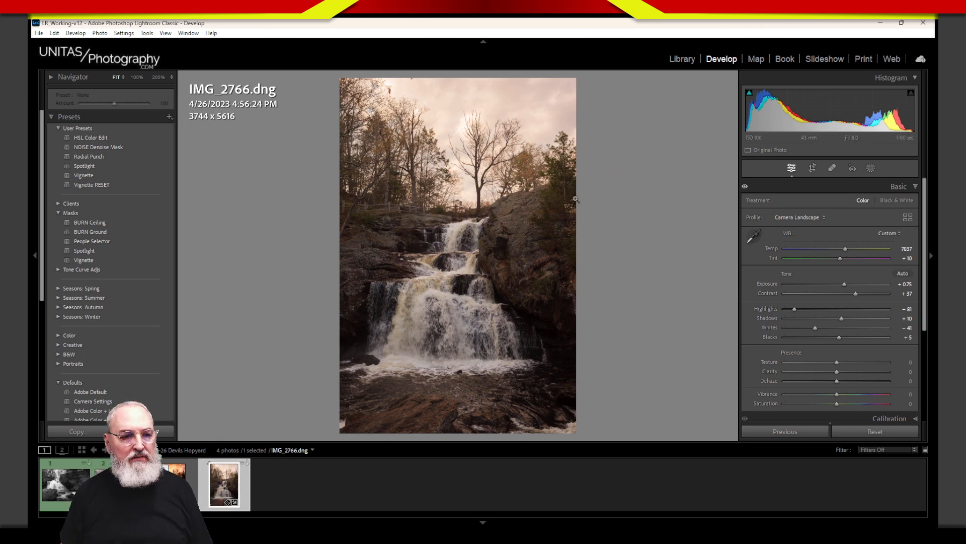
Draw an ink dividing band across the top of the falls, labelling the lower part "Cool" and the sky above "Warm".
key(alt)
mouse_move(265, 207)
mouse_down()
mouse_move(620, 227)
mouse_move(225, 231)
mouse_move(394, 216)
mouse_up()
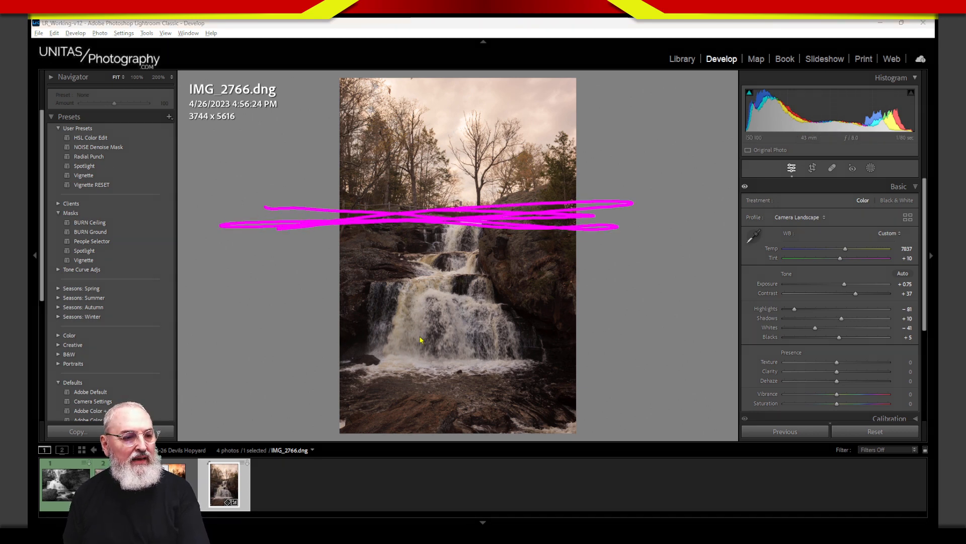
drag(433, 266, 429, 387)
mouse_move(475, 344)
mouse_down()
mouse_move(490, 359)
mouse_move(524, 349)
mouse_up()
drag(535, 312, 543, 357)
mouse_move(429, 108)
mouse_down()
mouse_move(451, 121)
mouse_move(547, 97)
mouse_move(558, 105)
mouse_up()
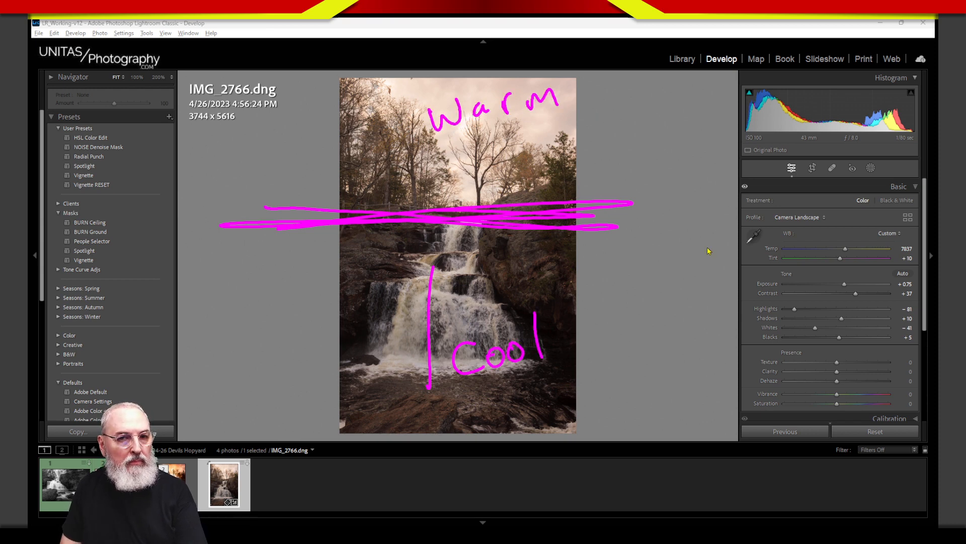
Add the ink labels "Shadow" beside "Cool" and "lights" beside "Warm", separating the upper pair with a slash.
mouse_move(328, 341)
mouse_down()
mouse_move(300, 387)
mouse_move(364, 364)
mouse_move(387, 301)
mouse_move(423, 302)
mouse_move(434, 268)
mouse_up()
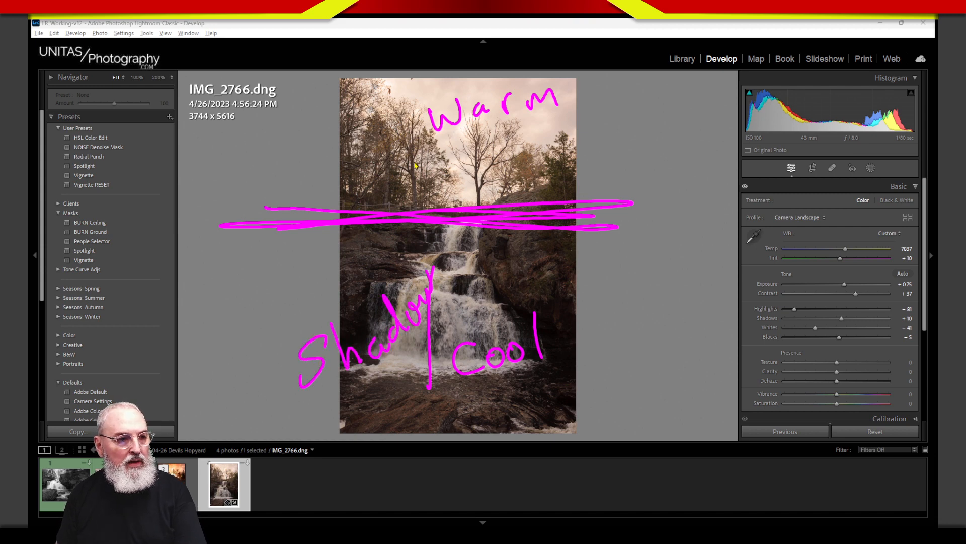
mouse_move(304, 104)
mouse_down()
mouse_move(323, 144)
mouse_move(362, 99)
mouse_move(384, 113)
mouse_move(410, 106)
mouse_move(417, 88)
mouse_move(425, 113)
mouse_up()
drag(385, 169, 478, 64)
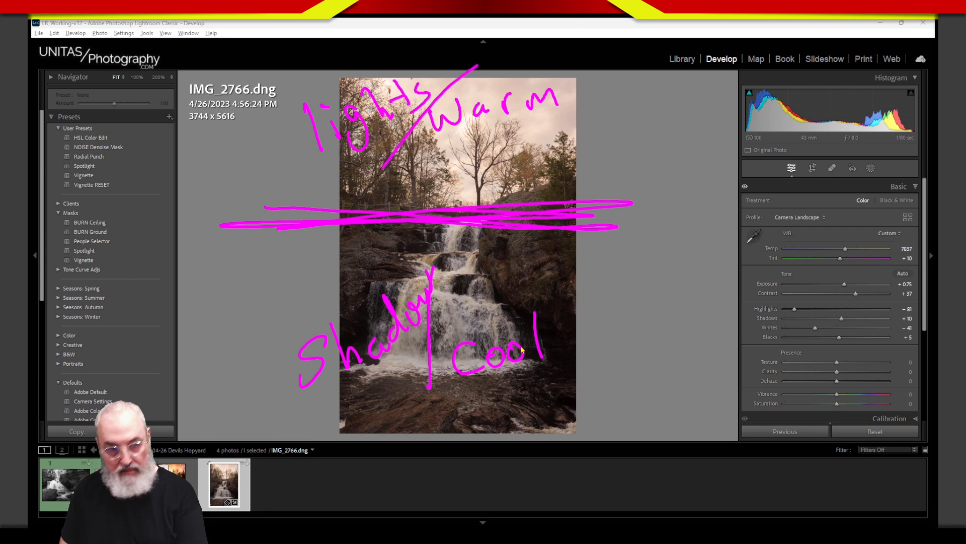
Clear the ink labels and reset the photo's white balance to its default Temp 6250 and Tint -1.
key(Escape)
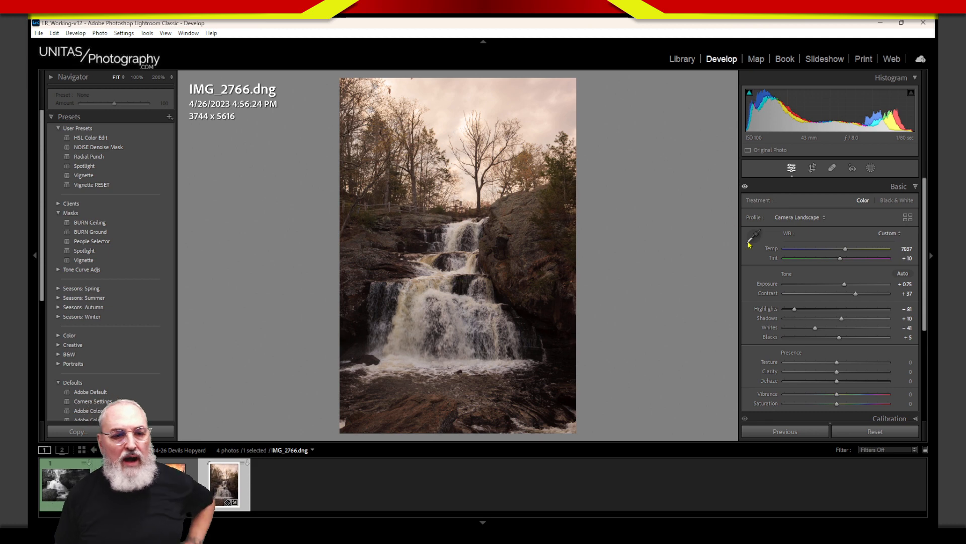
double_click(775, 259)
double_click(772, 249)
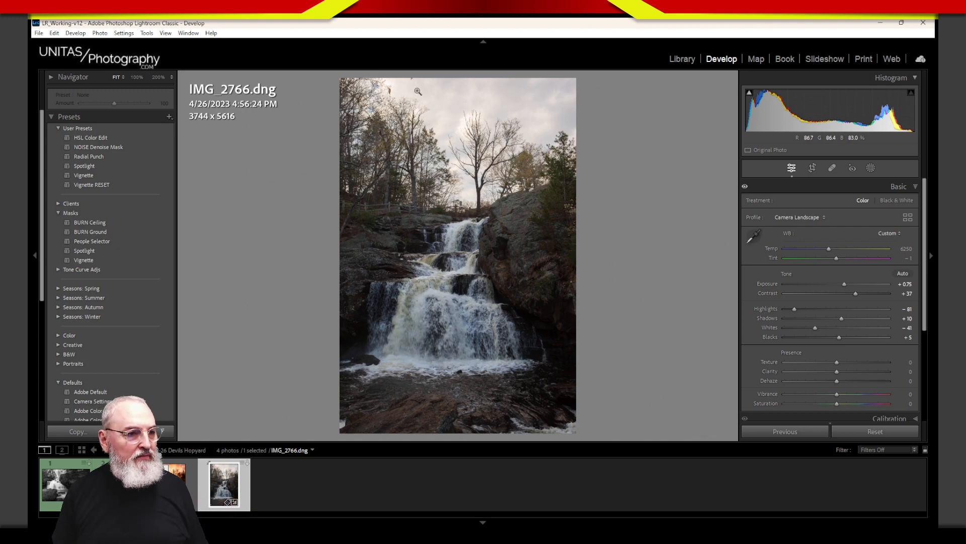
Heal away the small dark catkin hanging into the sky at the photo's upper edge with a size 15 brush.
drag(412, 85, 526, 231)
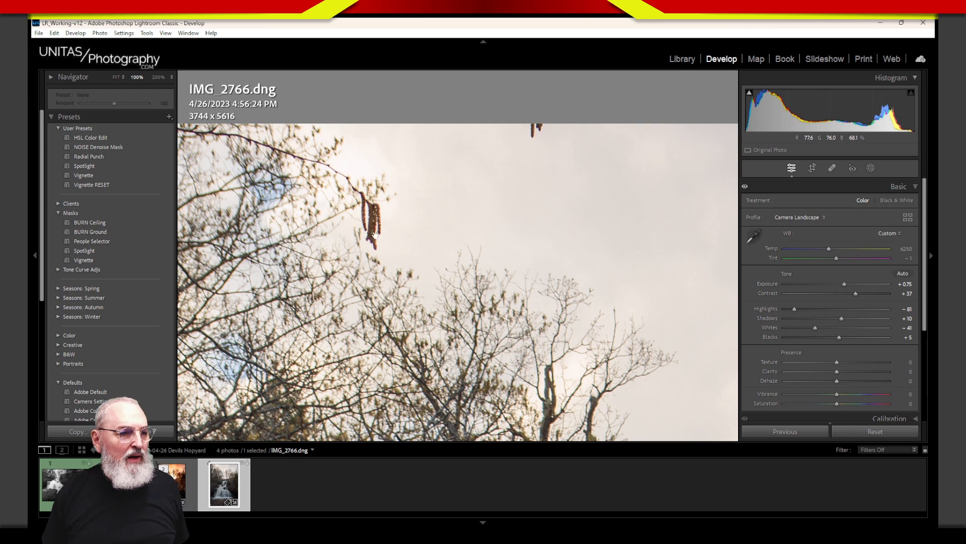
click(832, 167)
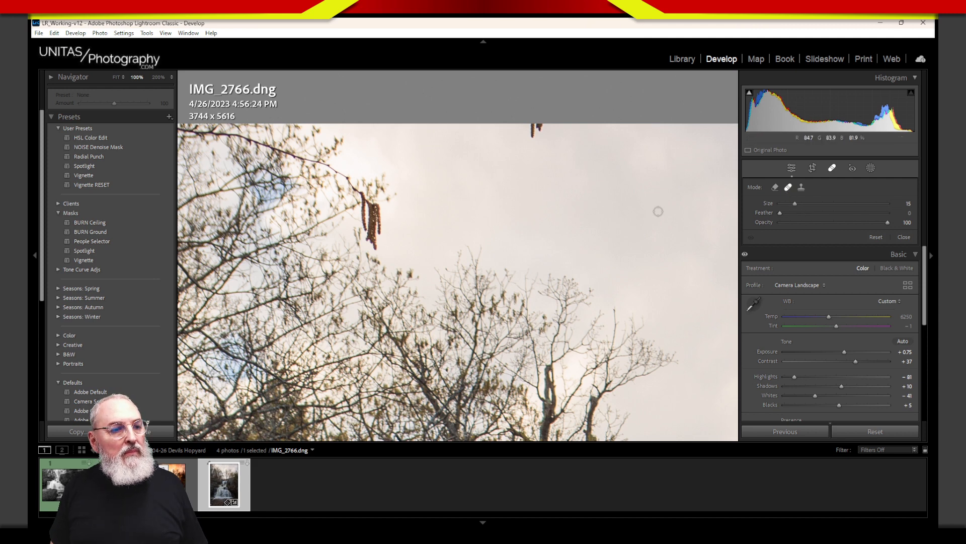
drag(530, 123, 537, 131)
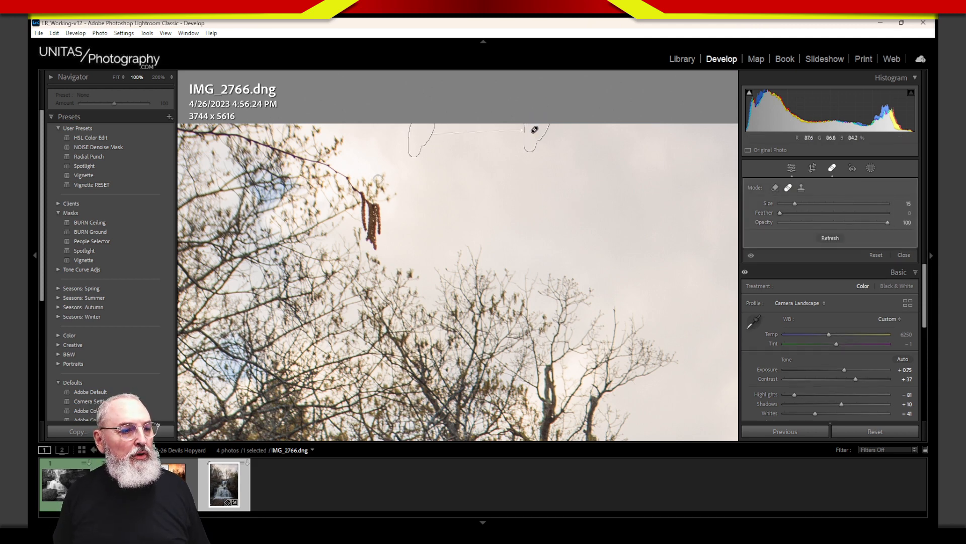
Try healing the hanging catkins near the upper-left branches, delete that spot, and erase them with Content-Aware Remove, refreshing the fill.
mouse_move(361, 188)
mouse_down()
mouse_move(377, 238)
mouse_move(381, 206)
mouse_move(366, 201)
mouse_move(360, 241)
mouse_move(374, 245)
mouse_move(372, 222)
mouse_up()
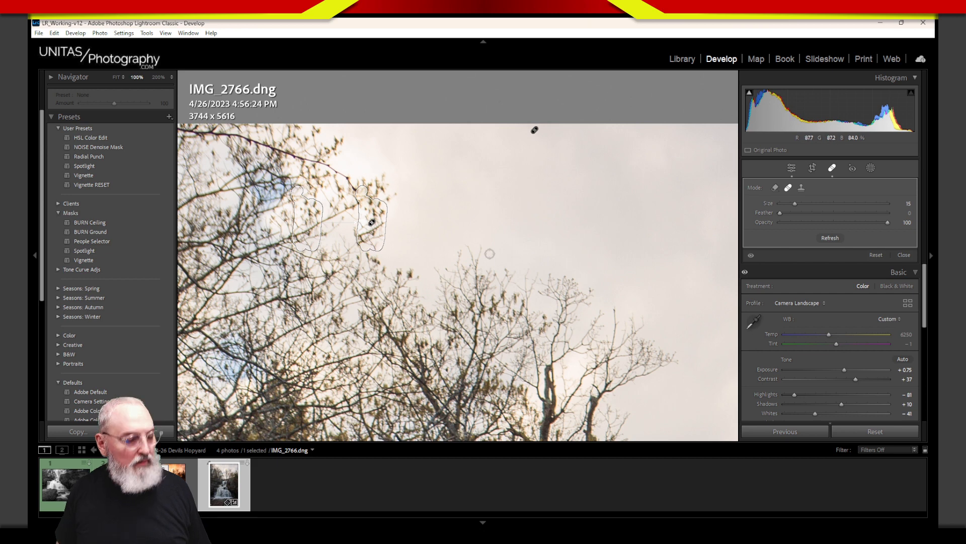
key(Delete)
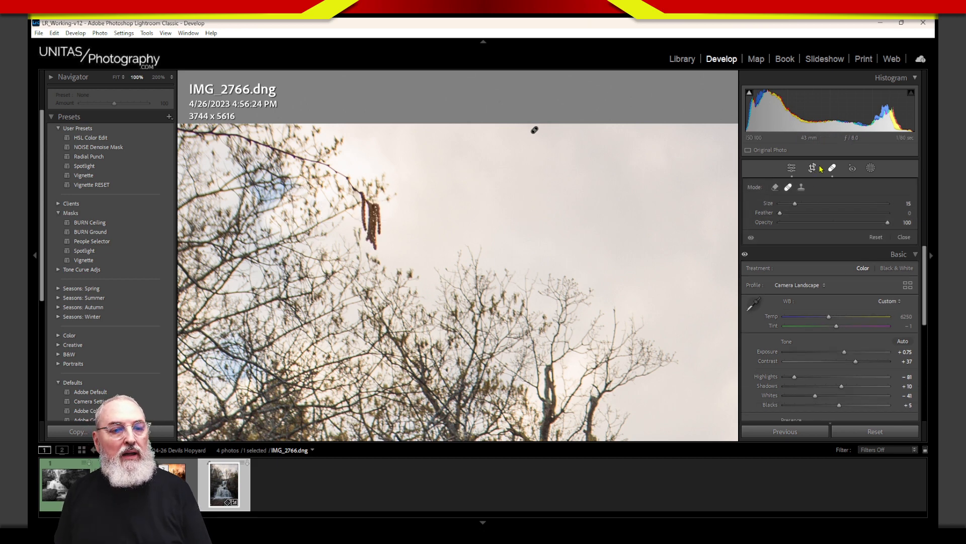
click(776, 188)
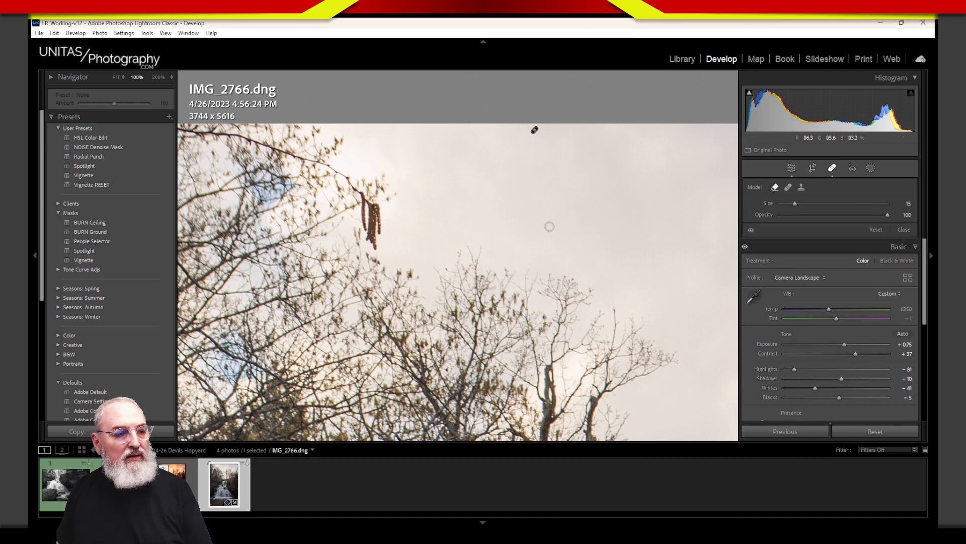
mouse_move(358, 190)
mouse_down()
mouse_move(379, 212)
mouse_move(378, 226)
mouse_move(364, 197)
mouse_move(370, 243)
mouse_move(376, 220)
mouse_move(371, 248)
mouse_move(366, 191)
mouse_move(378, 246)
mouse_up()
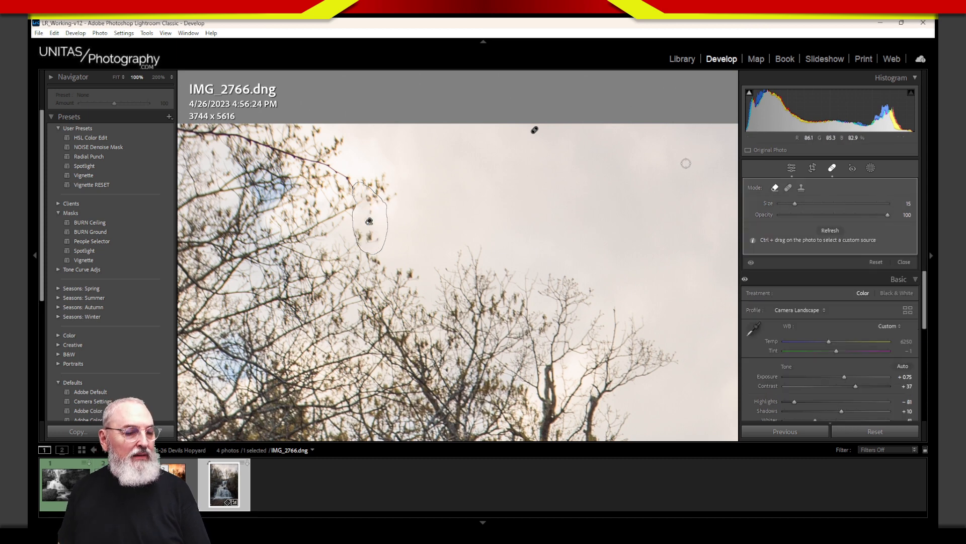
click(834, 232)
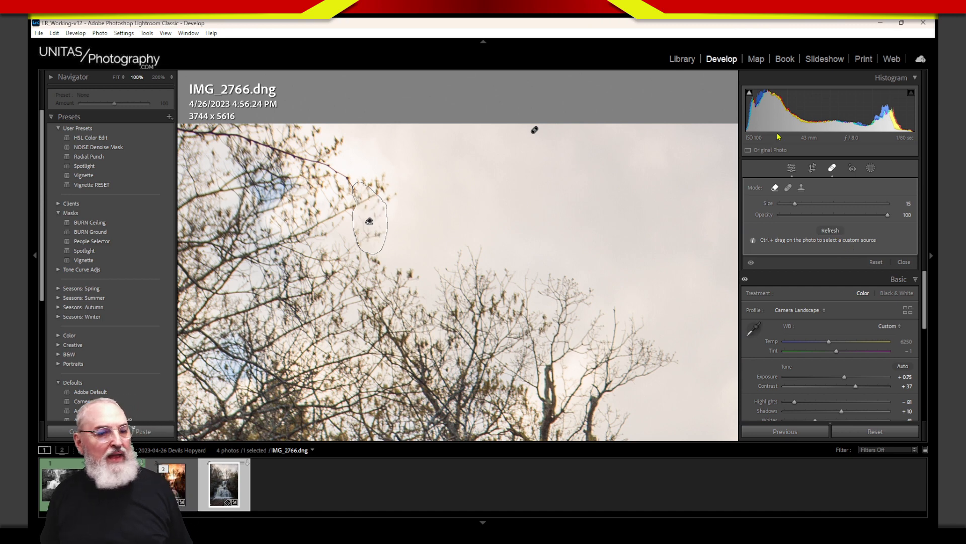
click(834, 168)
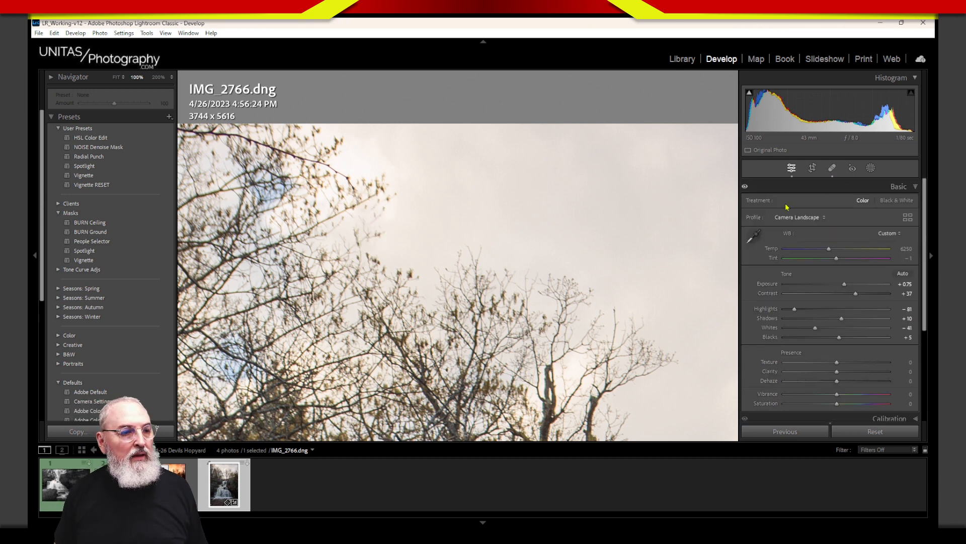
Circle the two retouched spots in the sky in ink and clear the markings.
mouse_move(514, 104)
mouse_down()
mouse_move(507, 99)
mouse_move(463, 123)
mouse_up()
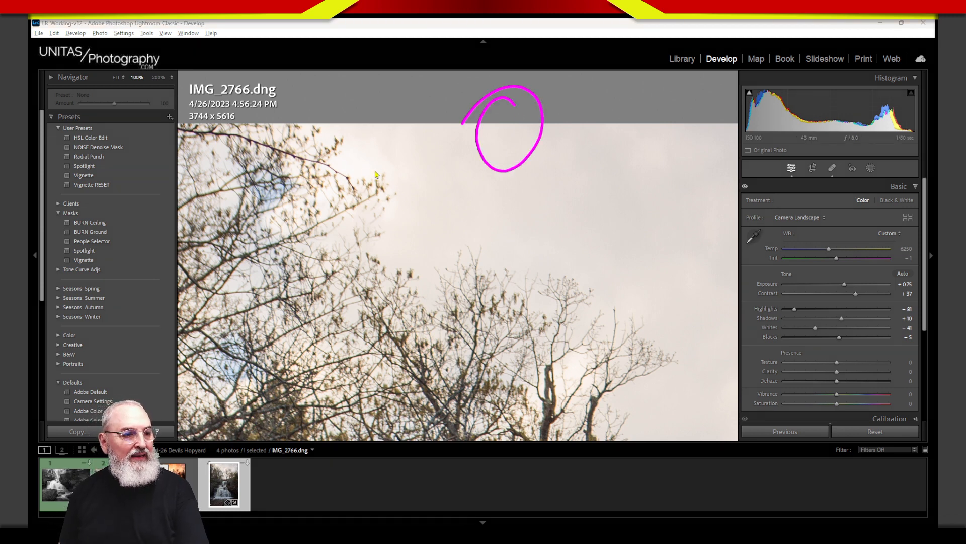
mouse_move(375, 175)
mouse_down()
mouse_move(350, 262)
mouse_move(322, 189)
mouse_up()
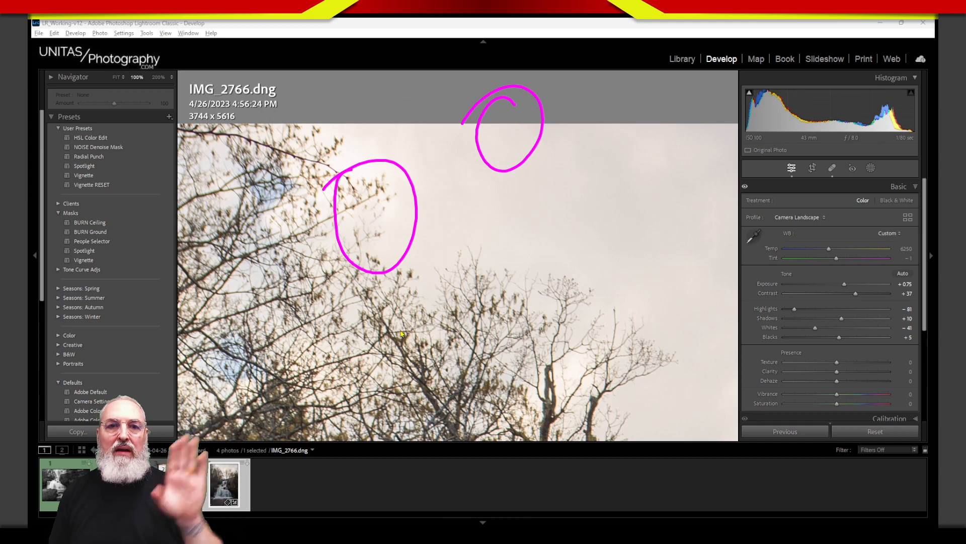
key(Escape)
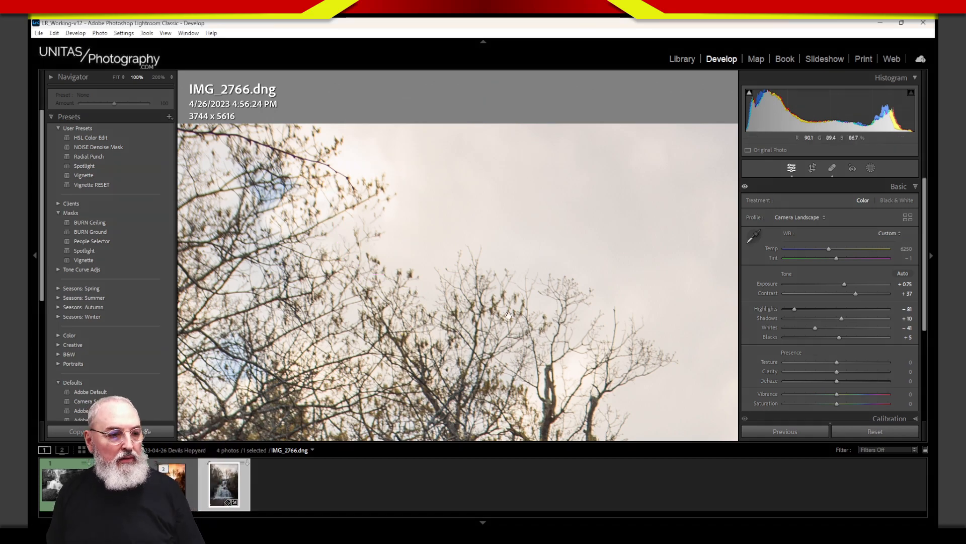
Outline the fence section between the large tree and the rock above the falls in ink, with lines along its rails.
drag(514, 359, 468, 92)
drag(514, 328, 398, 23)
drag(492, 232, 274, 73)
drag(544, 236, 403, 276)
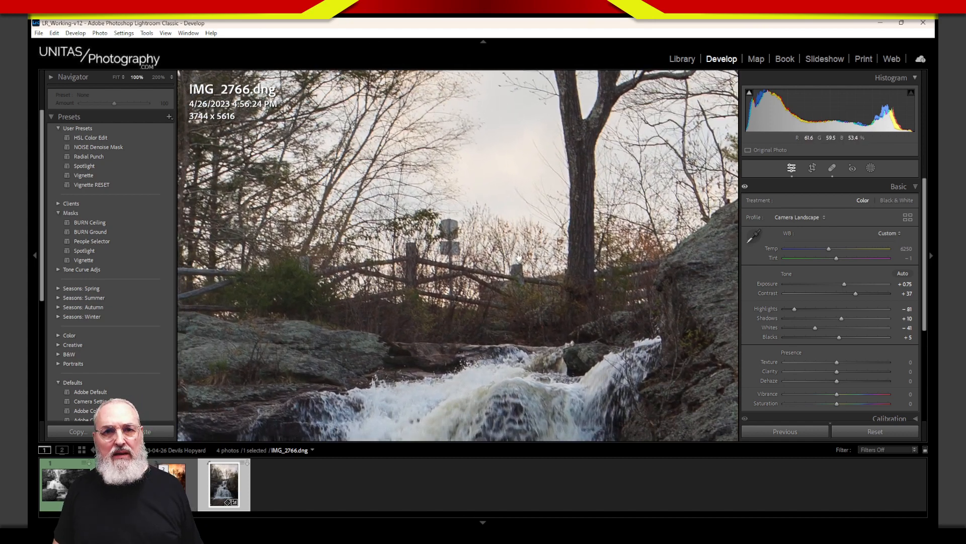
drag(517, 245, 544, 241)
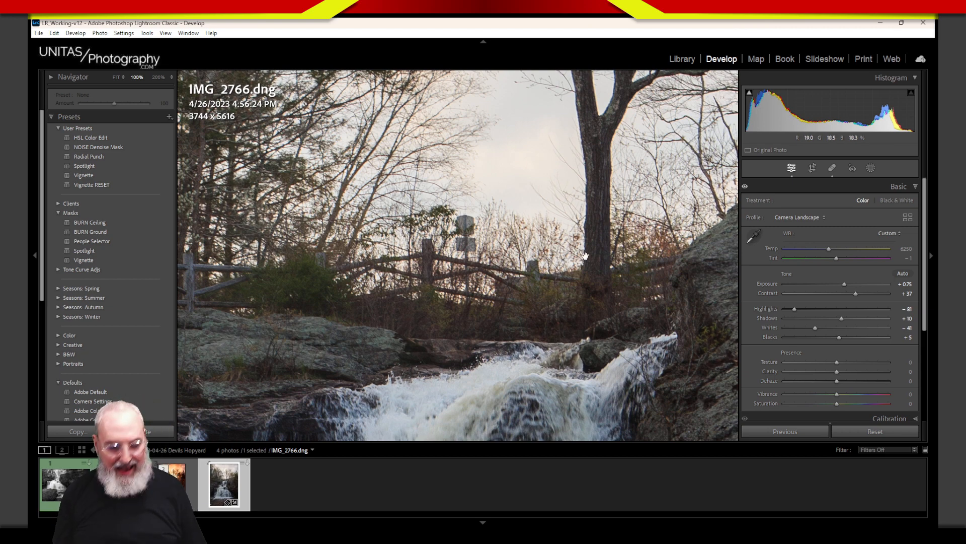
key(ctrl+2)
mouse_move(503, 317)
mouse_down()
mouse_move(501, 266)
mouse_move(622, 257)
mouse_move(706, 237)
mouse_up()
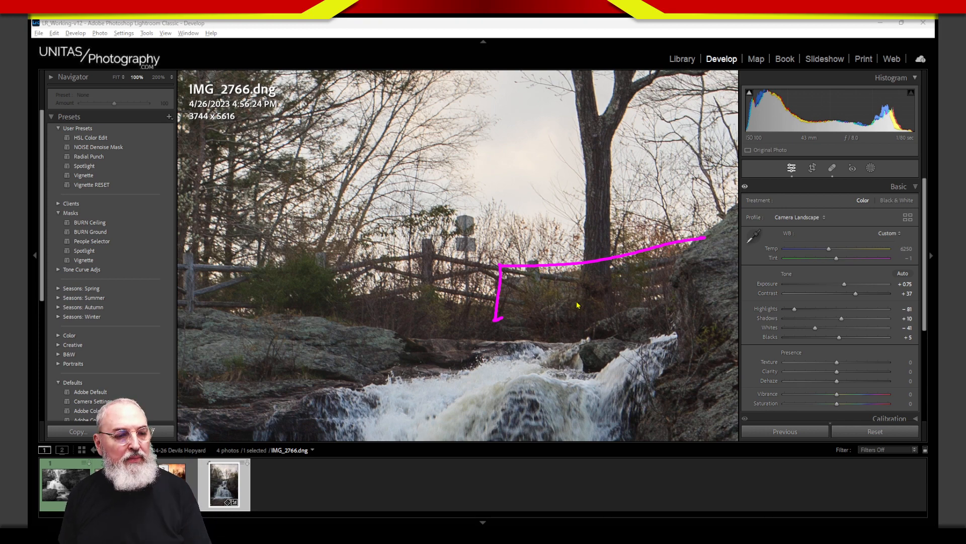
drag(551, 292, 684, 257)
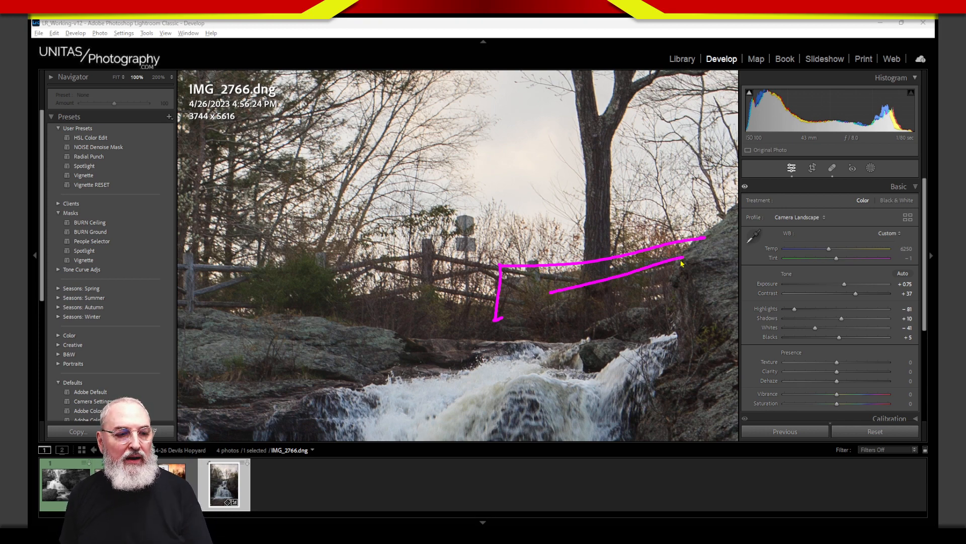
drag(578, 303, 657, 286)
drag(575, 323, 658, 301)
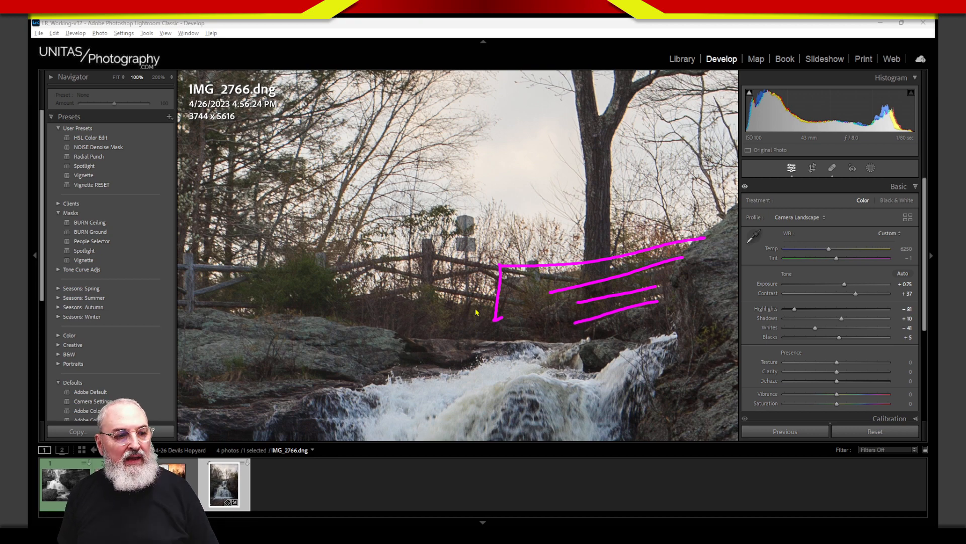
Circle the brush under the middle of the fence in ink, mark the signpost behind it, and clear all markings.
mouse_move(459, 302)
mouse_down()
mouse_move(461, 314)
mouse_move(376, 304)
mouse_up()
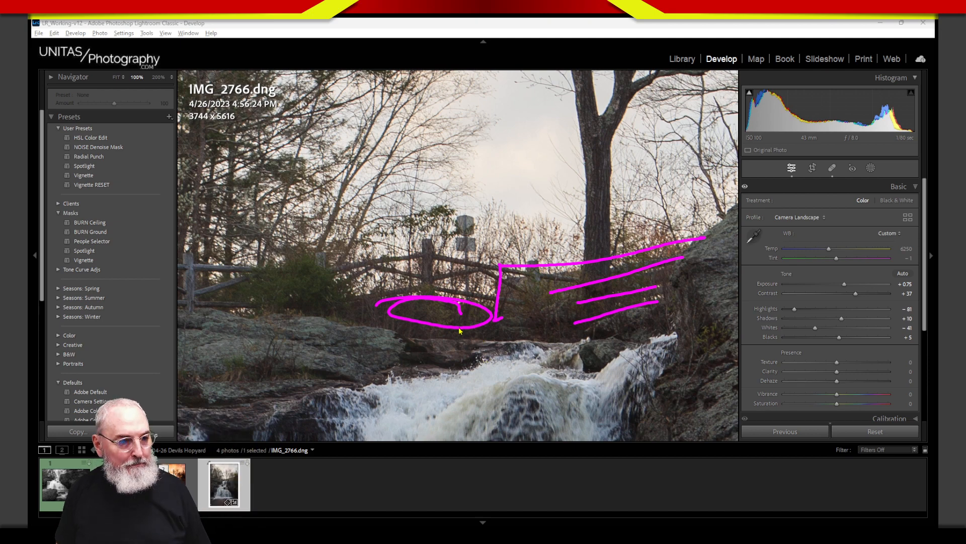
mouse_move(455, 204)
mouse_down()
mouse_move(456, 261)
mouse_move(457, 218)
mouse_move(476, 206)
mouse_move(472, 302)
mouse_up()
key(Escape)
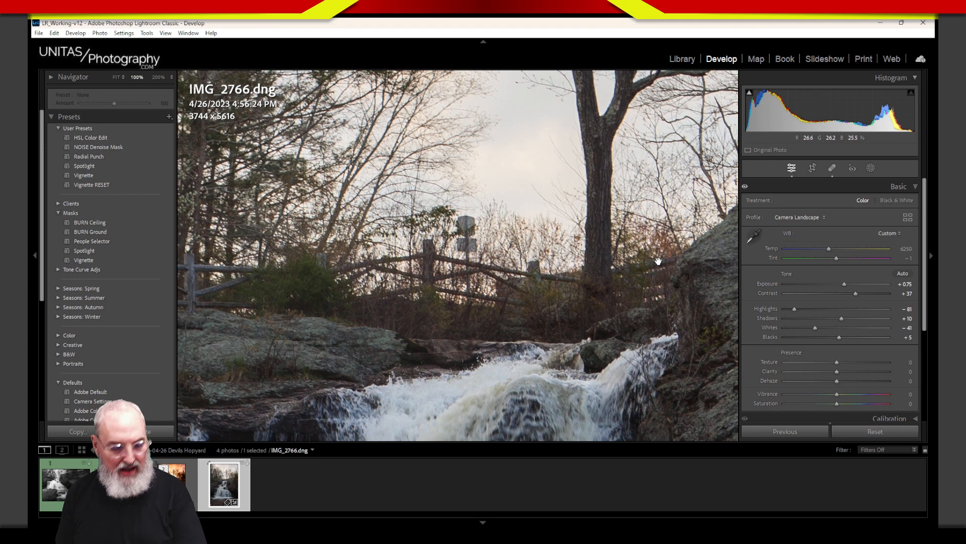
Erase the signpost behind the fence with Content-Aware Remove, refreshing the fill several times, and erase the fence post top beside the large tree.
click(644, 276)
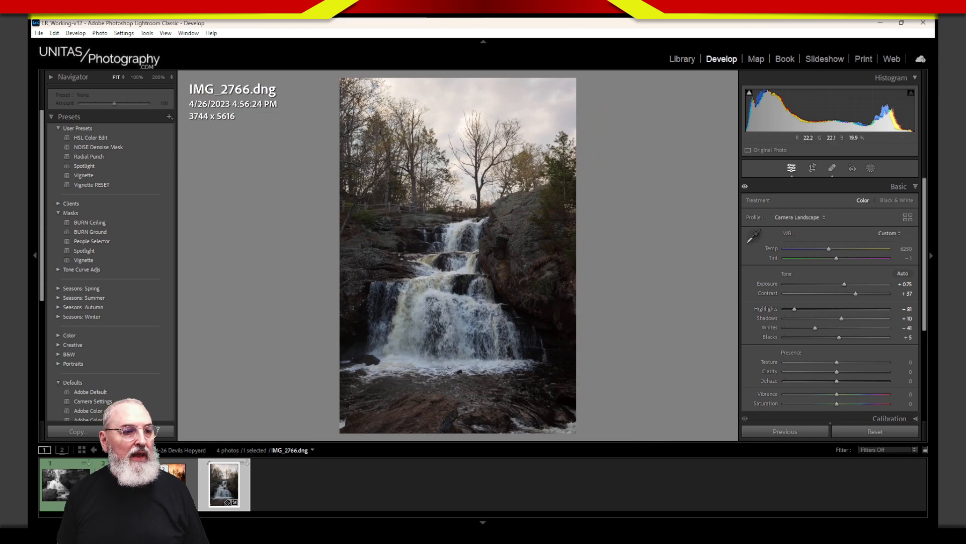
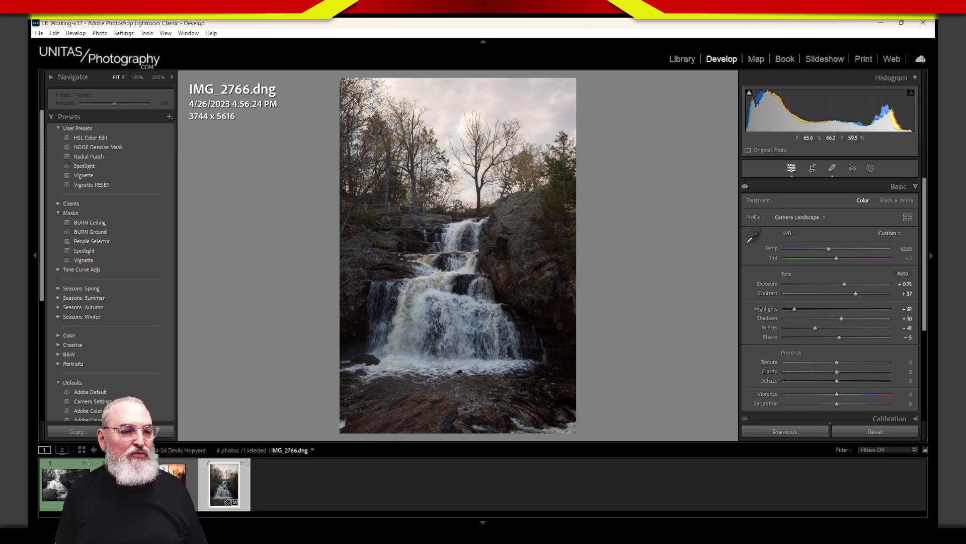
click(464, 205)
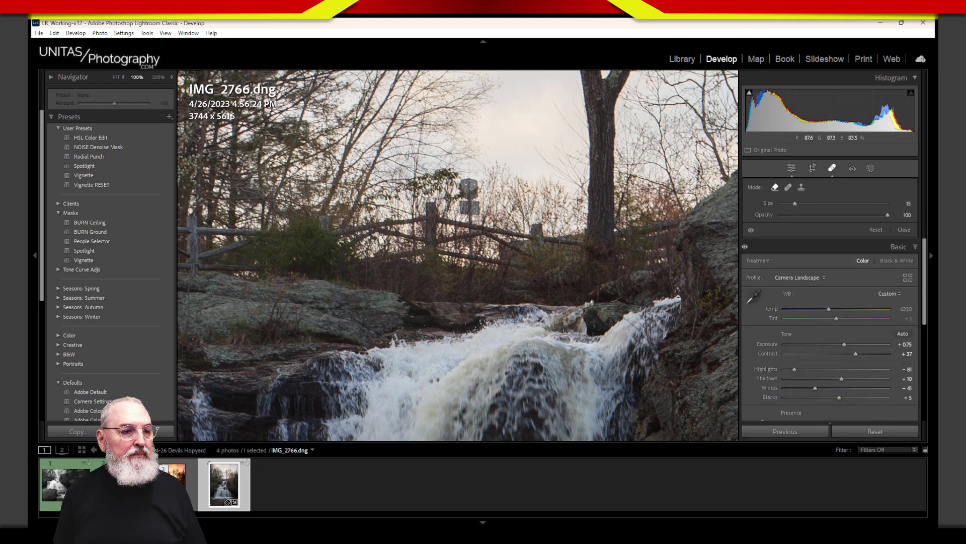
mouse_move(479, 177)
mouse_down()
mouse_move(458, 184)
mouse_move(457, 212)
mouse_move(468, 219)
mouse_move(479, 191)
mouse_move(474, 210)
mouse_move(473, 179)
mouse_move(478, 207)
mouse_up()
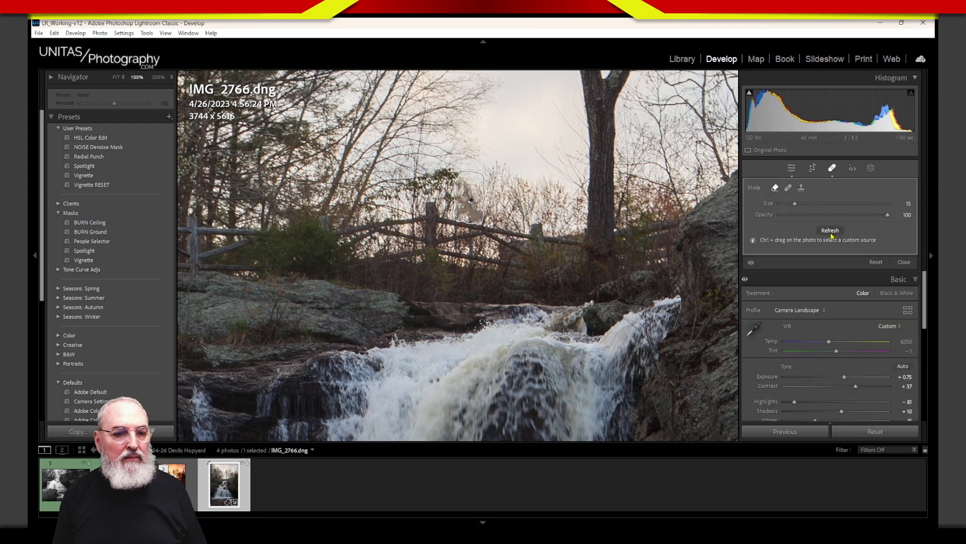
click(837, 231)
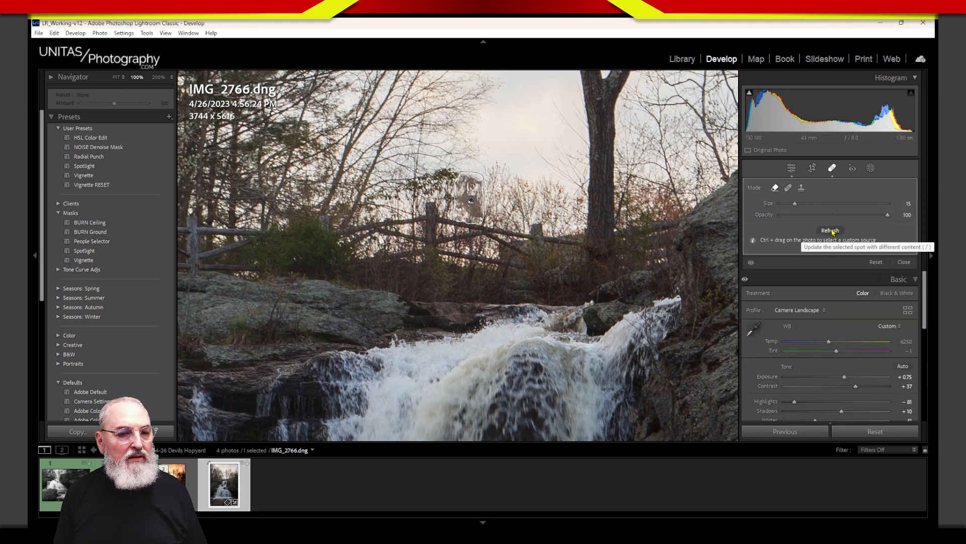
click(833, 232)
click(835, 233)
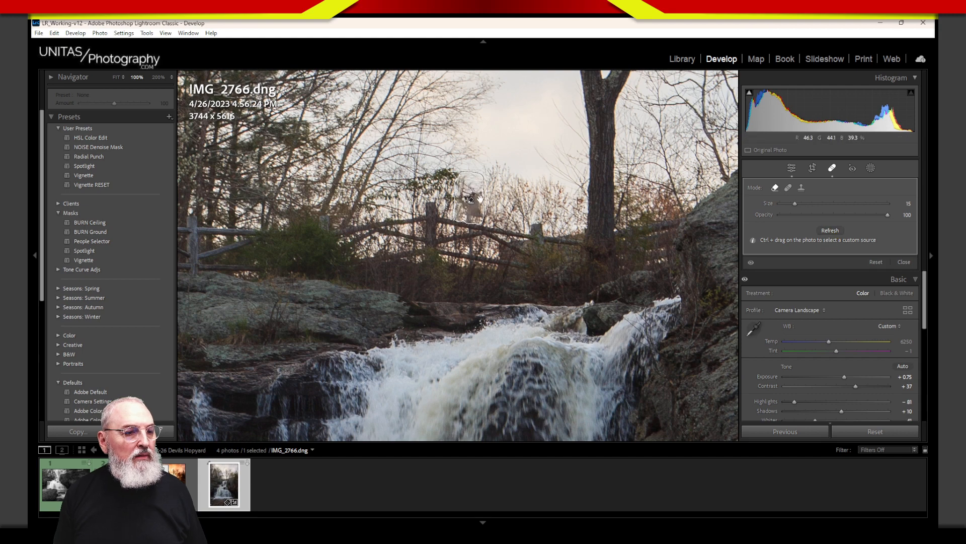
click(830, 231)
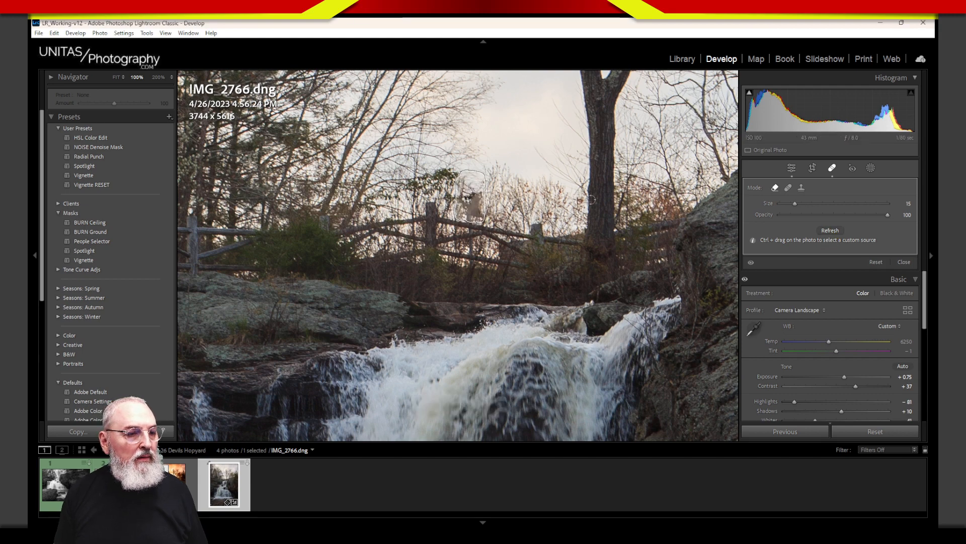
click(831, 231)
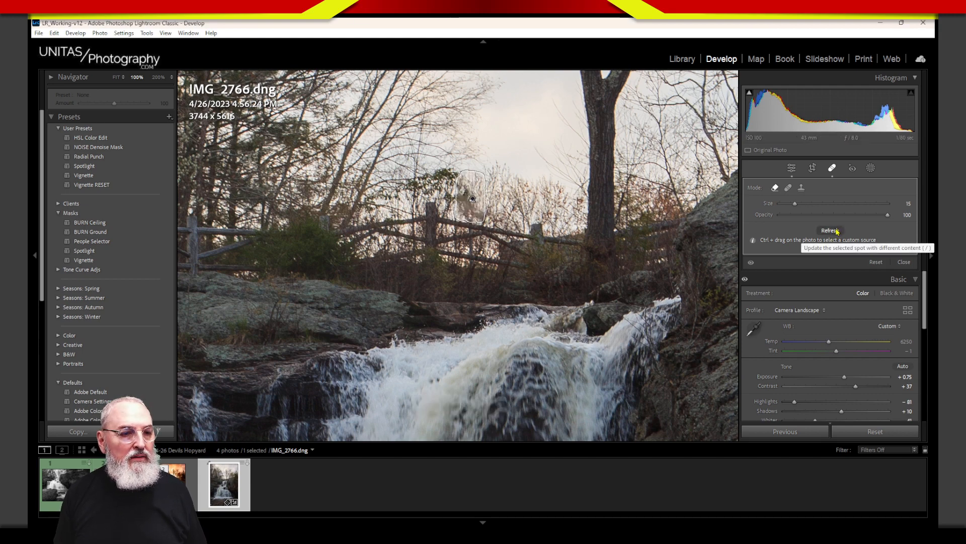
click(837, 231)
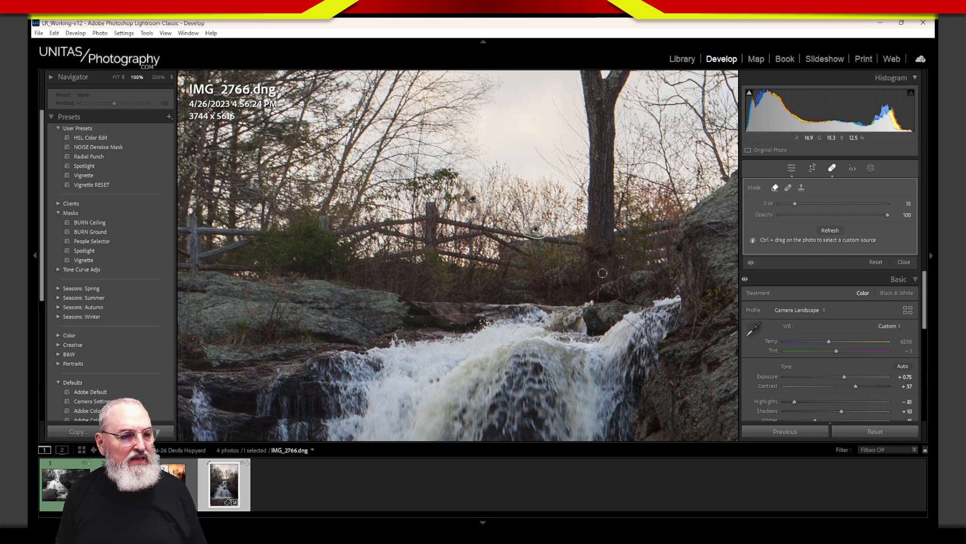
click(833, 169)
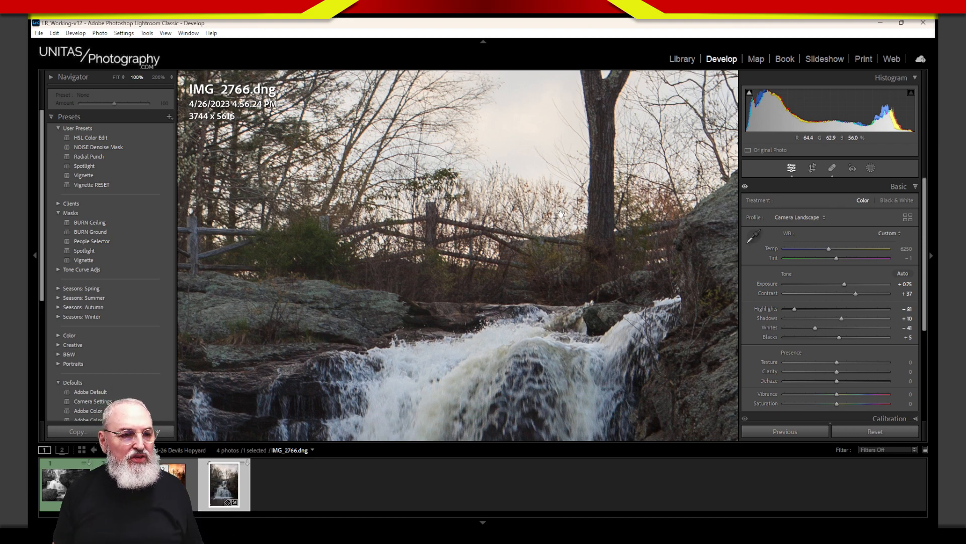
Set the photo's Highlights to -68 and Exposure to +0.57.
click(594, 240)
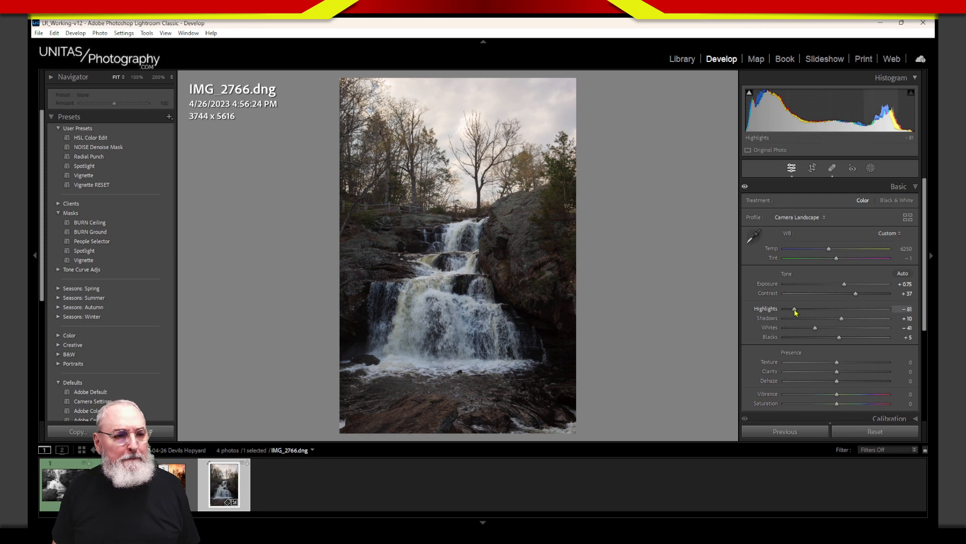
drag(795, 312, 801, 313)
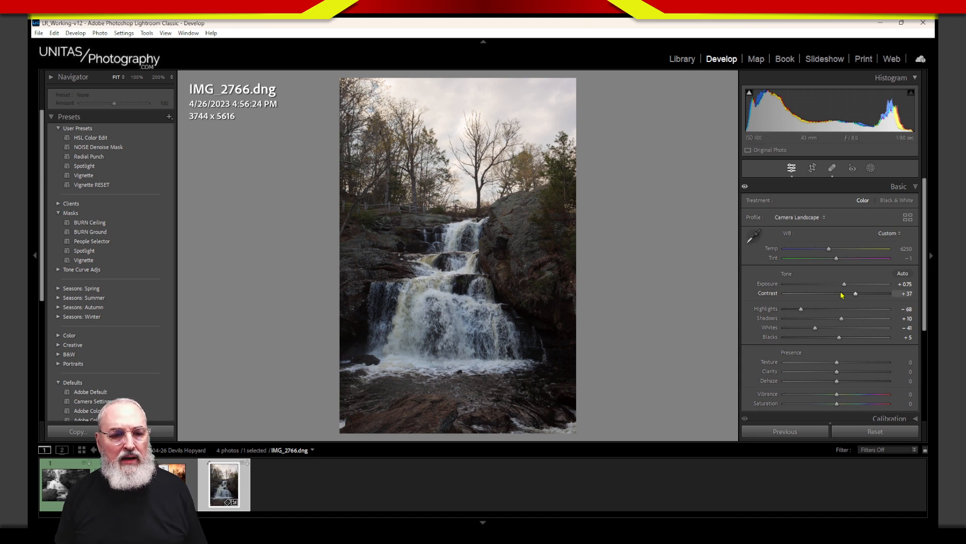
drag(845, 290, 842, 285)
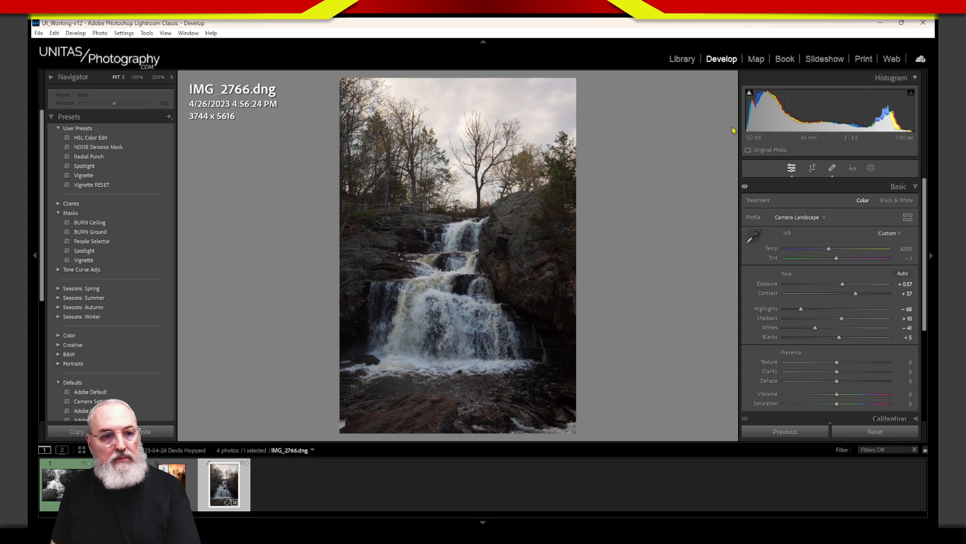
Circle the shadow and highlight ends of the histogram in ink, mark both outer edges, and clear the markings.
mouse_move(755, 75)
mouse_down()
mouse_move(726, 117)
mouse_move(752, 144)
mouse_move(769, 106)
mouse_move(748, 75)
mouse_move(725, 104)
mouse_move(744, 145)
mouse_move(771, 112)
mouse_move(754, 79)
mouse_move(734, 97)
mouse_move(743, 144)
mouse_up()
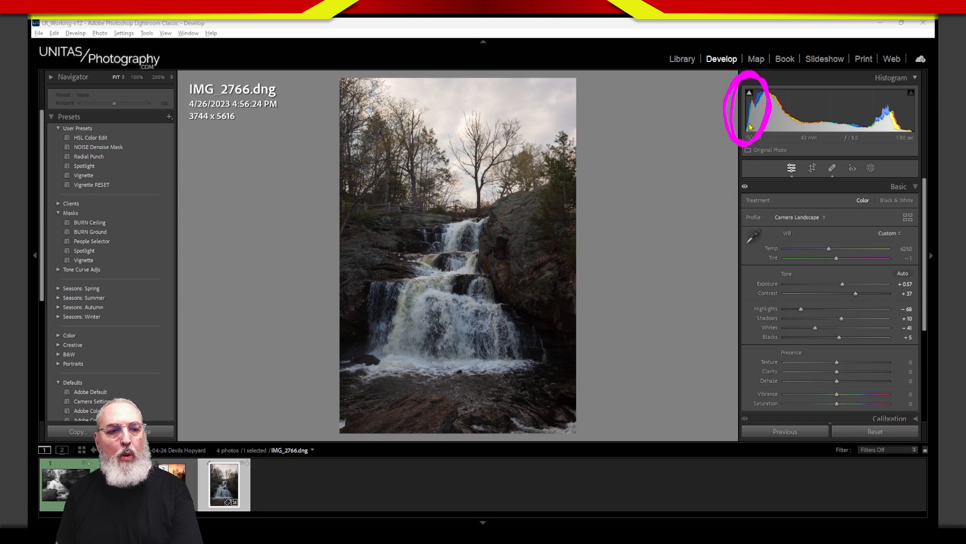
mouse_move(743, 81)
mouse_down()
mouse_move(742, 136)
mouse_move(740, 92)
mouse_up()
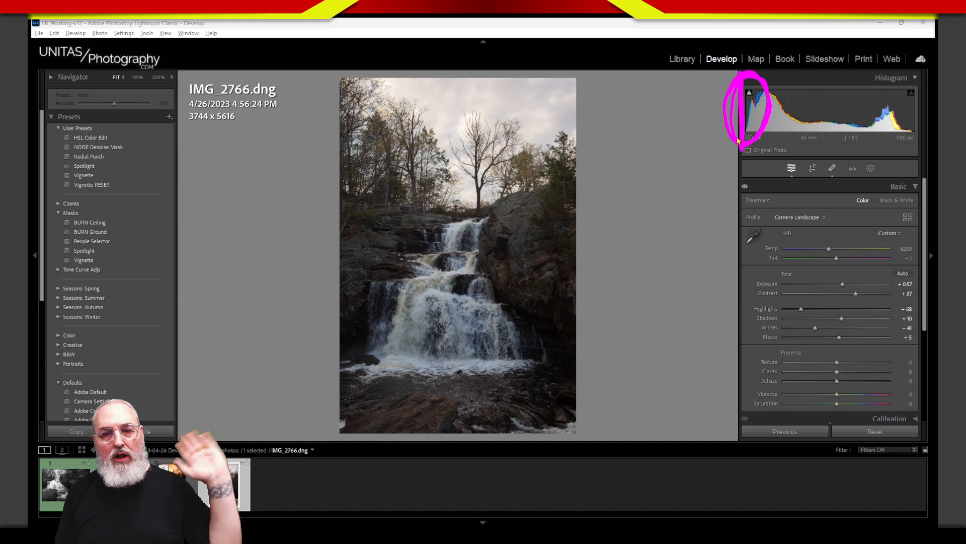
mouse_move(740, 85)
mouse_down()
mouse_move(736, 144)
mouse_move(737, 72)
mouse_up()
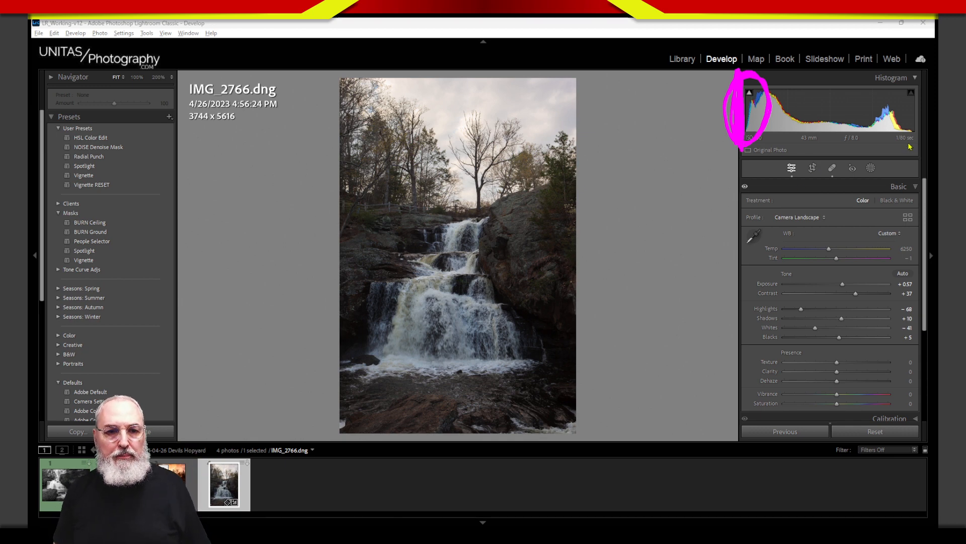
mouse_move(917, 81)
mouse_down()
mouse_move(886, 107)
mouse_move(913, 147)
mouse_move(922, 89)
mouse_move(893, 93)
mouse_move(926, 99)
mouse_up()
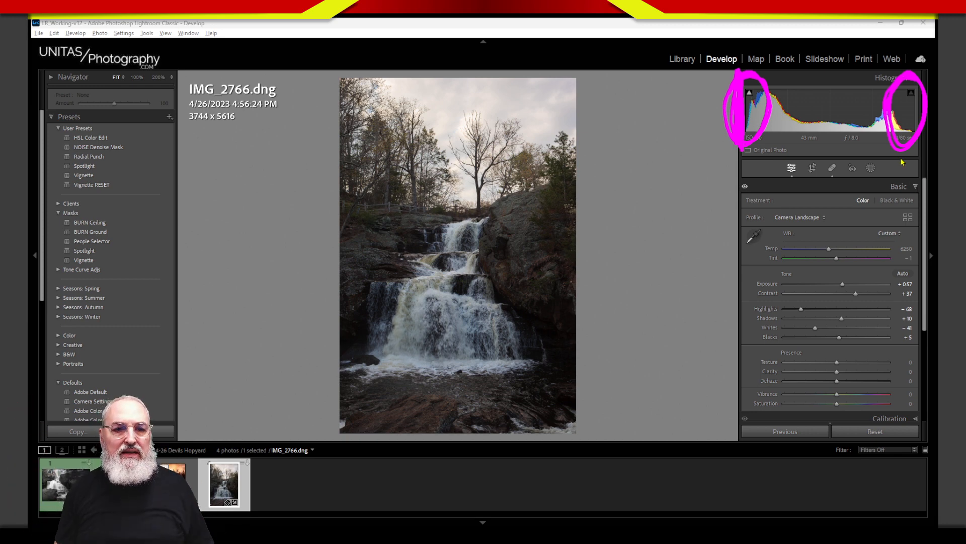
key(Escape)
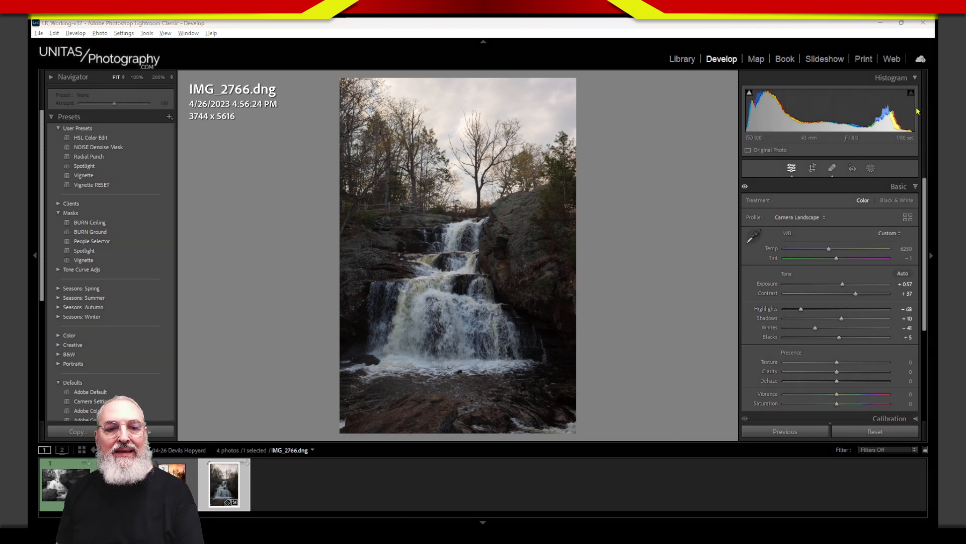
mouse_move(917, 111)
mouse_down()
mouse_move(916, 79)
mouse_move(914, 158)
mouse_move(916, 72)
mouse_move(919, 149)
mouse_up()
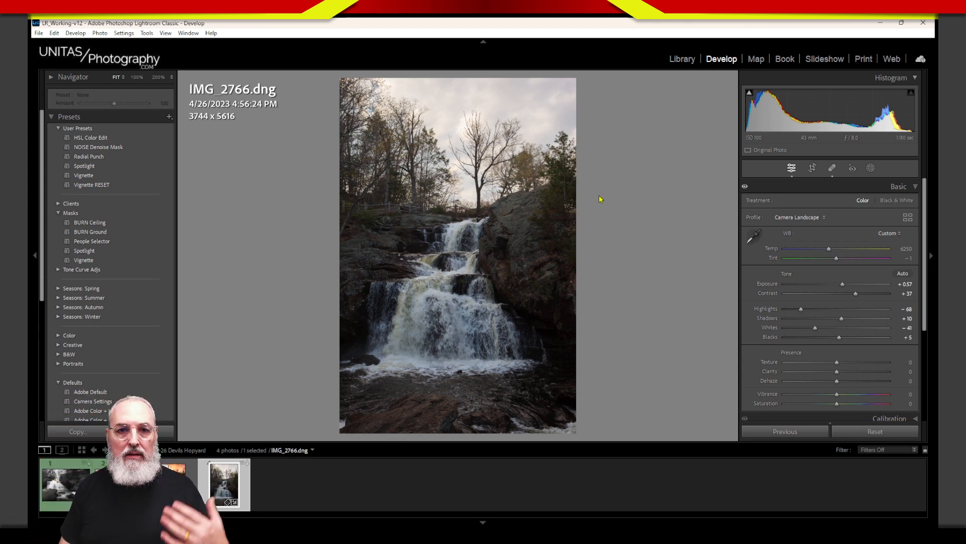
Add a linear gradient mask from the top edge of the photo down to the middle of the falls, and delete it.
click(871, 169)
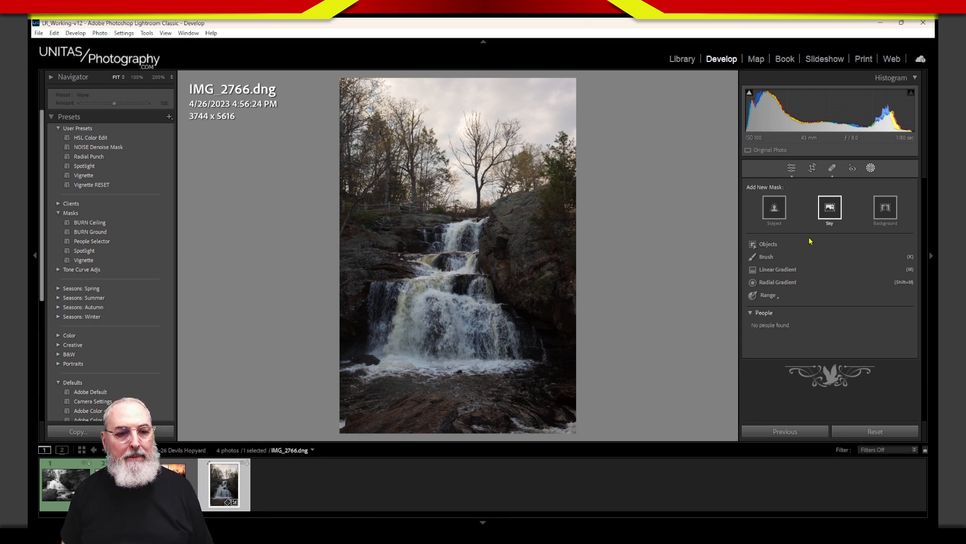
click(778, 272)
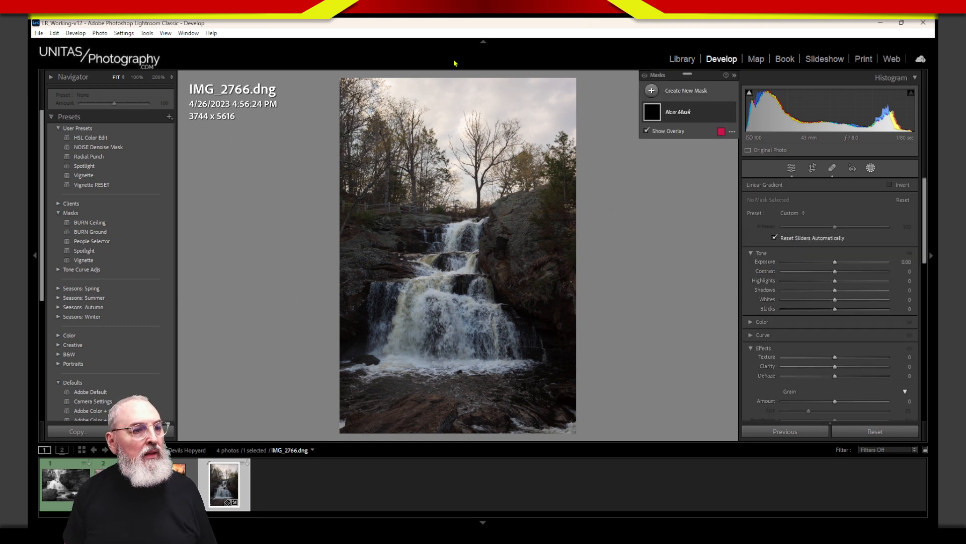
drag(455, 76, 452, 271)
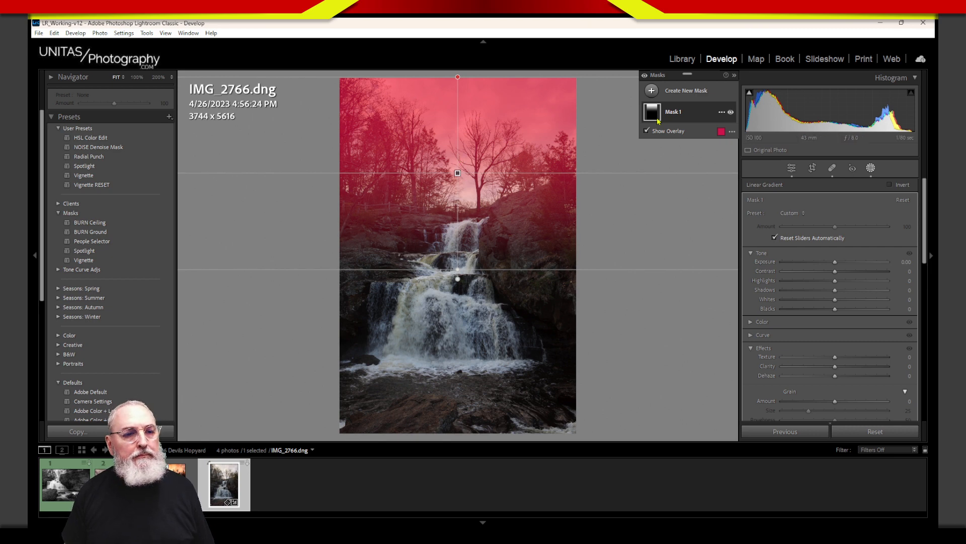
click(721, 113)
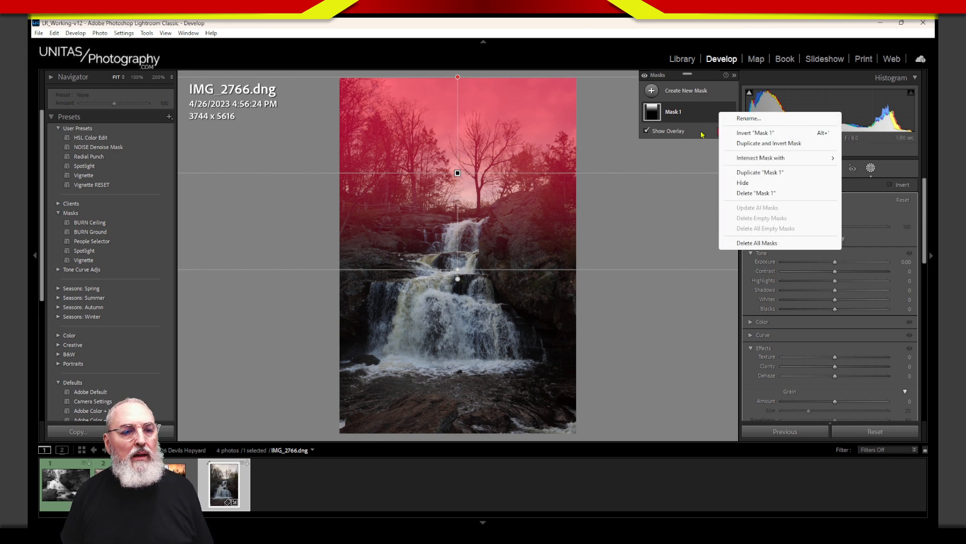
click(755, 195)
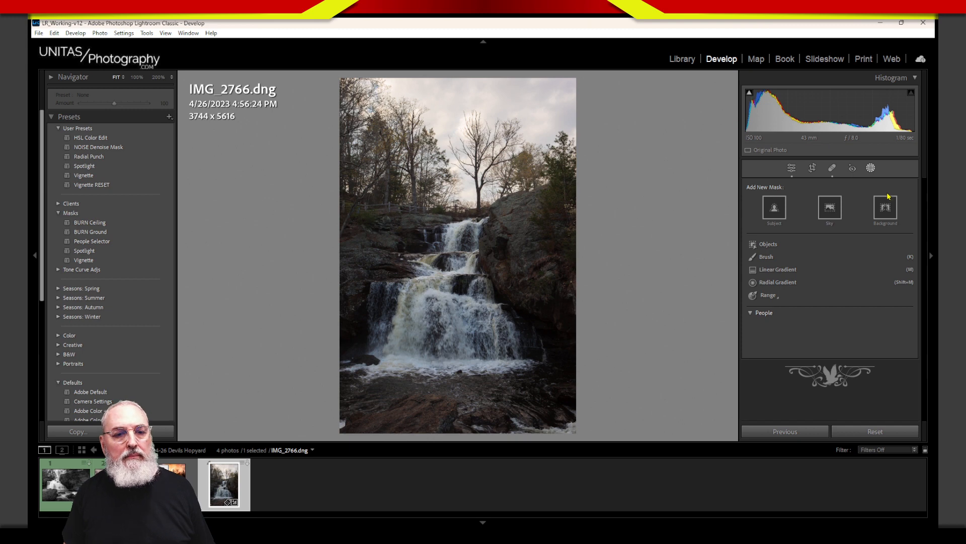
Mask the sky with Select Sky, inspect the mask around the trees, lower its Exposure to -2.71, and delete the mask.
click(836, 213)
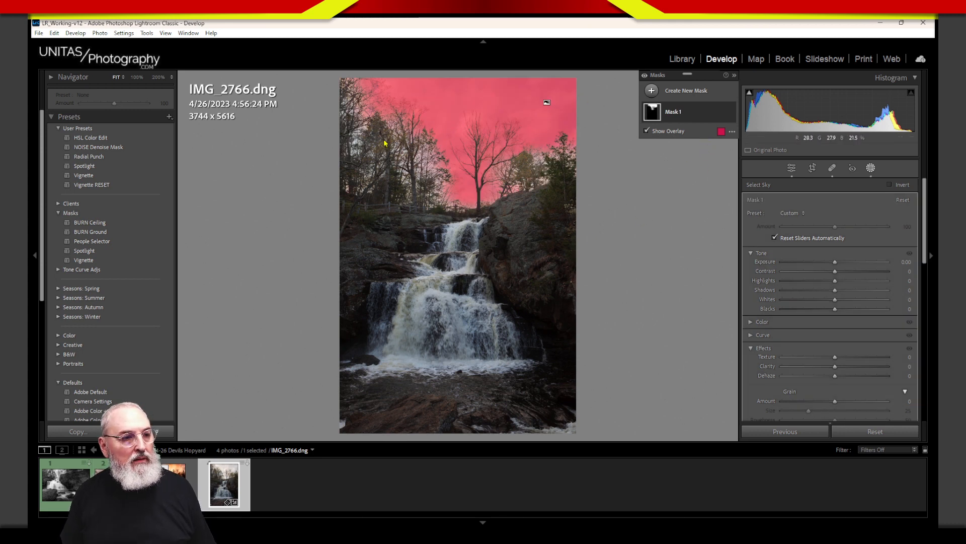
click(435, 181)
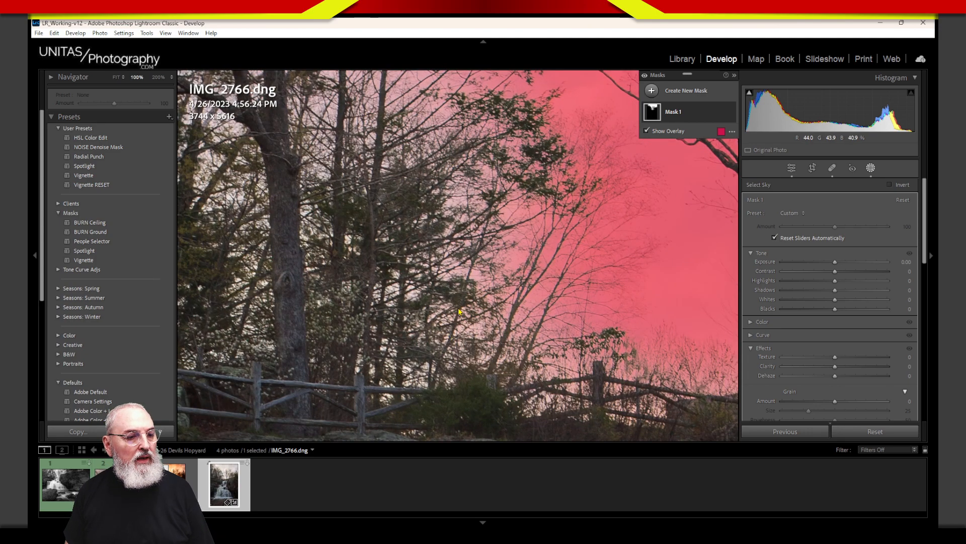
drag(511, 146, 494, 222)
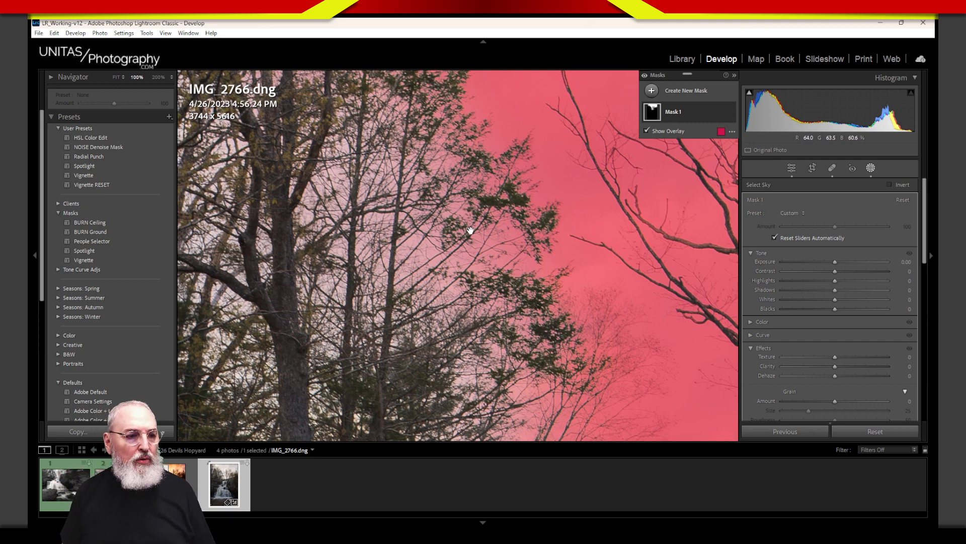
click(476, 231)
drag(835, 262, 799, 261)
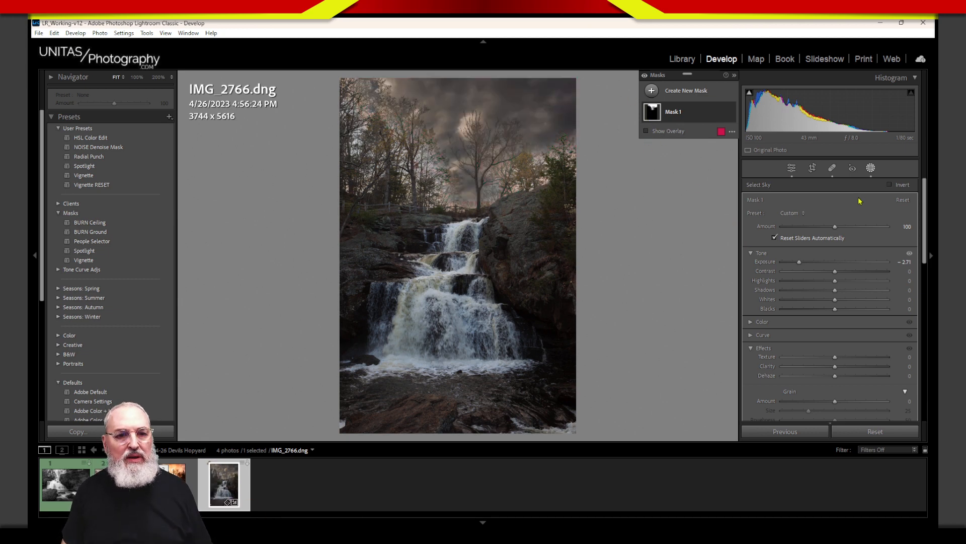
right_click(726, 113)
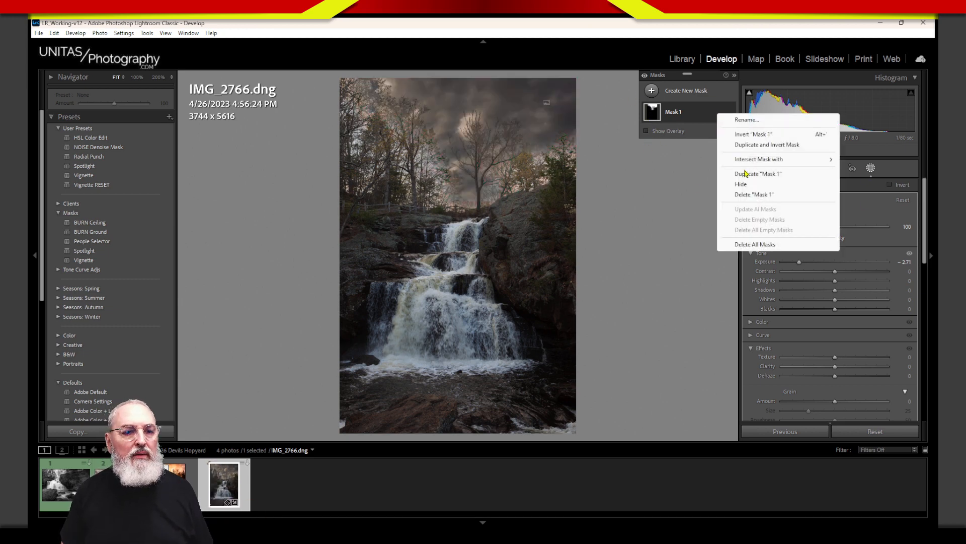
click(755, 195)
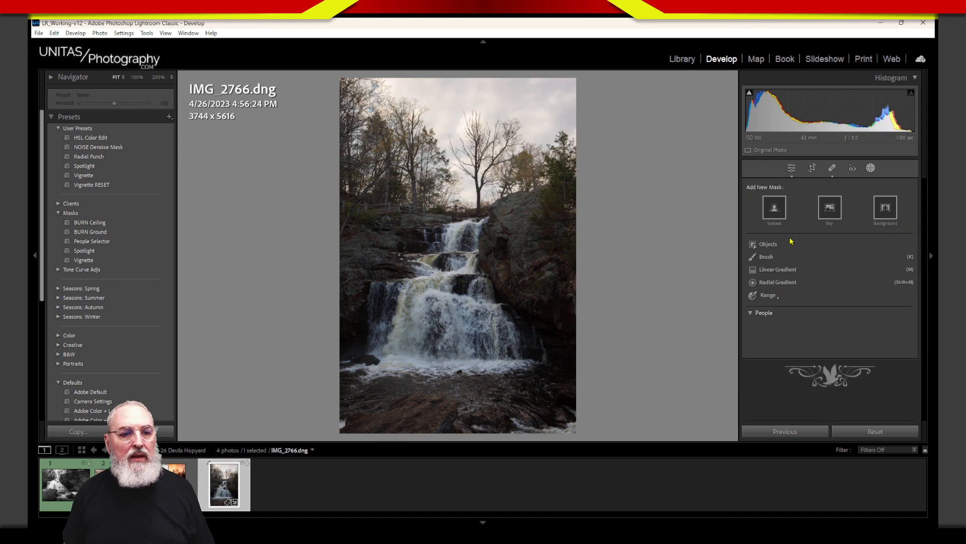
Try another linear gradient mask from just below the photo's top edge to the upper falls, and delete it.
click(778, 269)
drag(464, 82, 460, 258)
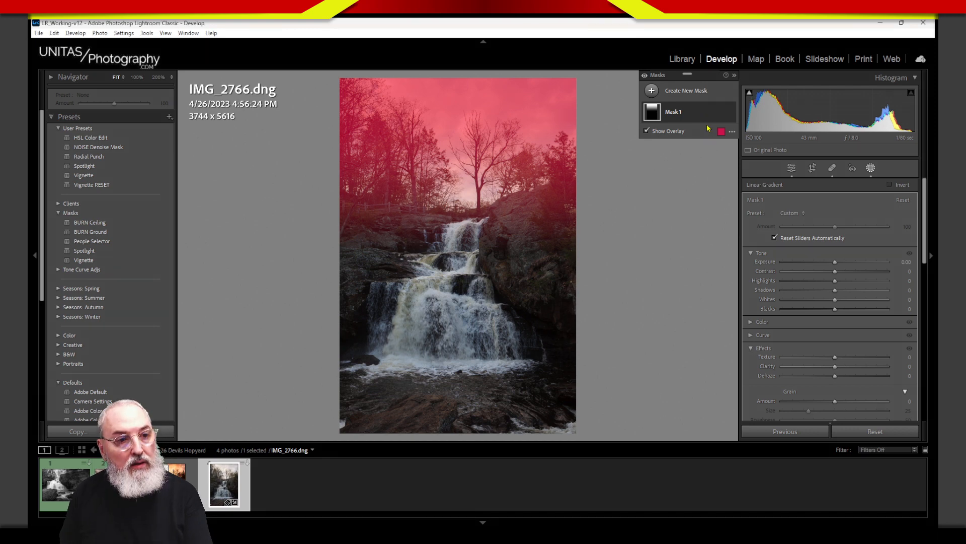
right_click(720, 112)
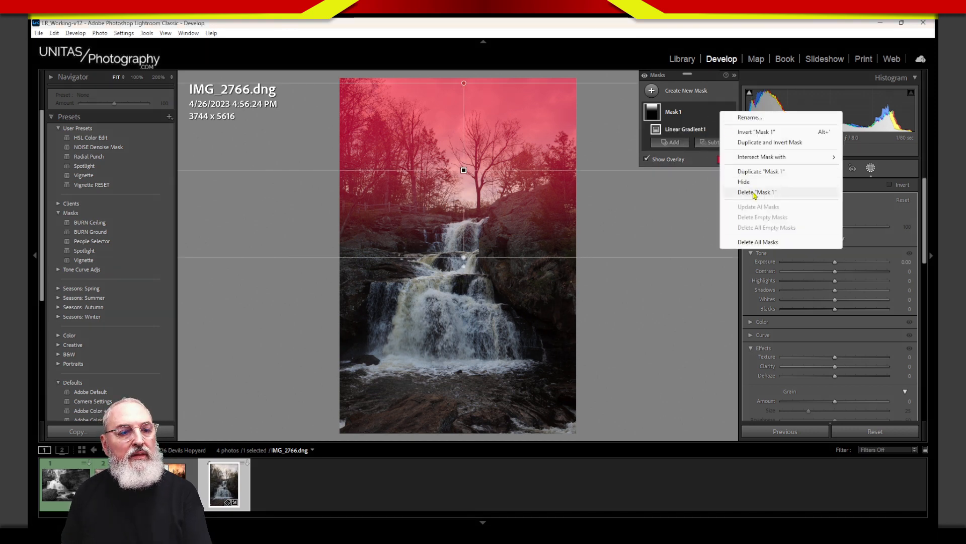
click(755, 192)
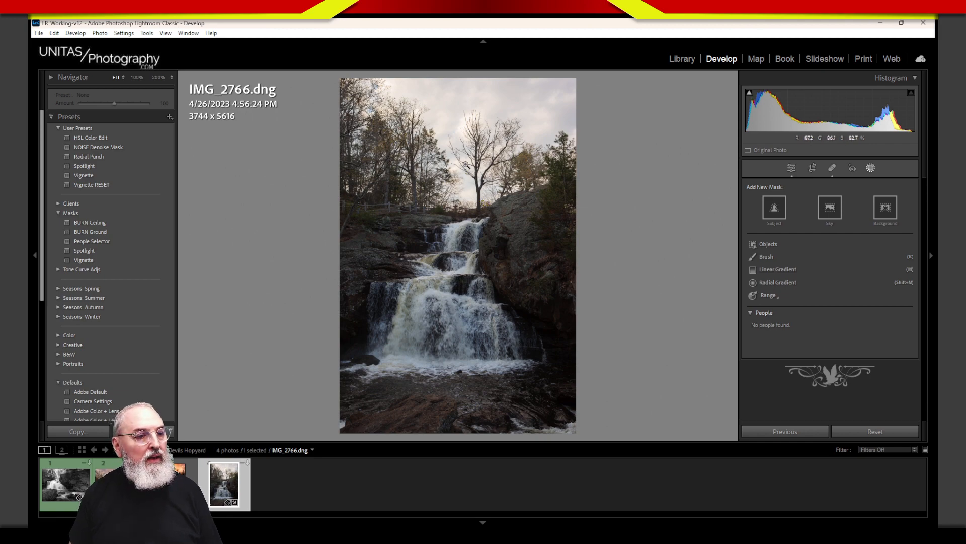
View the trees and sky above the falls at 33.3% zoom, with the photo's left edge in sight.
click(468, 169)
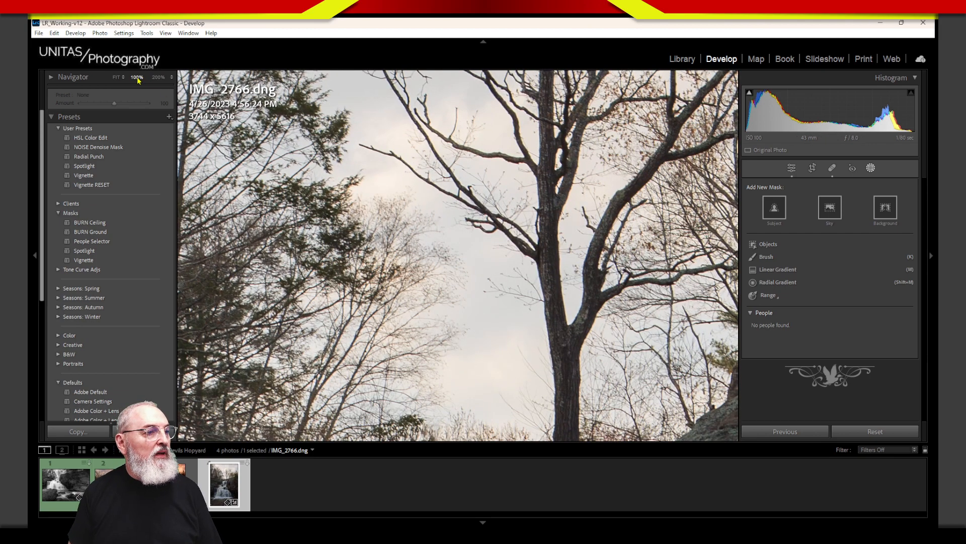
click(157, 77)
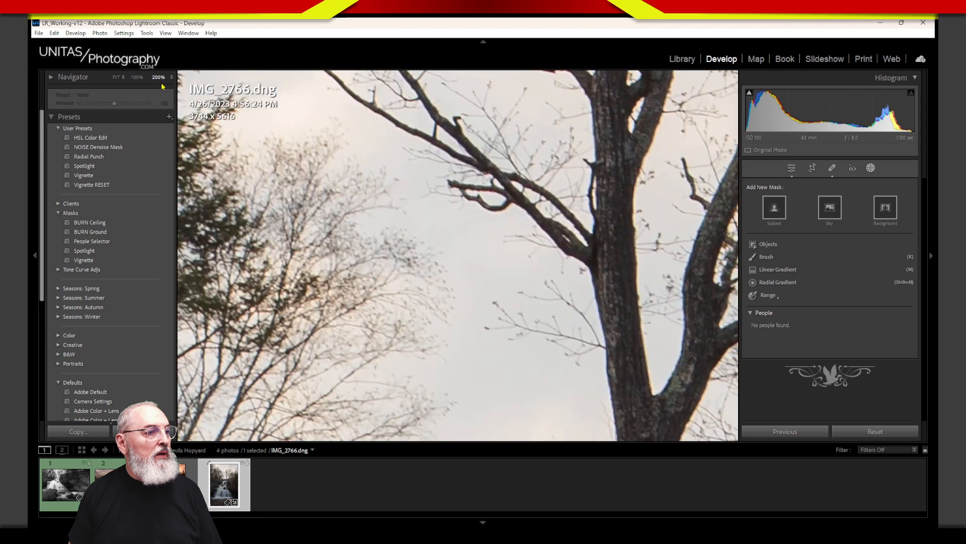
click(158, 77)
click(135, 130)
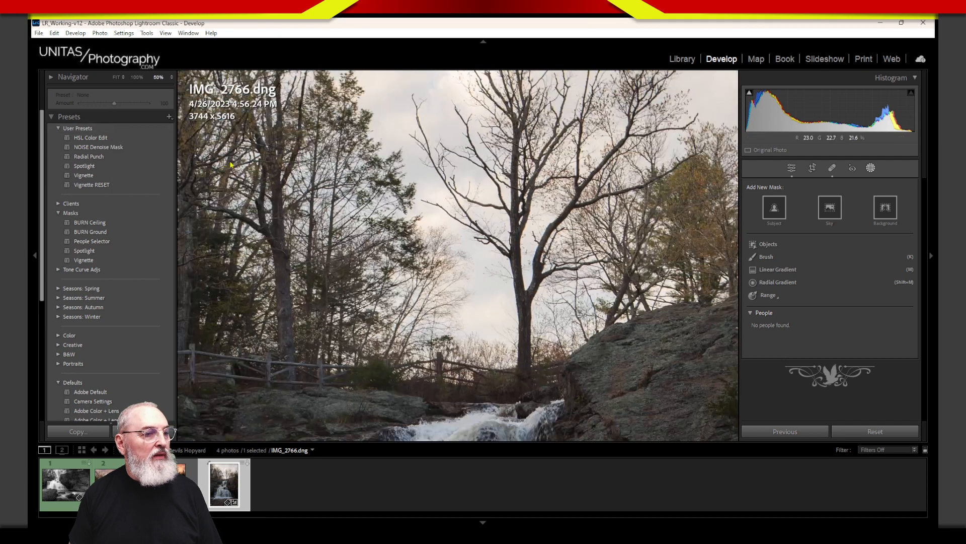
click(158, 77)
click(135, 119)
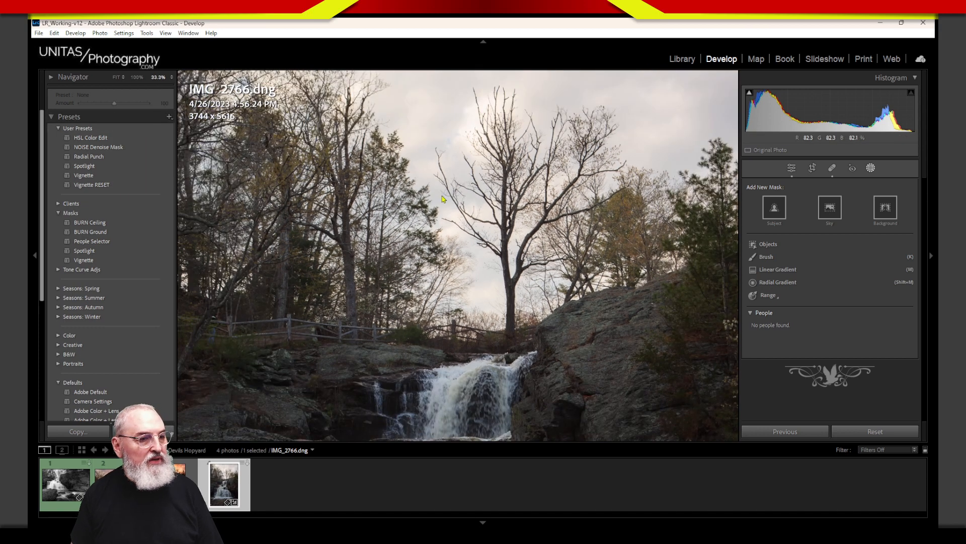
drag(447, 195, 485, 223)
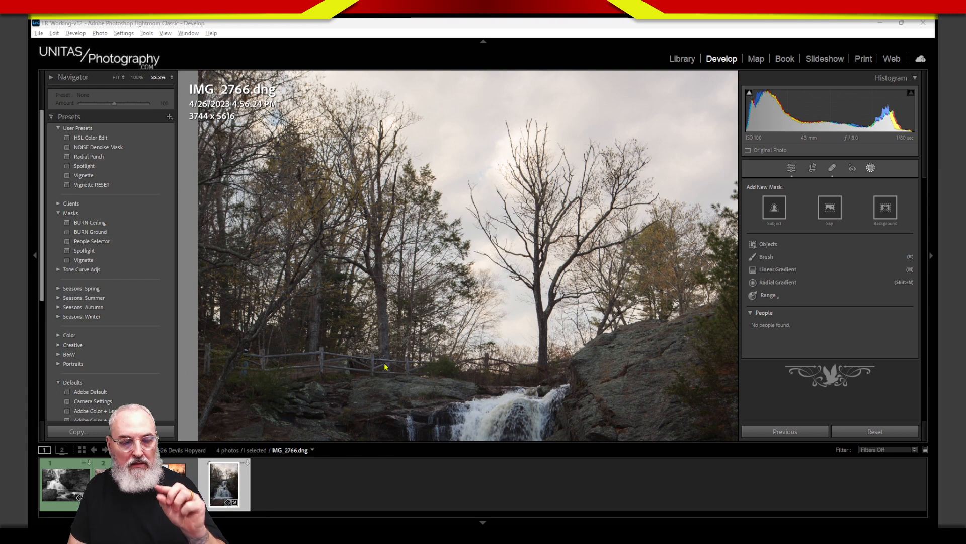
Circle the left end of the fence in ink and draw a bold arrow from it toward the large bare tree.
mouse_move(229, 352)
mouse_down()
mouse_move(201, 397)
mouse_move(232, 382)
mouse_move(225, 412)
mouse_move(246, 426)
mouse_up()
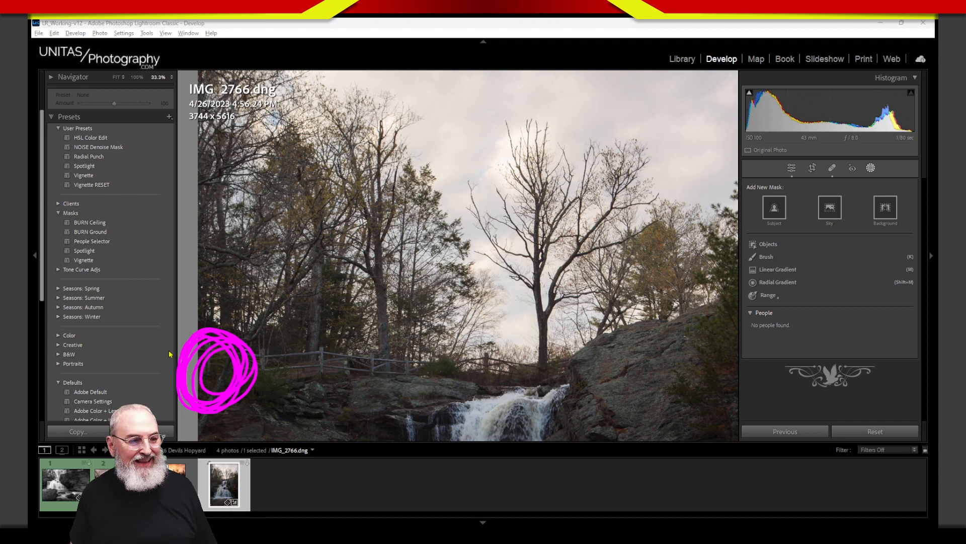
drag(257, 332, 483, 256)
mouse_move(375, 270)
mouse_down()
mouse_move(435, 257)
mouse_move(372, 355)
mouse_up()
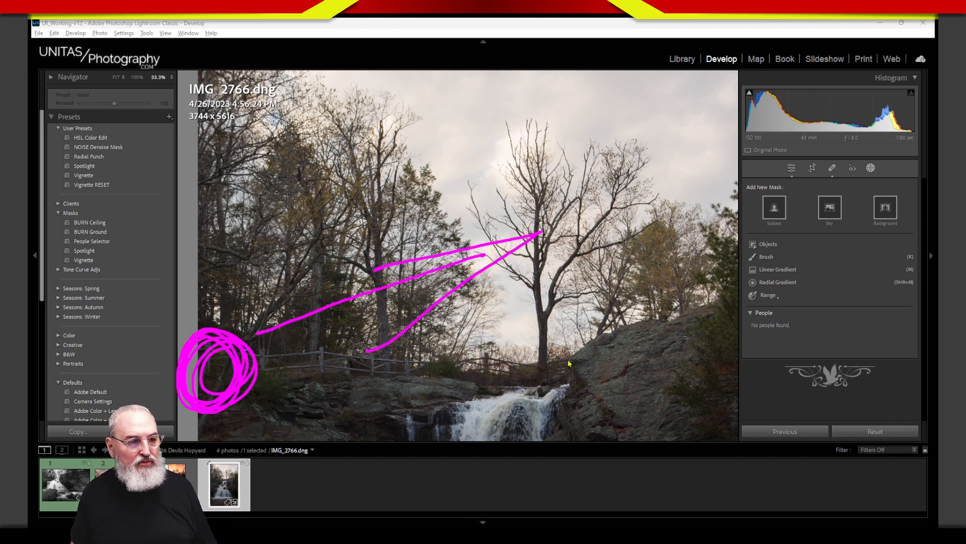
mouse_move(341, 274)
mouse_down()
mouse_move(532, 239)
mouse_move(424, 344)
mouse_move(495, 251)
mouse_move(400, 344)
mouse_move(425, 324)
mouse_up()
mouse_move(452, 253)
mouse_down()
mouse_move(364, 261)
mouse_move(522, 221)
mouse_up()
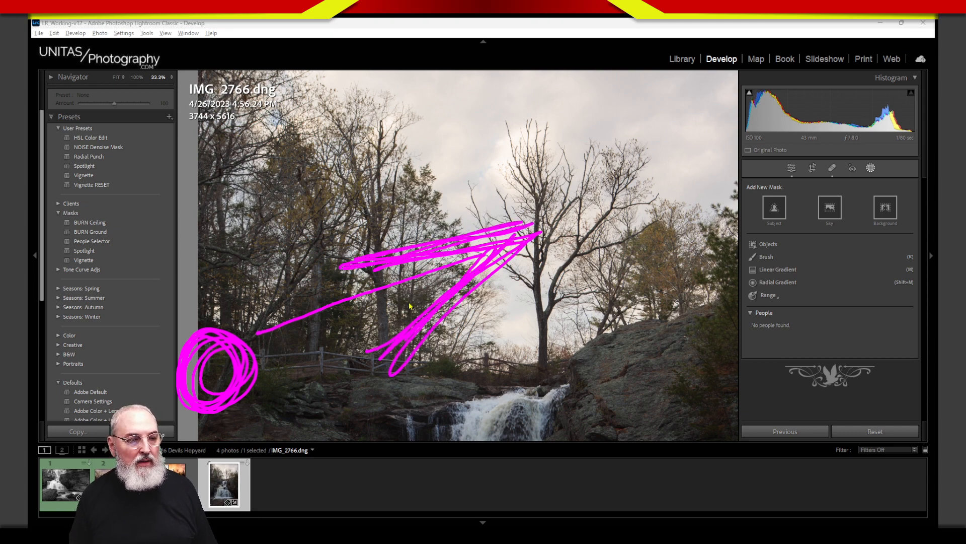
Ink a diagonal line through the sky beside the bare tree, write DIS next to it, and draw an arrow back toward the tree.
mouse_move(577, 98)
mouse_down()
mouse_move(566, 78)
mouse_move(637, 185)
mouse_up()
drag(649, 119, 667, 168)
drag(640, 126, 667, 166)
drag(682, 107, 699, 151)
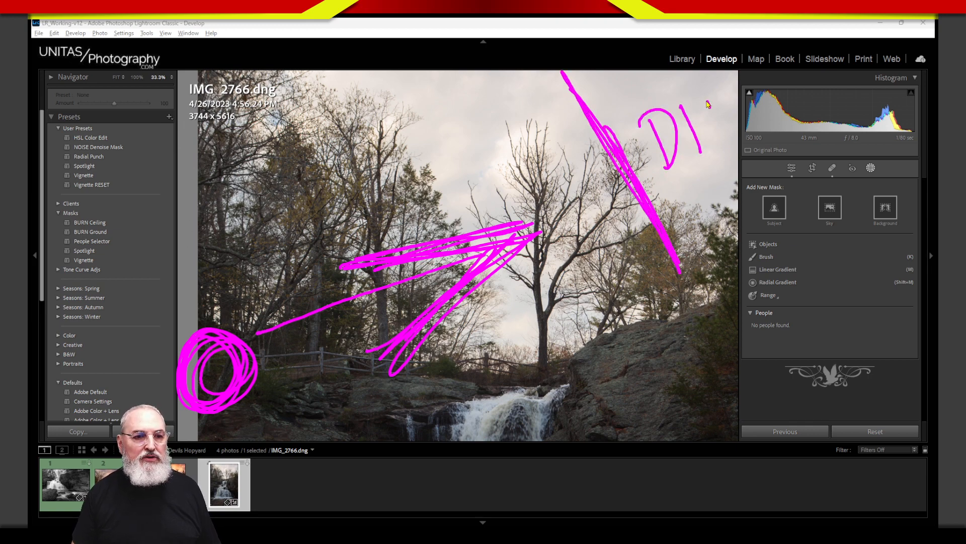
drag(709, 100, 742, 133)
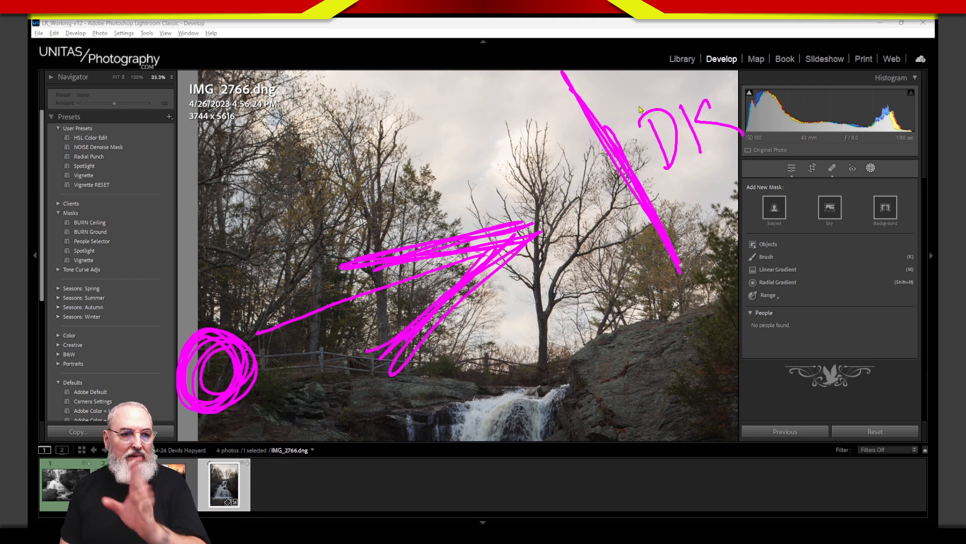
mouse_move(619, 83)
mouse_down()
mouse_move(500, 184)
mouse_move(524, 142)
mouse_move(568, 177)
mouse_up()
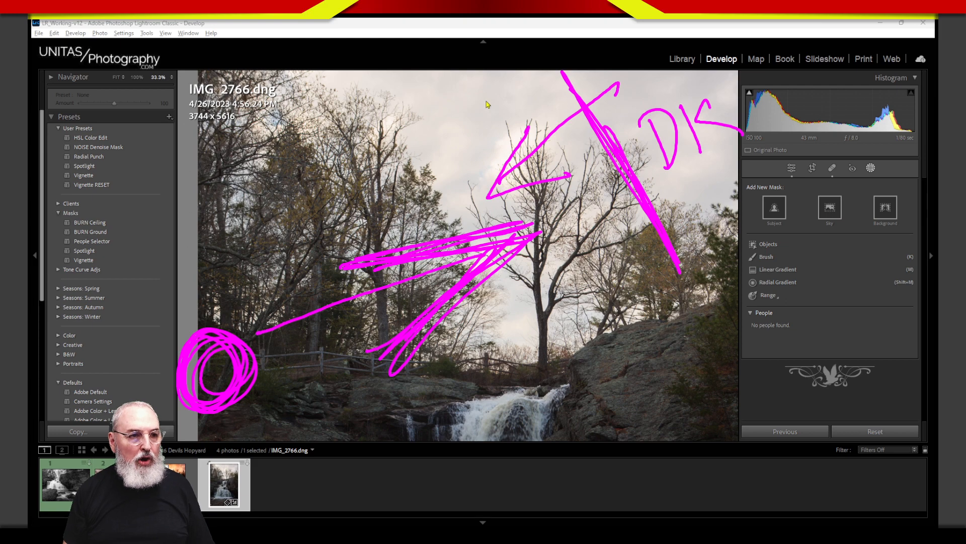
Ink a thick diagonal line across the sky through the bare tree, add strokes over its branches, and clear all markings.
mouse_move(487, 104)
mouse_down()
mouse_move(579, 340)
mouse_move(450, 43)
mouse_move(596, 328)
mouse_move(466, 71)
mouse_move(608, 382)
mouse_up()
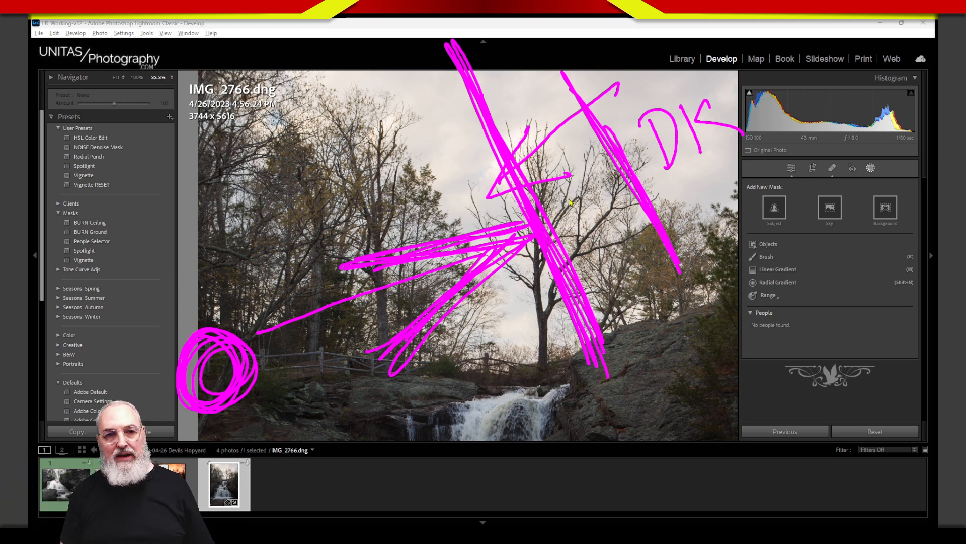
drag(657, 145, 516, 236)
mouse_move(592, 161)
mouse_down()
mouse_move(596, 233)
mouse_move(619, 230)
mouse_up()
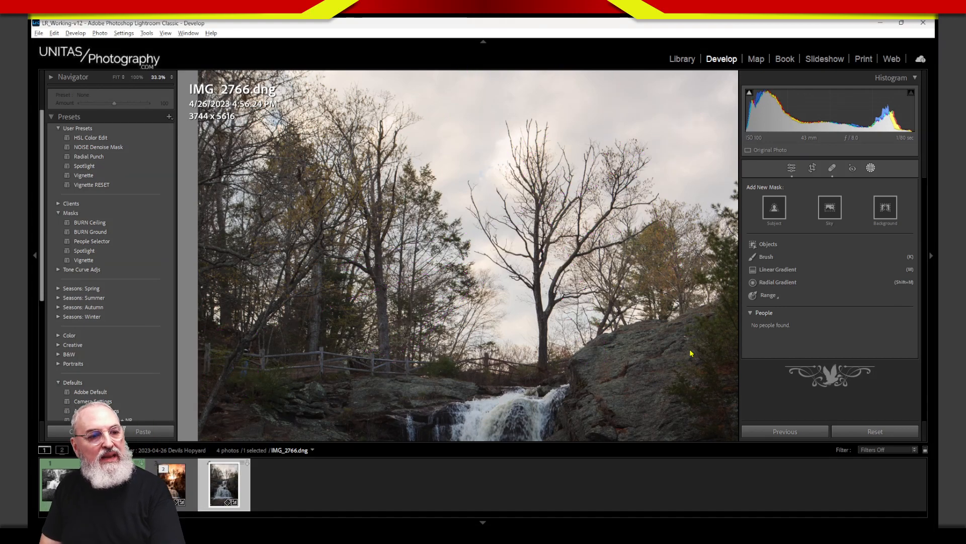
key(Escape)
Ink several overlapping ovals around the bare tree's lower trunk and the woods beside it, and write DK in the sky above.
key(ctrl+2)
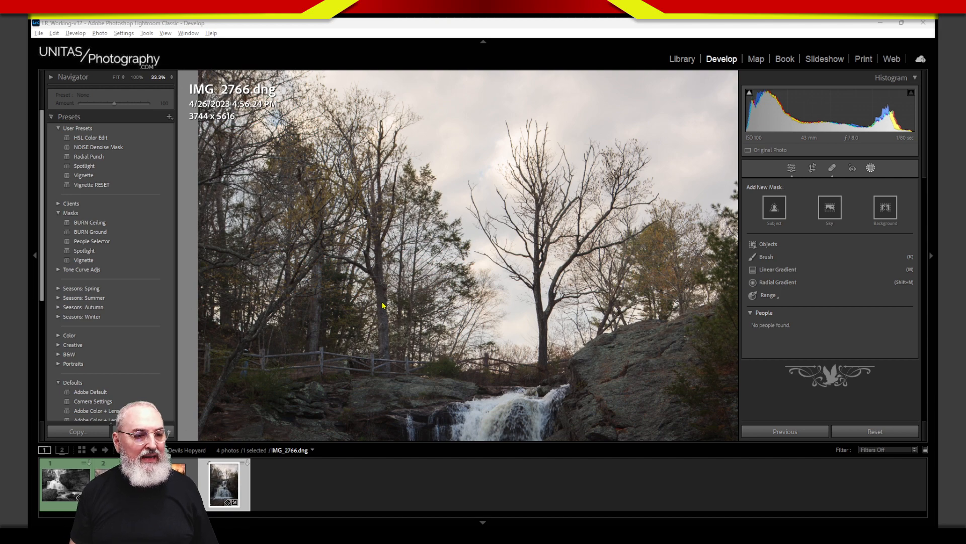
mouse_move(383, 305)
mouse_down()
mouse_move(554, 262)
mouse_move(629, 282)
mouse_move(383, 302)
mouse_up()
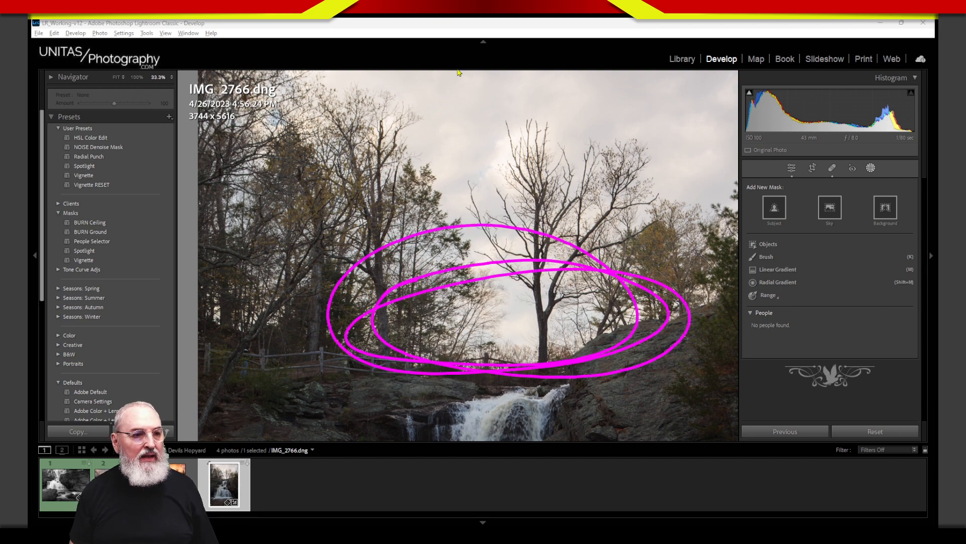
drag(443, 87, 455, 147)
drag(506, 88, 514, 140)
drag(540, 96, 593, 133)
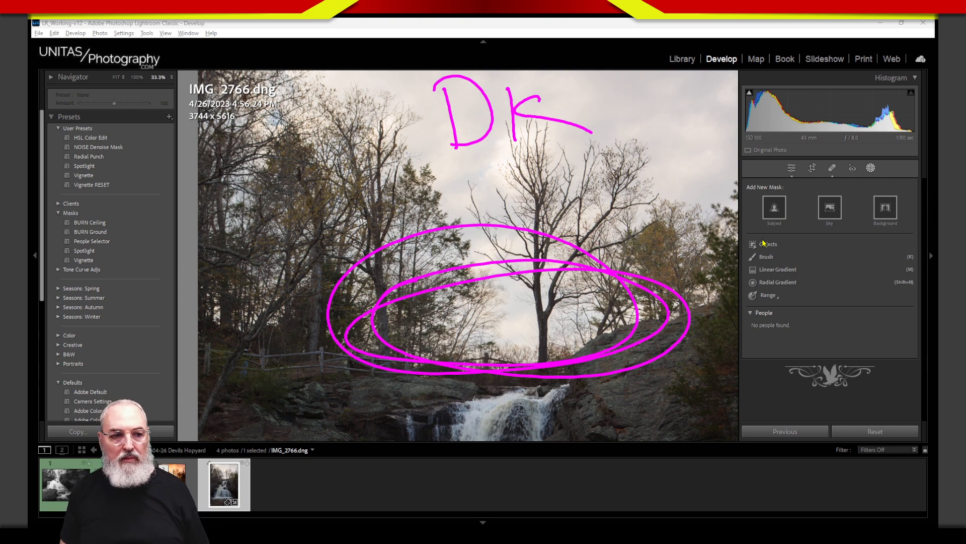
Ink an arrow down from the sky to the ovals, scribble horizontal strokes across the treeline, and clear all markings.
drag(403, 91, 405, 232)
mouse_move(383, 143)
mouse_down()
mouse_move(397, 232)
mouse_move(440, 172)
mouse_up()
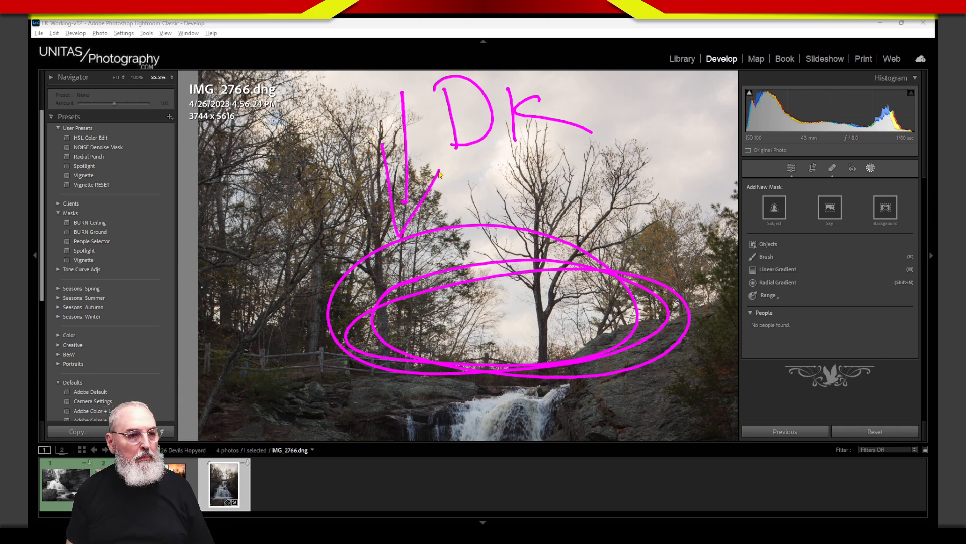
mouse_move(250, 354)
mouse_down()
mouse_move(752, 354)
mouse_move(191, 335)
mouse_move(707, 311)
mouse_move(562, 332)
mouse_move(222, 342)
mouse_move(743, 313)
mouse_up()
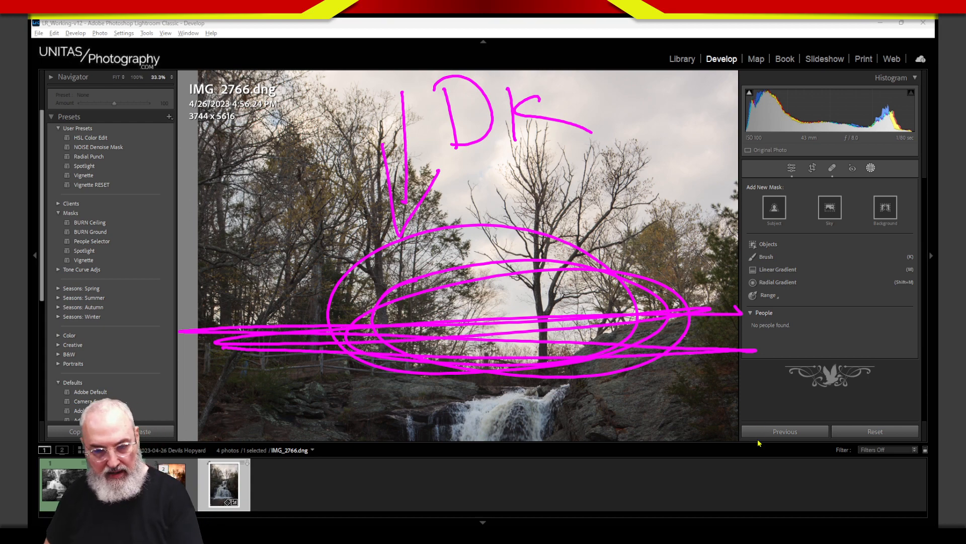
key(Escape)
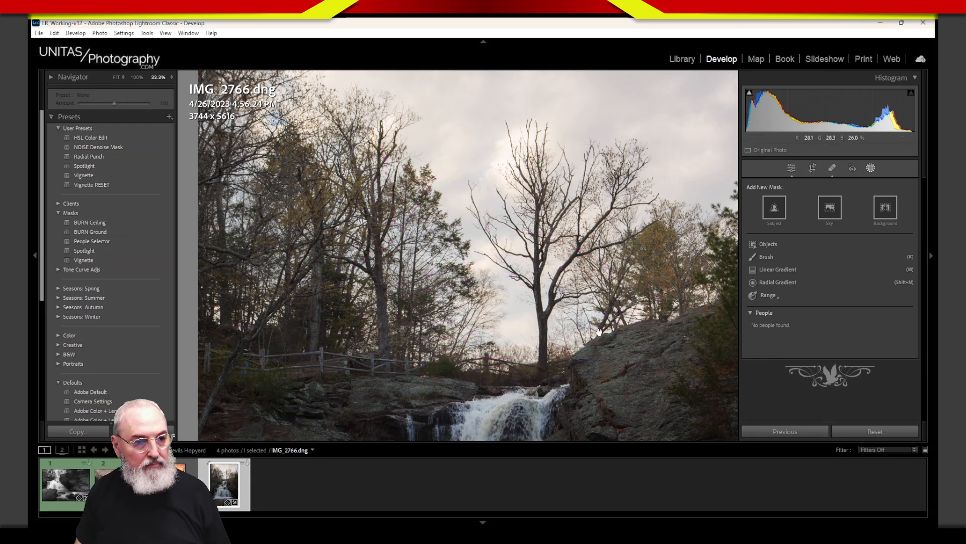
Fit the whole photo in view and add a linear gradient mask from its top edge down to the middle of the waterfall.
click(615, 336)
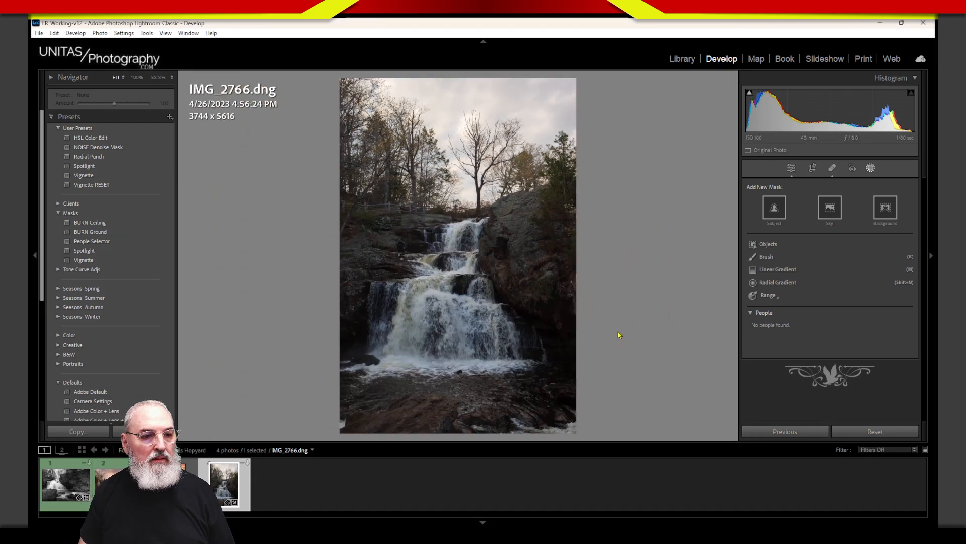
click(776, 270)
drag(462, 82, 465, 233)
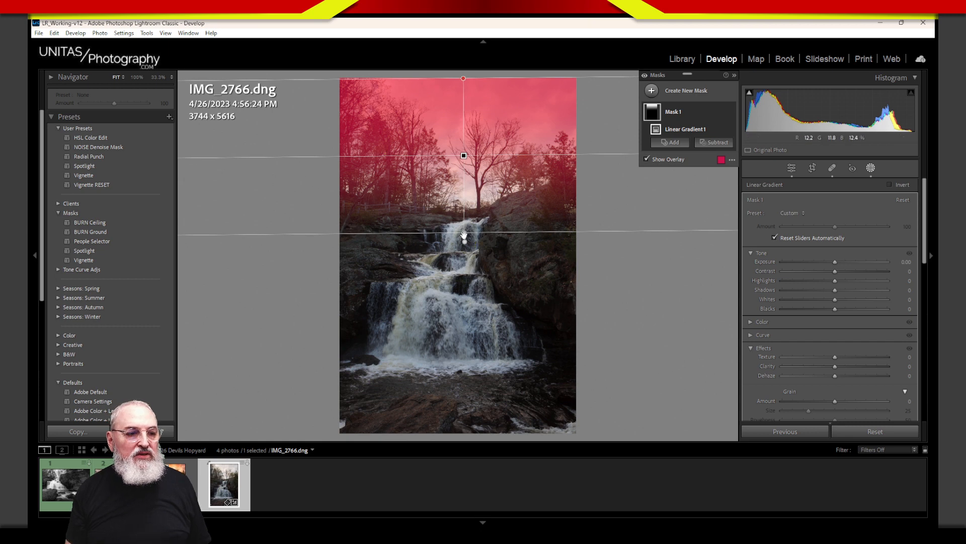
drag(464, 236, 465, 285)
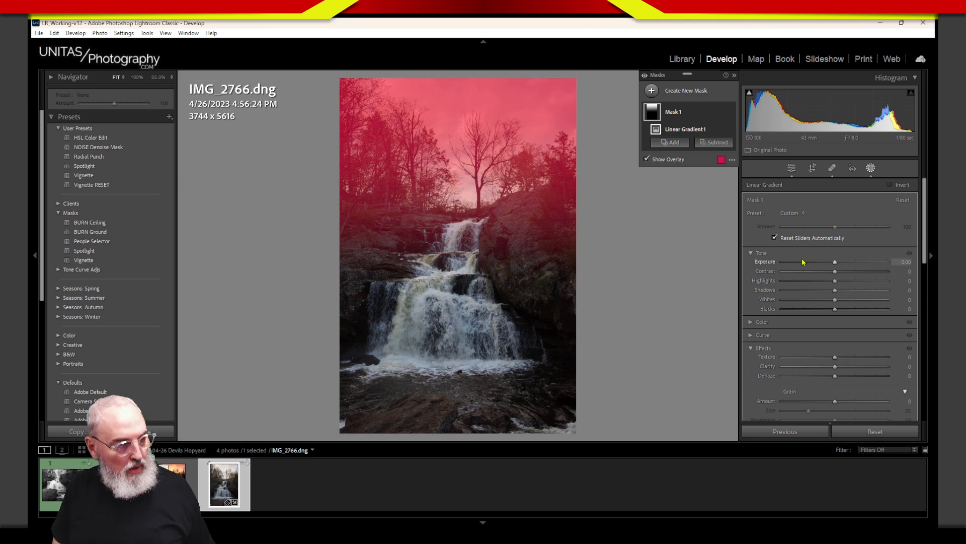
Collapse the gradient mask's Effects settings and leave only its Tone settings expanded.
click(752, 348)
click(752, 252)
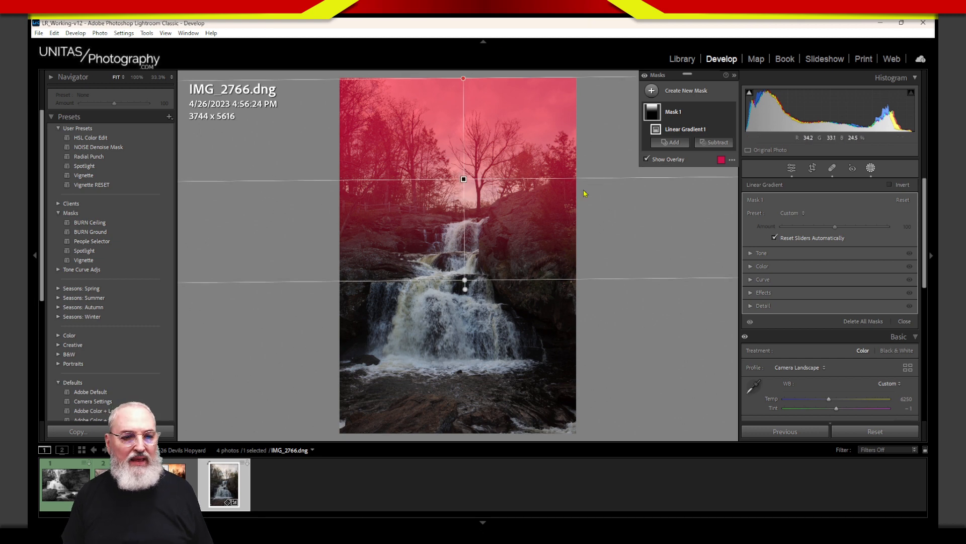
click(758, 256)
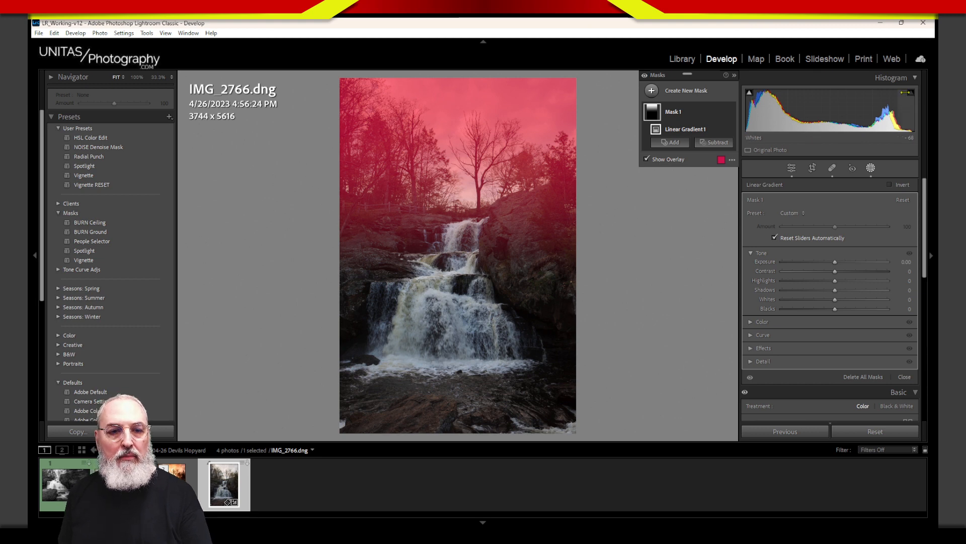
Circle the histogram's highlights, midtones, shadows and blacks in ink, draw a line through the blacks with an arrow toward the highlights, and clear the markings.
key(ctrl+2)
mouse_move(895, 100)
mouse_down()
mouse_move(867, 128)
mouse_move(891, 95)
mouse_move(868, 126)
mouse_move(910, 130)
mouse_up()
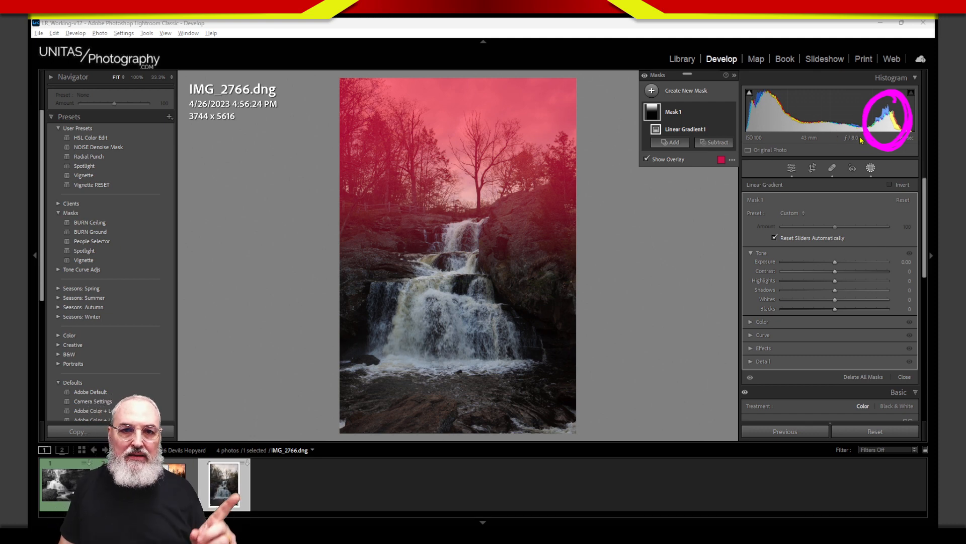
mouse_move(842, 117)
mouse_down()
mouse_move(846, 89)
mouse_move(803, 133)
mouse_move(845, 88)
mouse_move(808, 113)
mouse_up()
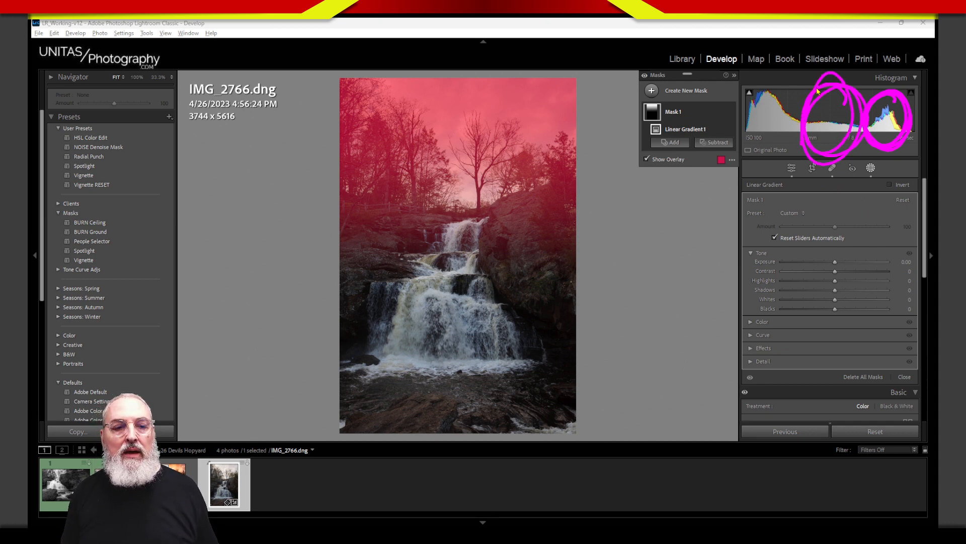
drag(797, 95, 802, 144)
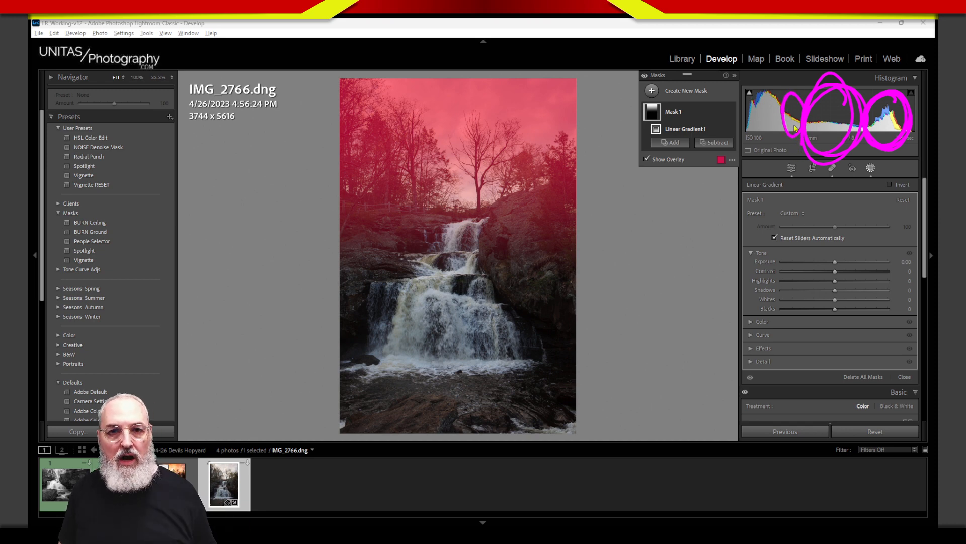
mouse_move(771, 100)
mouse_down()
mouse_move(747, 136)
mouse_move(778, 117)
mouse_up()
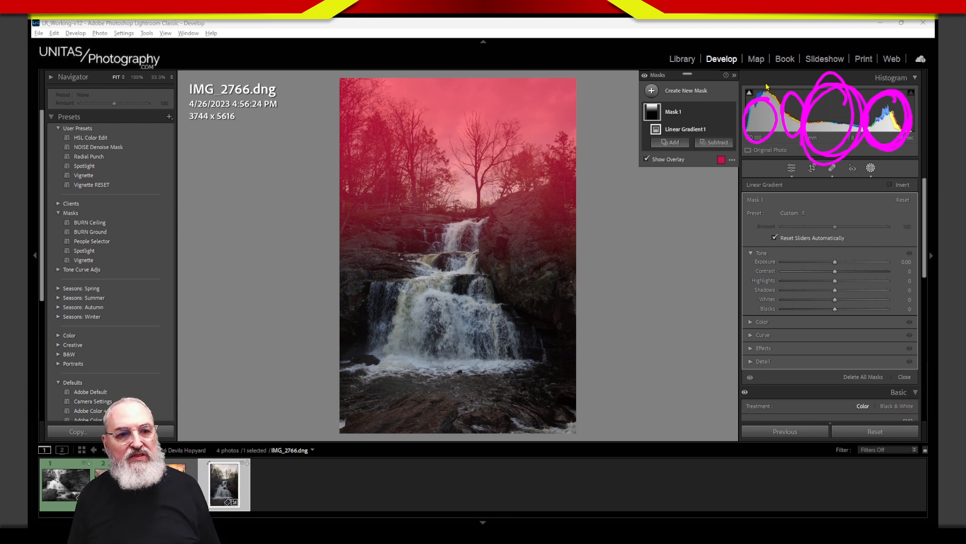
mouse_move(766, 86)
mouse_down()
mouse_move(764, 132)
mouse_move(775, 153)
mouse_move(849, 162)
mouse_move(808, 175)
mouse_up()
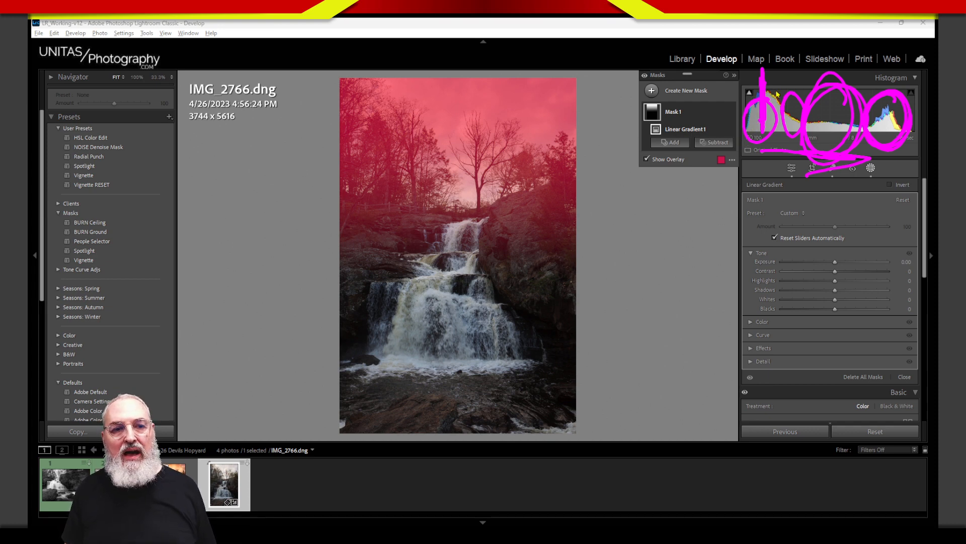
mouse_move(778, 86)
mouse_down()
mouse_move(769, 109)
mouse_move(781, 123)
mouse_up()
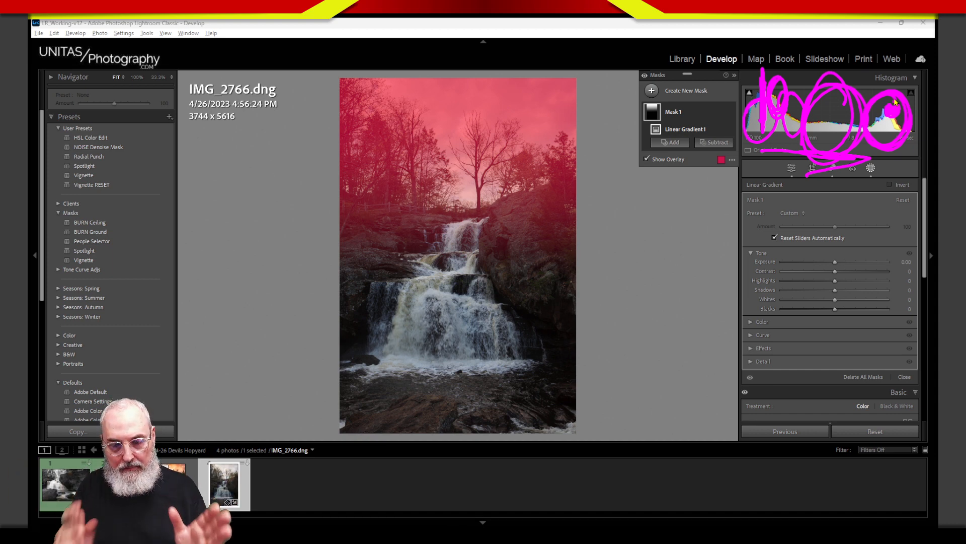
key(Escape)
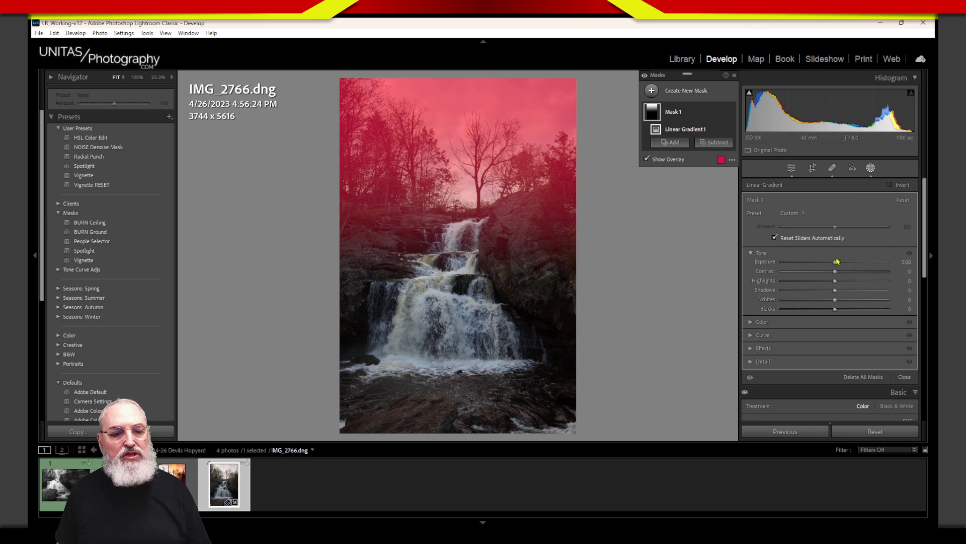
Try an exposure of -0.61 on the gradient mask, ink circles and arrows over the histogram's highlights and midtones, and clear the ink.
drag(835, 263, 824, 261)
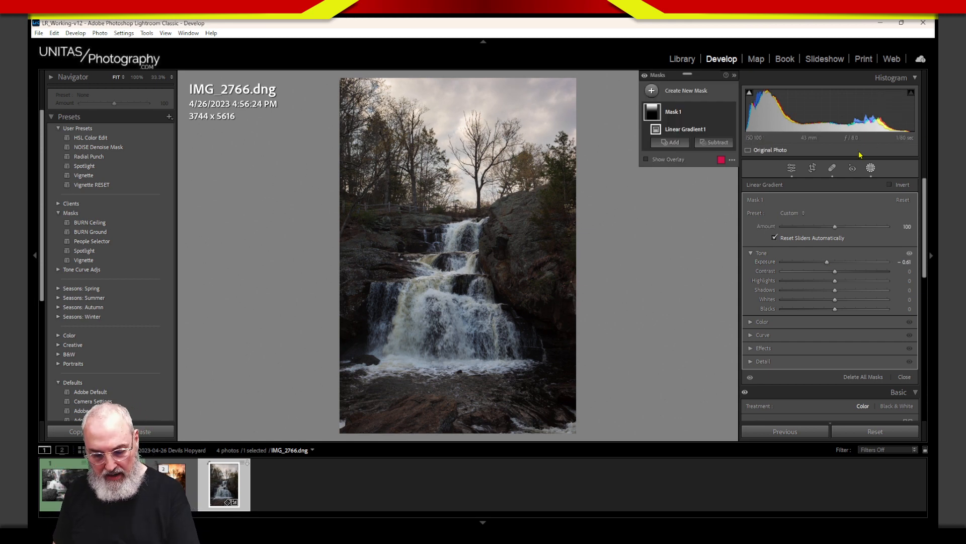
mouse_move(889, 107)
mouse_down()
mouse_move(876, 93)
mouse_move(887, 83)
mouse_move(880, 144)
mouse_up()
mouse_move(838, 116)
mouse_down()
mouse_move(857, 119)
mouse_move(845, 155)
mouse_up()
mouse_move(857, 117)
mouse_down()
mouse_move(888, 104)
mouse_move(878, 117)
mouse_up()
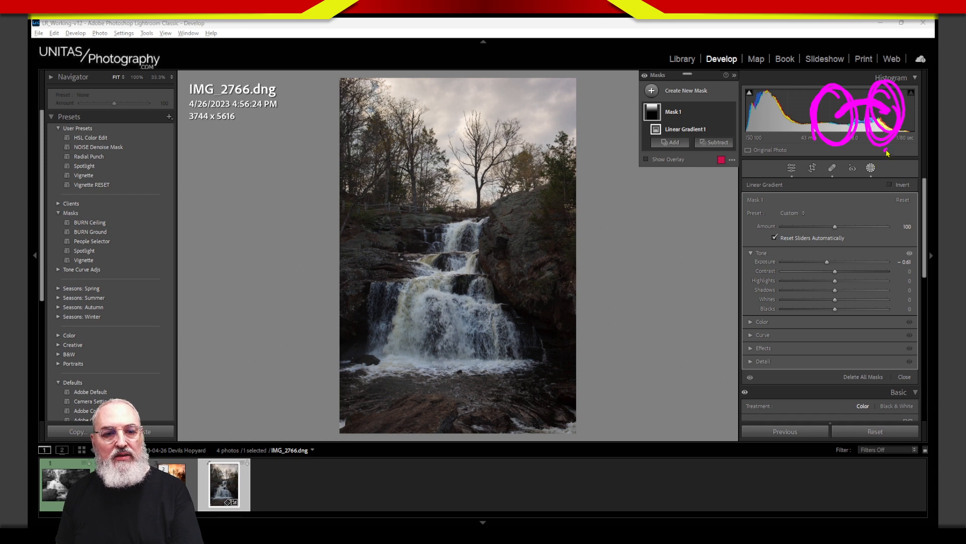
mouse_move(886, 150)
mouse_down()
mouse_move(856, 159)
mouse_move(869, 170)
mouse_up()
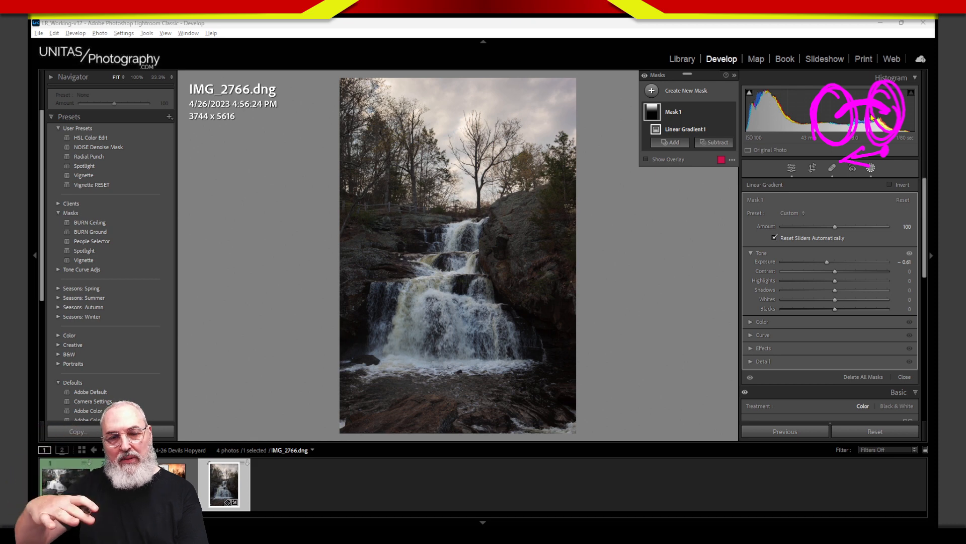
key(Escape)
Try an exposure of -1.07 on the gradient mask, reset it, and show the red mask overlay.
drag(827, 263, 821, 267)
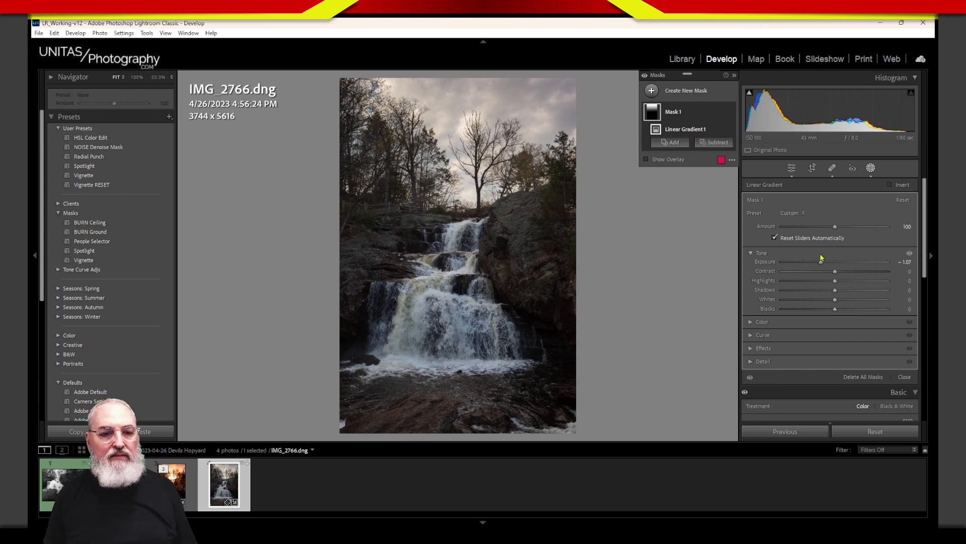
double_click(765, 262)
key(o)
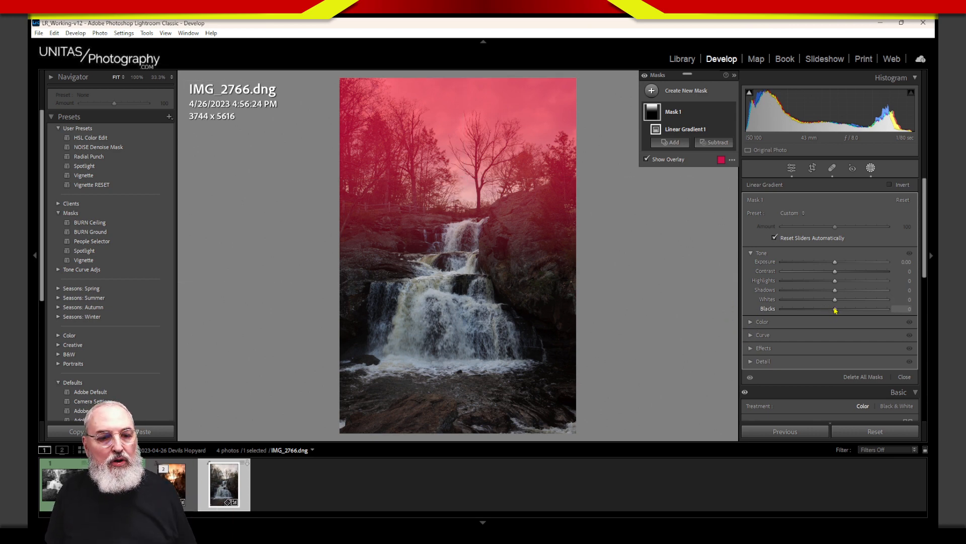
Try Blacks at -61 on the gradient mask, reset the slider, and show the mask overlay again.
drag(837, 312, 799, 331)
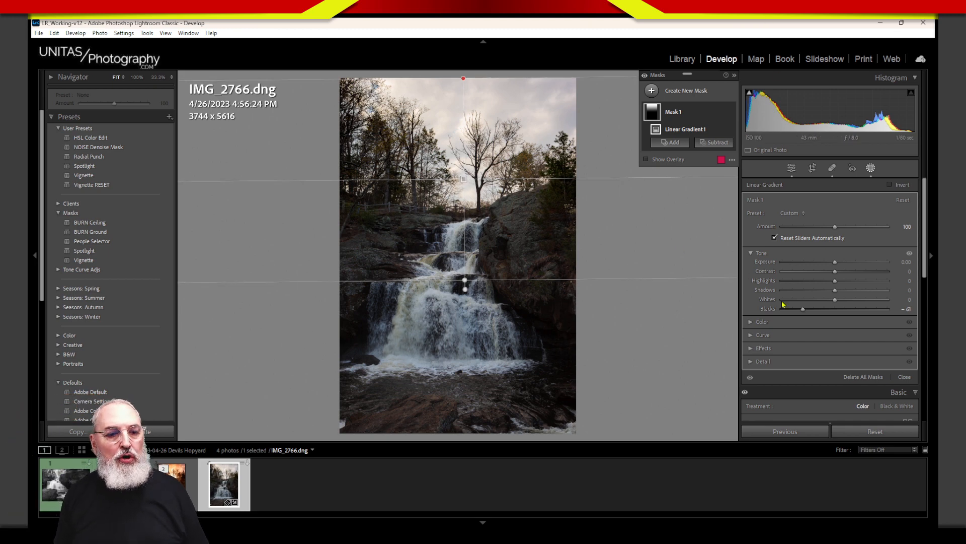
double_click(767, 311)
key(o)
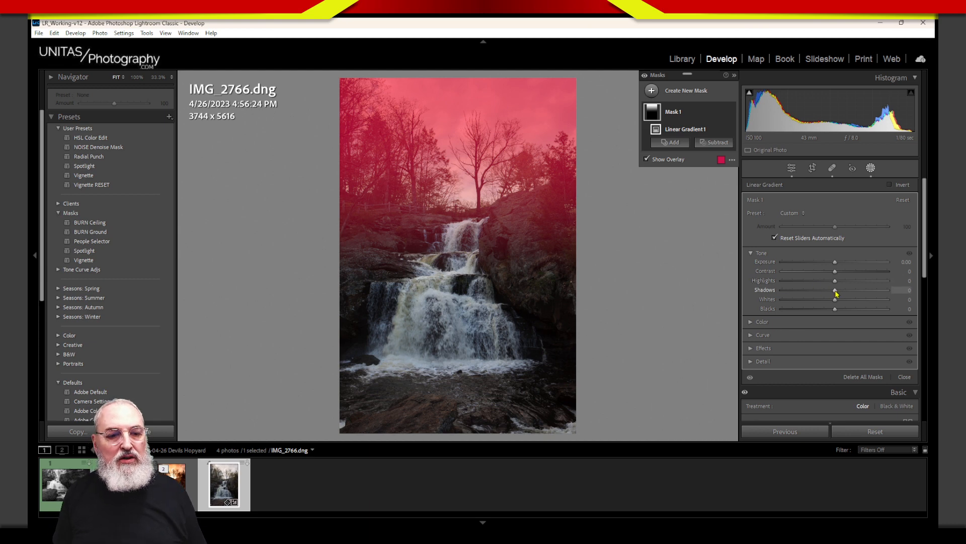
Try Shadows at -100 with Exposure at -0.50 on the gradient mask, and reset all its Tone settings.
drag(835, 290, 782, 300)
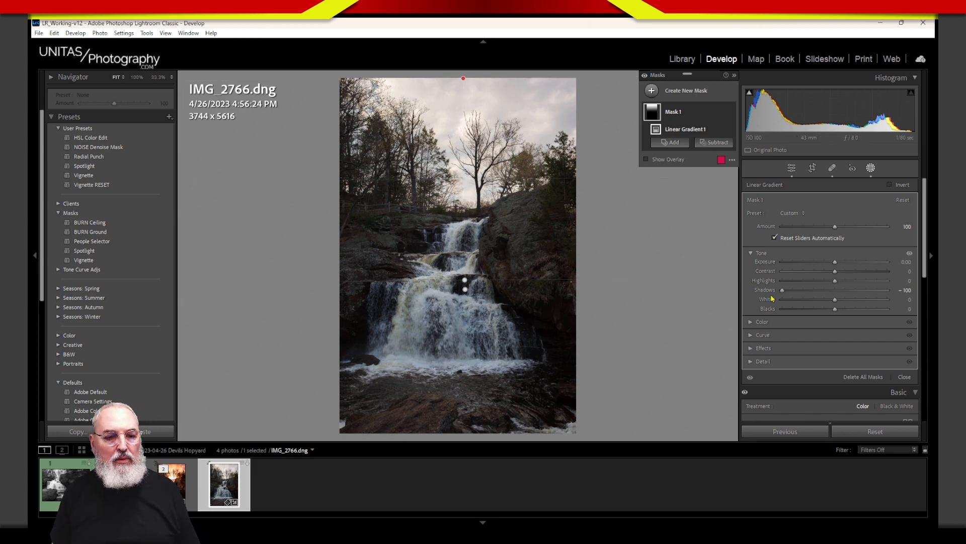
mouse_move(834, 309)
mouse_down()
mouse_move(823, 321)
mouse_move(832, 318)
mouse_up()
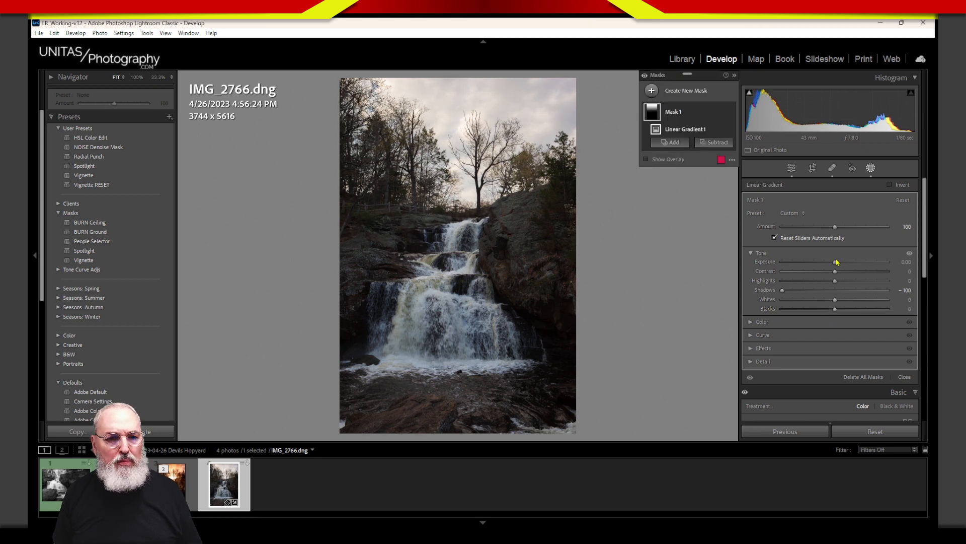
mouse_move(836, 262)
mouse_down()
mouse_move(823, 269)
mouse_move(832, 274)
mouse_up()
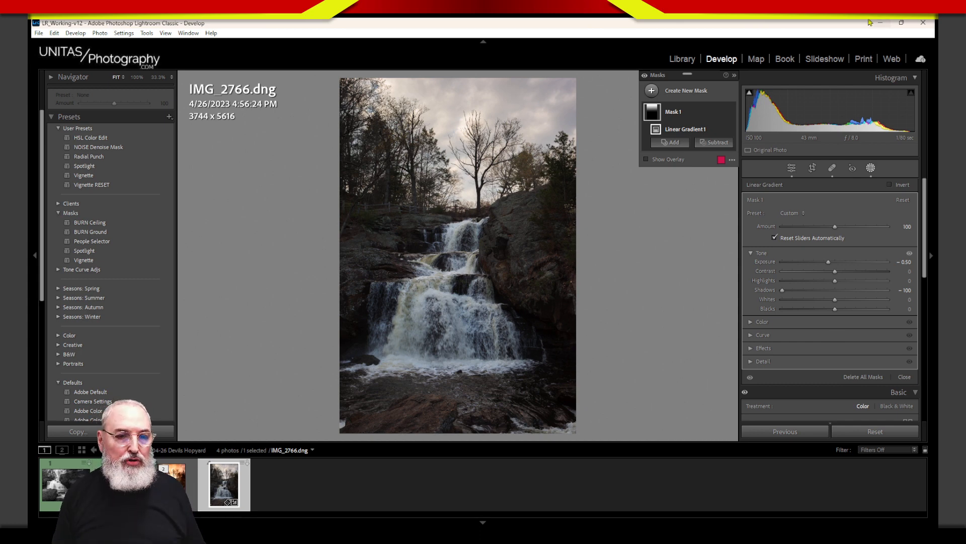
key(alt)
alt+click(766, 254)
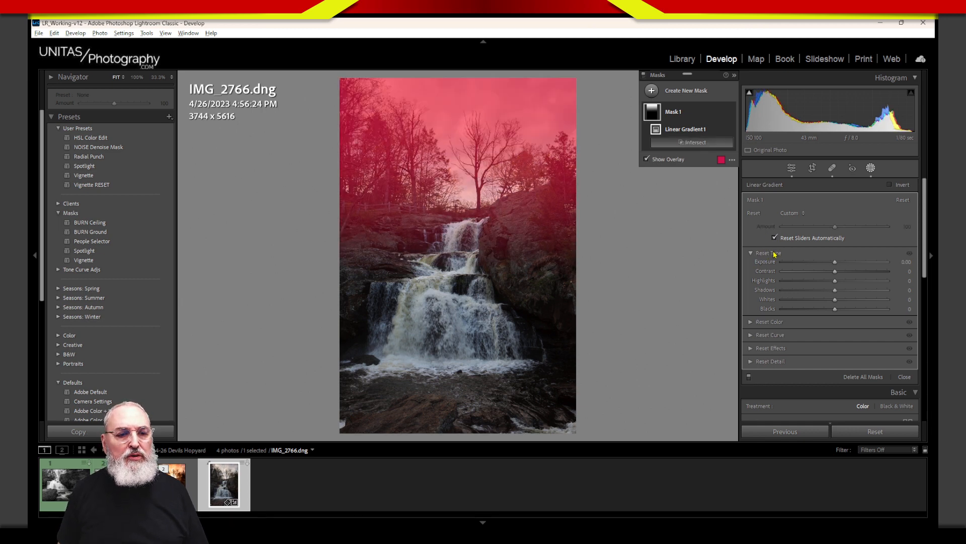
Collapse the mask's Tone settings, look through its Detail and Color settings, and leave the Effects settings expanded.
click(750, 255)
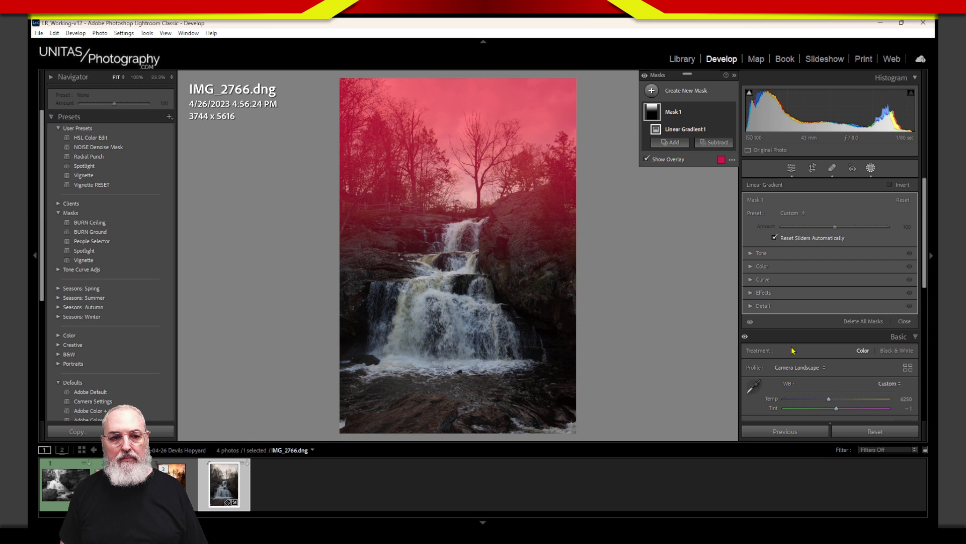
click(751, 307)
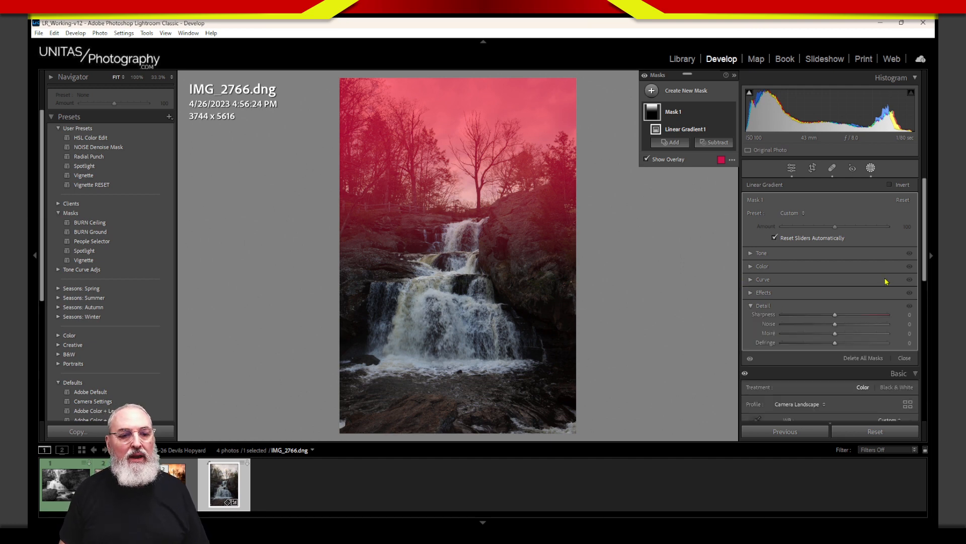
click(752, 306)
click(751, 267)
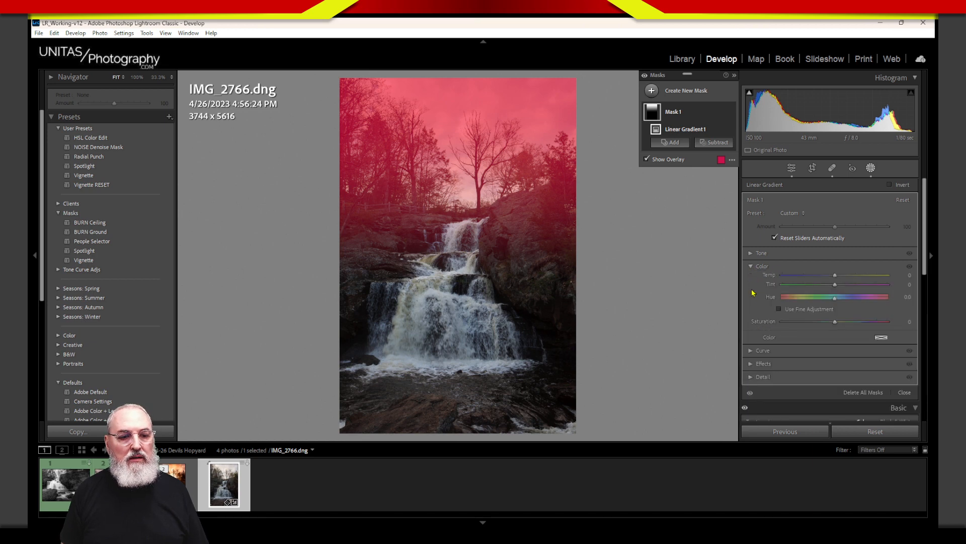
click(751, 266)
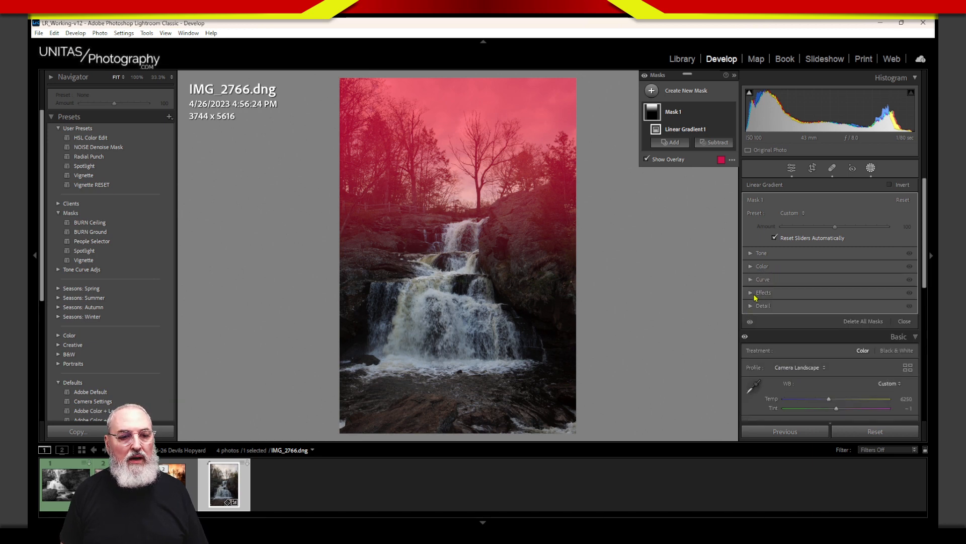
click(751, 293)
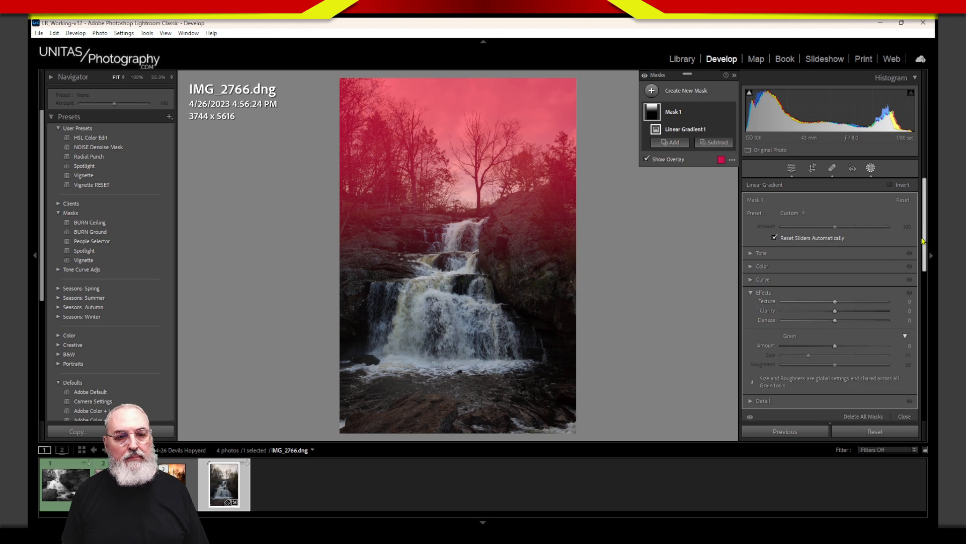
scroll(924, 254, down, 2)
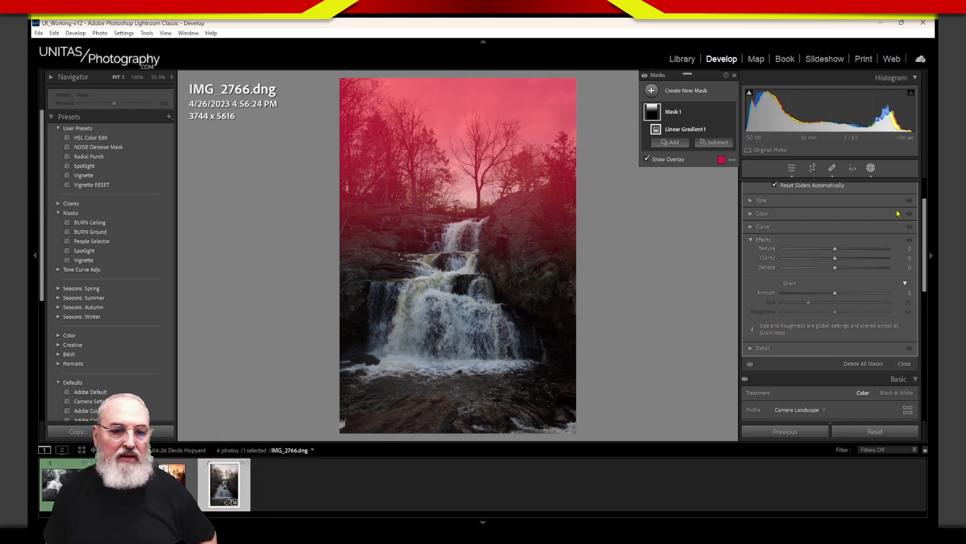
Try a Dehaze value of 45 in the gradient mask's Effects settings.
drag(835, 273, 861, 271)
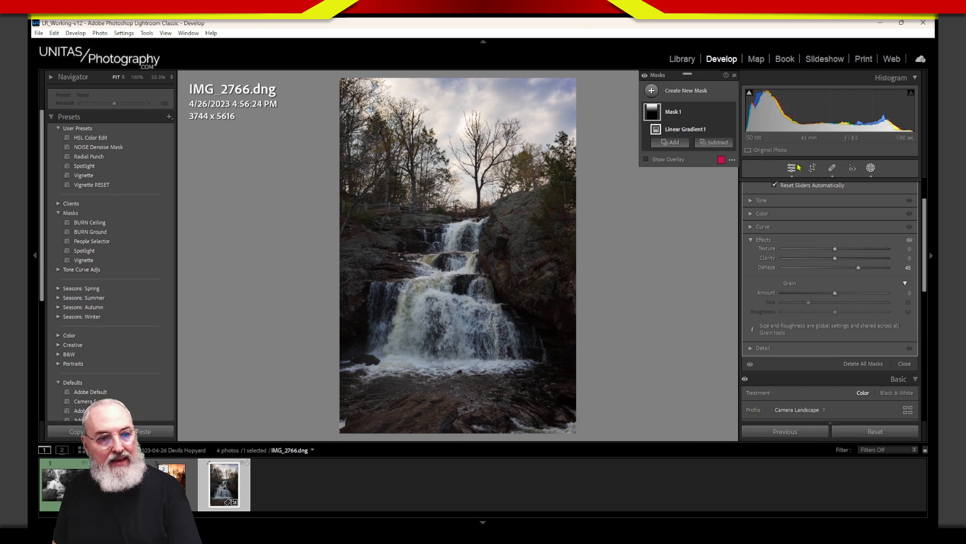
mouse_move(885, 103)
mouse_down()
mouse_move(901, 126)
mouse_move(878, 98)
mouse_up()
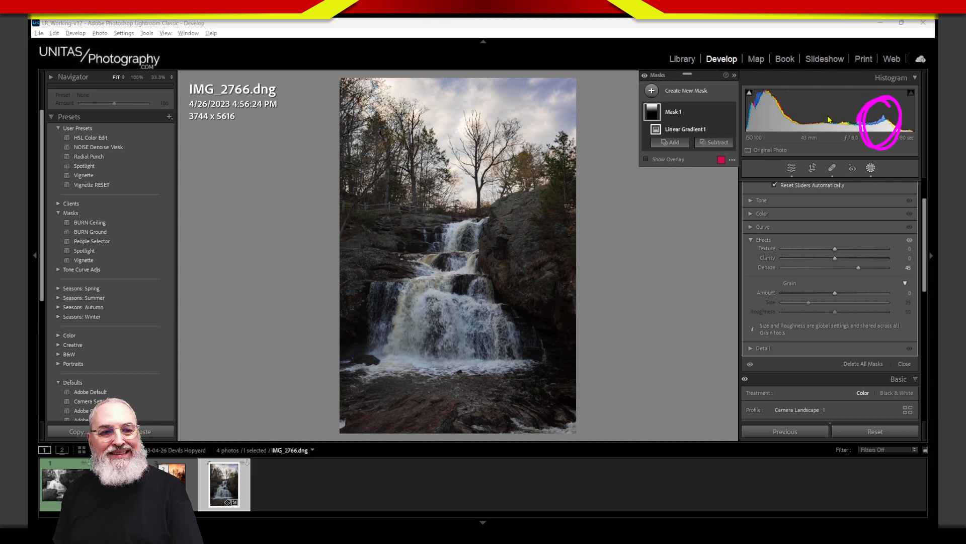
mouse_move(838, 116)
mouse_down()
mouse_move(833, 147)
mouse_move(821, 143)
mouse_move(849, 108)
mouse_up()
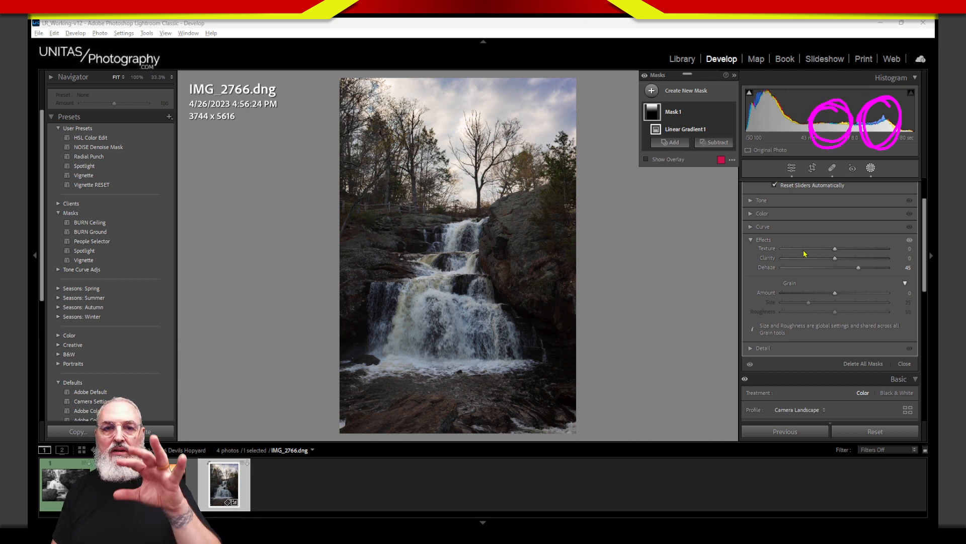
mouse_move(828, 139)
mouse_down()
mouse_move(781, 140)
mouse_move(790, 123)
mouse_move(786, 146)
mouse_move(811, 153)
mouse_up()
drag(861, 75, 863, 211)
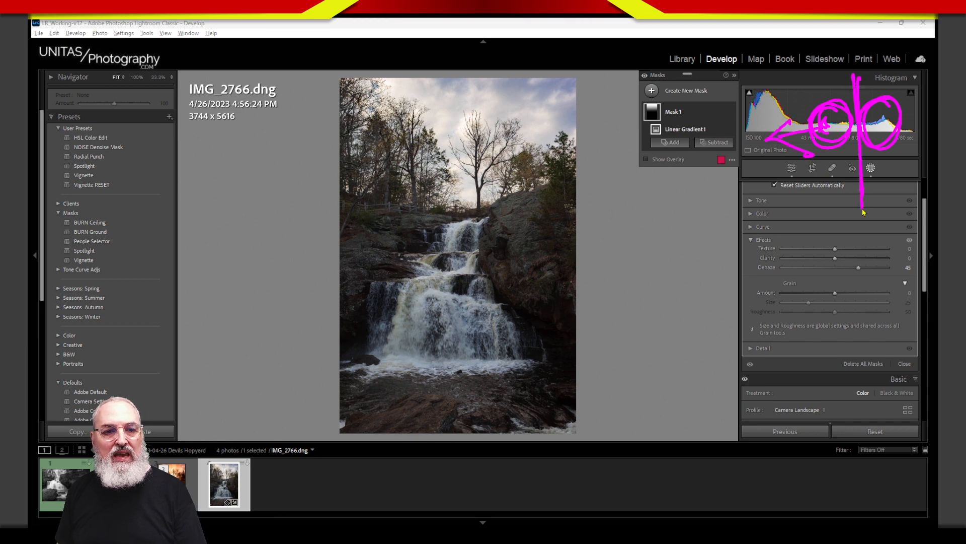
drag(899, 91, 904, 185)
drag(903, 67, 908, 203)
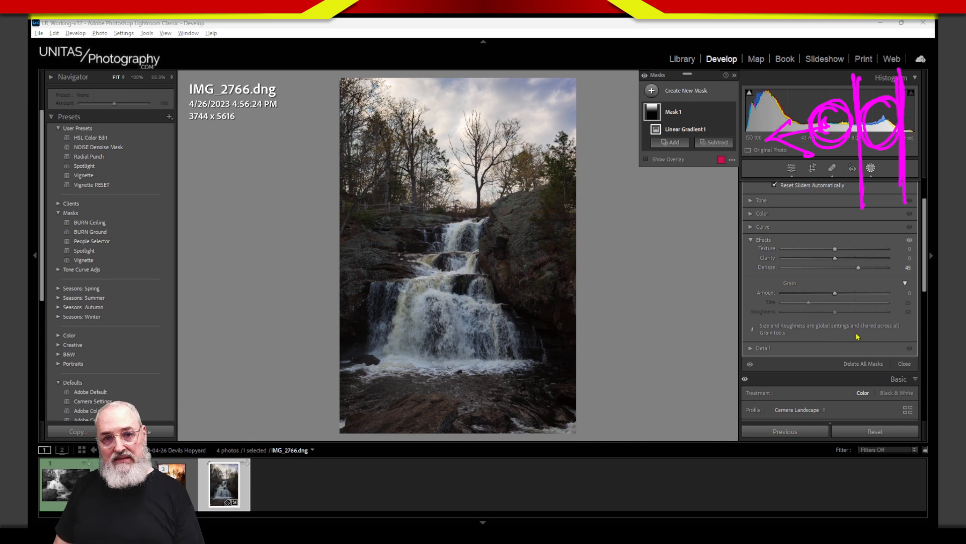
key(Escape)
key(alt)
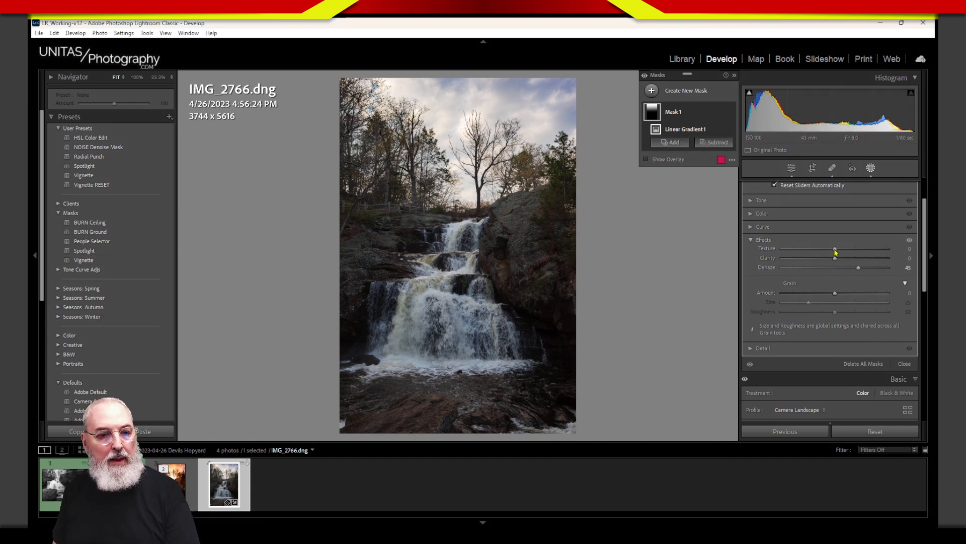
Try a slightly stronger Dehaze of 46 on the gradient mask.
mouse_move(865, 270)
mouse_down()
mouse_move(850, 275)
mouse_move(851, 266)
mouse_move(889, 268)
mouse_move(862, 268)
mouse_up()
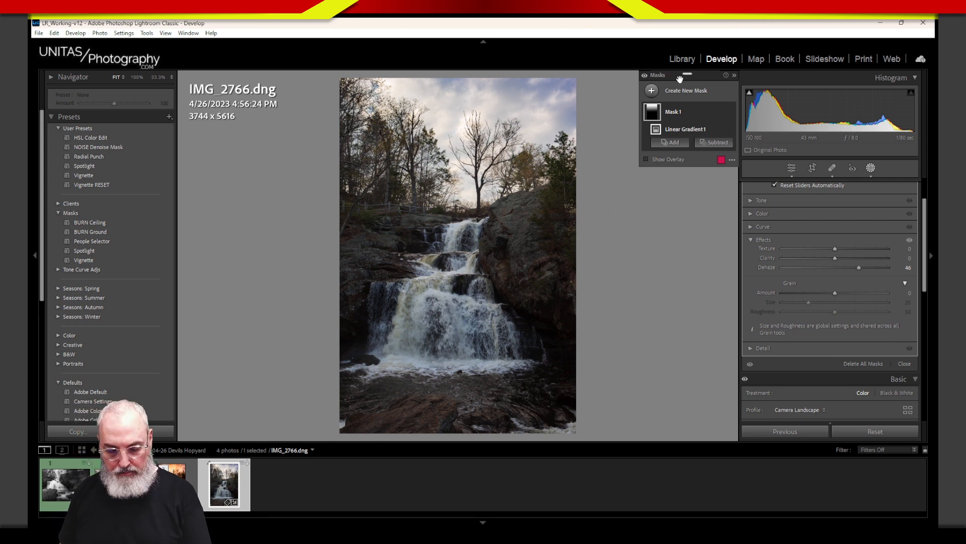
mouse_move(346, 202)
mouse_down()
mouse_move(316, 234)
mouse_move(480, 123)
mouse_move(435, 136)
mouse_move(443, 188)
mouse_up()
mouse_move(458, 80)
mouse_down()
mouse_move(525, 116)
mouse_move(594, 179)
mouse_up()
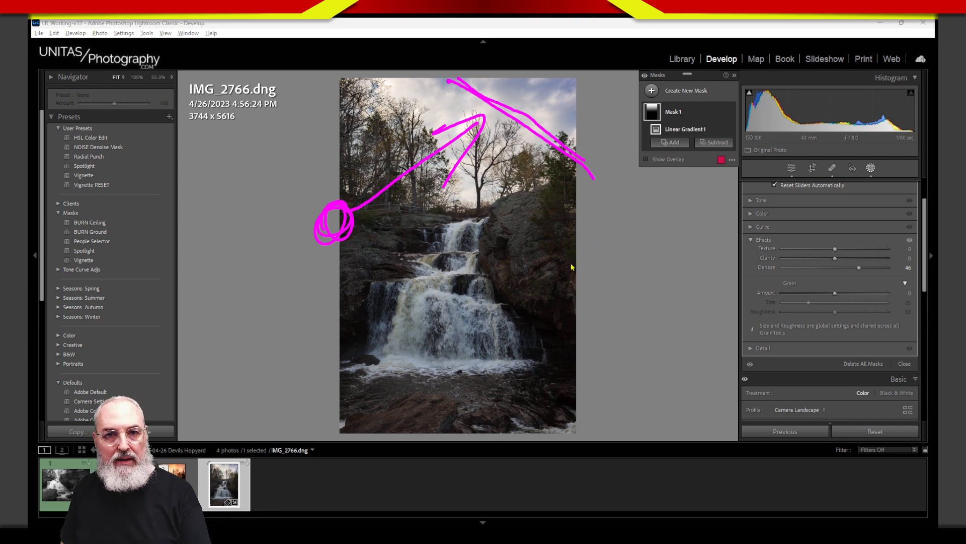
key(Escape)
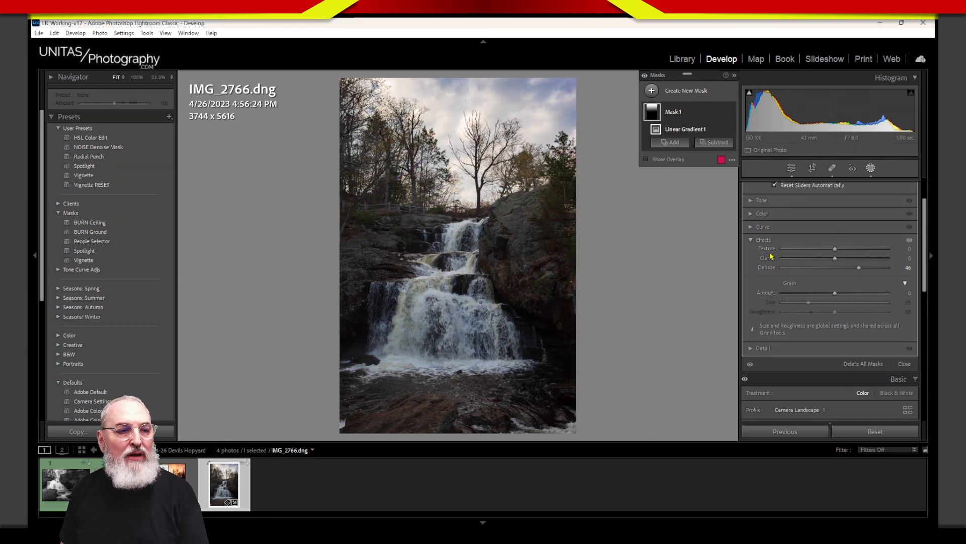
Darken the area under the linear gradient mask by balancing Exposure at -0.75 with Dehaze at 26.
click(751, 240)
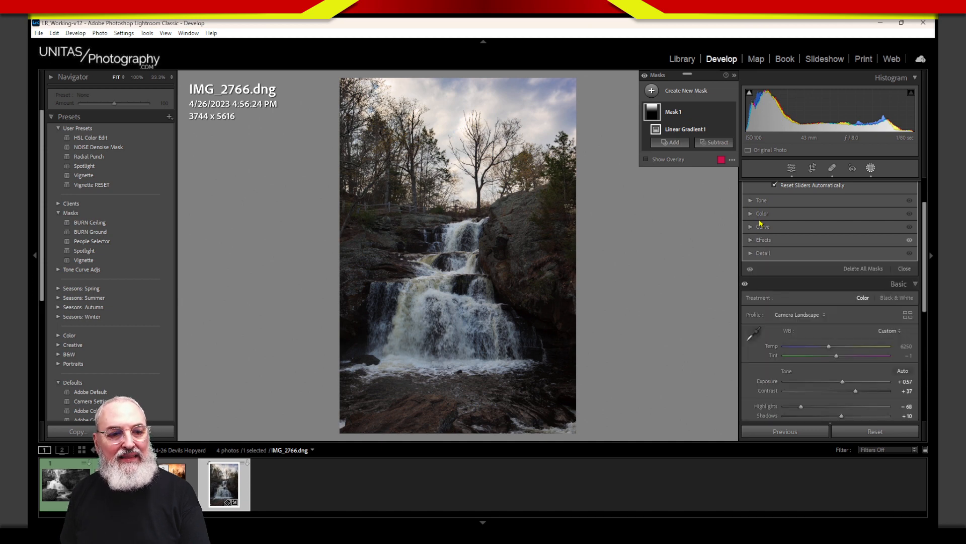
click(751, 201)
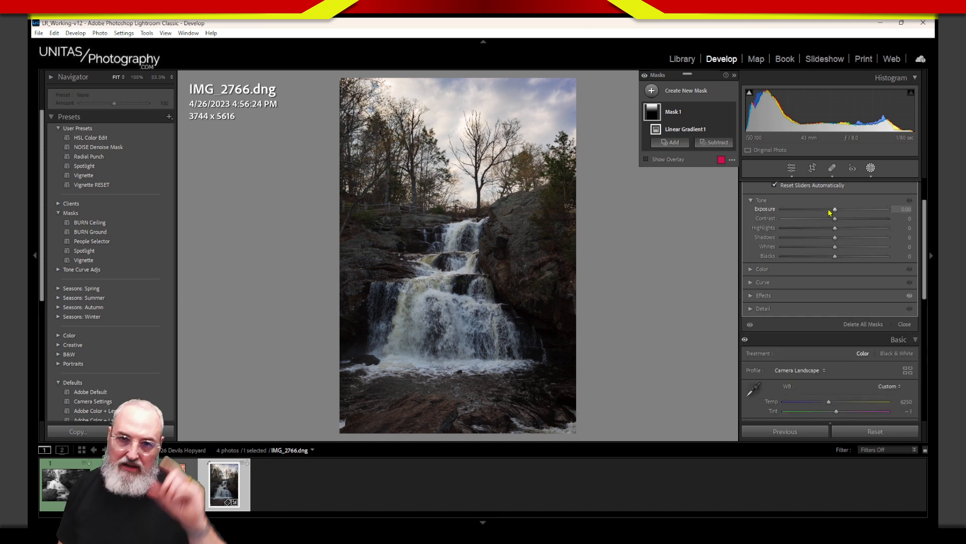
drag(835, 208, 828, 217)
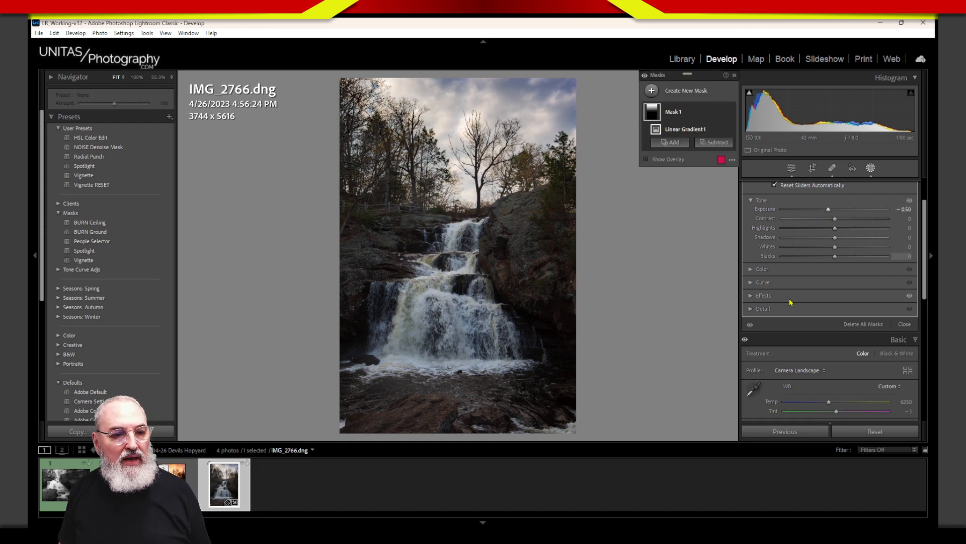
click(750, 301)
drag(857, 323, 857, 324)
drag(828, 209, 825, 217)
drag(856, 324, 853, 324)
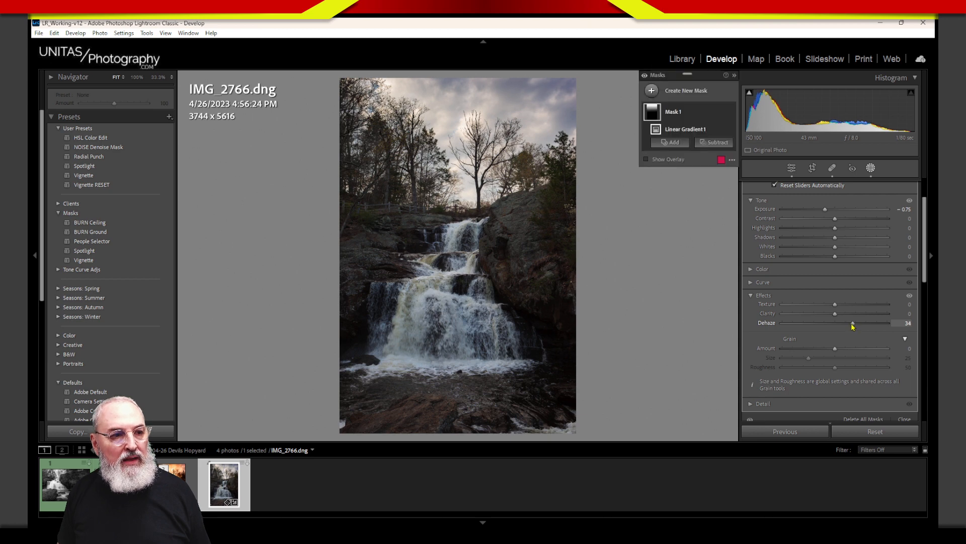
drag(825, 209, 826, 211)
drag(851, 326, 851, 325)
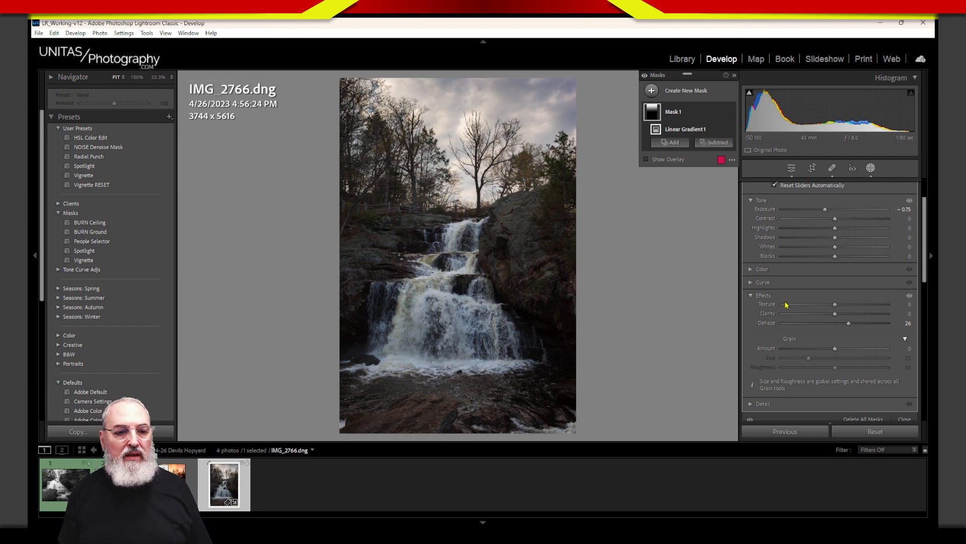
Warm the sky and trees in the linear gradient mask's Color settings with Temp 21 and Tint 22.
click(751, 270)
drag(835, 278, 838, 279)
mouse_move(835, 287)
mouse_down()
mouse_move(845, 288)
mouse_move(842, 279)
mouse_move(847, 287)
mouse_up()
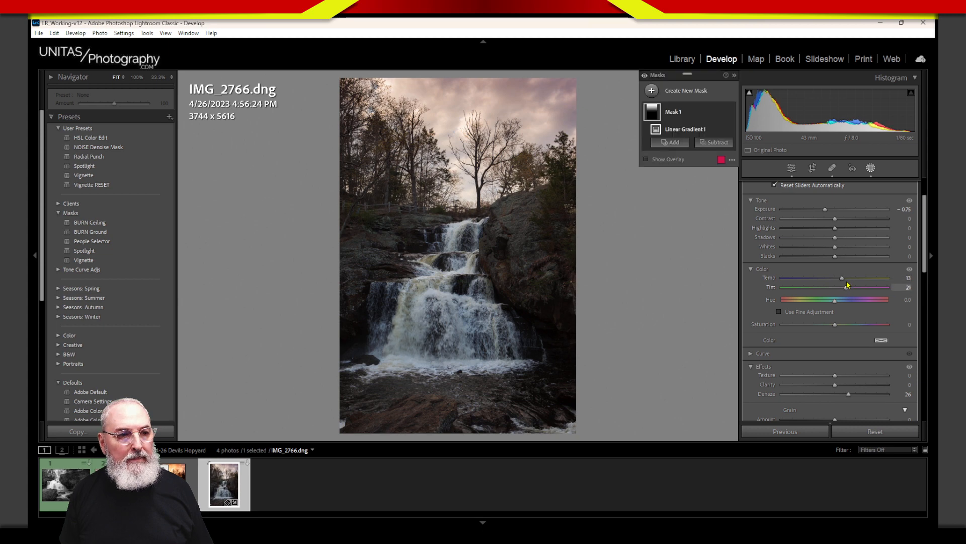
click(760, 270)
mouse_move(835, 287)
mouse_down()
mouse_move(849, 290)
mouse_move(846, 278)
mouse_up()
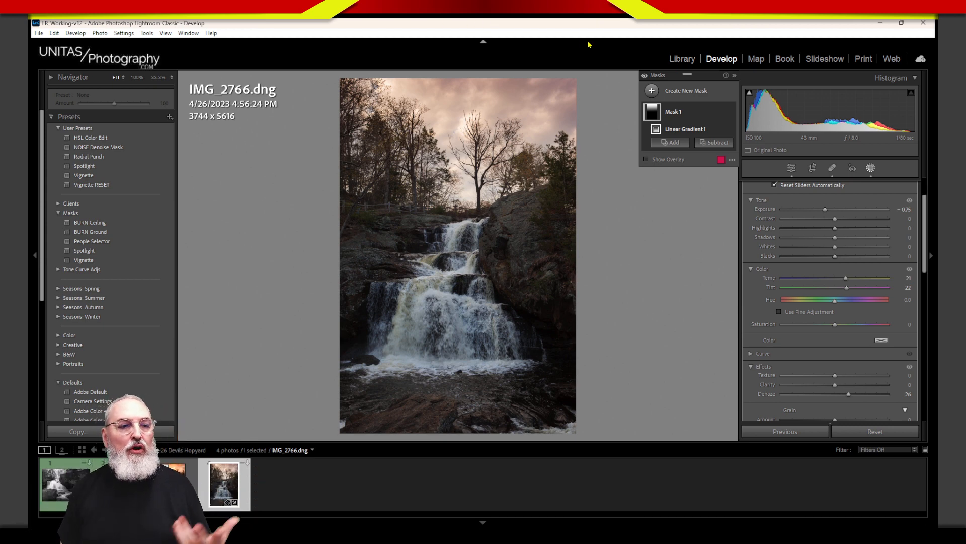
Add a radial gradient mask as a wide ellipse centred on the horizon just above the waterfall, extending past both sides of the photo.
click(654, 91)
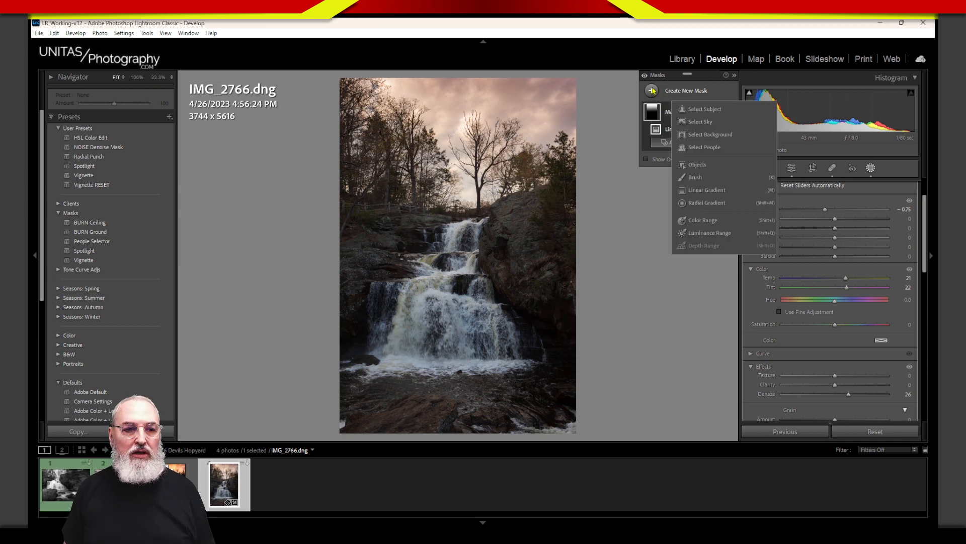
click(714, 208)
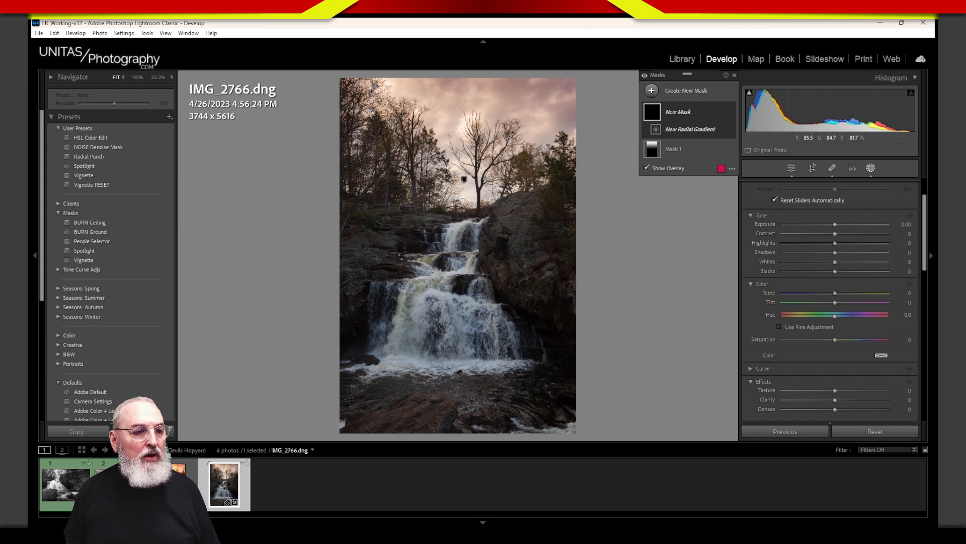
drag(463, 200, 627, 272)
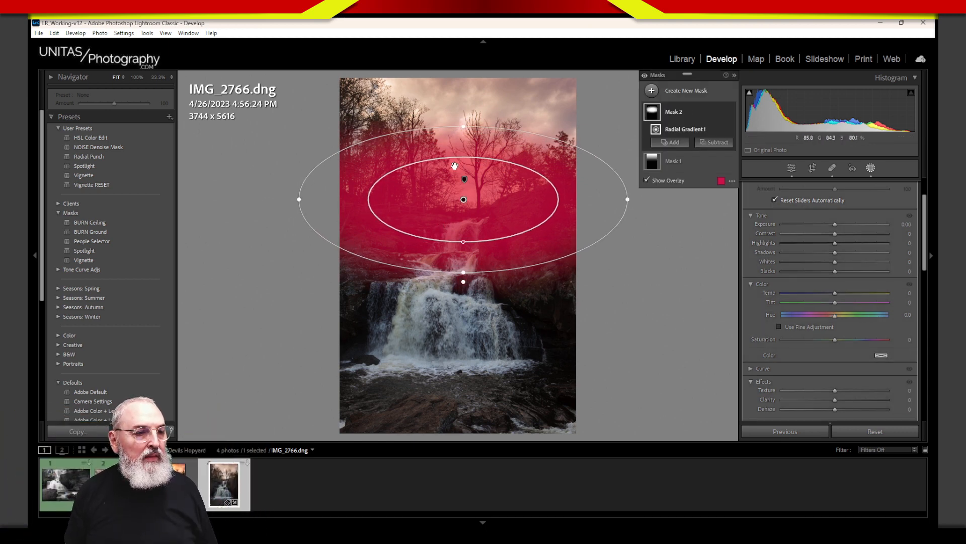
Widen the radial gradient's ellipse, refine its height and position, and shrink its inner ring almost to the centre for a very soft feather.
drag(464, 121, 465, 113)
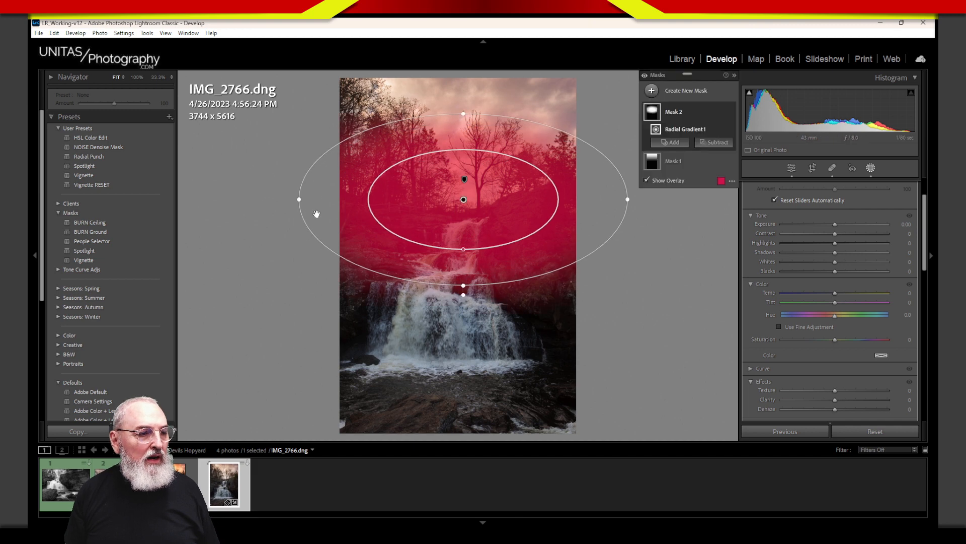
drag(297, 202, 286, 203)
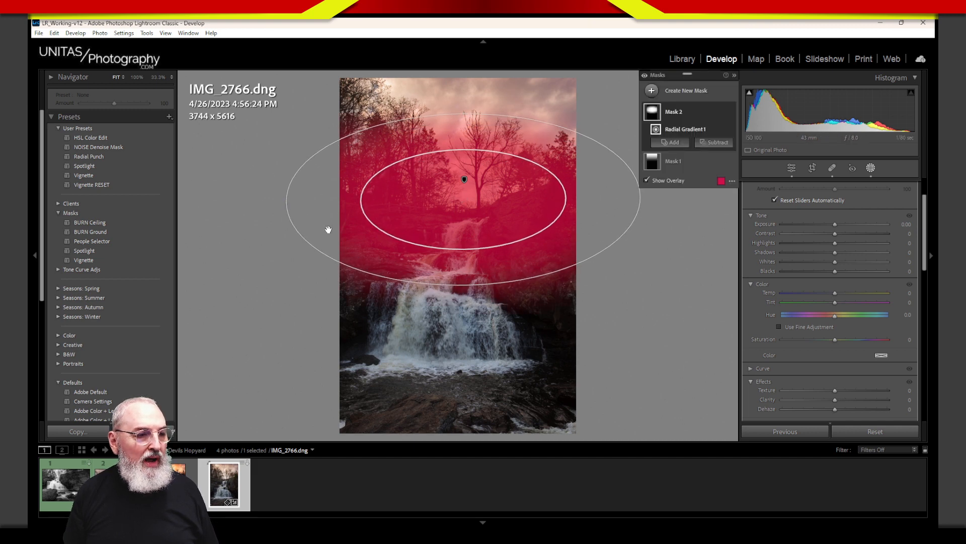
mouse_move(465, 287)
mouse_down()
mouse_move(464, 249)
mouse_move(464, 274)
mouse_up()
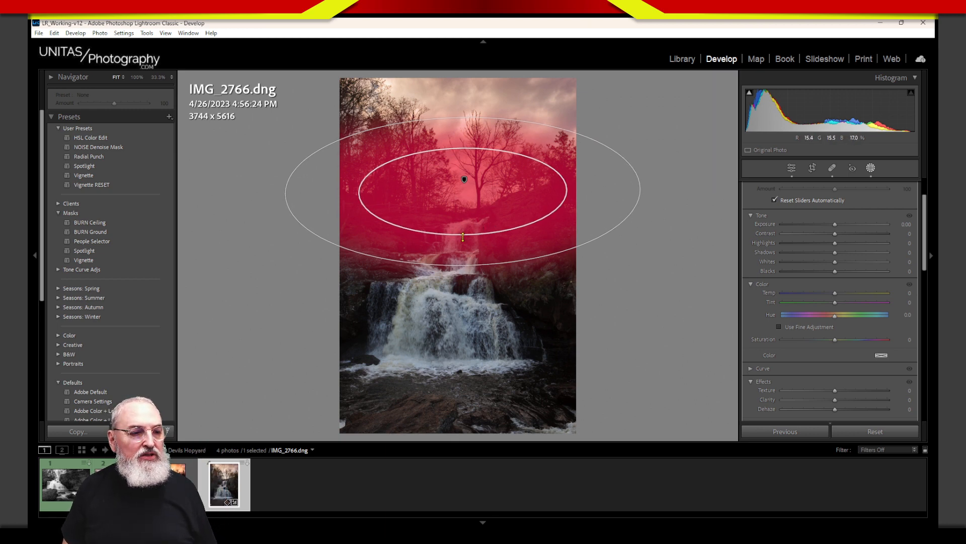
drag(464, 234, 478, 201)
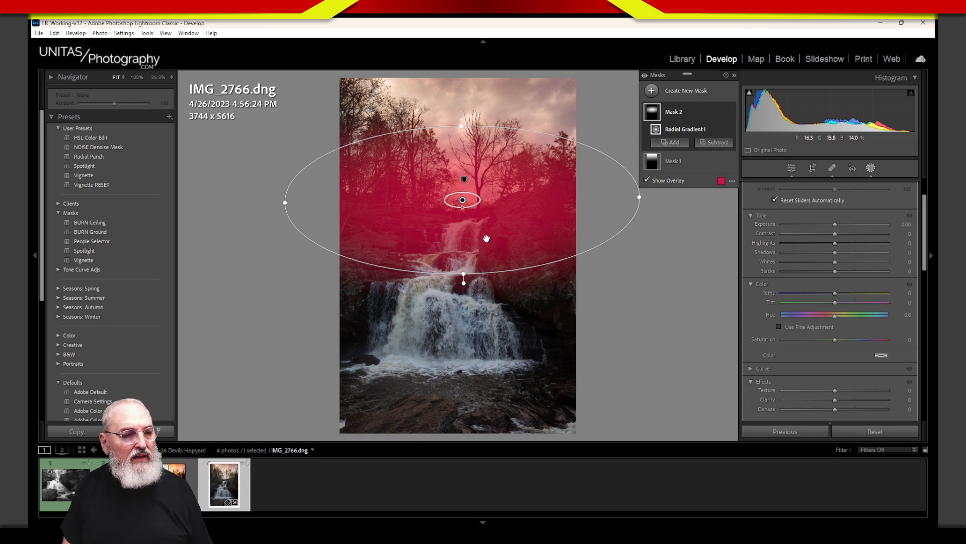
drag(648, 195, 646, 203)
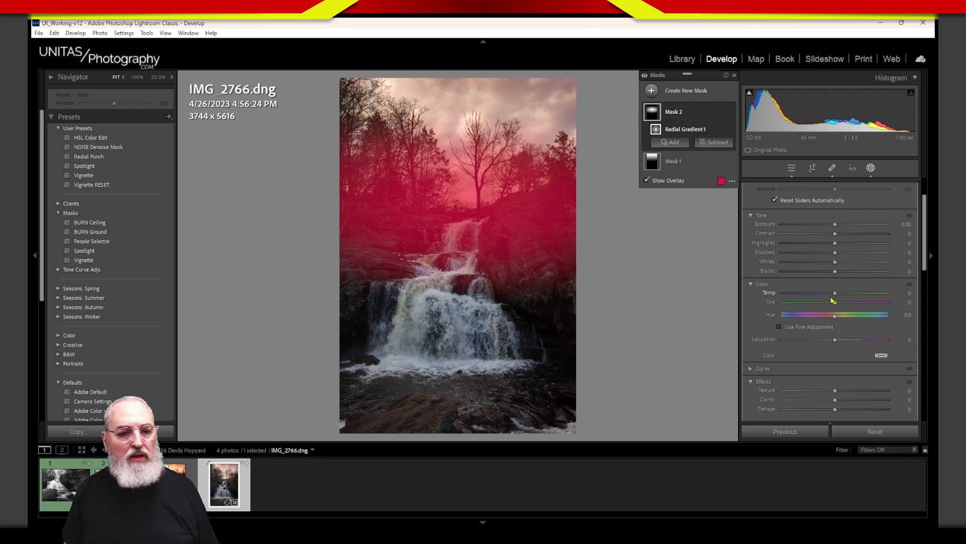
Warm and brighten the radial gradient mask with Temp 52, Tint 19 and Exposure 1.21.
drag(839, 297, 861, 297)
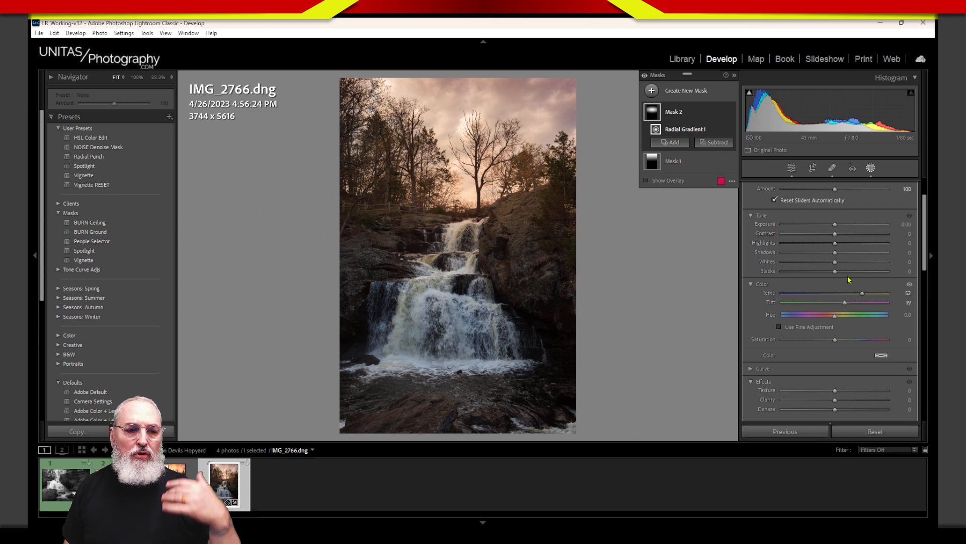
drag(836, 226, 852, 216)
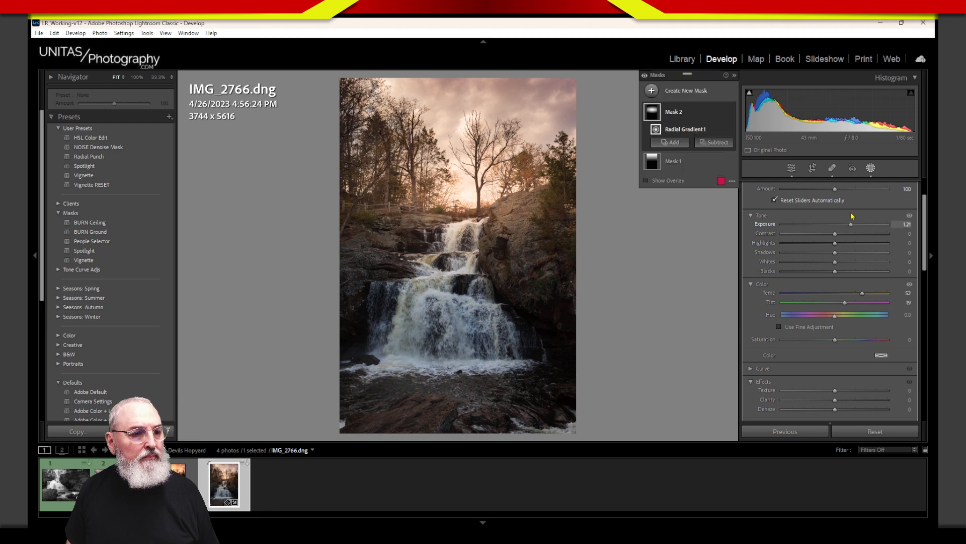
Shift the radial gradient slightly upward so it centres just above the horizon beside the bare tree, leaving its Temp at 52.
drag(476, 204, 475, 206)
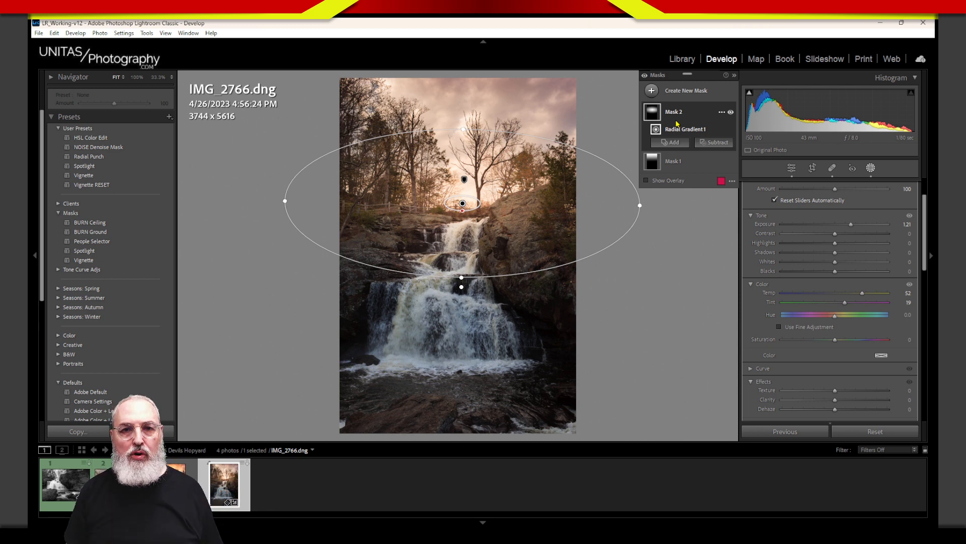
drag(470, 208, 467, 204)
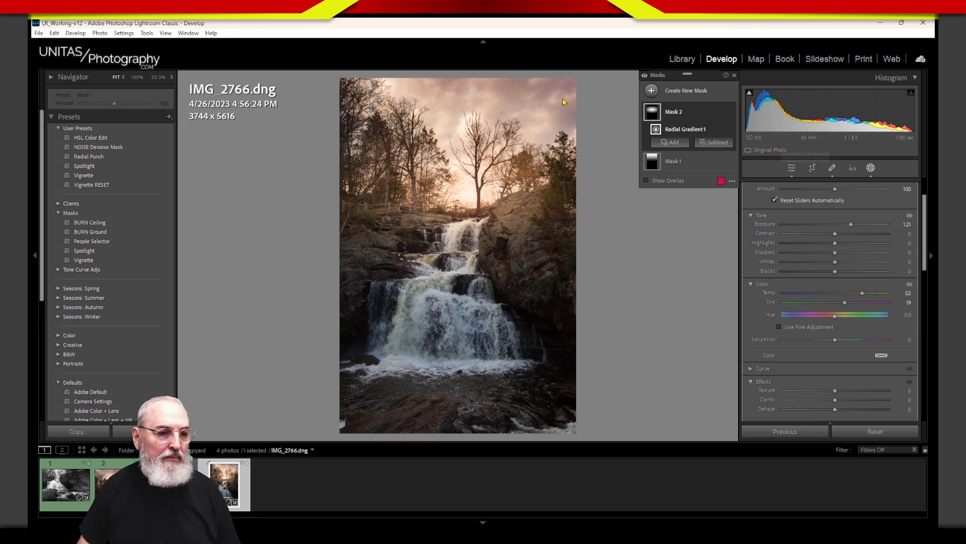
mouse_move(550, 153)
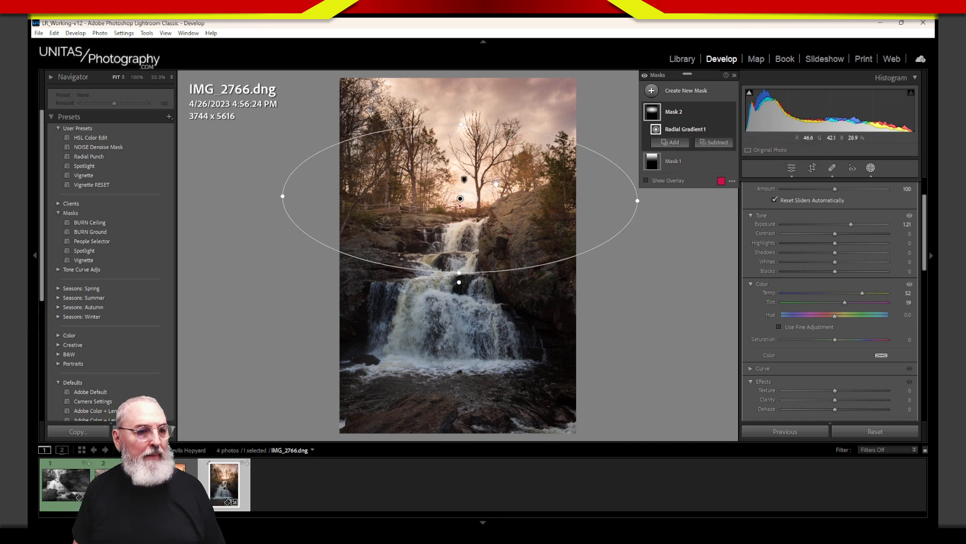
mouse_move(558, 205)
mouse_down()
mouse_move(551, 199)
mouse_move(561, 205)
mouse_up()
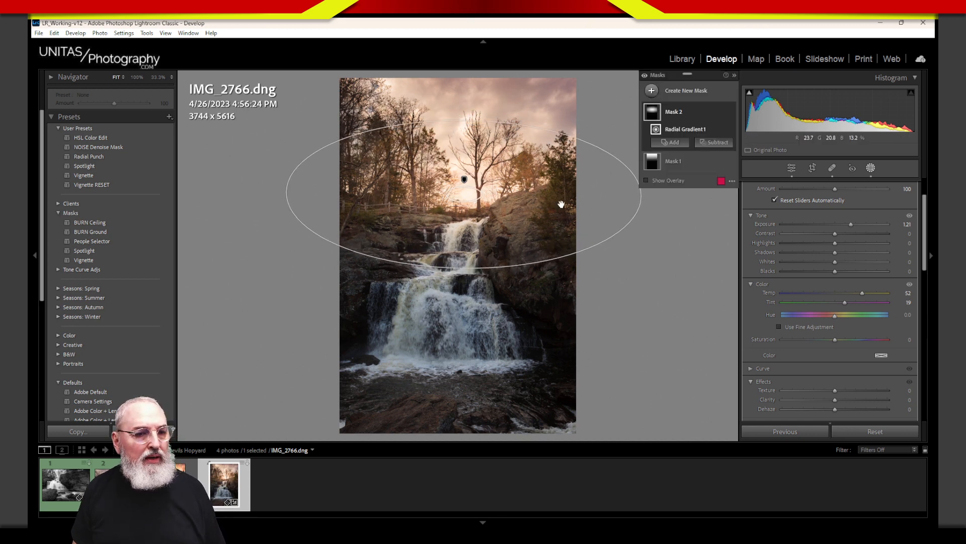
drag(864, 297, 871, 295)
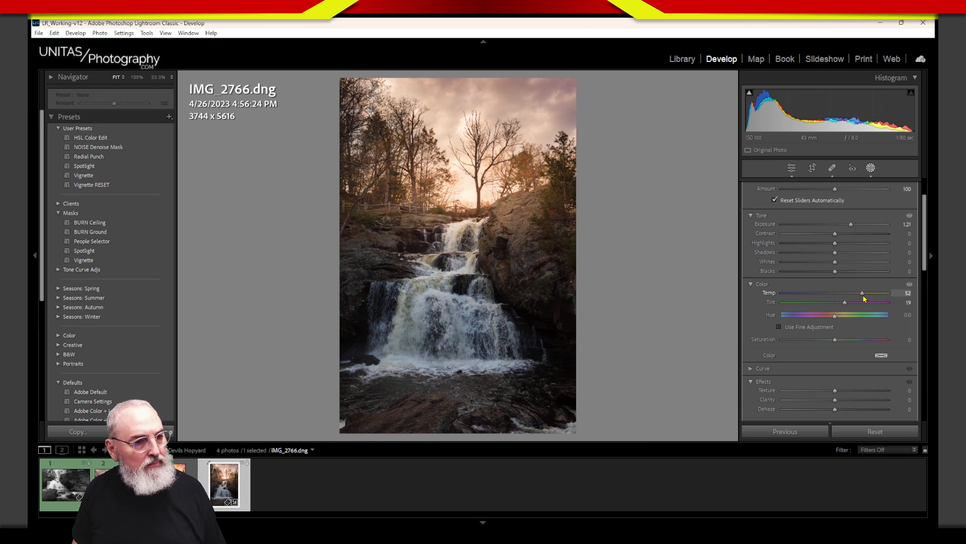
drag(864, 298, 863, 297)
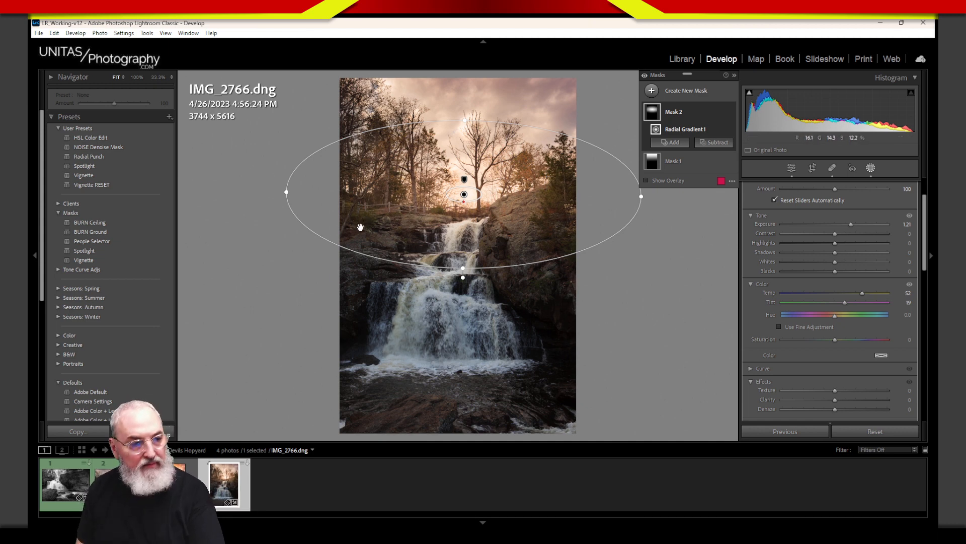
key(alt+Tab)
mouse_move(312, 206)
mouse_down()
mouse_move(453, 189)
mouse_move(573, 194)
mouse_move(354, 201)
mouse_move(383, 210)
mouse_move(587, 199)
mouse_up()
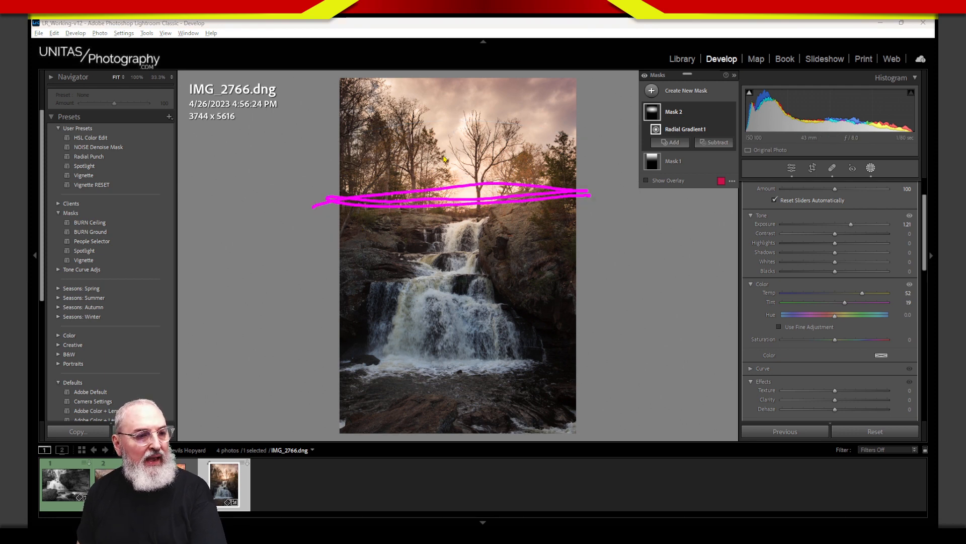
mouse_move(442, 201)
mouse_down()
mouse_move(443, 119)
mouse_move(462, 141)
mouse_move(483, 112)
mouse_up()
drag(497, 114, 492, 145)
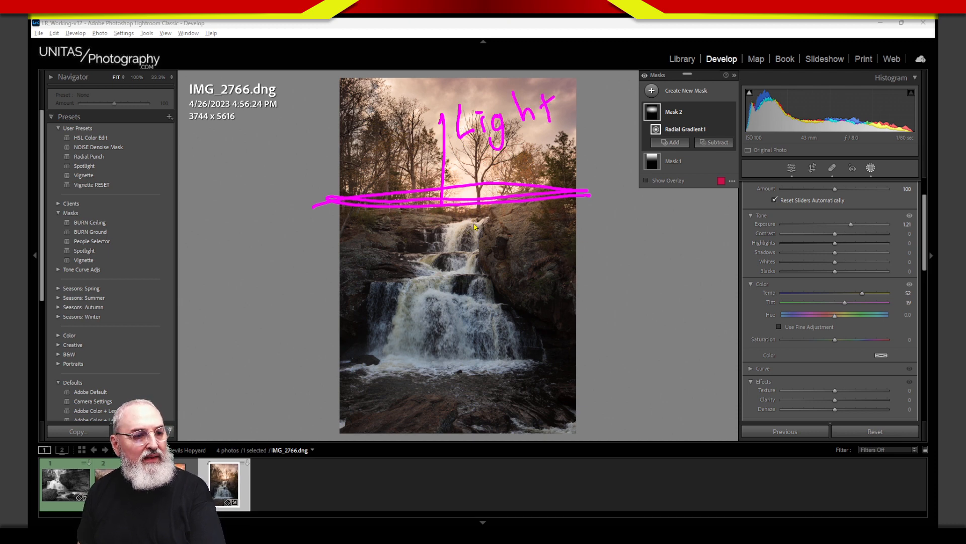
drag(473, 226, 471, 327)
drag(447, 282, 479, 351)
drag(495, 250, 506, 291)
mouse_move(489, 249)
mouse_down()
mouse_move(517, 259)
mouse_move(505, 290)
mouse_up()
mouse_move(546, 236)
mouse_down()
mouse_move(545, 285)
mouse_move(582, 261)
mouse_up()
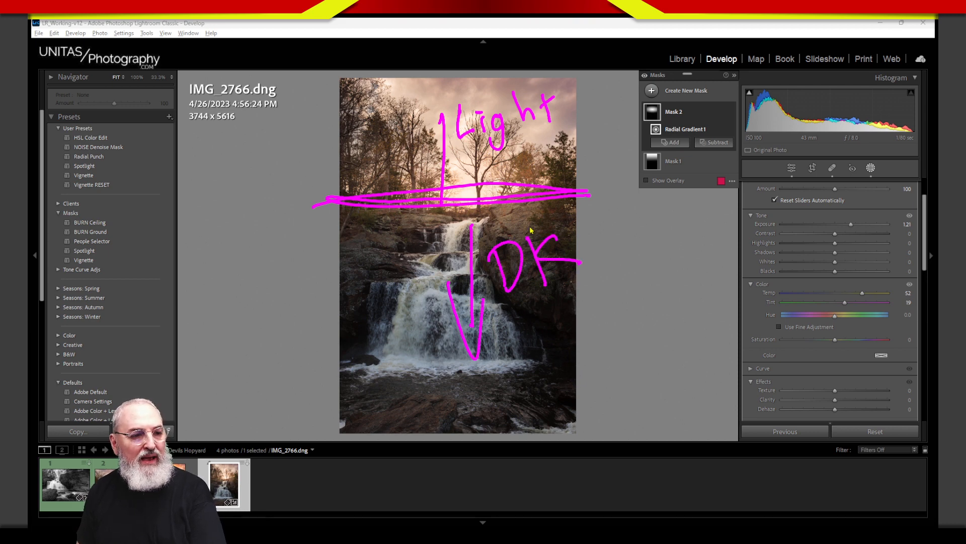
key(Escape)
mouse_move(538, 196)
mouse_down()
mouse_move(551, 196)
mouse_move(534, 191)
mouse_move(516, 302)
mouse_up()
key(ctrl+2)
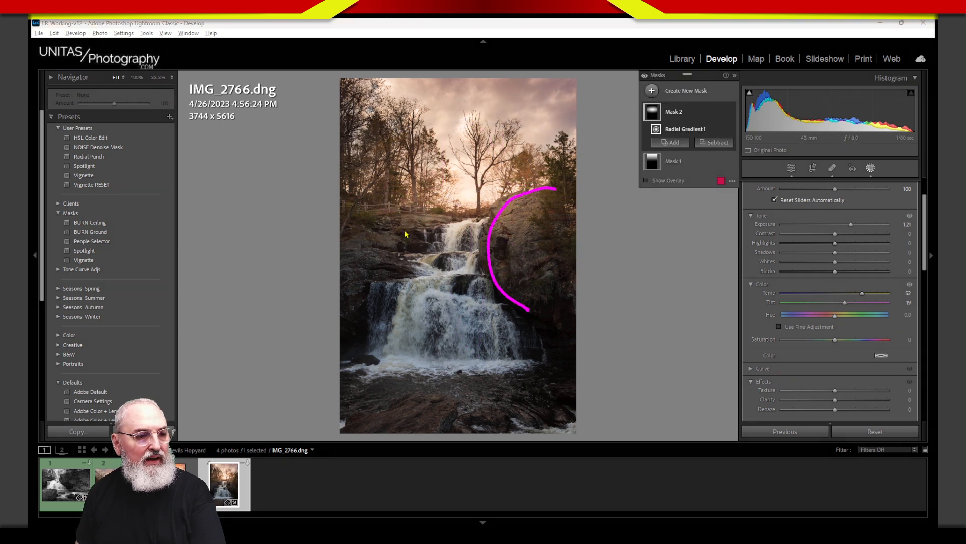
mouse_move(387, 215)
mouse_down()
mouse_move(450, 214)
mouse_move(393, 335)
mouse_up()
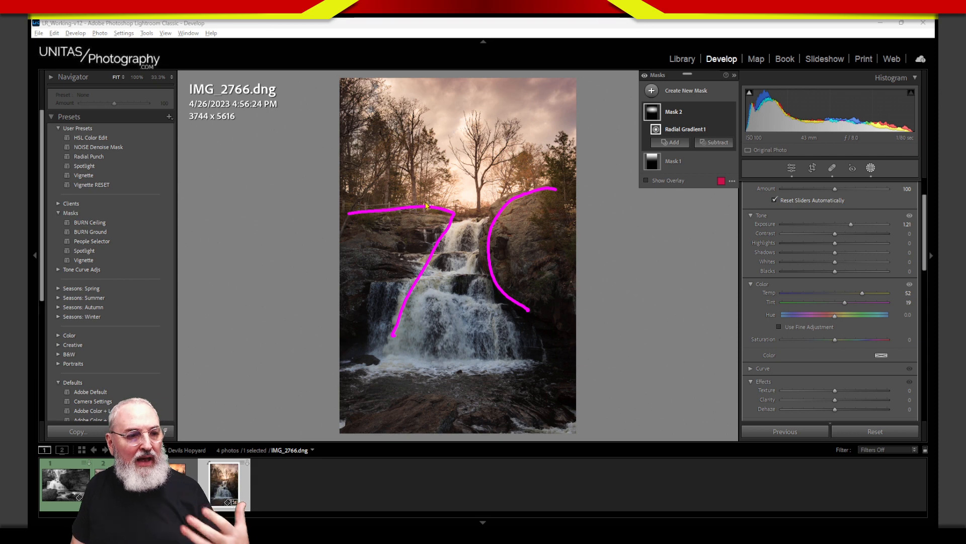
key(Escape)
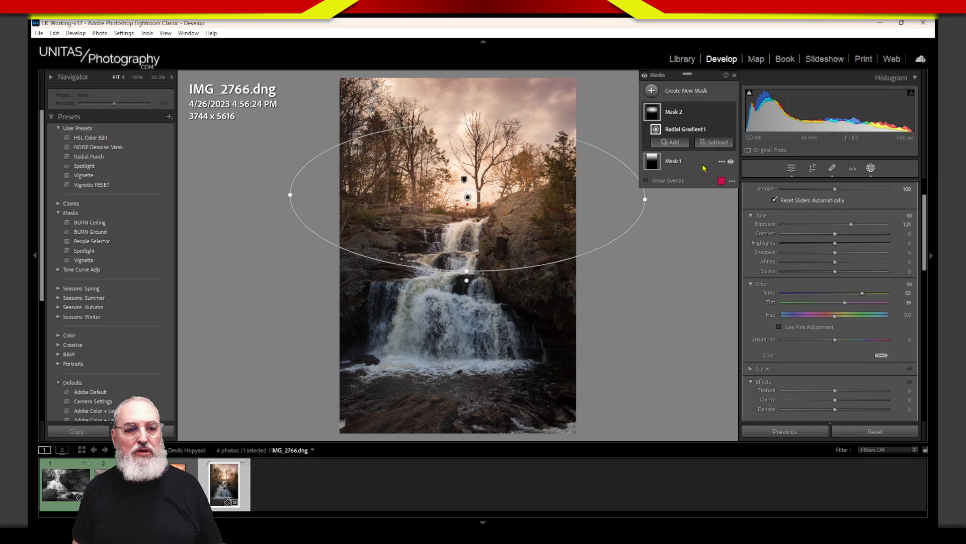
Subtract a brush from Mask 2 and show the mask overlay.
click(721, 142)
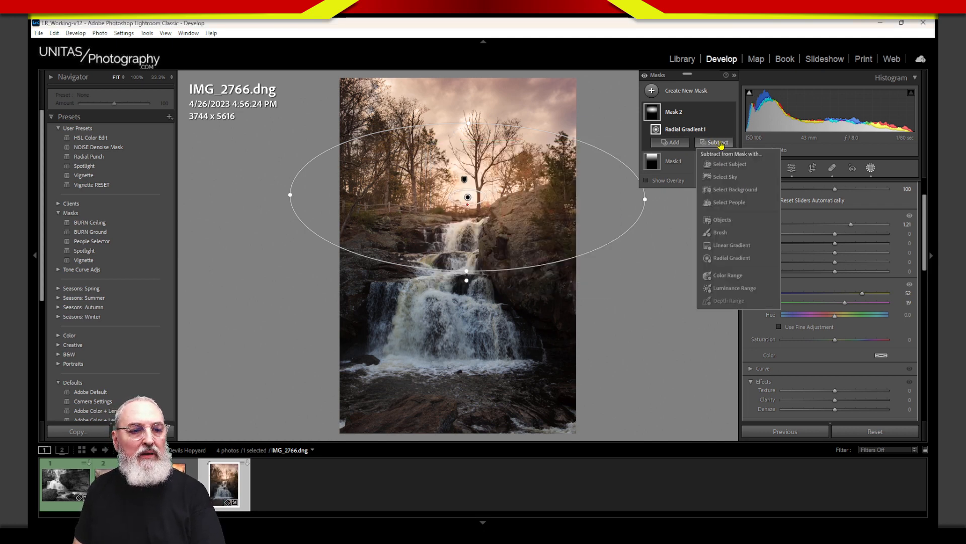
click(721, 233)
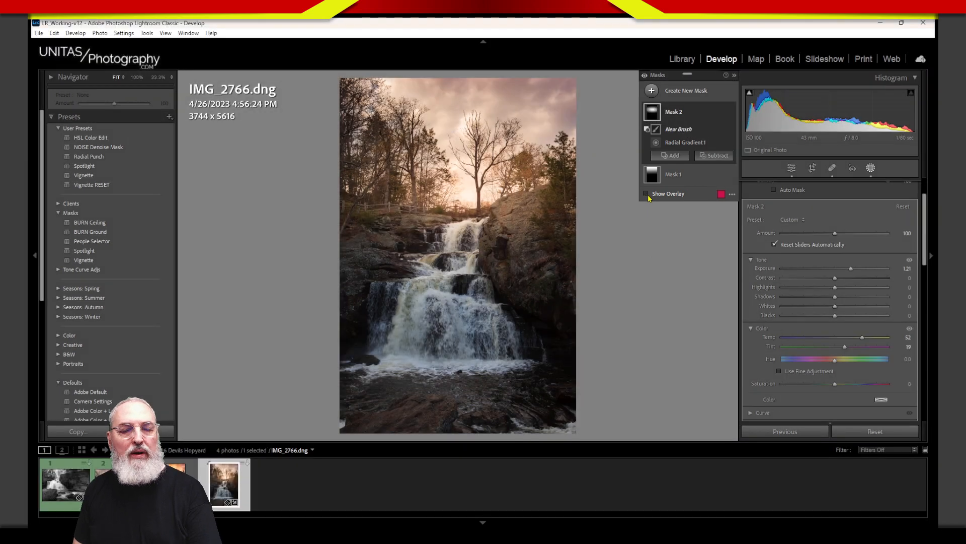
key(o)
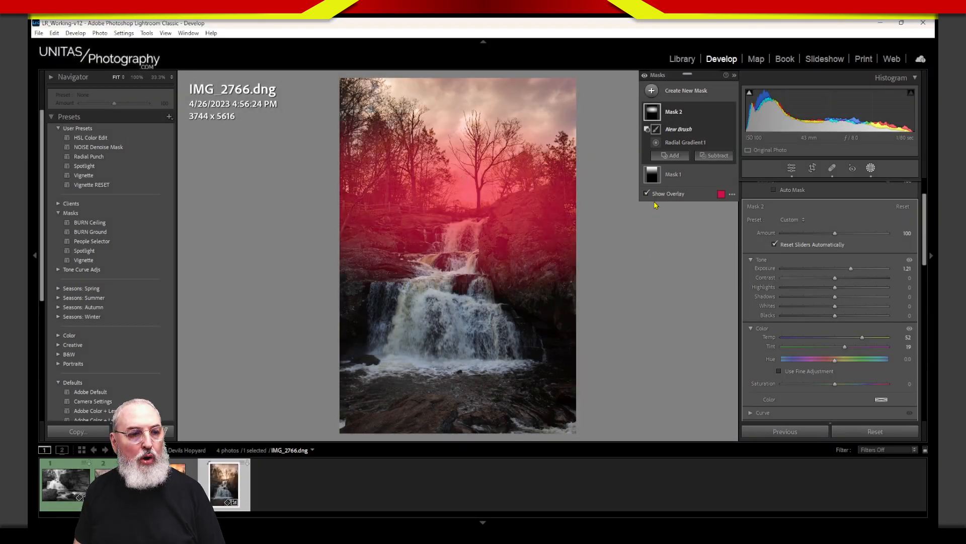
key(o)
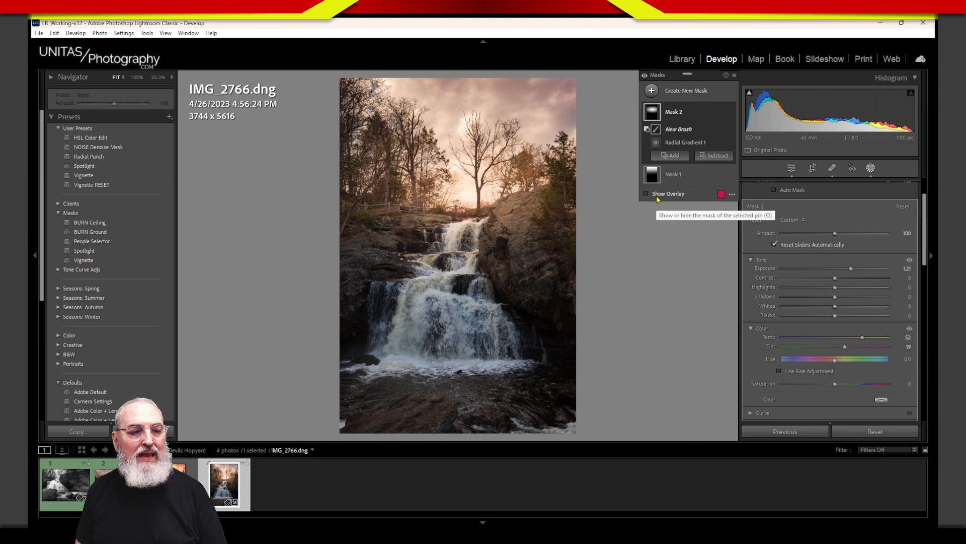
click(657, 196)
click(657, 197)
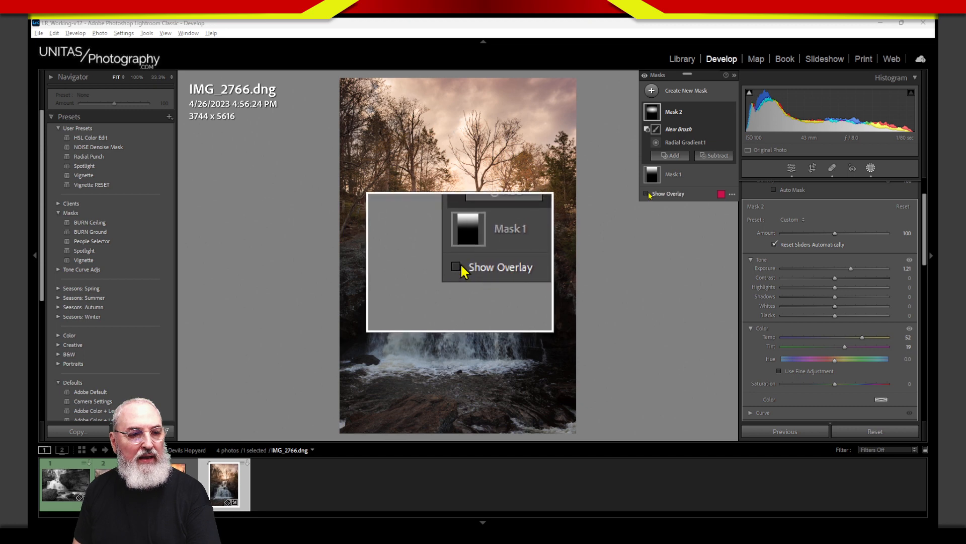
click(647, 195)
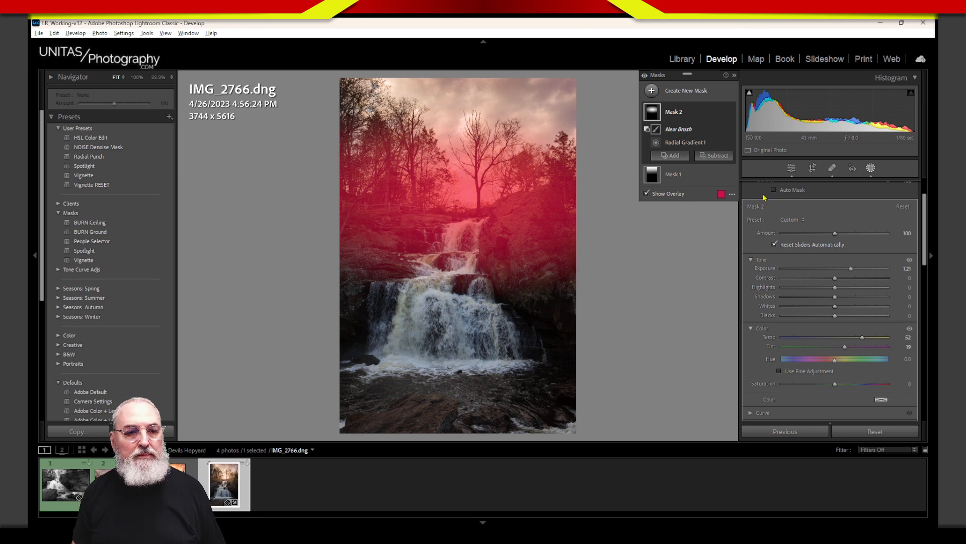
Set the subtracting brush to Size 11.2 and Feather 42, and paint the rock face right of the waterfall out of Mask 2.
drag(925, 217, 925, 201)
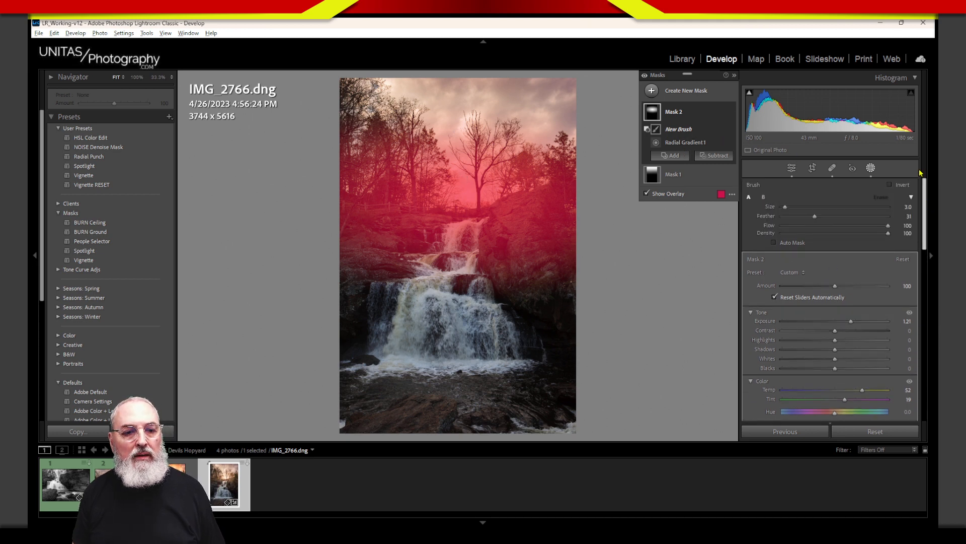
drag(788, 206, 830, 218)
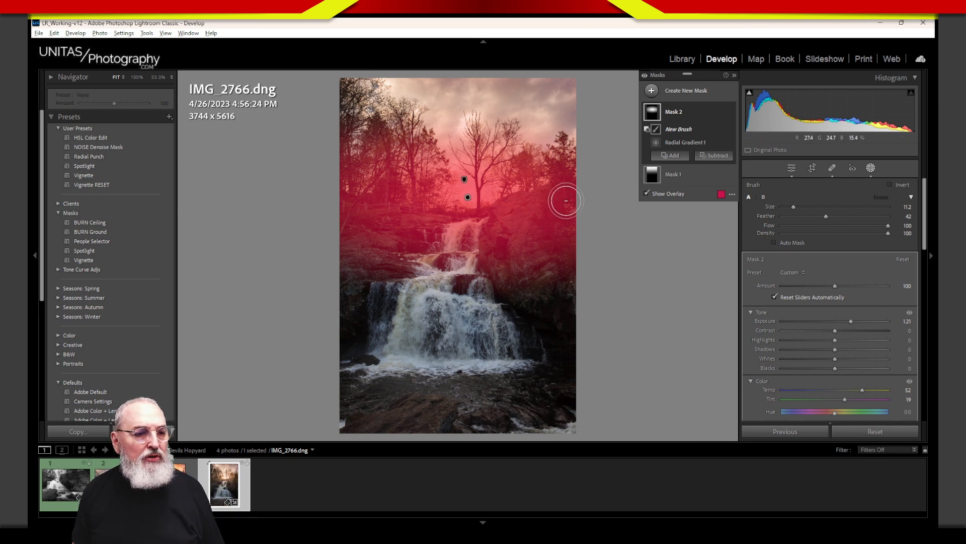
mouse_move(567, 194)
mouse_down()
mouse_move(509, 213)
mouse_move(495, 249)
mouse_move(508, 284)
mouse_move(518, 277)
mouse_move(539, 292)
mouse_move(566, 227)
mouse_move(583, 252)
mouse_up()
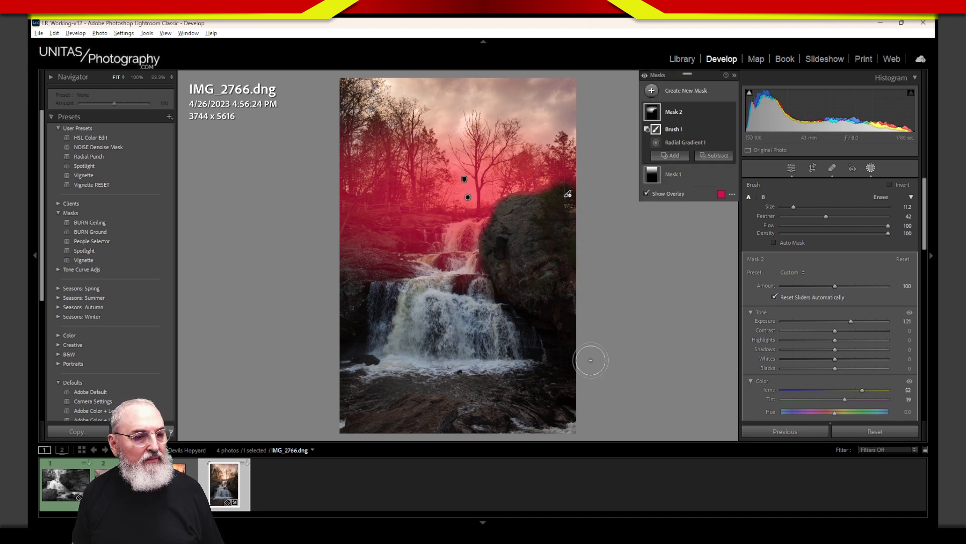
Paint the rock ledges left of the waterfall out of Mask 2, using smaller brush sizes of 5, 4 and 7.
mouse_move(423, 220)
mouse_down()
mouse_move(431, 216)
mouse_move(423, 229)
mouse_move(356, 231)
mouse_move(406, 237)
mouse_move(398, 272)
mouse_move(388, 252)
mouse_up()
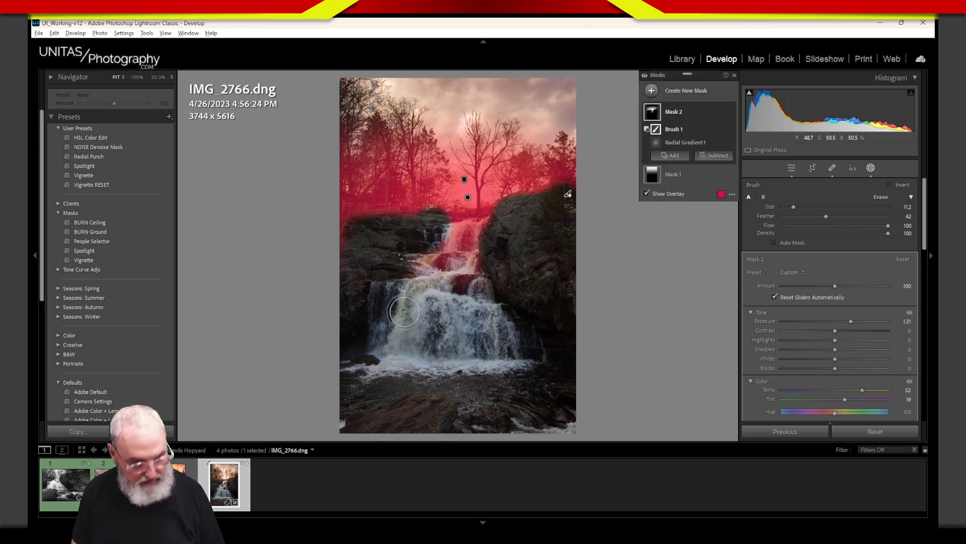
key(ctrl+z)
scroll(430, 242, down, 3)
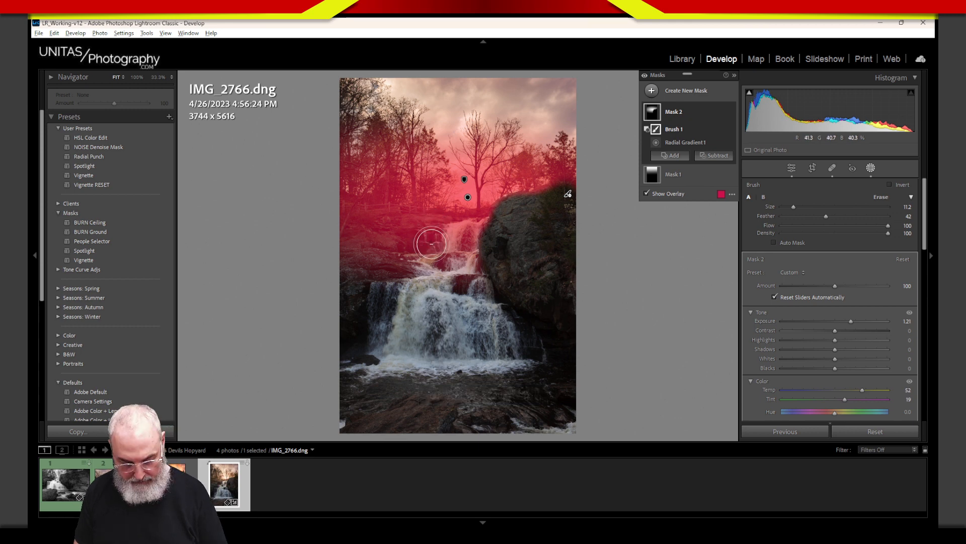
scroll(443, 222, down, 2)
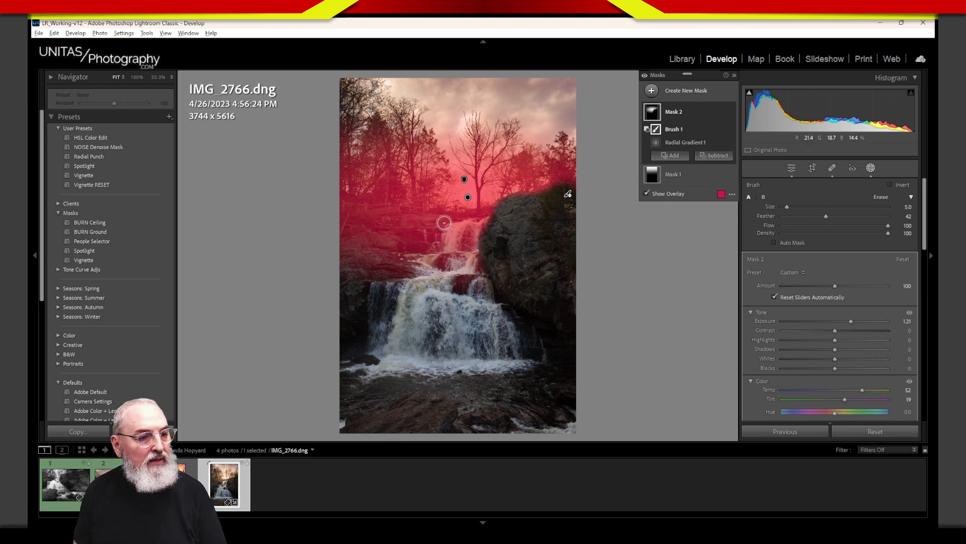
mouse_move(444, 222)
mouse_down()
mouse_move(344, 219)
mouse_move(423, 223)
mouse_move(385, 225)
mouse_move(432, 234)
mouse_move(397, 241)
mouse_move(432, 251)
mouse_up()
scroll(432, 252, down, 1)
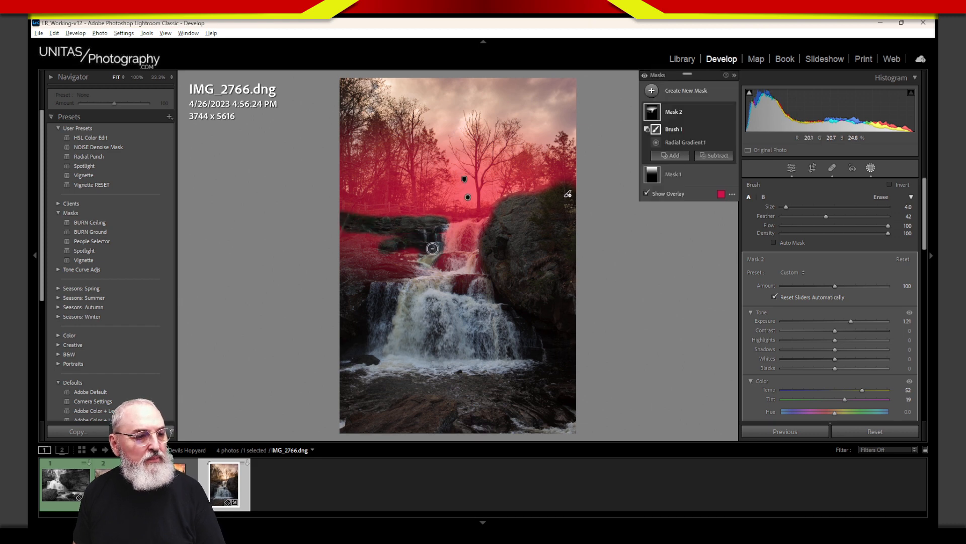
scroll(427, 248, up, 3)
mouse_move(428, 248)
mouse_down()
mouse_move(382, 296)
mouse_move(367, 265)
mouse_move(345, 271)
mouse_move(346, 253)
mouse_move(392, 237)
mouse_move(373, 240)
mouse_move(355, 320)
mouse_move(379, 295)
mouse_up()
Paint the rocks in and beside the upper falls out of Mask 2, and undo the last stroke on the right-hand rock.
mouse_move(507, 238)
mouse_down()
mouse_move(511, 299)
mouse_move(503, 294)
mouse_move(506, 238)
mouse_move(508, 263)
mouse_move(526, 264)
mouse_move(465, 272)
mouse_up()
mouse_move(455, 269)
mouse_down()
mouse_move(493, 272)
mouse_move(457, 261)
mouse_up()
mouse_move(515, 251)
mouse_down()
mouse_move(534, 213)
mouse_move(563, 206)
mouse_move(564, 191)
mouse_up()
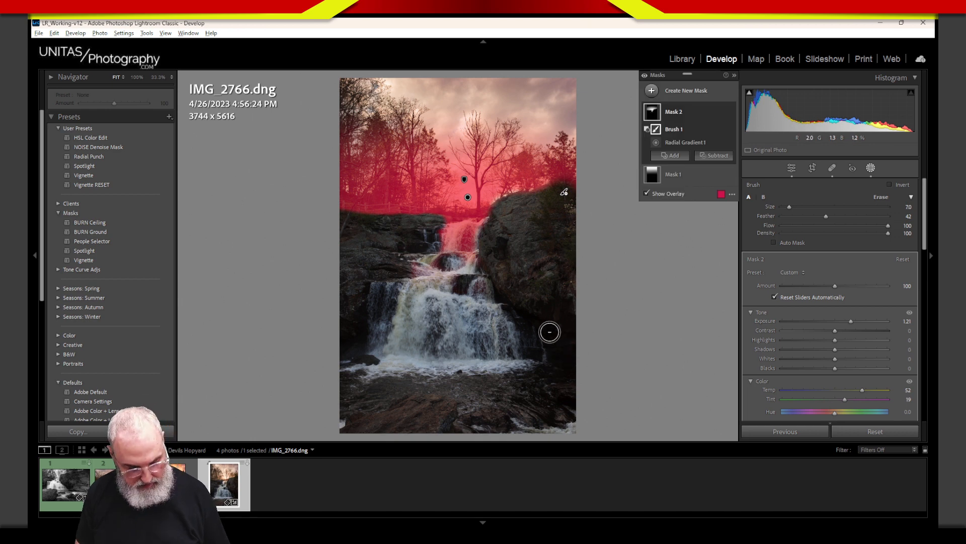
key(ctrl+z)
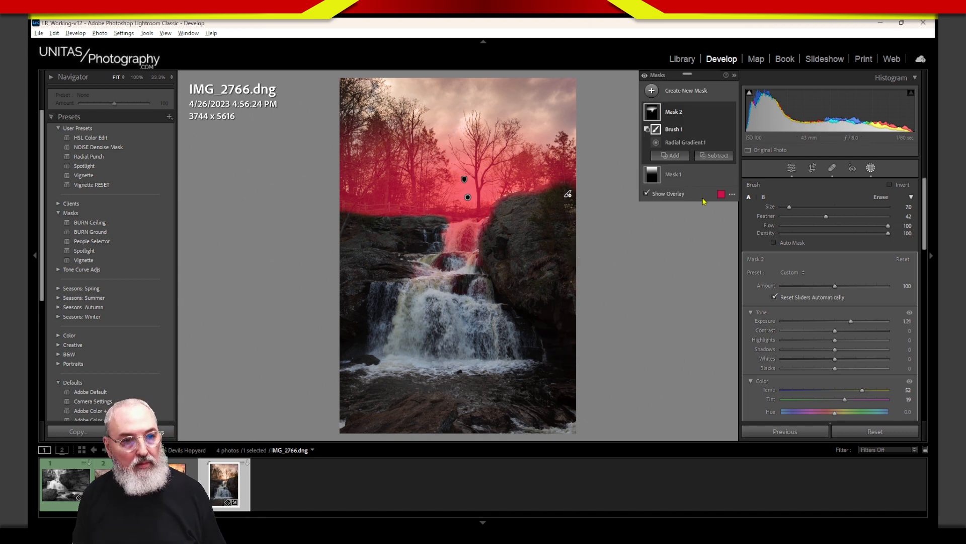
Hide the mask overlay and compare the photo with and without Mask 2.
key(o)
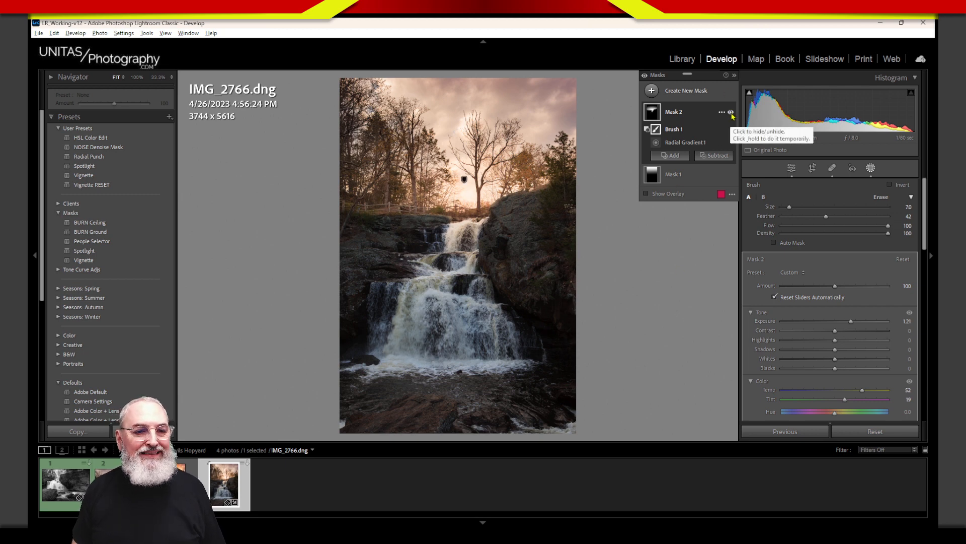
click(730, 114)
click(730, 113)
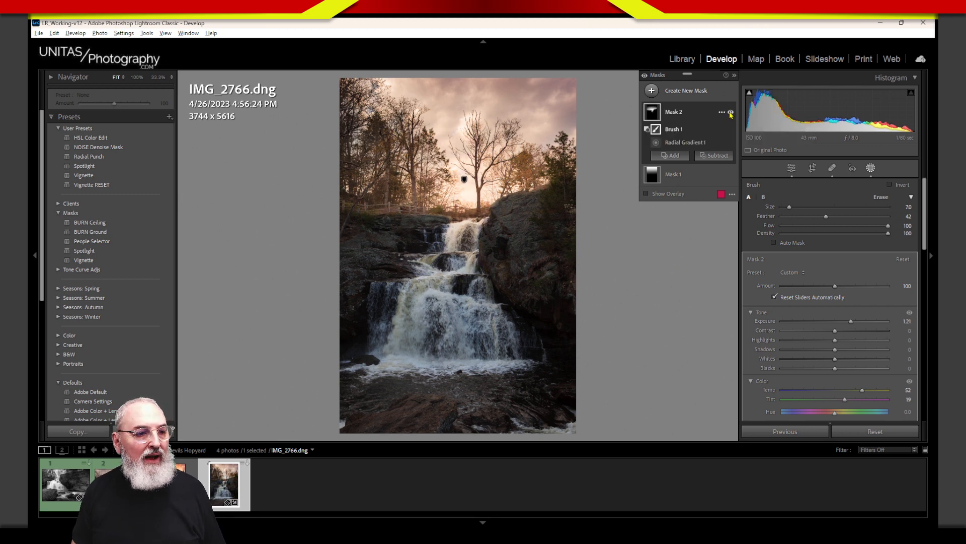
click(731, 114)
click(731, 114)
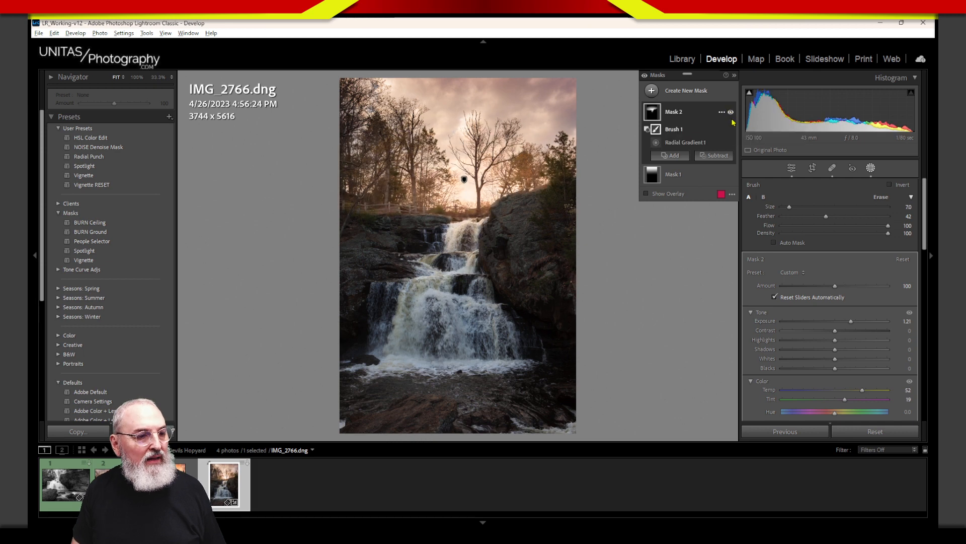
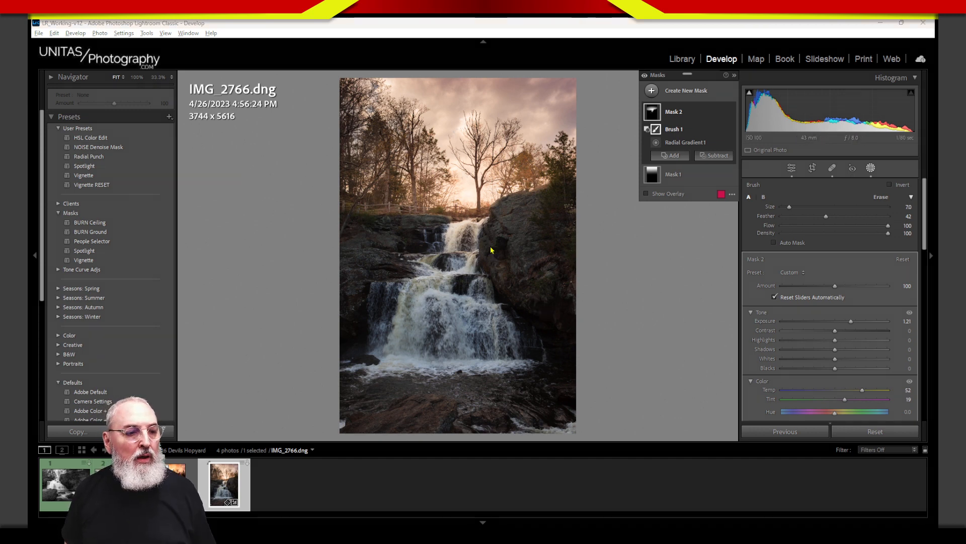
mouse_move(556, 180)
mouse_down()
mouse_move(489, 202)
mouse_move(477, 248)
mouse_move(483, 295)
mouse_move(553, 335)
mouse_move(598, 333)
mouse_move(593, 189)
mouse_up()
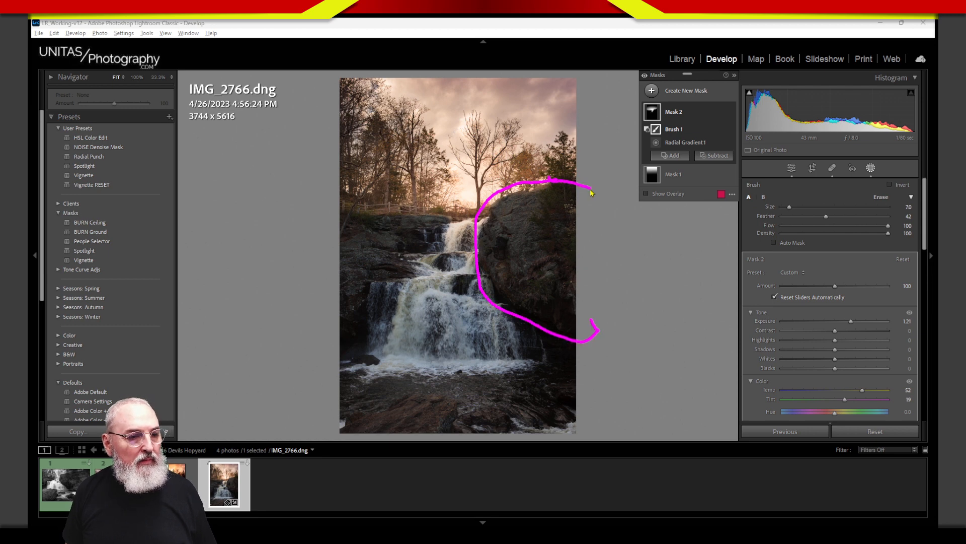
mouse_move(490, 229)
mouse_down()
mouse_move(488, 262)
mouse_move(502, 257)
mouse_move(506, 266)
mouse_up()
mouse_move(495, 242)
mouse_down()
mouse_move(508, 237)
mouse_move(554, 262)
mouse_move(595, 261)
mouse_up()
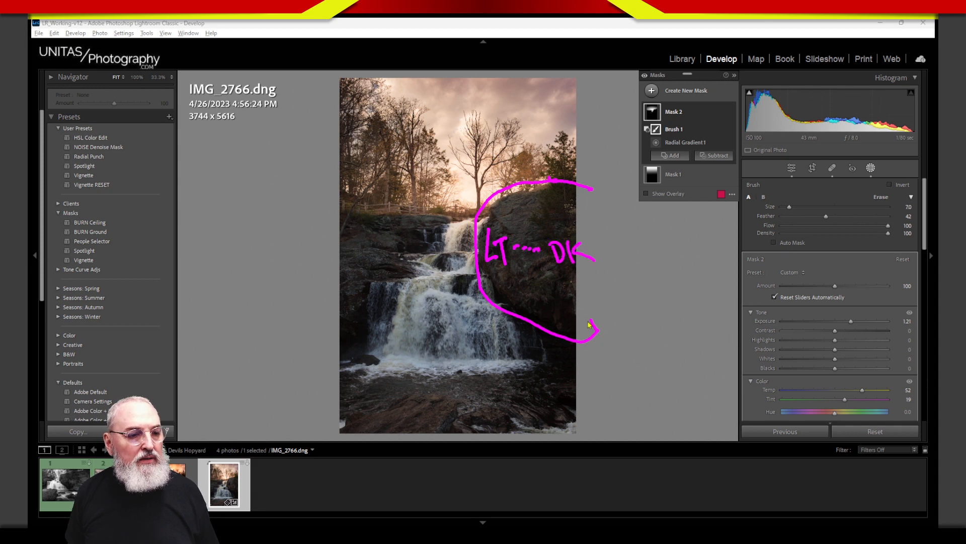
mouse_move(337, 205)
mouse_down()
mouse_move(424, 210)
mouse_move(409, 290)
mouse_move(344, 380)
mouse_up()
mouse_move(399, 225)
mouse_down()
mouse_move(394, 250)
mouse_move(410, 246)
mouse_up()
mouse_move(419, 227)
mouse_down()
mouse_move(418, 246)
mouse_move(425, 232)
mouse_up()
click(384, 250)
click(361, 252)
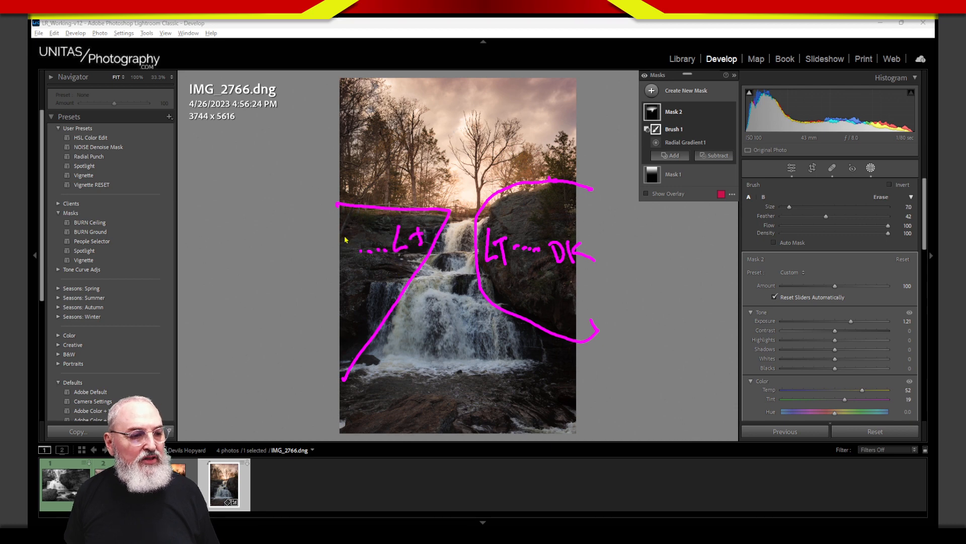
drag(346, 235, 343, 251)
mouse_move(336, 232)
mouse_down()
mouse_move(343, 253)
mouse_move(371, 235)
mouse_up()
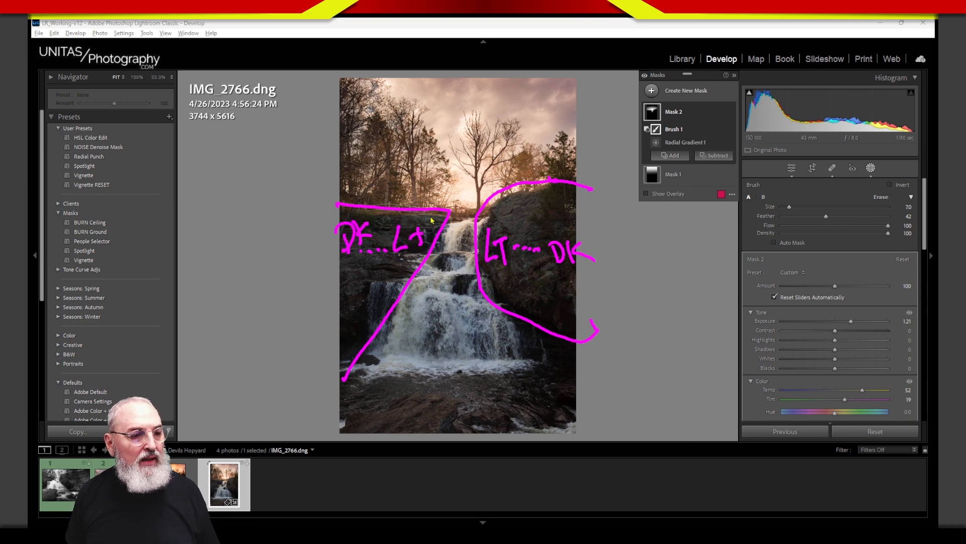
mouse_move(436, 150)
mouse_down()
mouse_move(388, 192)
mouse_move(378, 288)
mouse_move(430, 352)
mouse_move(500, 332)
mouse_move(527, 265)
mouse_move(517, 181)
mouse_move(457, 150)
mouse_move(401, 202)
mouse_move(402, 297)
mouse_move(513, 343)
mouse_up()
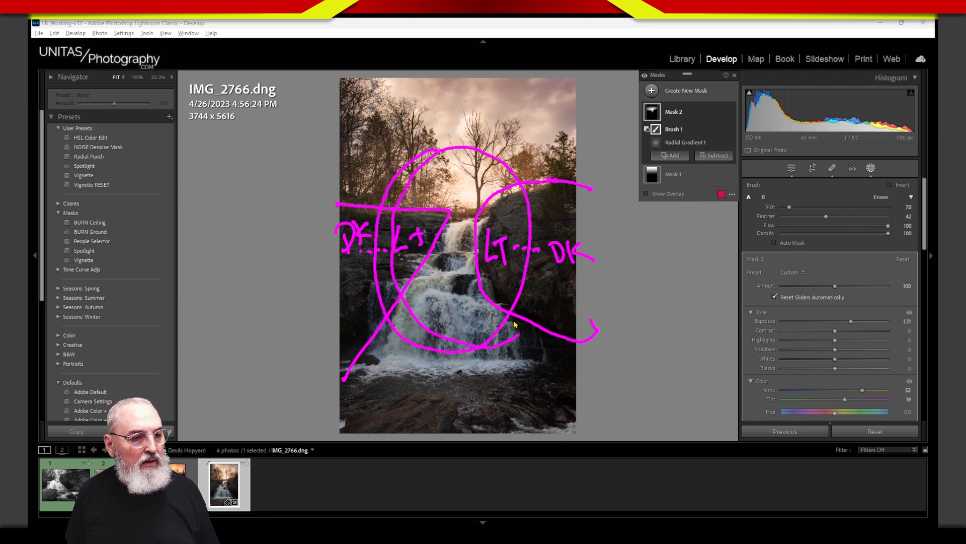
mouse_move(535, 144)
mouse_down()
mouse_move(583, 250)
mouse_move(558, 386)
mouse_up()
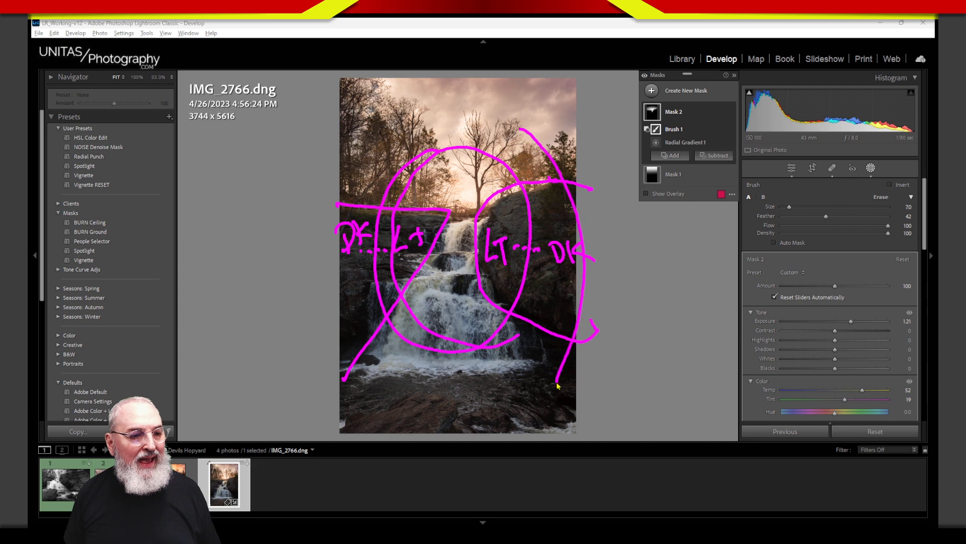
mouse_move(364, 116)
mouse_down()
mouse_move(352, 325)
mouse_move(371, 373)
mouse_up()
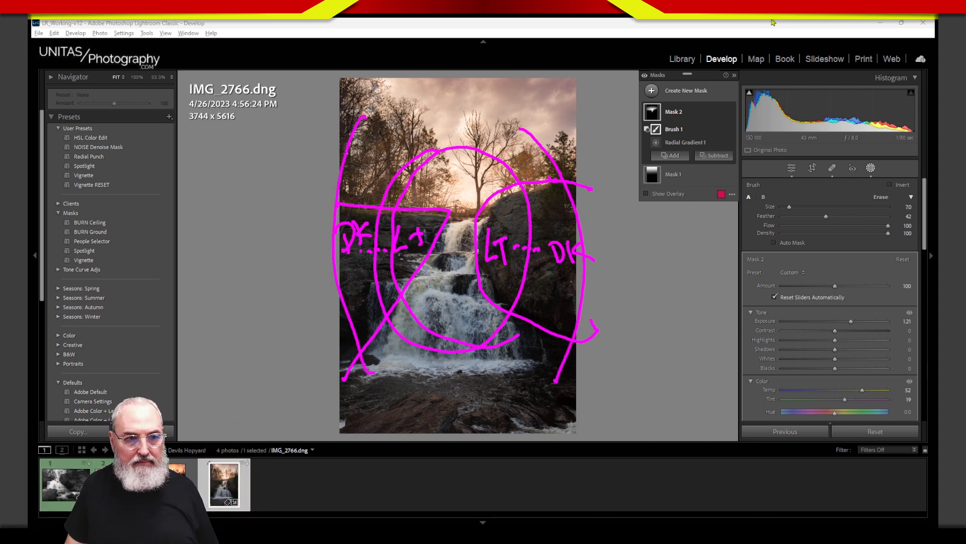
key(Escape)
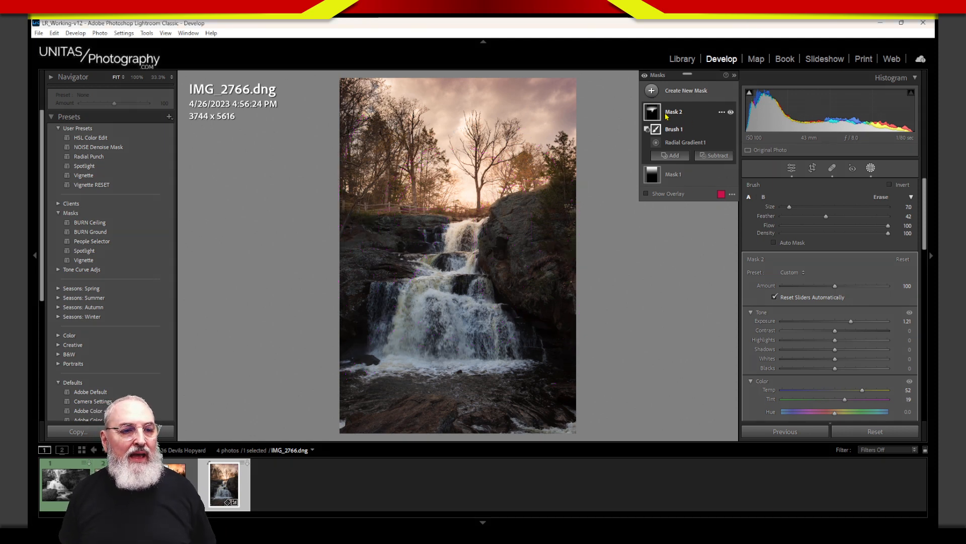
Add a radial gradient mask over the rock face right of the waterfall, stretch it taller, tilt it along the slope and shift it slightly down.
click(657, 90)
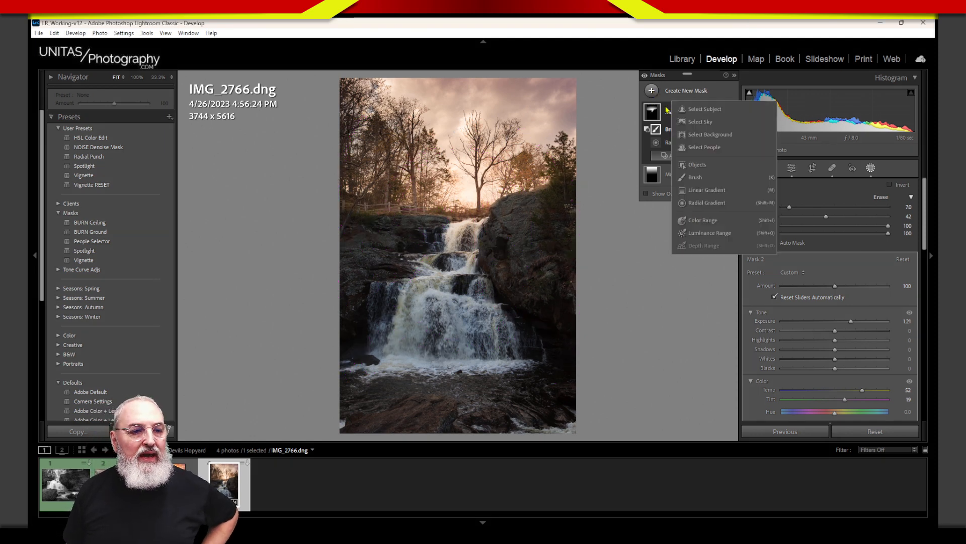
click(705, 205)
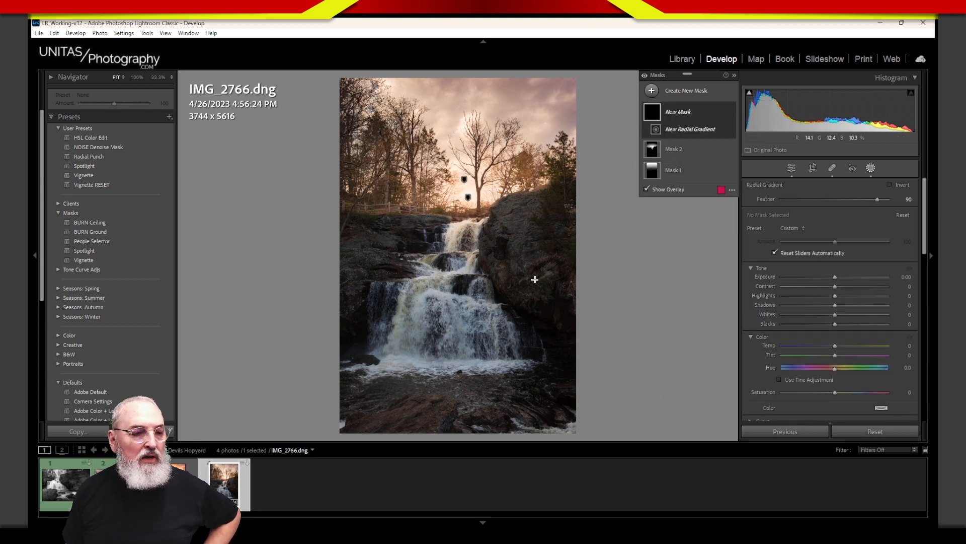
drag(519, 253, 546, 292)
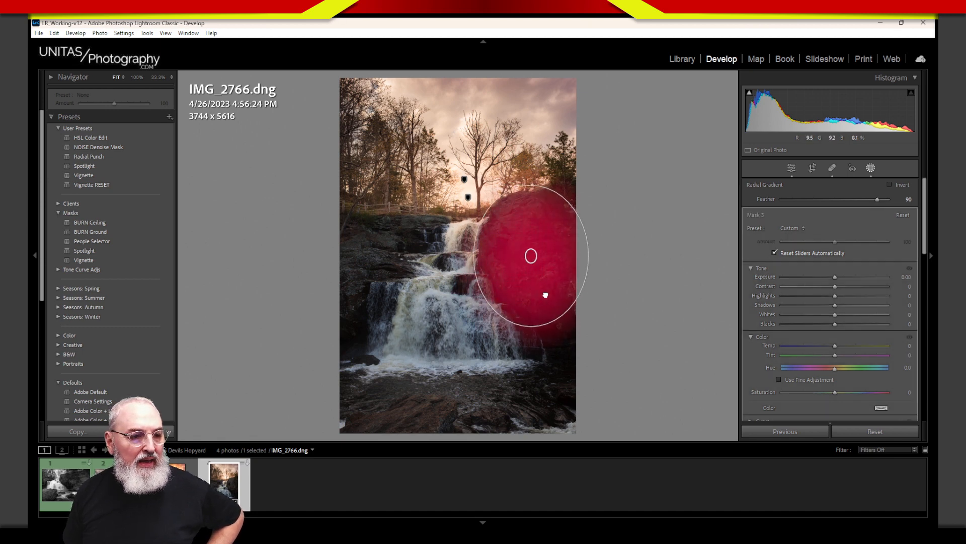
drag(534, 190, 533, 181)
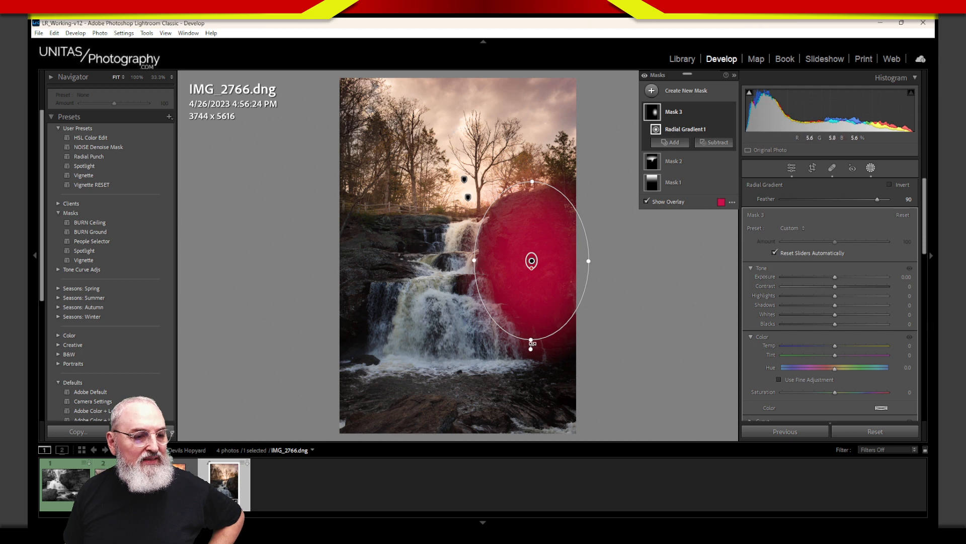
drag(531, 348, 556, 345)
mouse_move(546, 307)
mouse_down()
mouse_move(551, 316)
mouse_move(564, 291)
mouse_move(547, 315)
mouse_up()
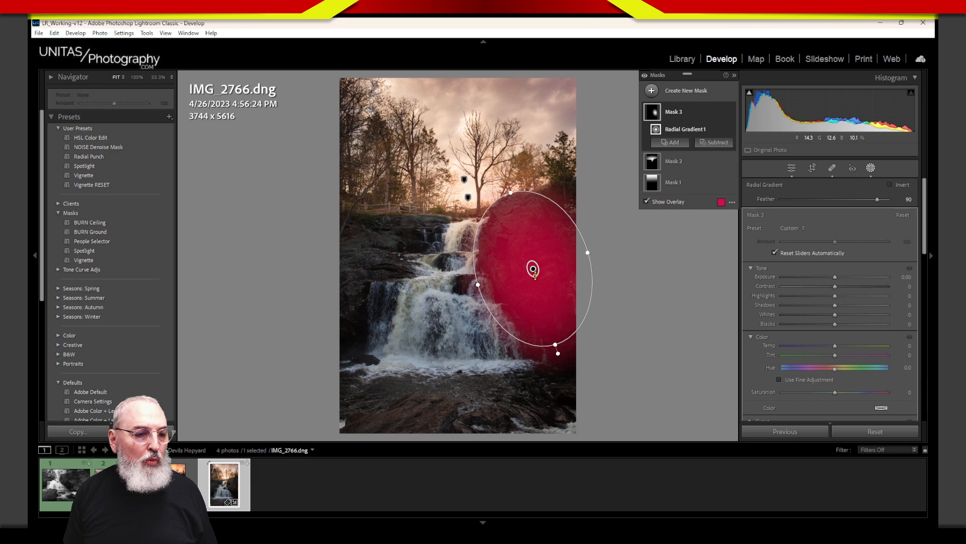
Tighten the feather of Mask 3's radial gradient to 22 and hide the mask overlay.
drag(532, 278, 557, 325)
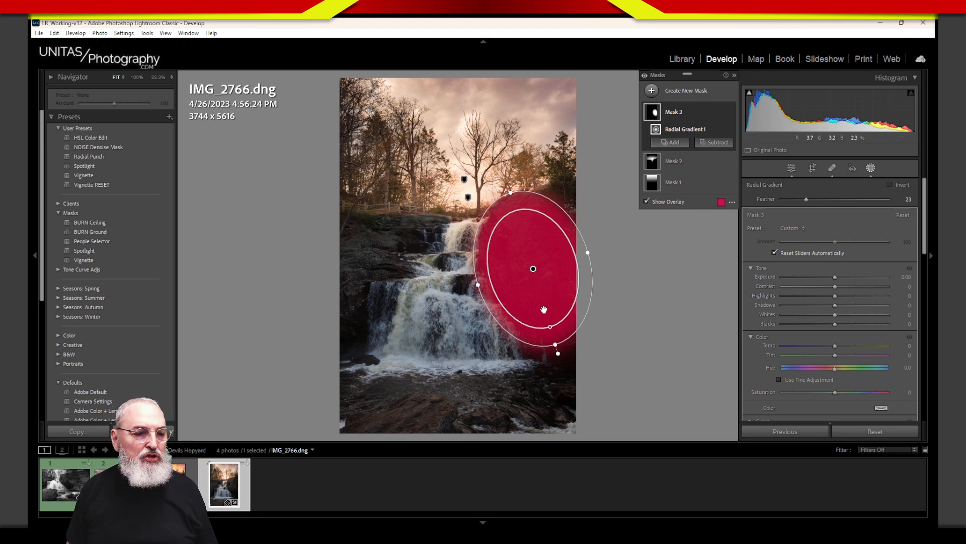
drag(543, 309, 555, 326)
drag(535, 256, 538, 262)
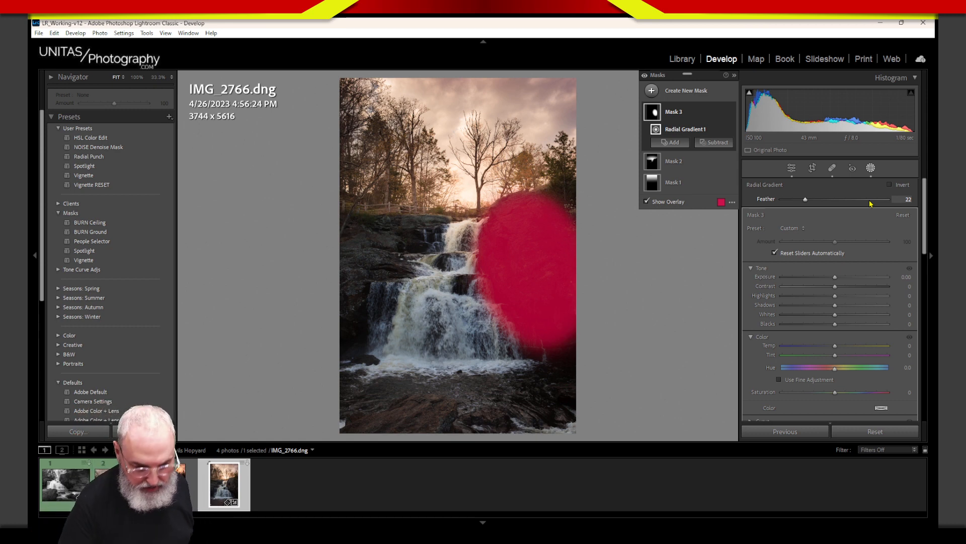
key(o)
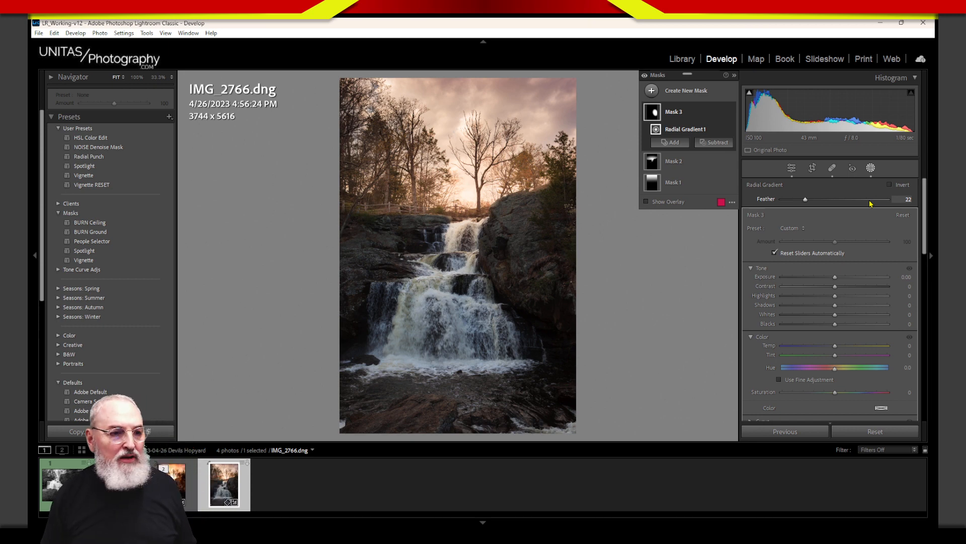
Brighten the rock face in Mask 3 with Exposure 0.54 and deepen its Blacks to -12.
mouse_move(529, 266)
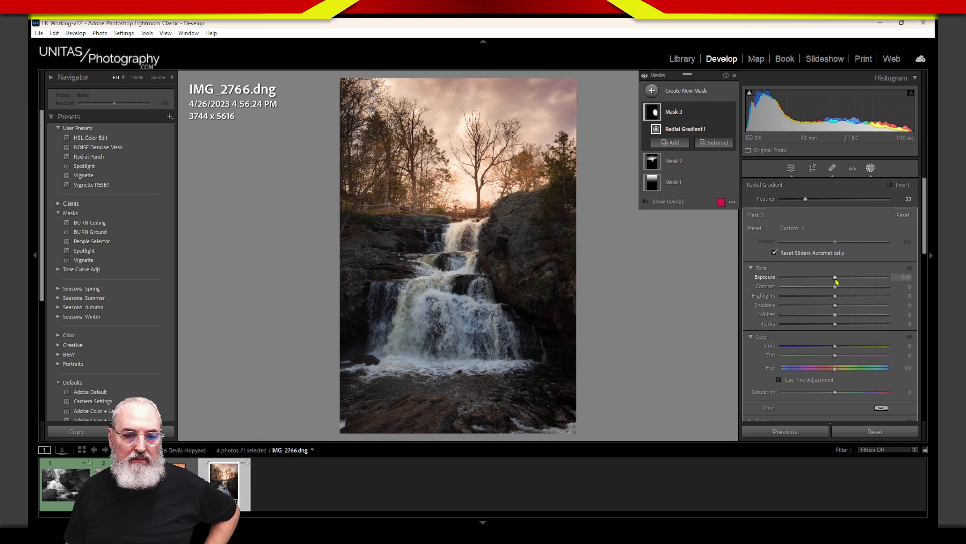
drag(834, 277, 833, 277)
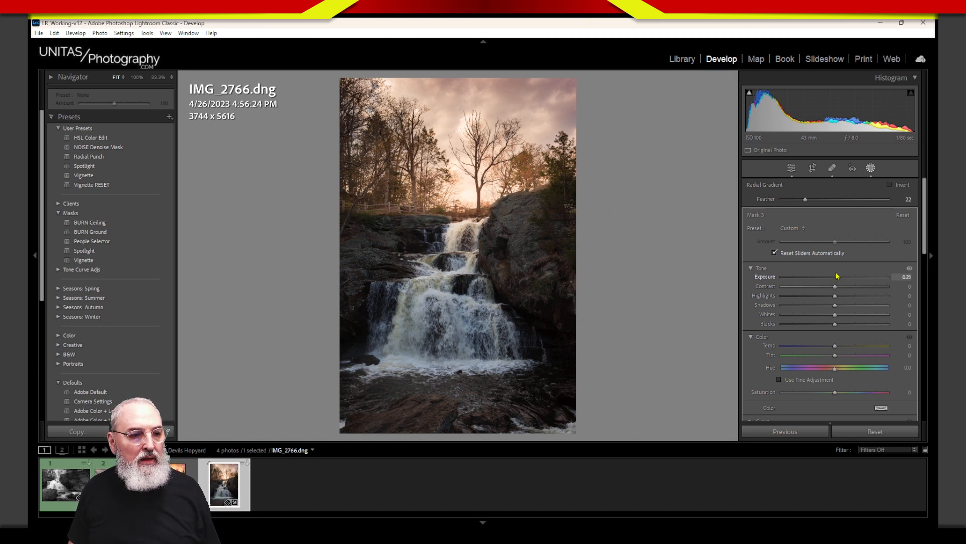
drag(838, 274, 837, 275)
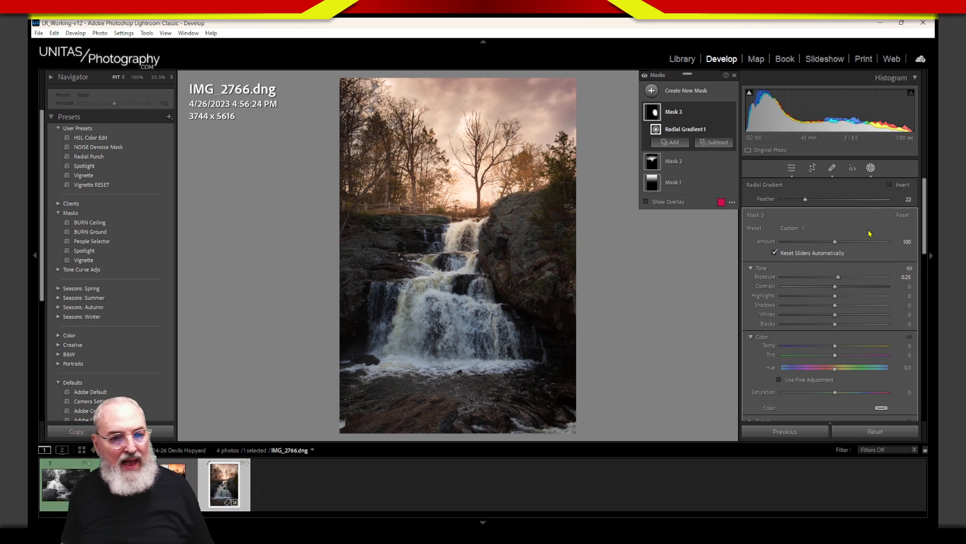
drag(835, 325, 829, 325)
drag(838, 277, 842, 278)
drag(829, 325, 831, 325)
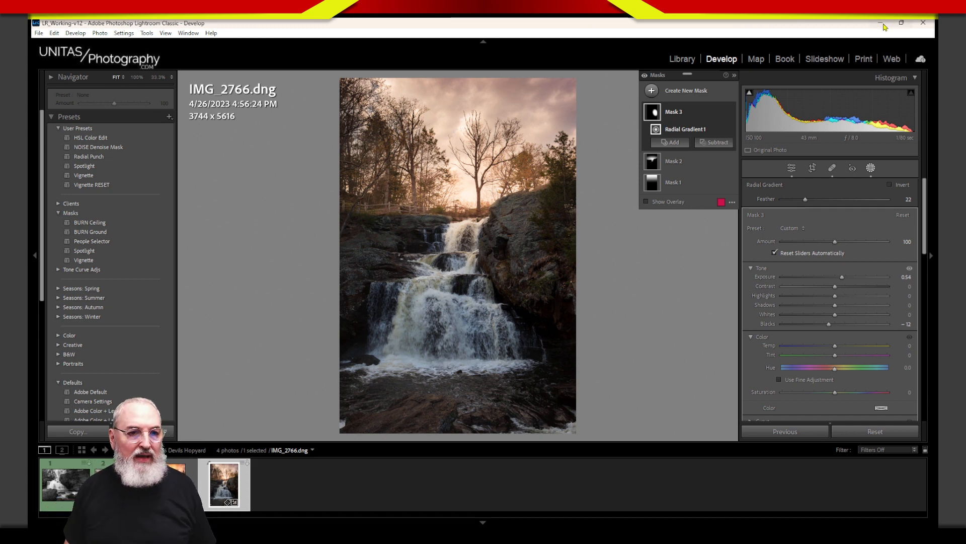
Compare the photo with and without Mask 3.
click(730, 111)
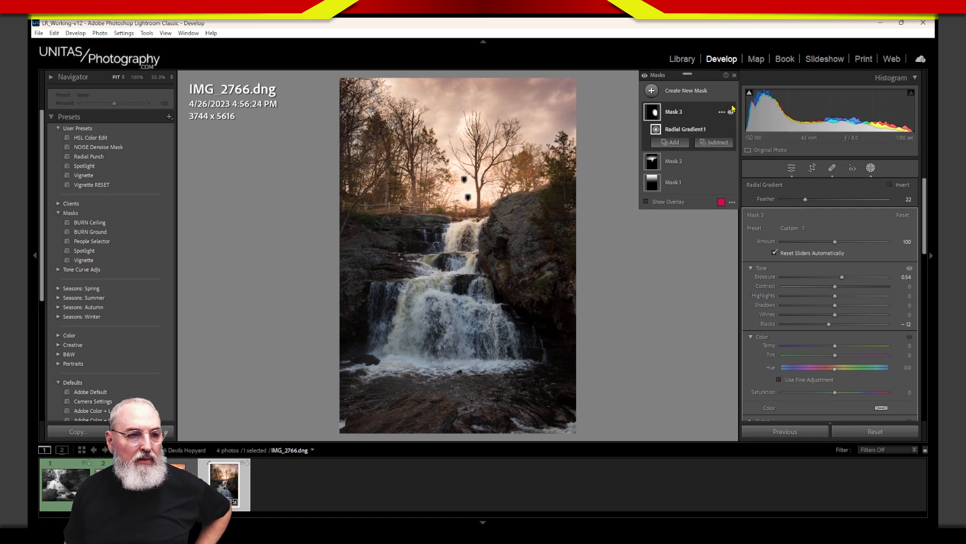
click(731, 110)
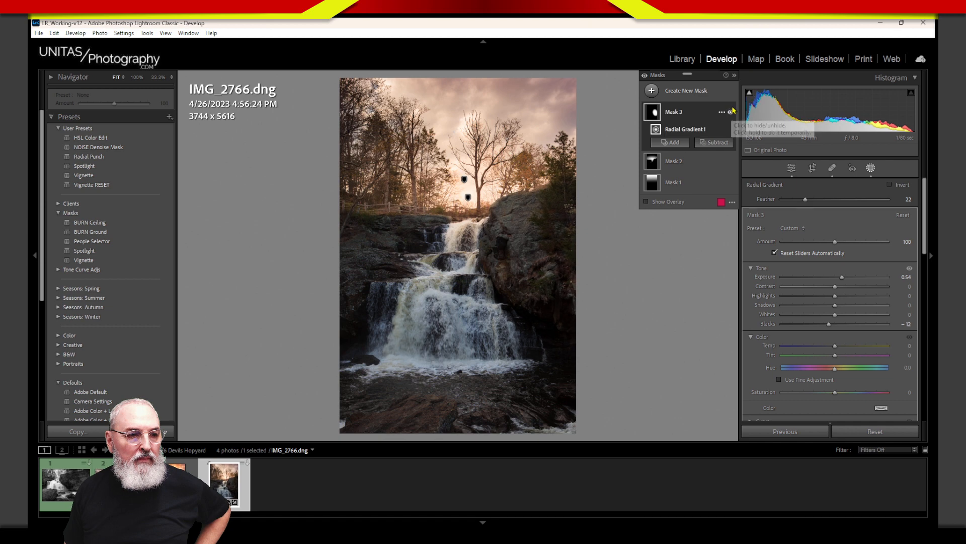
click(731, 109)
click(731, 111)
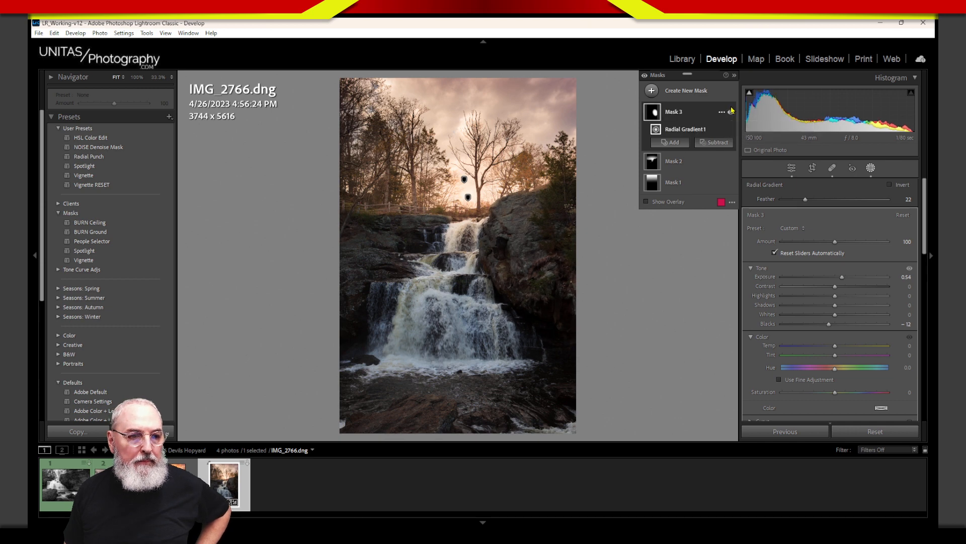
click(731, 110)
click(730, 111)
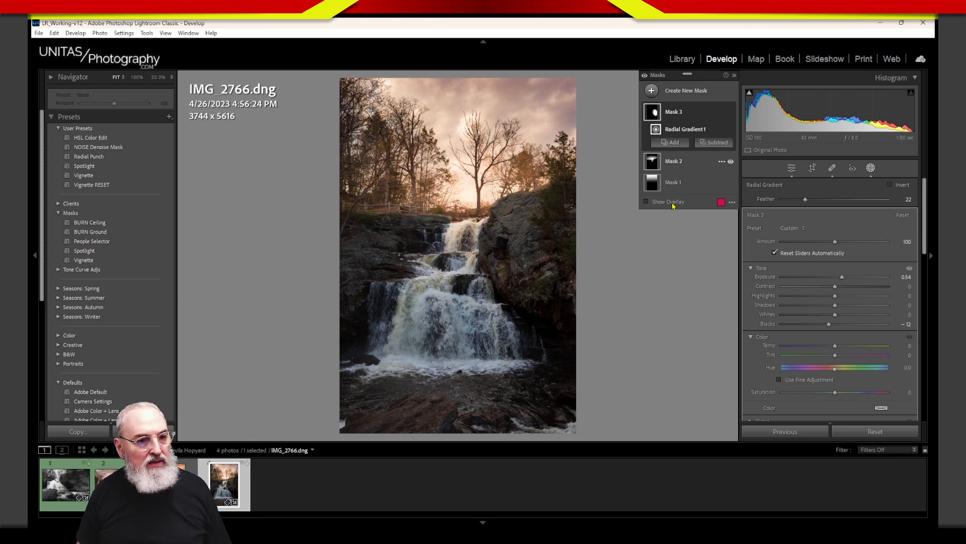
Subtract from Mask 3 with a brush of size 13.8 and feather 100, painting down the photo's right edge beside the rock face.
click(715, 142)
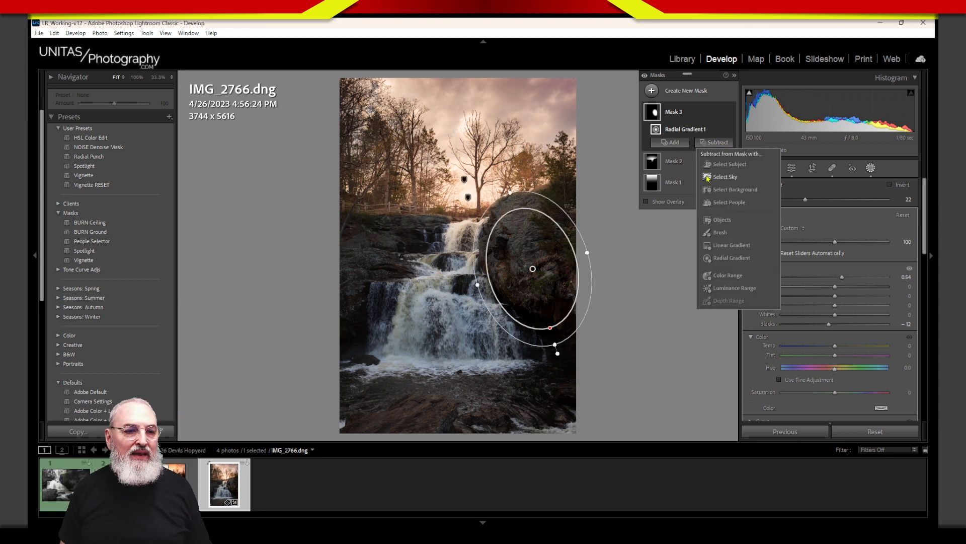
click(727, 233)
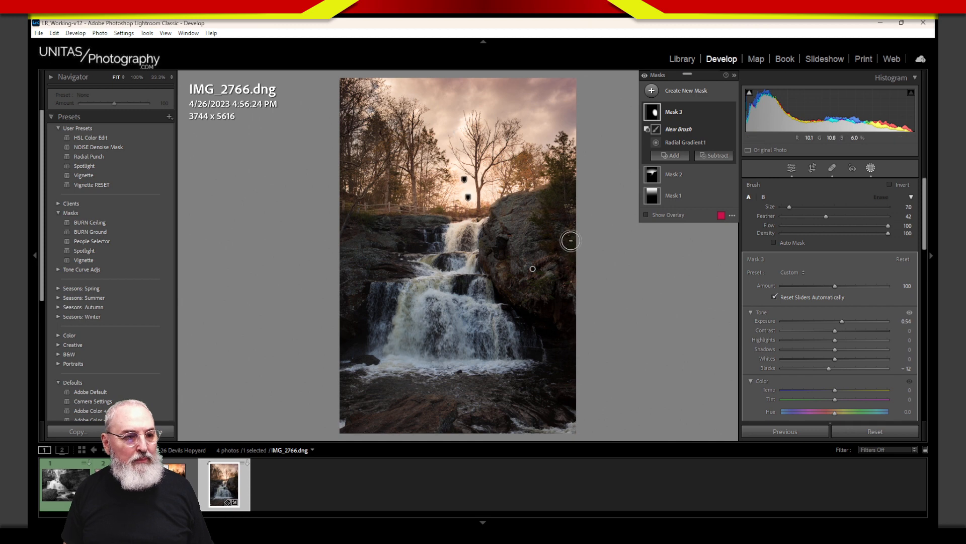
drag(826, 216, 840, 216)
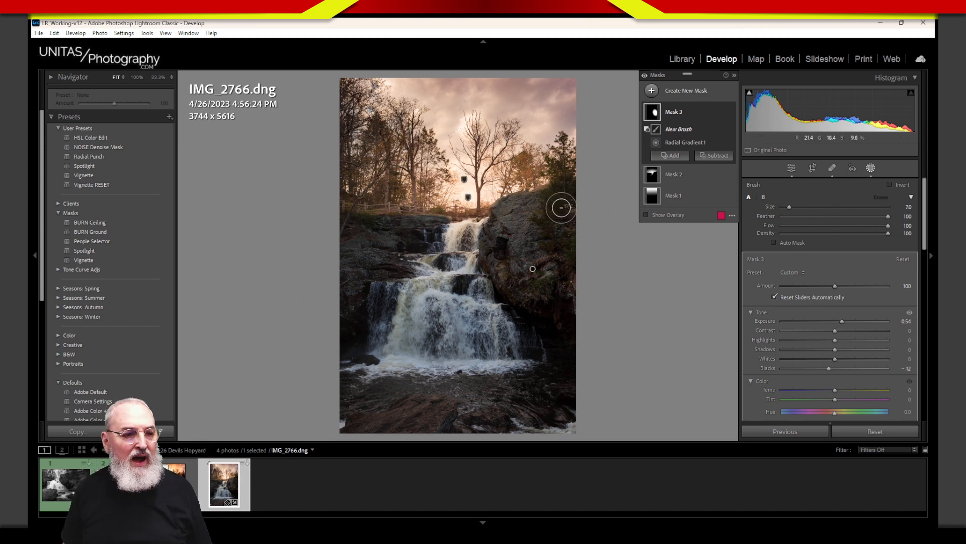
drag(789, 207, 800, 207)
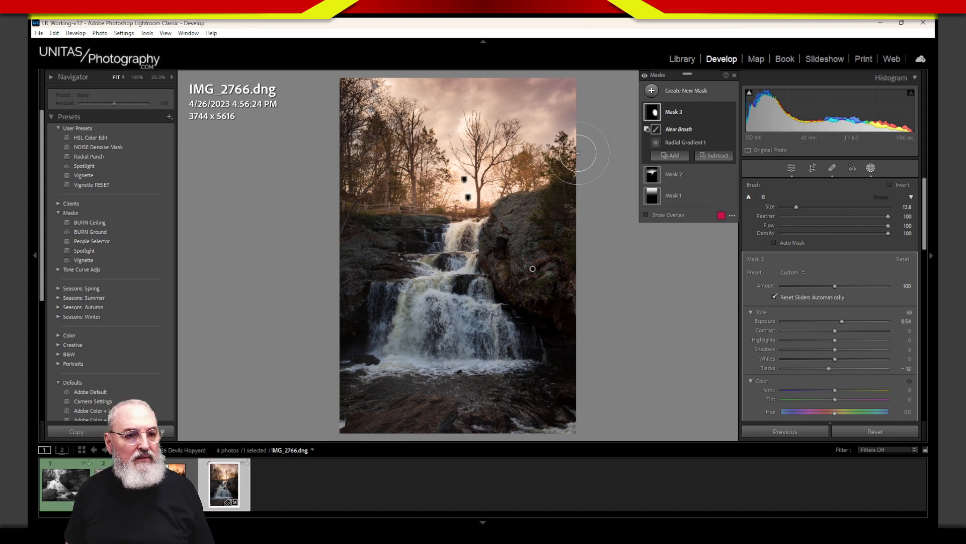
mouse_move(556, 181)
mouse_down()
mouse_move(579, 224)
mouse_move(590, 314)
mouse_up()
mouse_move(577, 195)
mouse_down()
mouse_move(569, 326)
mouse_move(577, 252)
mouse_move(567, 189)
mouse_move(556, 333)
mouse_move(565, 322)
mouse_move(564, 189)
mouse_move(578, 284)
mouse_up()
drag(575, 176, 591, 332)
drag(583, 147, 619, 429)
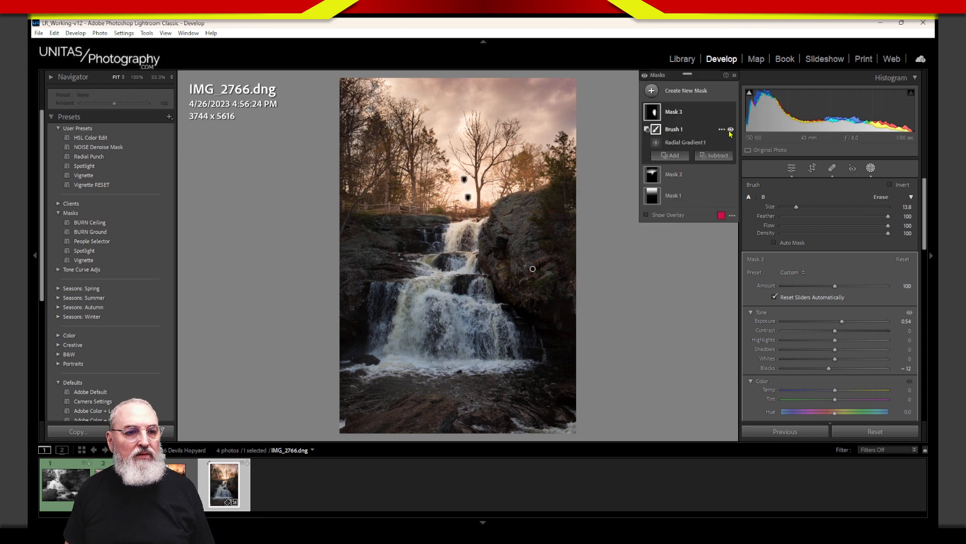
Toggle Mask 3 off and on to check the brush subtraction on the right-hand rocks.
click(731, 113)
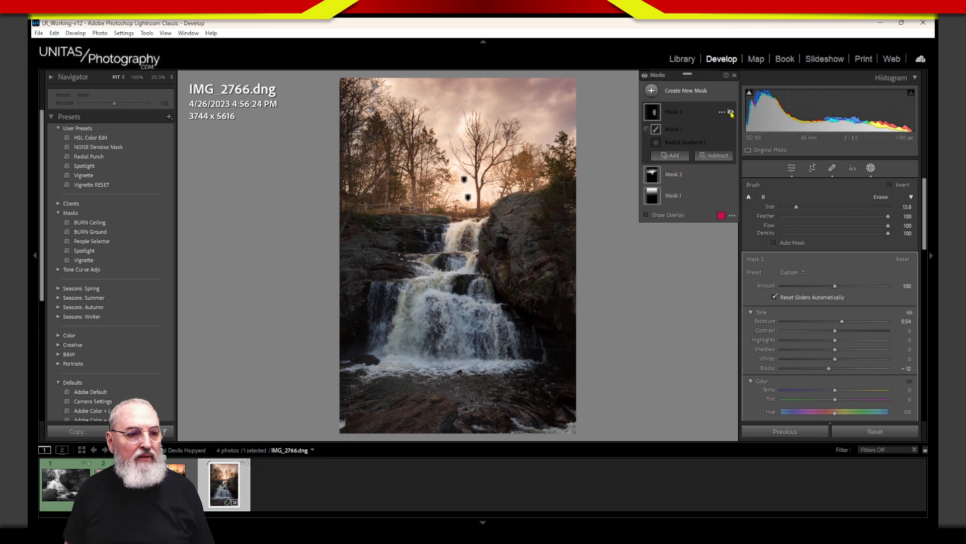
click(731, 112)
click(730, 112)
click(731, 111)
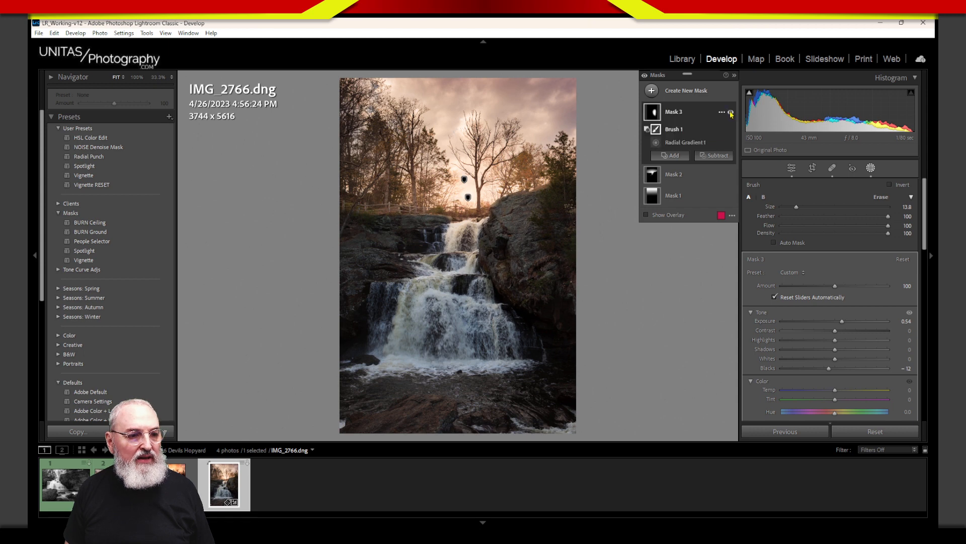
click(730, 112)
click(730, 111)
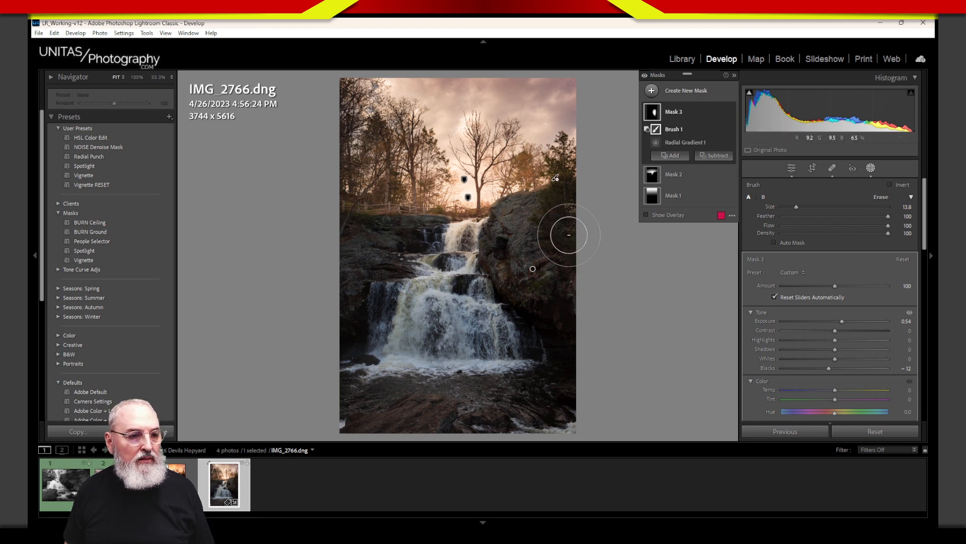
Brush more of the rock face's outer right side out of Mask 3 and compare the photo with and without the mask.
drag(561, 214, 571, 297)
drag(567, 235, 565, 281)
click(731, 112)
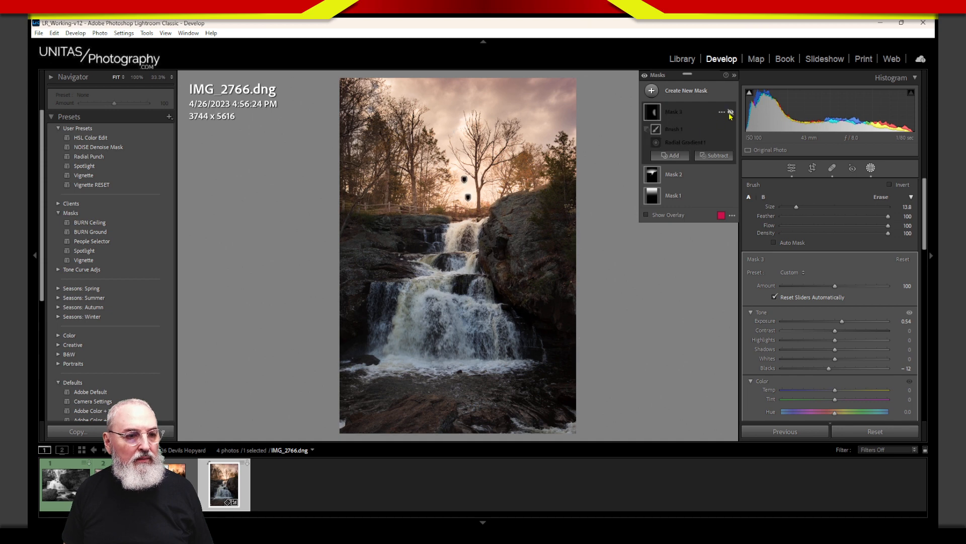
click(730, 112)
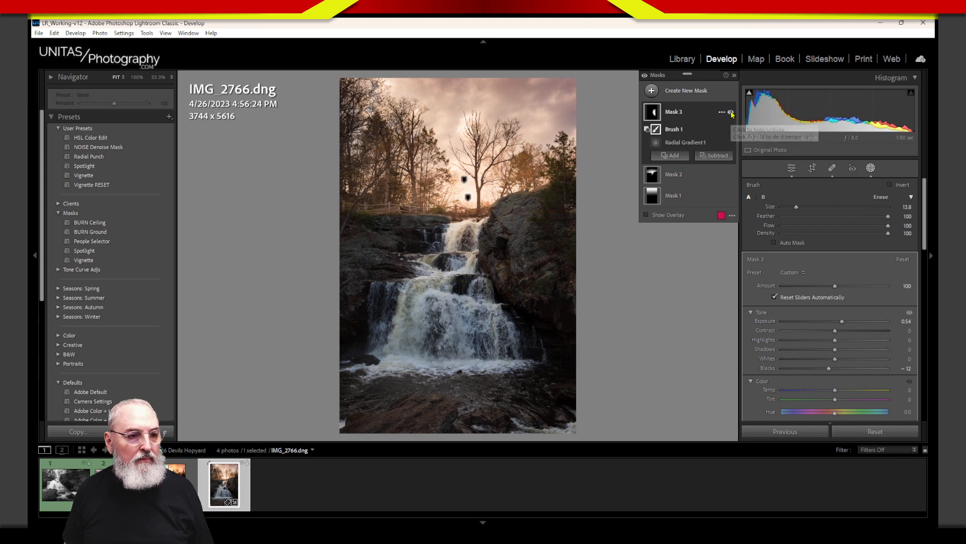
click(731, 112)
click(731, 112)
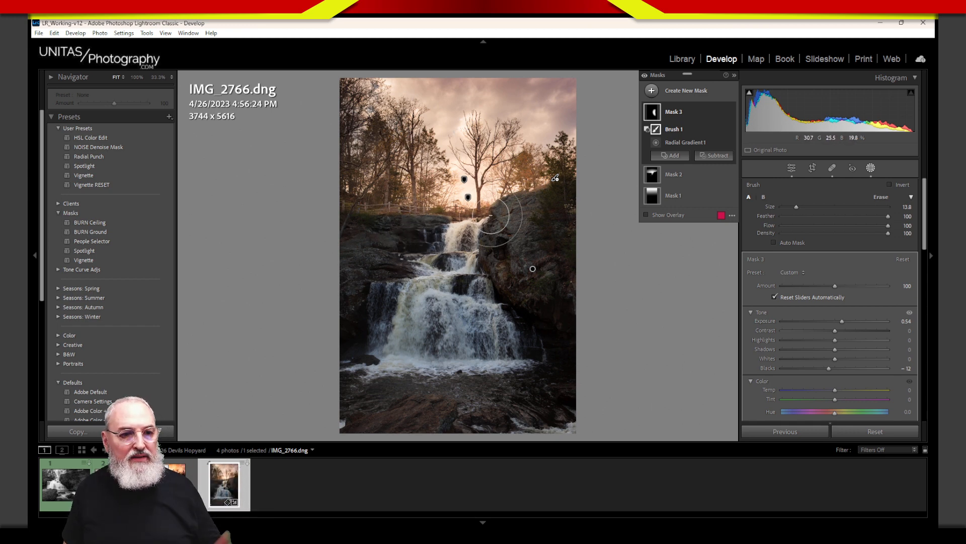
Rename Mask 1, the linear gradient over the sky, as "Sky Texture".
click(696, 113)
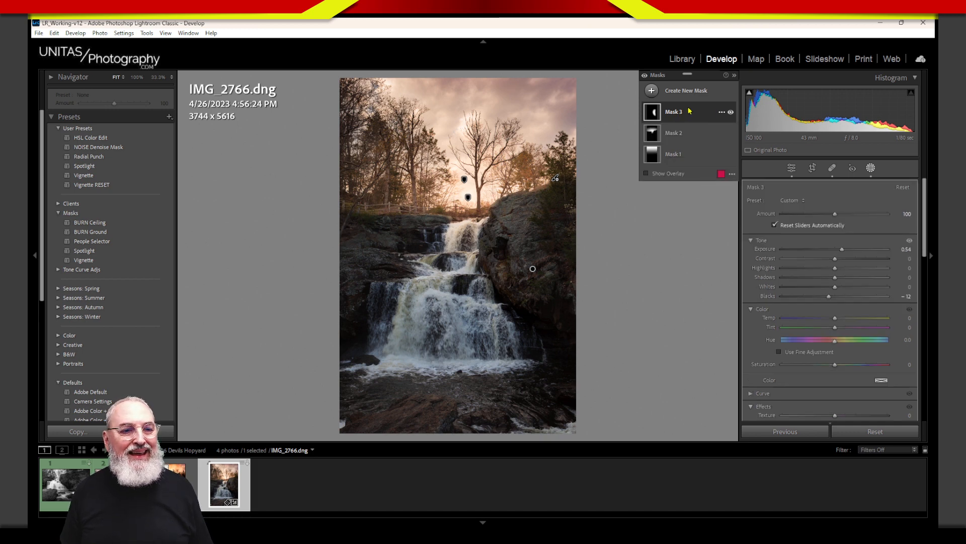
click(677, 156)
double_click(677, 156)
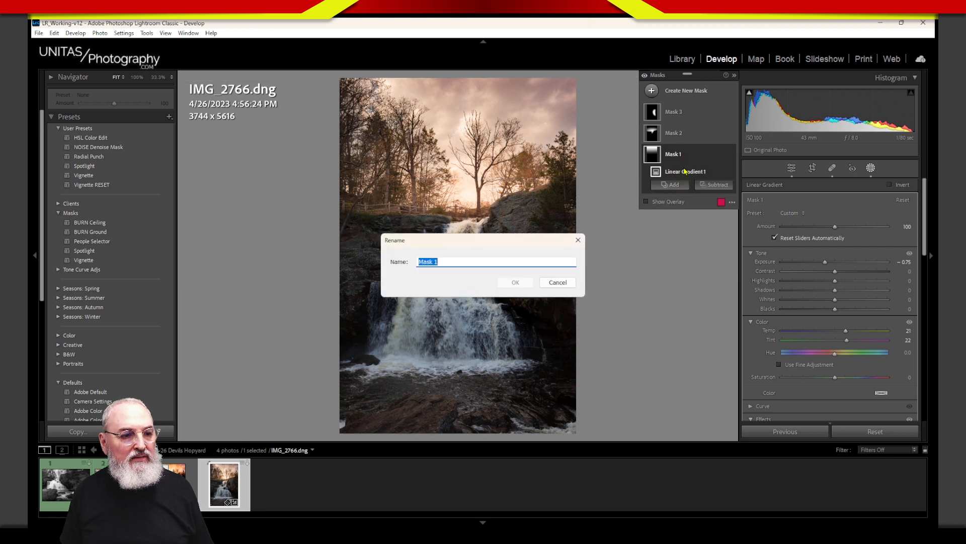
text(S)
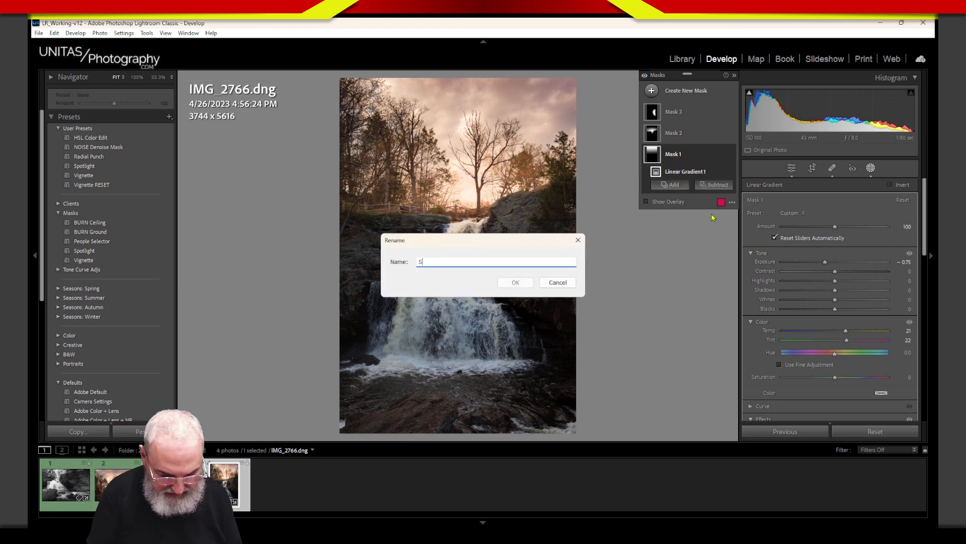
text(ky Tex)
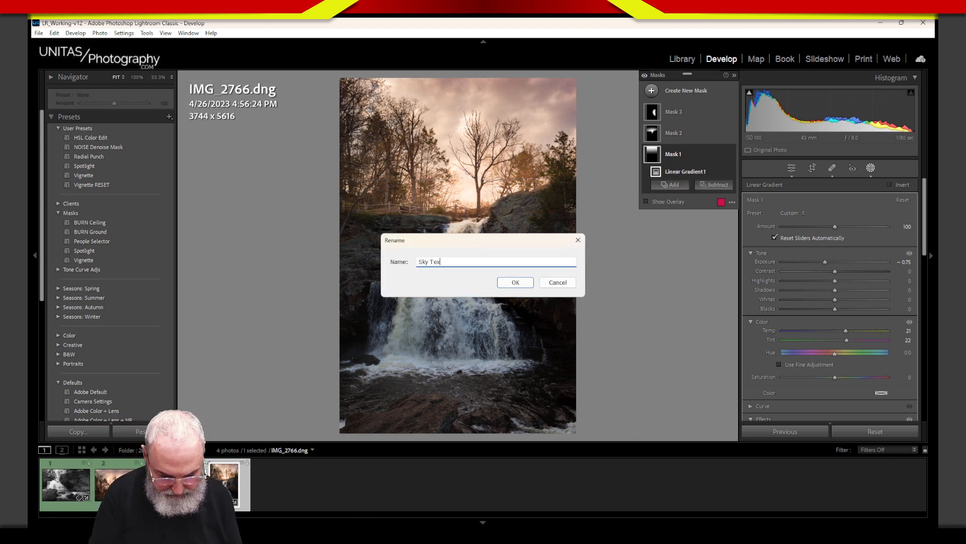
text(ture)
key(Return)
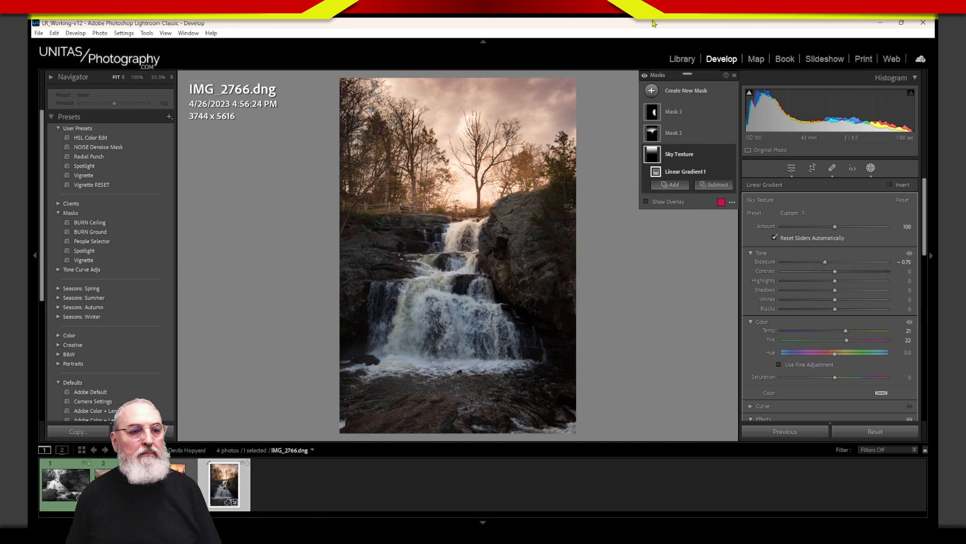
Rename Mask 2, the warm glow at the horizon, as "Sun spot".
click(681, 135)
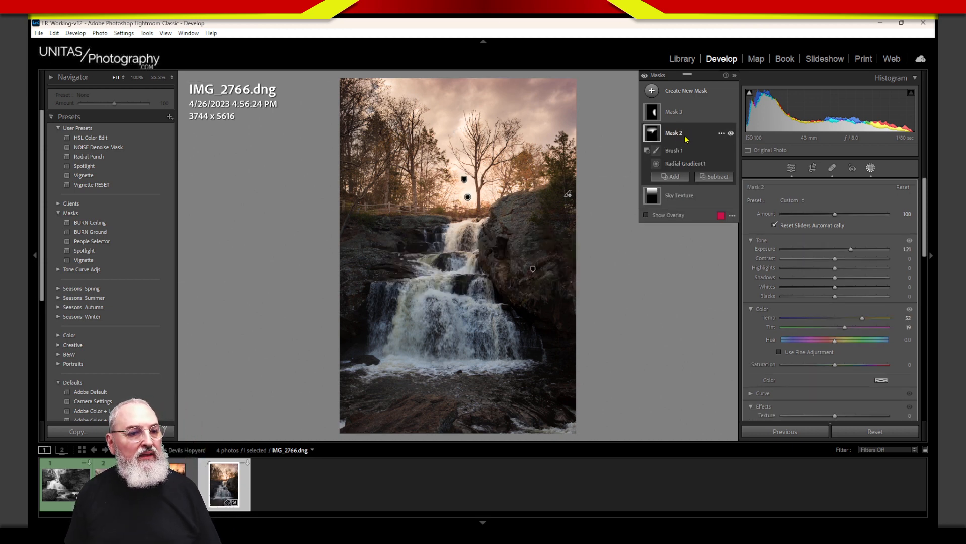
click(680, 136)
click(675, 139)
click(671, 136)
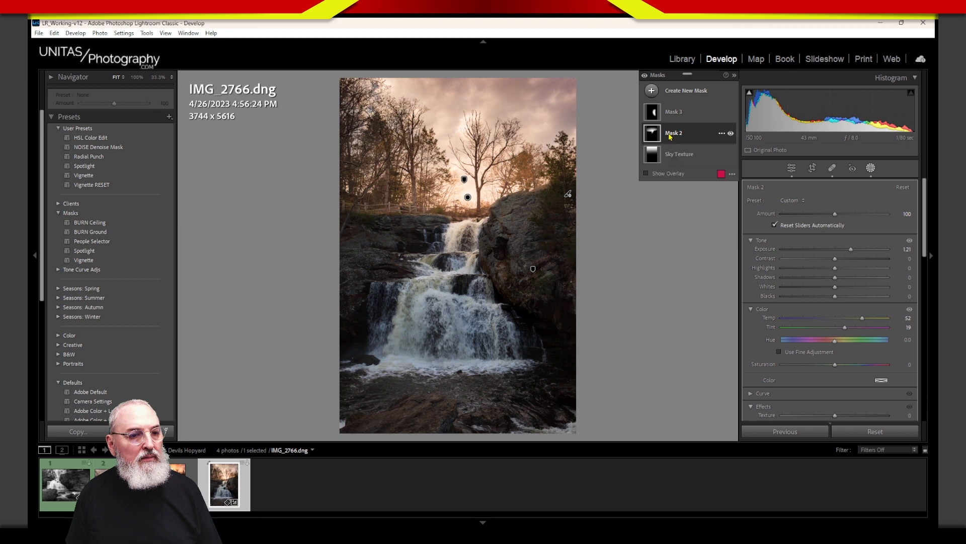
click(670, 133)
click(671, 131)
click(675, 130)
click(677, 131)
double_click(679, 131)
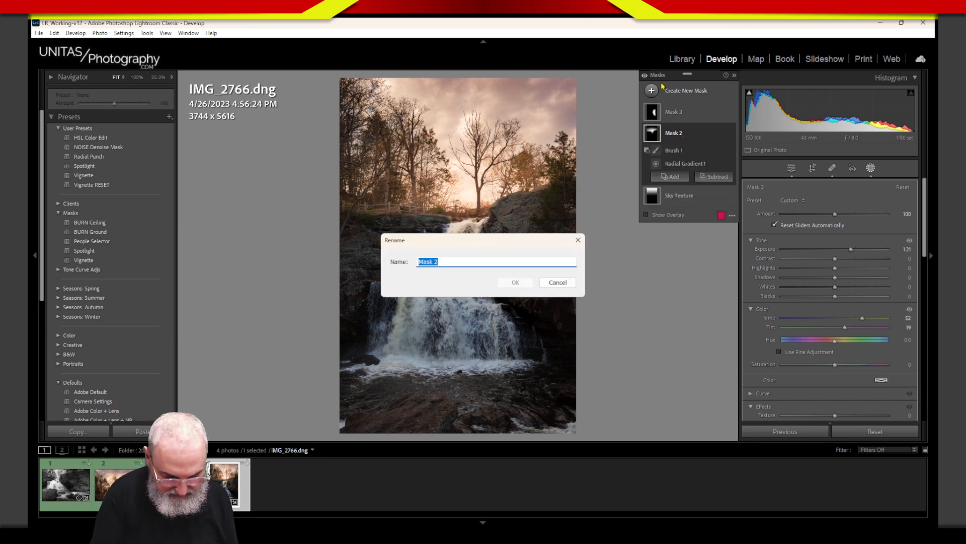
text(Sun spot)
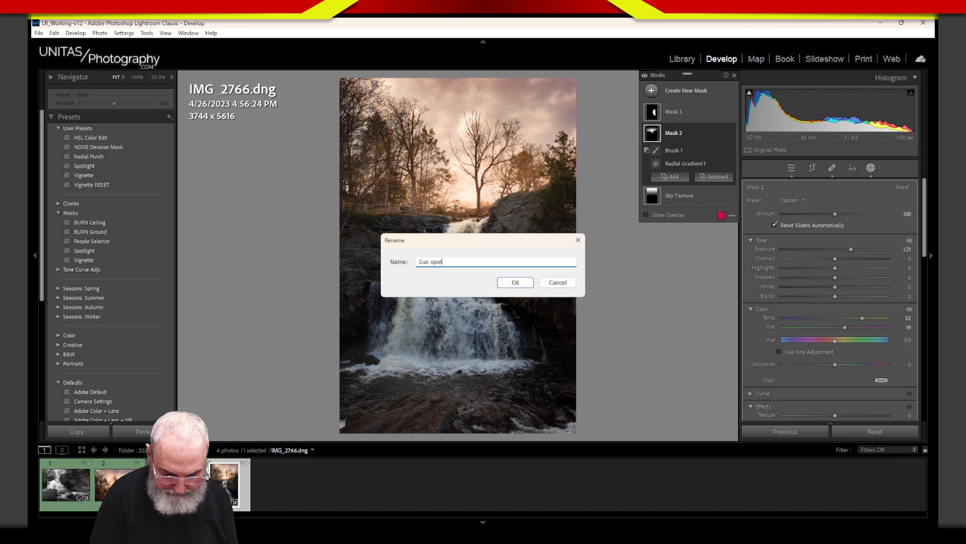
key(Return)
Rename Mask 3, the brightening on the right-hand rocks, as "Rock R".
click(669, 111)
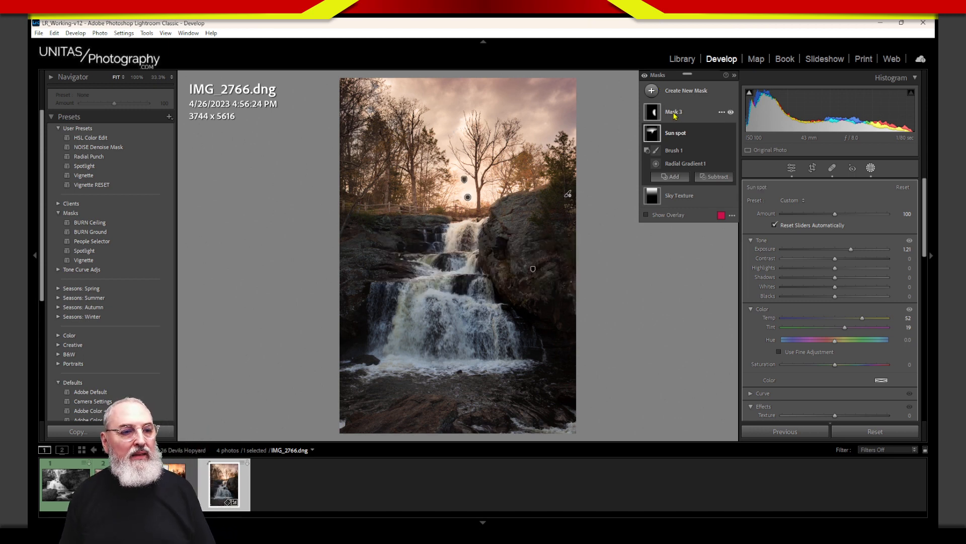
double_click(674, 112)
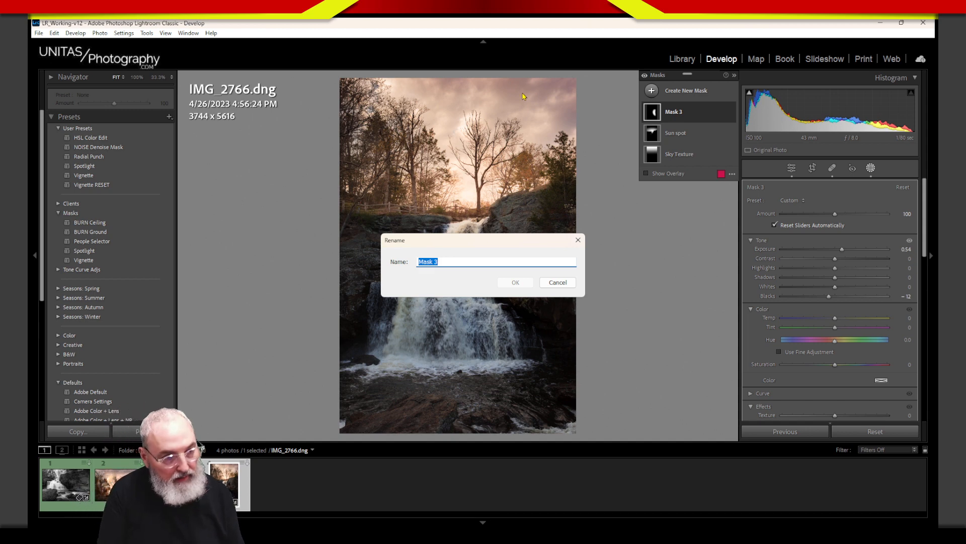
text(R)
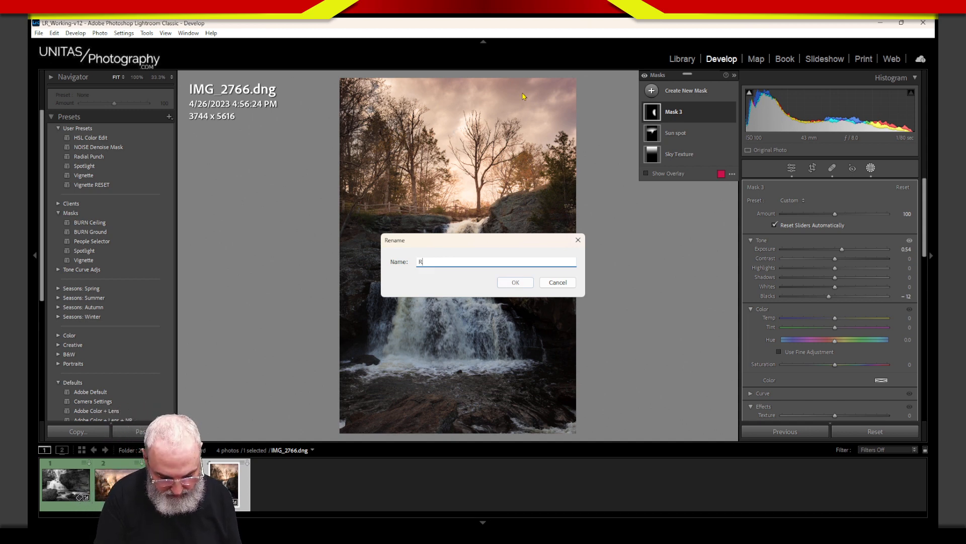
text(ock)
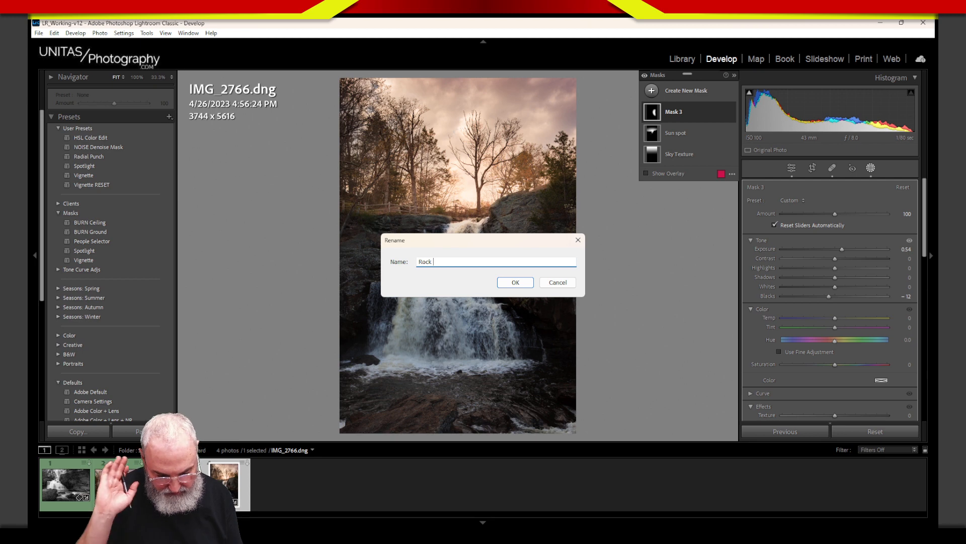
text( R)
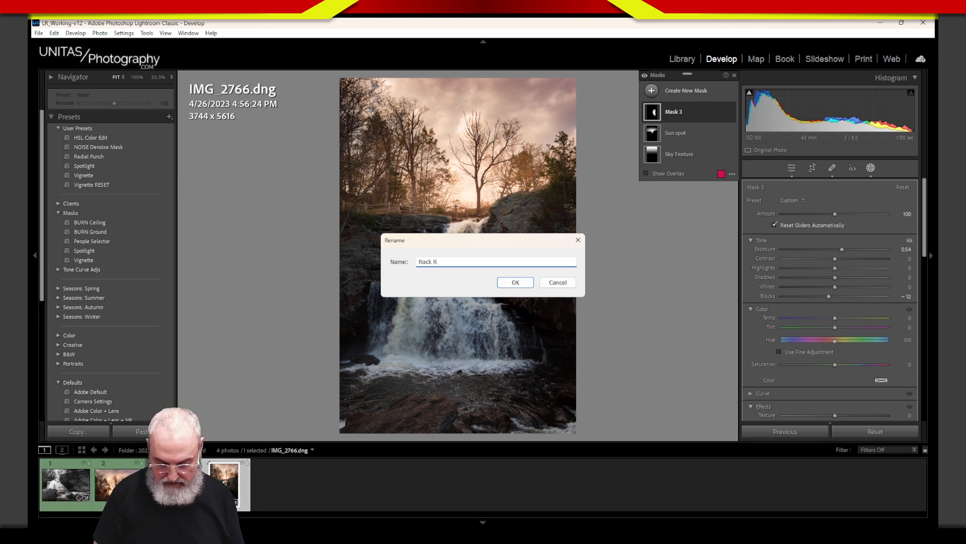
key(Return)
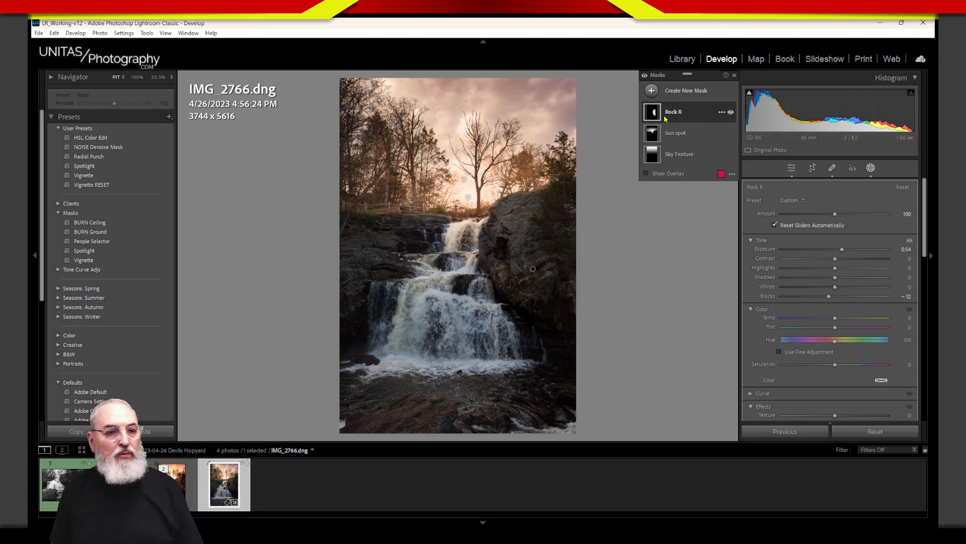
Duplicate the Rock R mask and rename the copy as "Rock L".
right_click(722, 112)
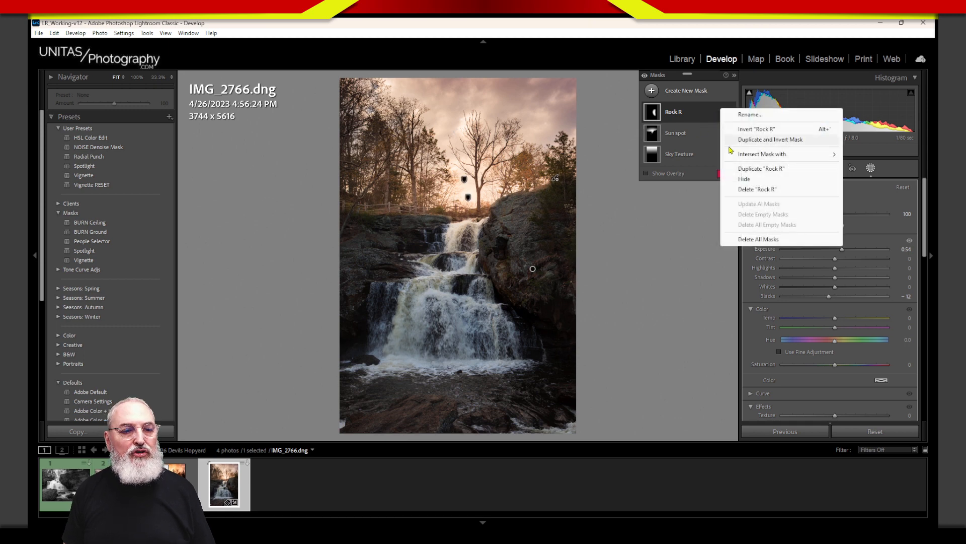
click(769, 169)
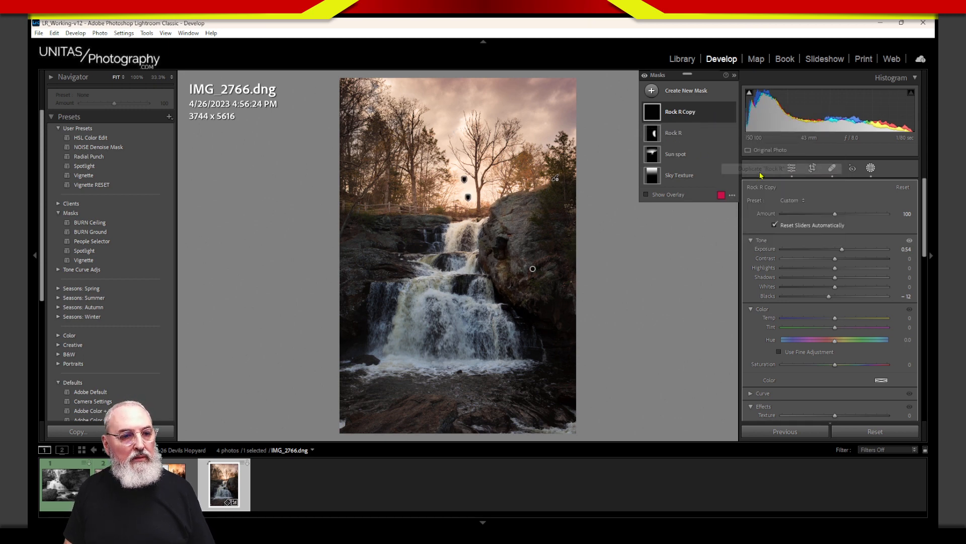
double_click(682, 113)
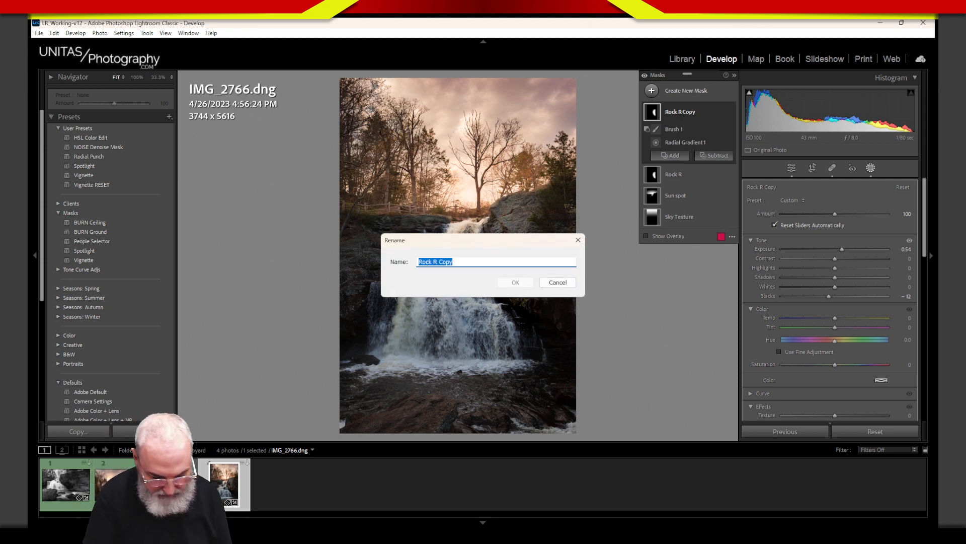
text(Ro)
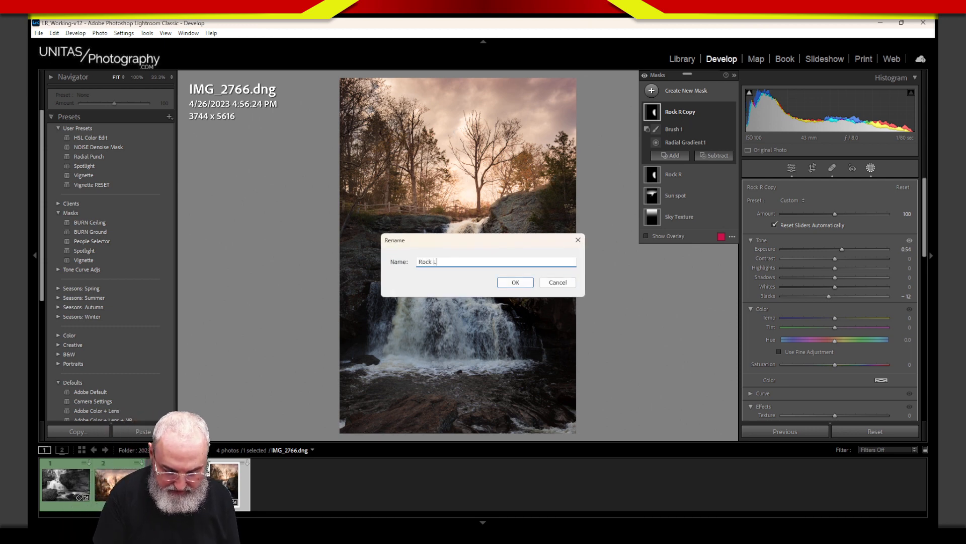
text(ck L)
key(Return)
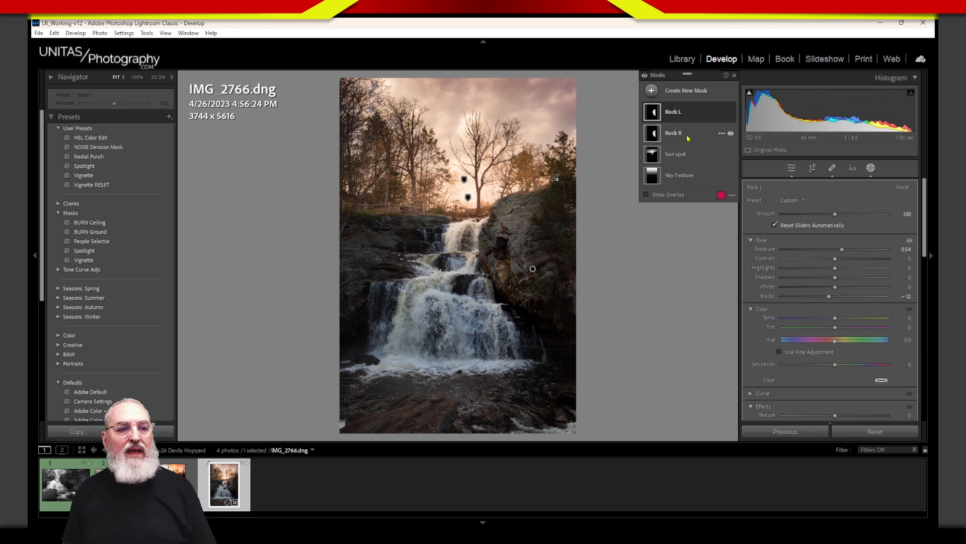
Delete the Brush 1 subtraction from the Rock L mask, keeping only its radial gradient.
click(667, 116)
click(674, 129)
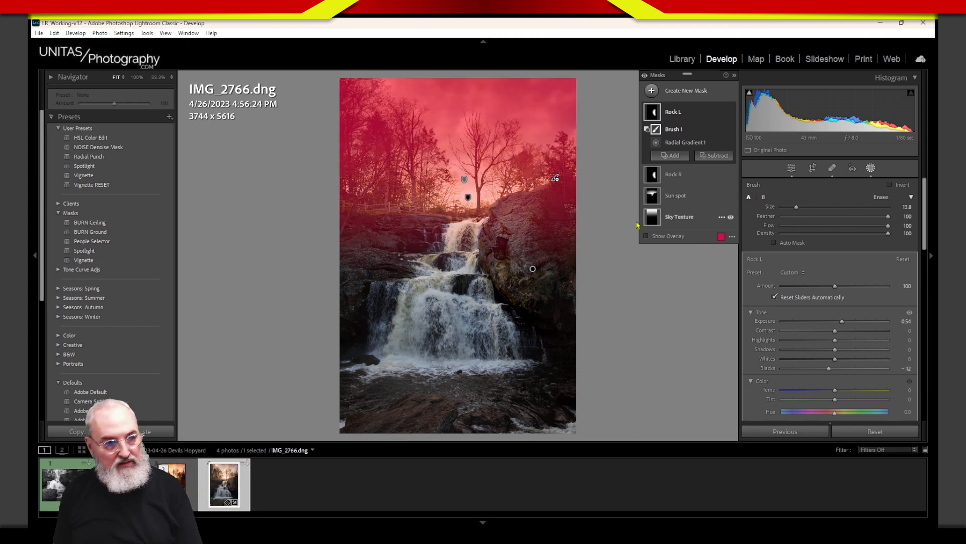
key(Delete)
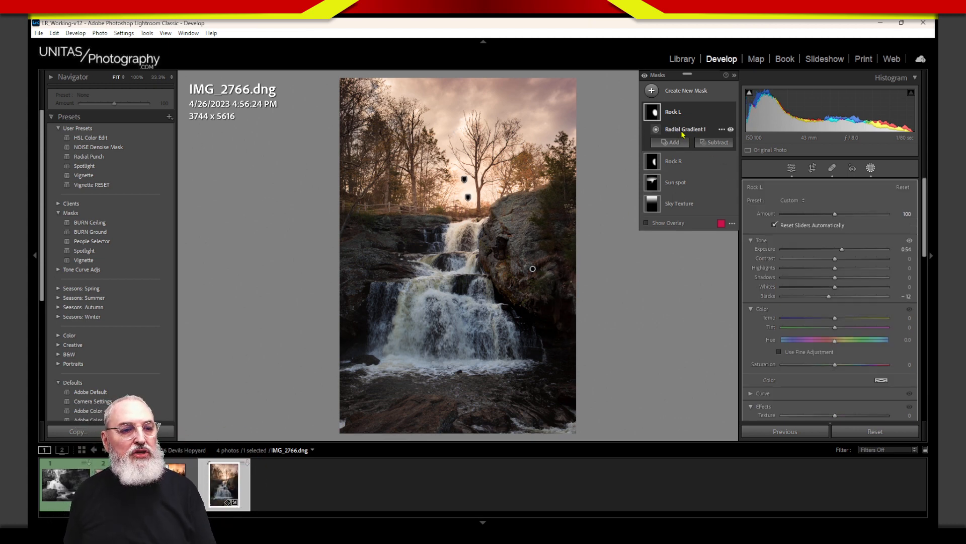
Move Rock L's radial gradient onto the rocks left of the waterfall and rotate it to lean right along their slope.
click(682, 130)
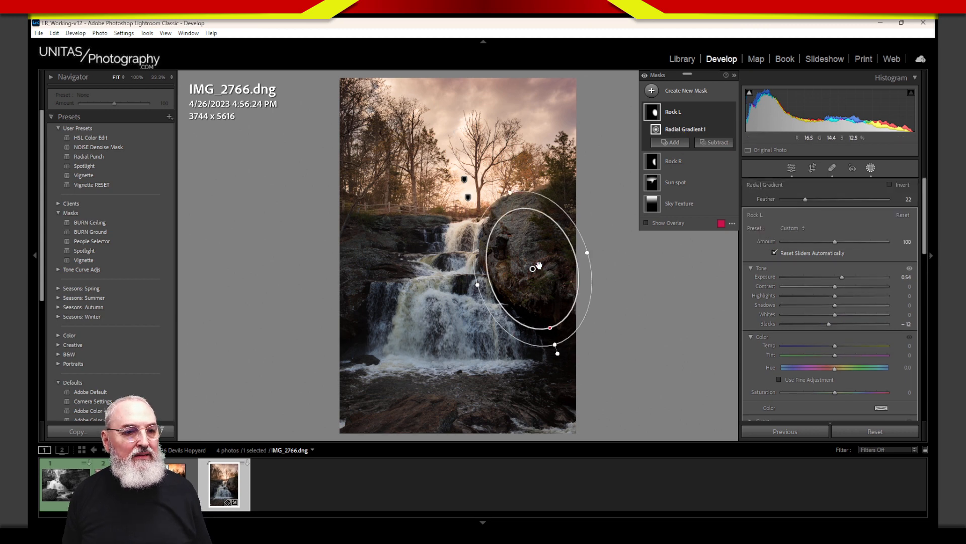
drag(532, 270, 378, 264)
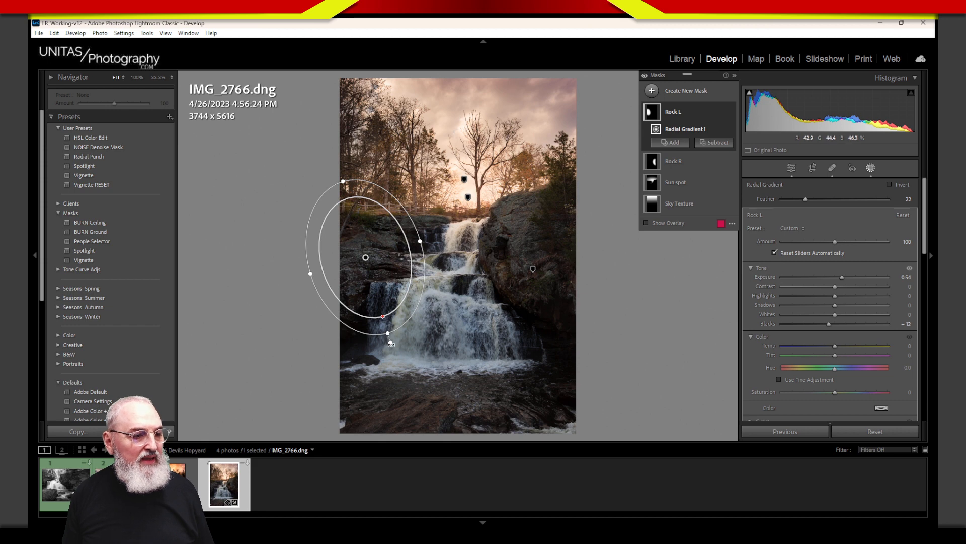
drag(383, 345, 320, 348)
drag(349, 290, 362, 307)
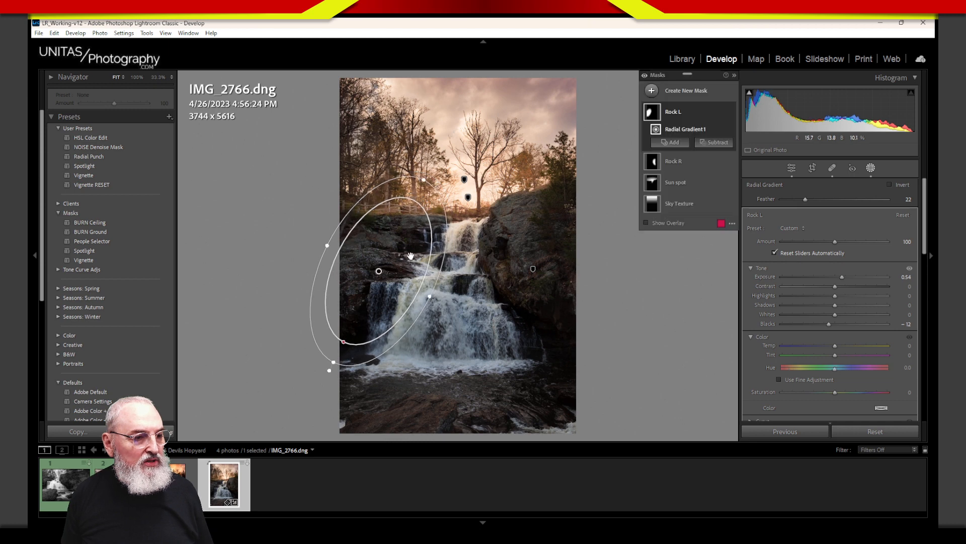
drag(330, 371, 320, 373)
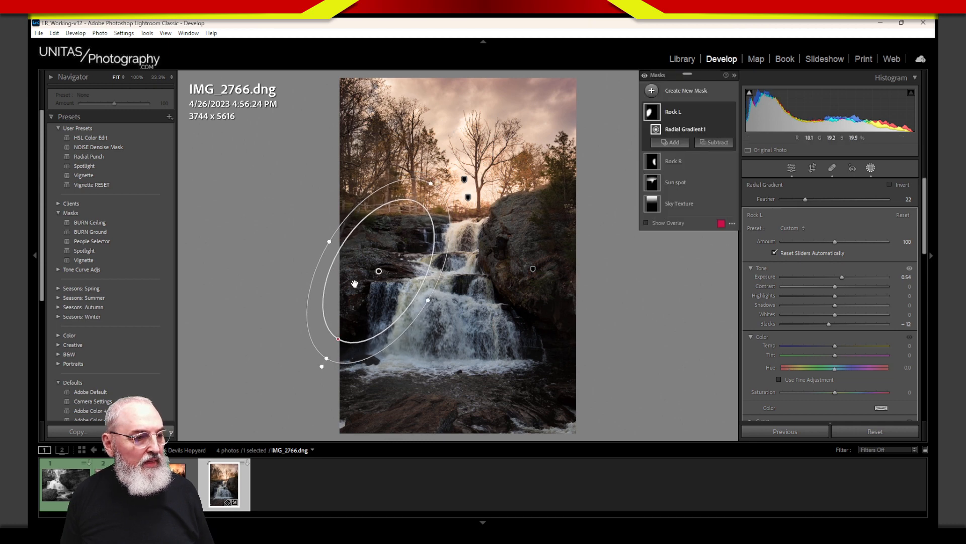
drag(354, 306, 355, 300)
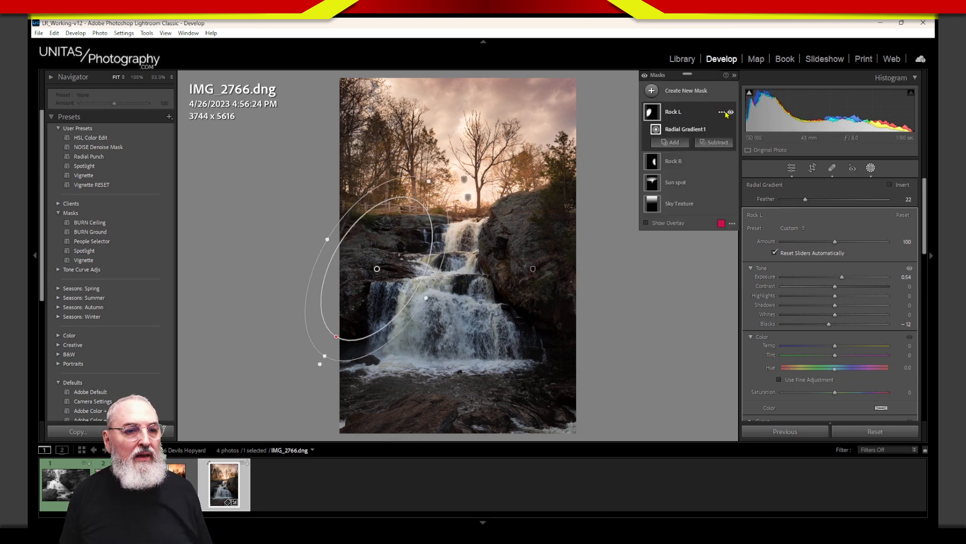
Toggle the Rock L mask off and on to check its effect on the left-hand rocks.
click(731, 112)
click(730, 112)
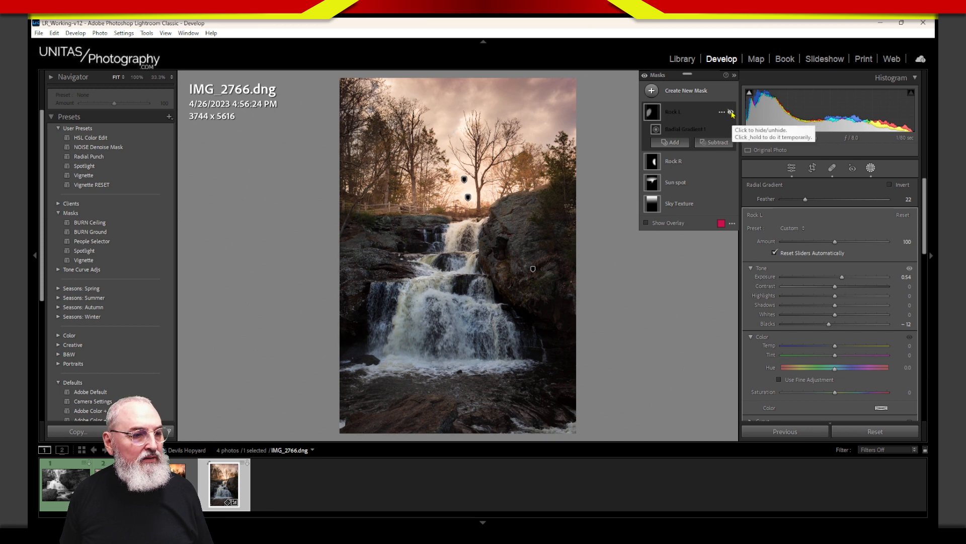
click(730, 111)
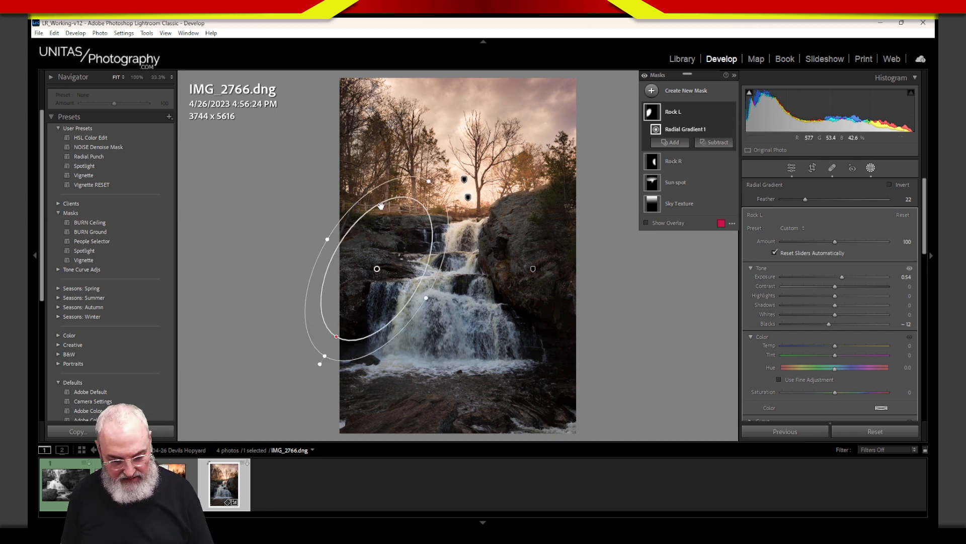
key(ctrl+2)
mouse_move(425, 176)
mouse_down()
mouse_move(406, 219)
mouse_move(360, 204)
mouse_move(401, 164)
mouse_up()
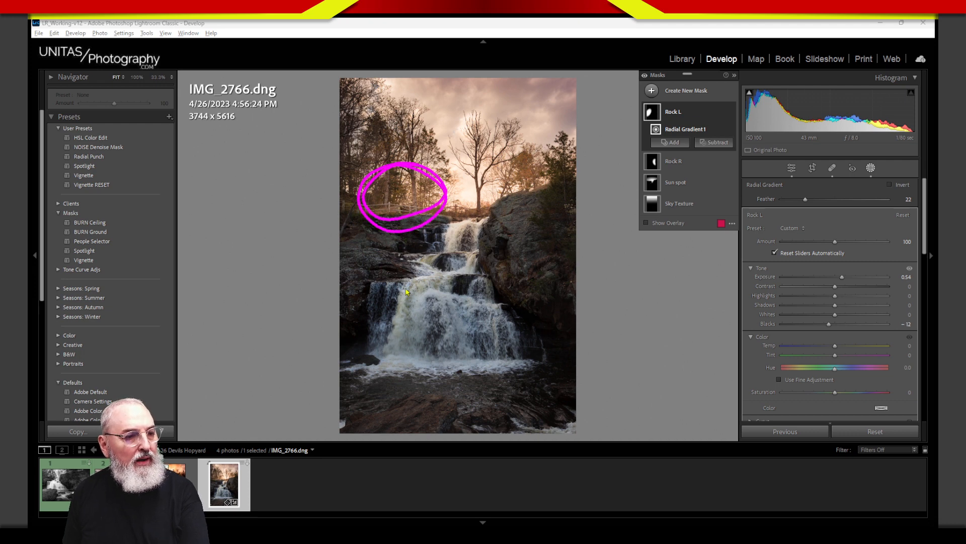
key(Escape)
Shrink and narrow Rock L's radial gradient, tilt it further and reposition it over the left-hand rocks beside the upper falls.
drag(401, 246, 393, 264)
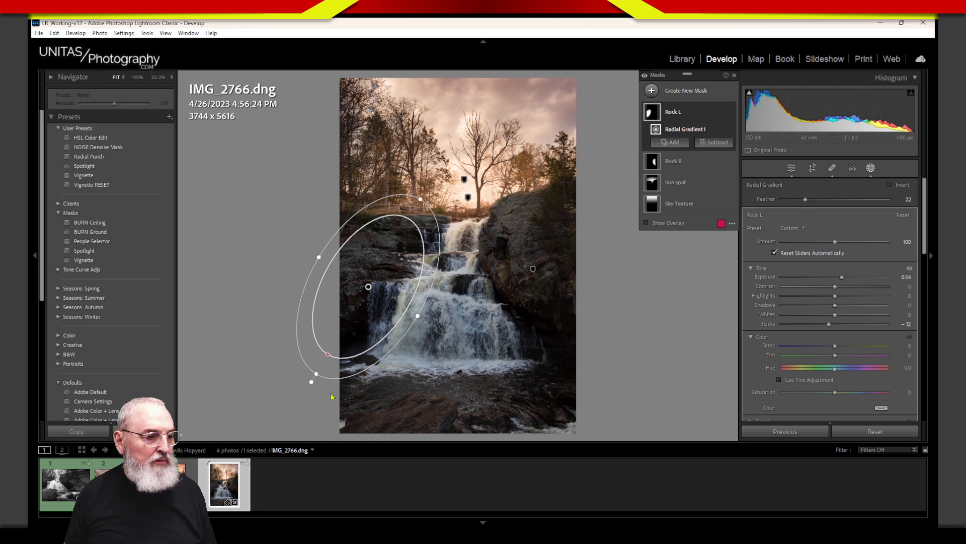
drag(317, 375, 350, 335)
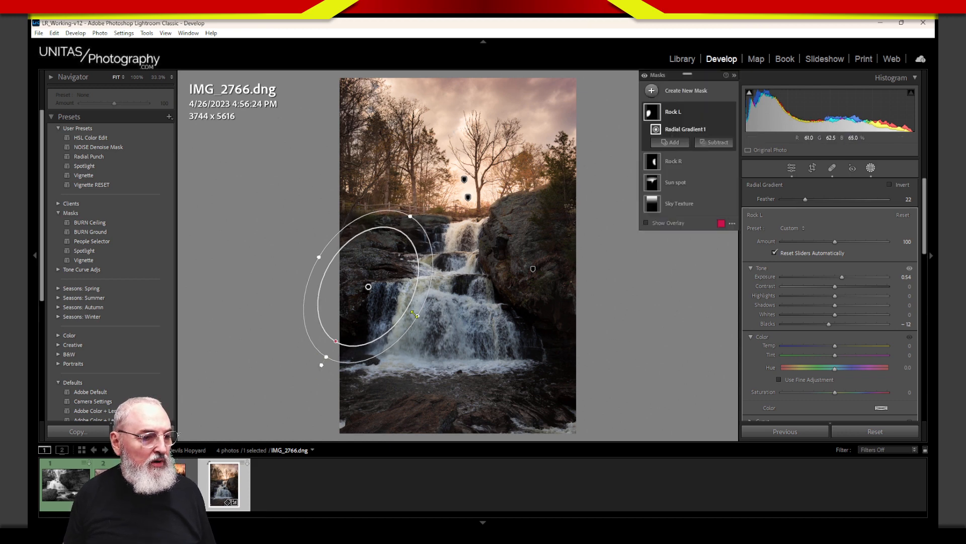
drag(414, 314, 393, 294)
drag(329, 356, 318, 349)
drag(354, 303, 360, 293)
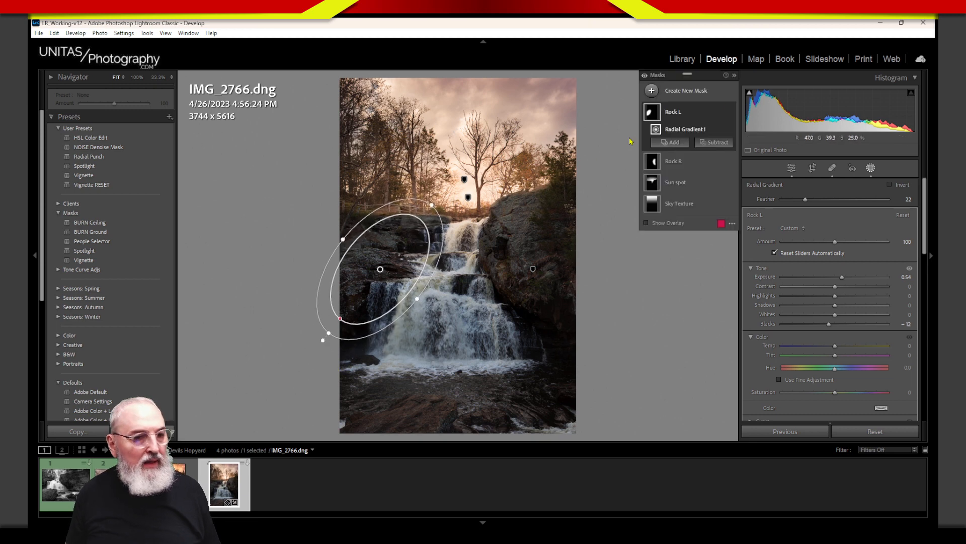
Subtract from Rock L with a brush along the tree line and the outer left edge of the rocks.
click(715, 143)
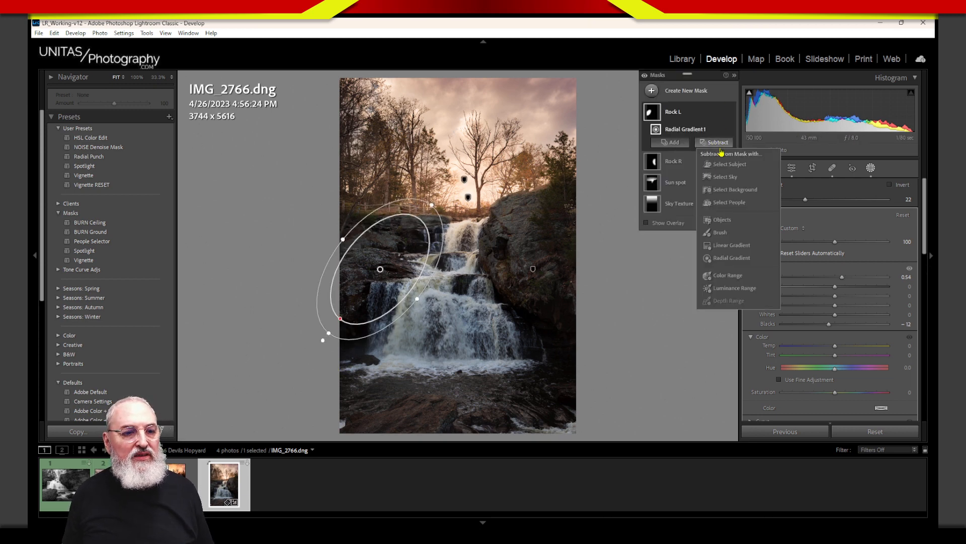
click(720, 232)
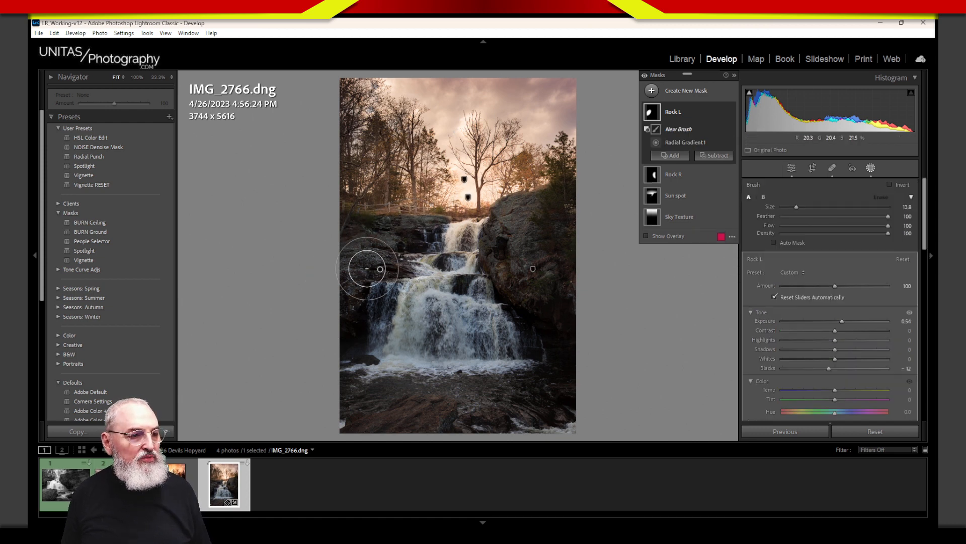
mouse_move(405, 194)
mouse_down()
mouse_move(371, 203)
mouse_move(345, 248)
mouse_move(353, 218)
mouse_move(330, 276)
mouse_up()
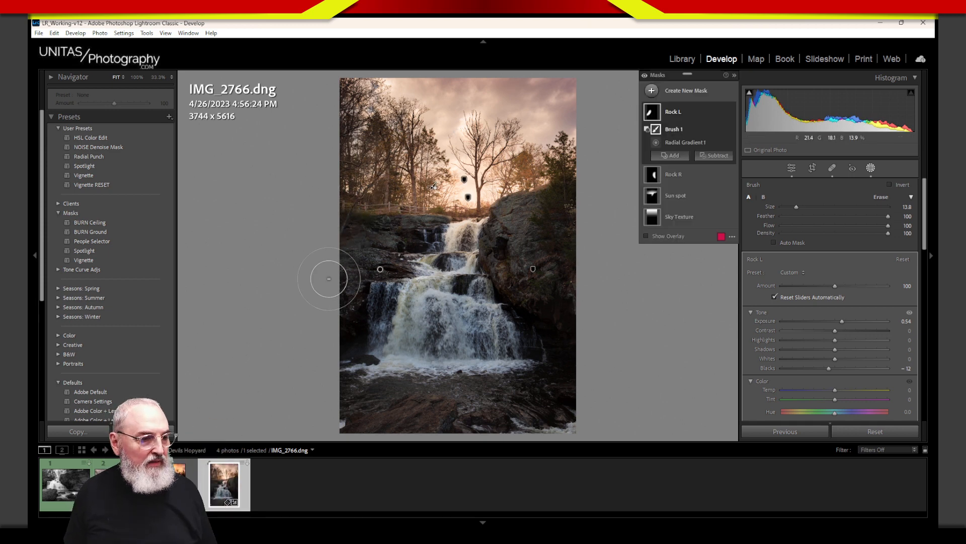
mouse_move(329, 278)
mouse_down()
mouse_move(356, 216)
mouse_move(327, 255)
mouse_move(370, 221)
mouse_up()
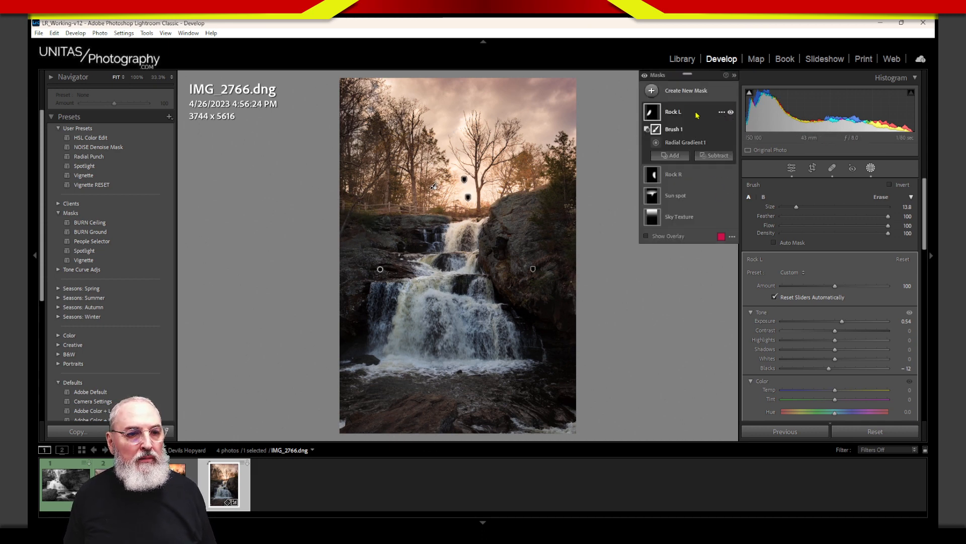
Toggle the Rock L mask repeatedly to compare the left-hand rocks with and without the brushed-out light.
click(675, 113)
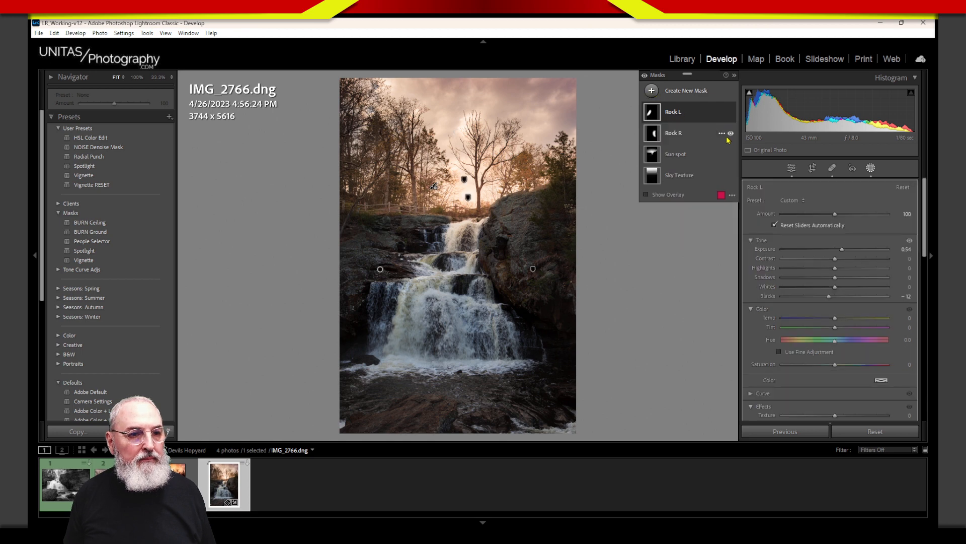
click(731, 113)
click(731, 112)
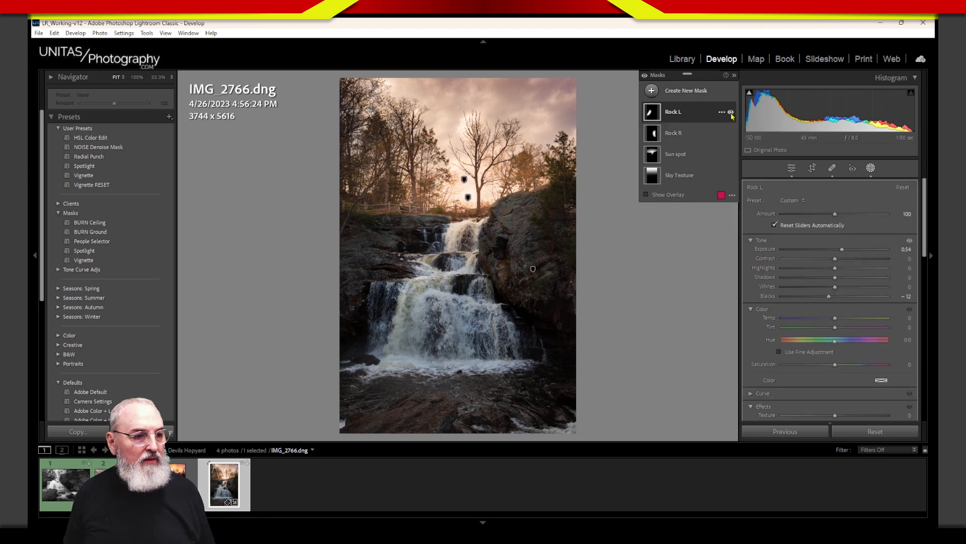
click(731, 112)
click(730, 113)
click(730, 112)
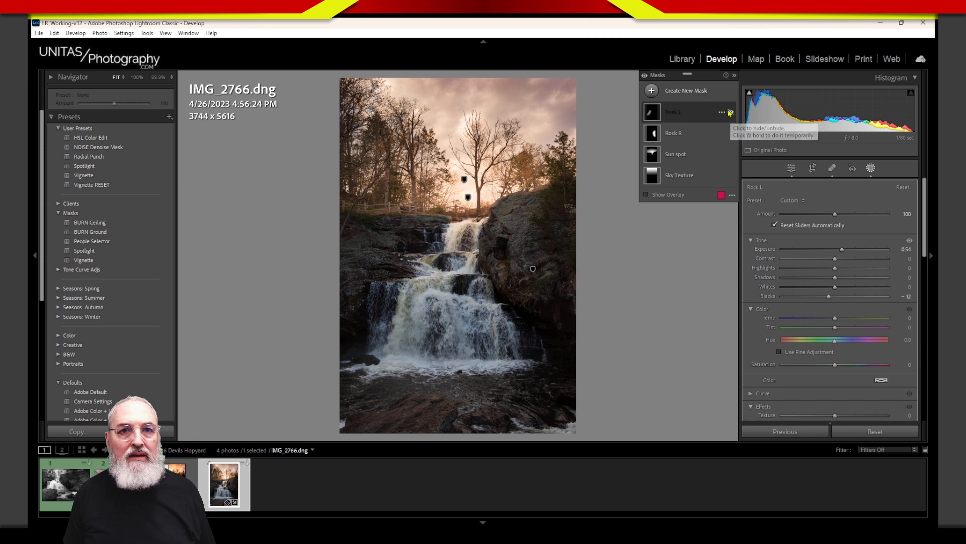
click(731, 112)
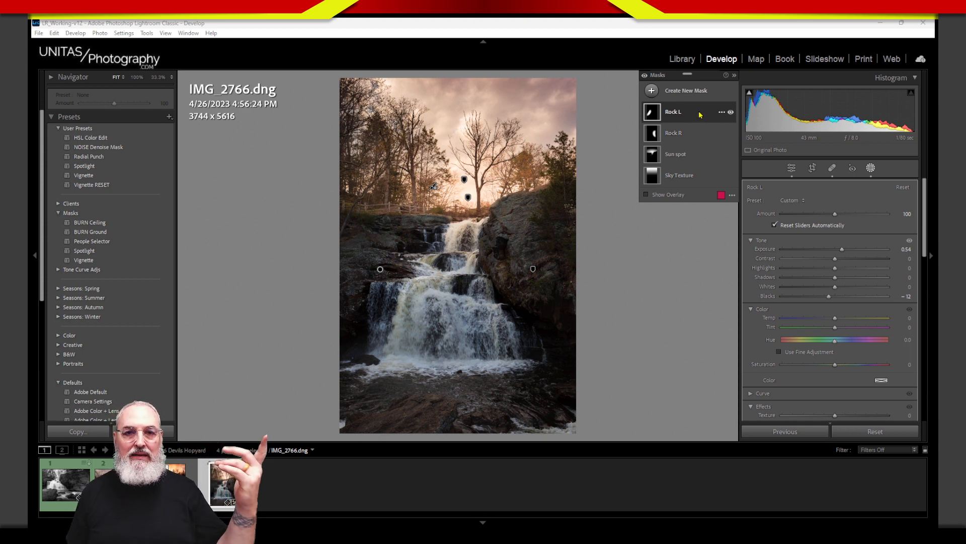
Create a new linear gradient mask rising from the photo's bottom edge to the upper part of the main waterfall.
click(666, 91)
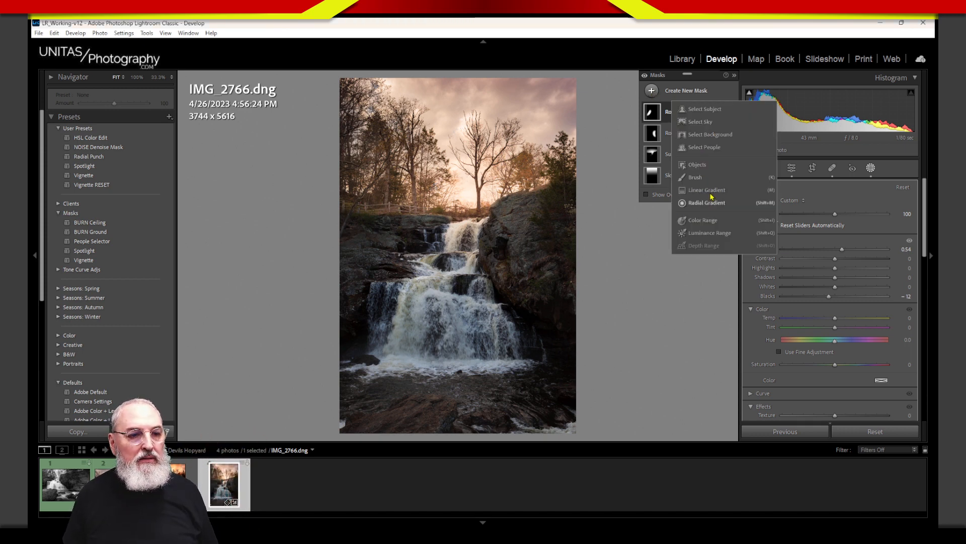
click(702, 199)
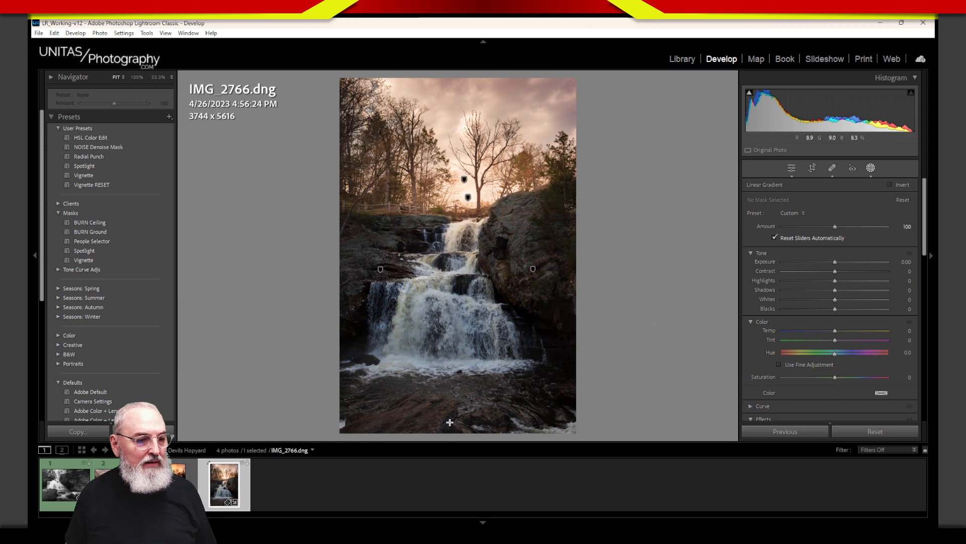
drag(451, 433, 453, 298)
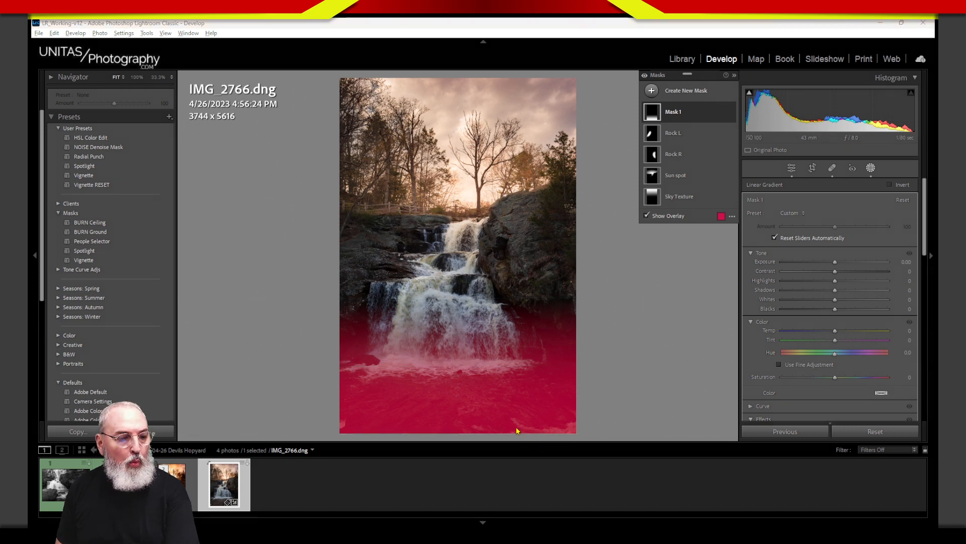
drag(515, 426, 521, 437)
mouse_move(530, 414)
mouse_down()
mouse_move(529, 426)
mouse_move(564, 386)
mouse_move(579, 424)
mouse_move(588, 394)
mouse_up()
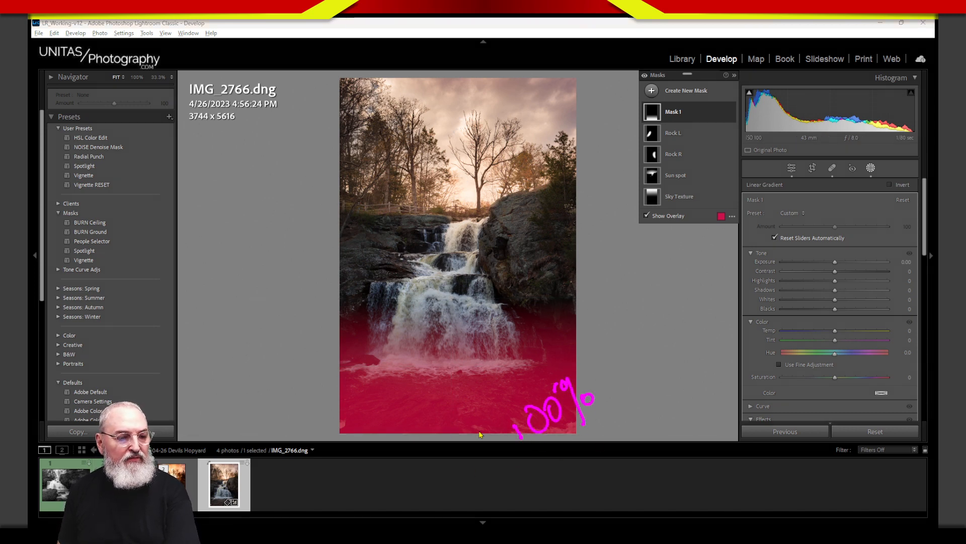
mouse_move(448, 434)
mouse_down()
mouse_move(485, 427)
mouse_move(427, 432)
mouse_up()
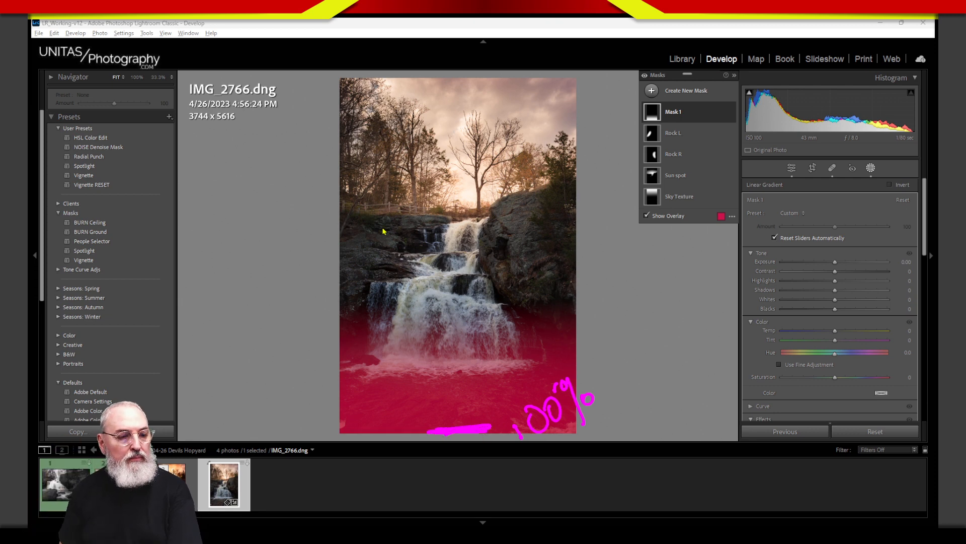
mouse_move(401, 365)
mouse_down()
mouse_move(565, 361)
mouse_move(550, 341)
mouse_move(591, 353)
mouse_move(589, 322)
mouse_move(610, 340)
mouse_up()
drag(403, 279, 532, 272)
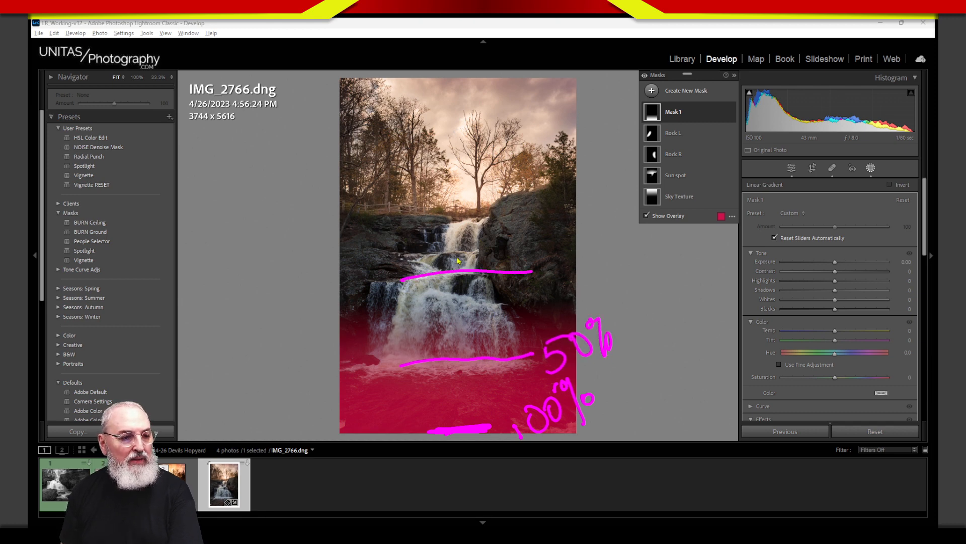
mouse_move(458, 260)
mouse_down()
mouse_move(467, 238)
mouse_move(481, 272)
mouse_up()
mouse_move(487, 249)
mouse_down()
mouse_move(489, 260)
mouse_move(491, 246)
mouse_up()
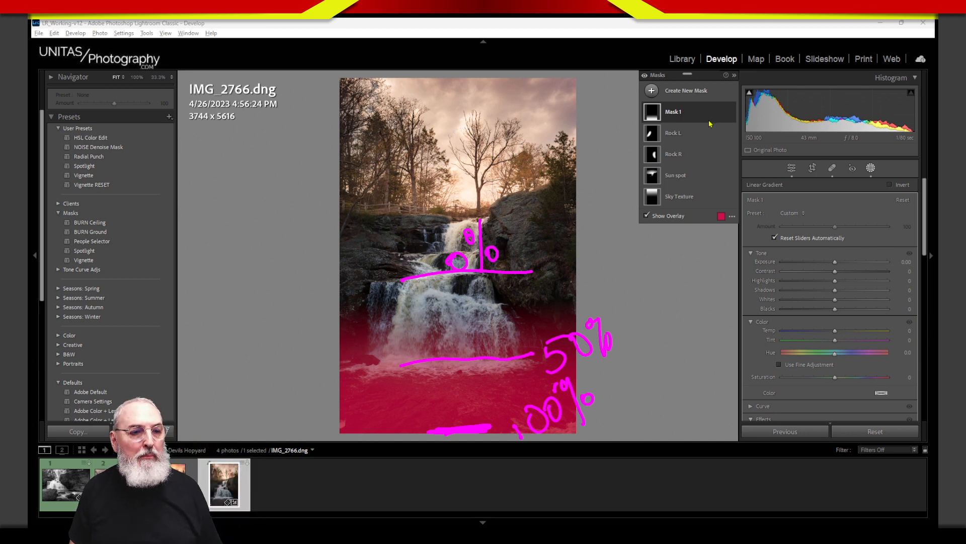
key(Escape)
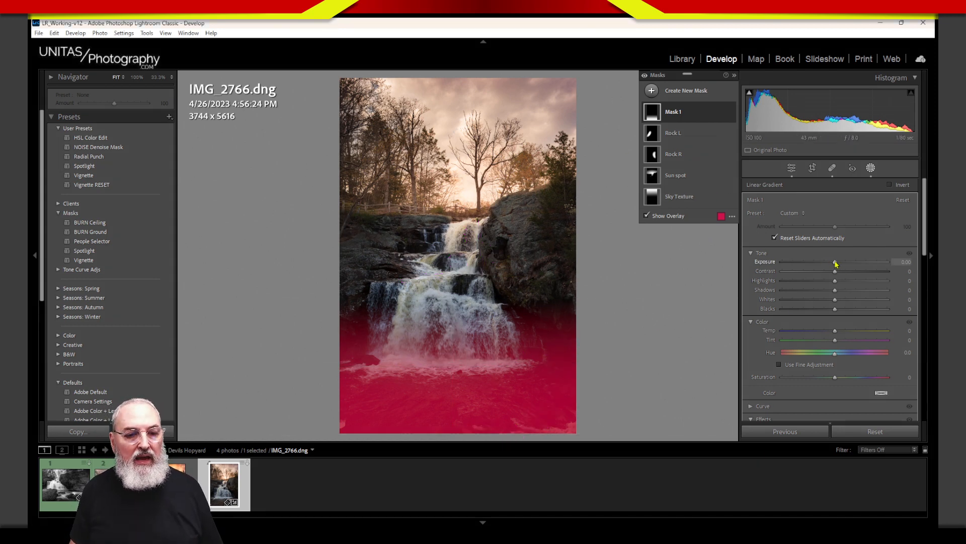
Darken the foreground by setting the new linear gradient mask's Exposure to -1.00.
click(901, 261)
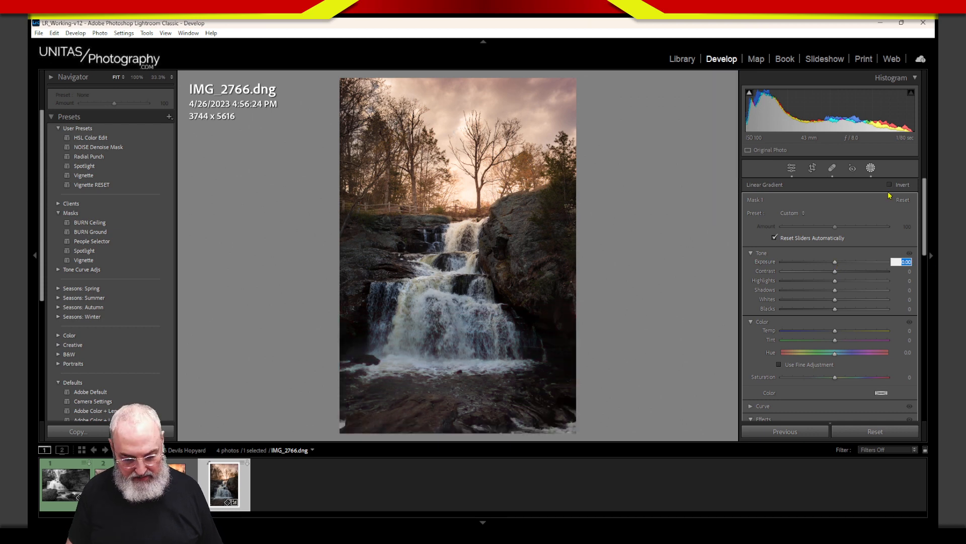
text(-1)
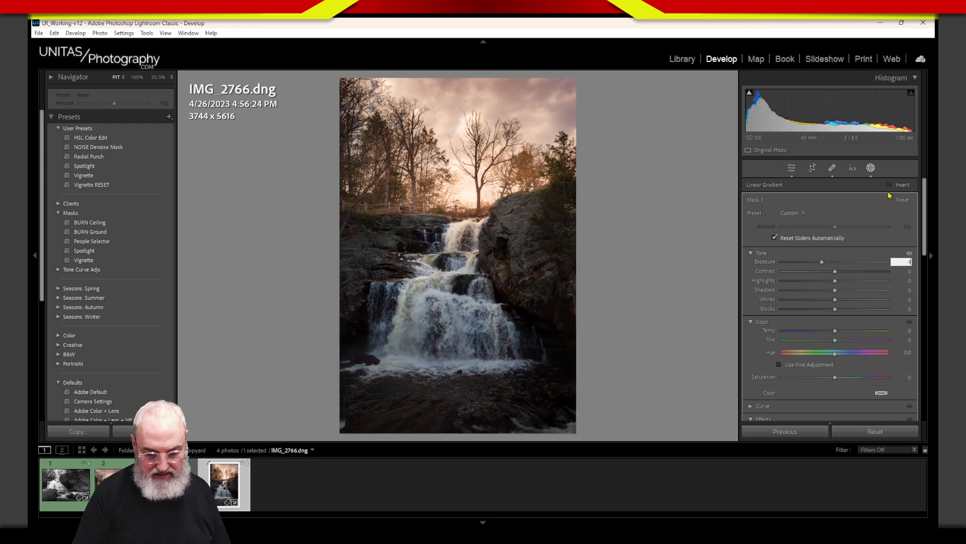
key(Return)
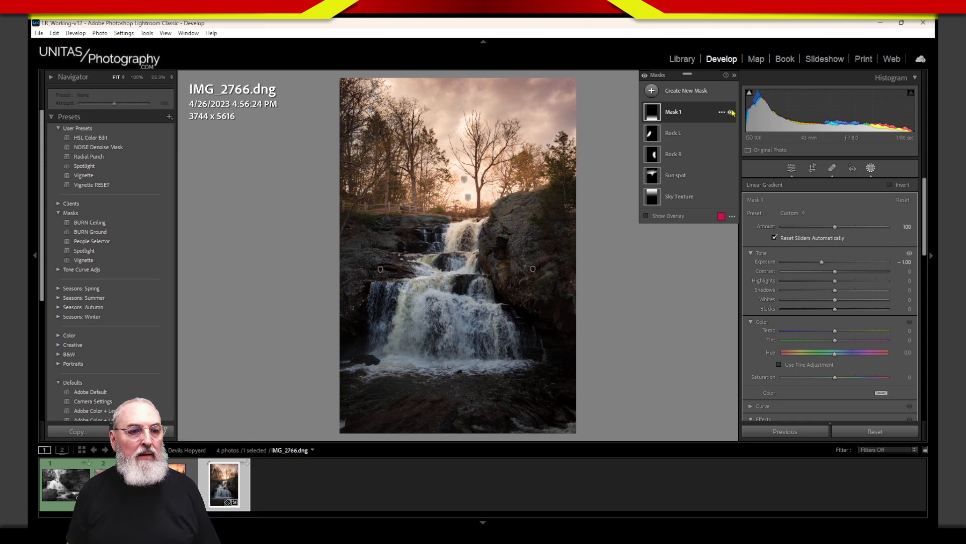
Toggle the foreground gradient mask repeatedly to compare the lower falls and water with and without the darkening.
click(731, 112)
click(731, 113)
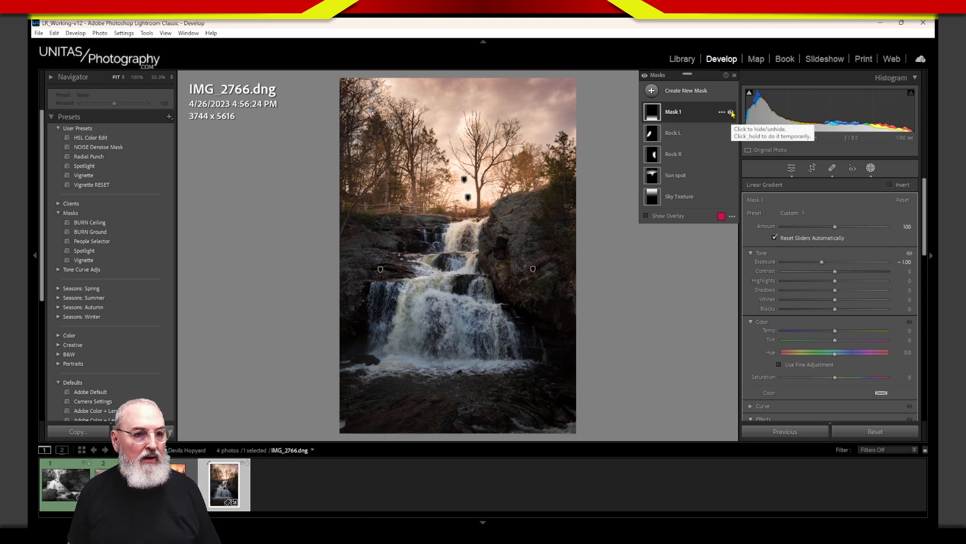
click(731, 112)
click(731, 113)
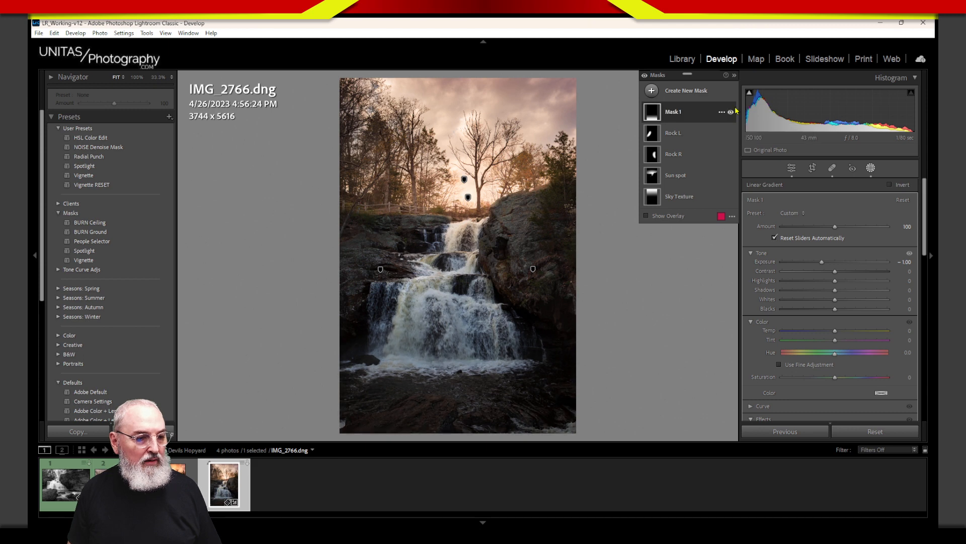
click(732, 112)
click(731, 113)
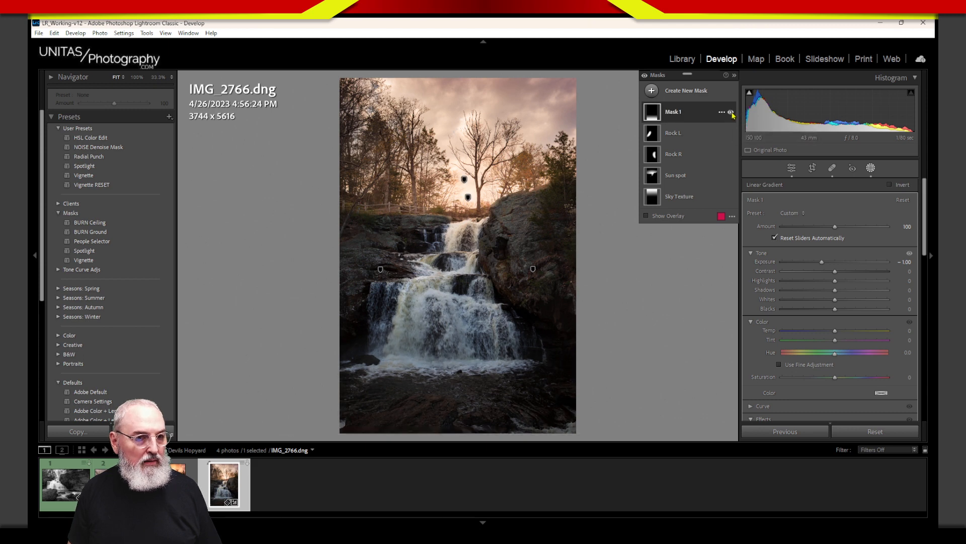
click(731, 112)
click(731, 112)
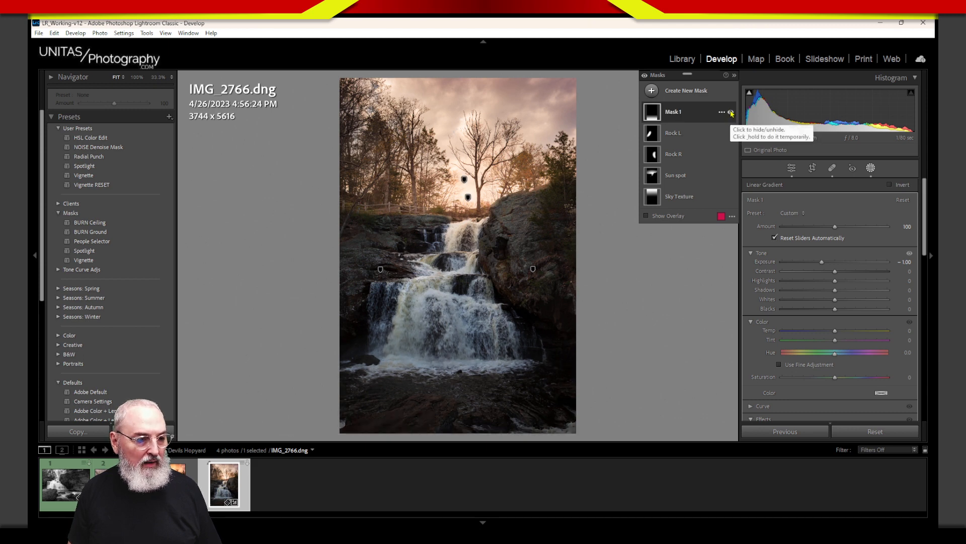
click(731, 113)
click(730, 112)
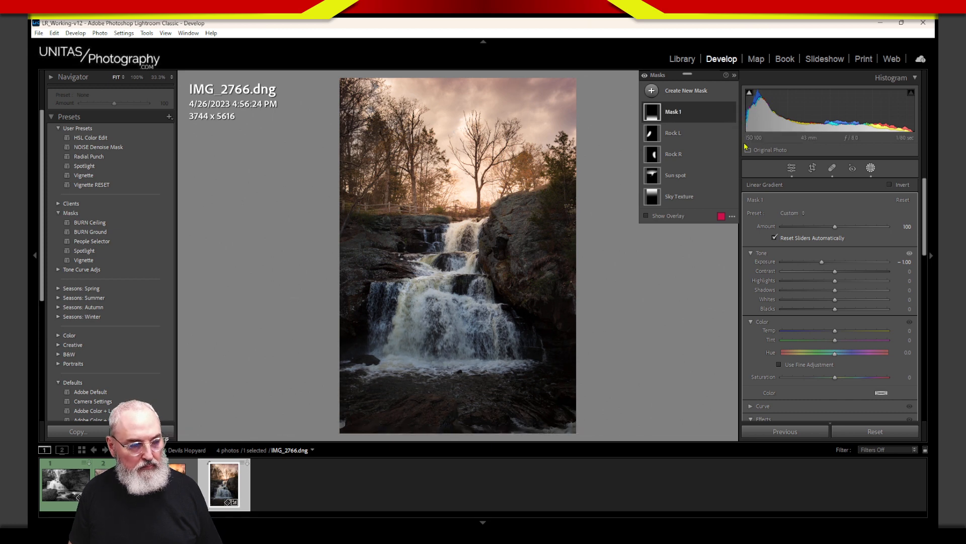
Open the foreground gradient mask's Exposure value for editing.
click(905, 261)
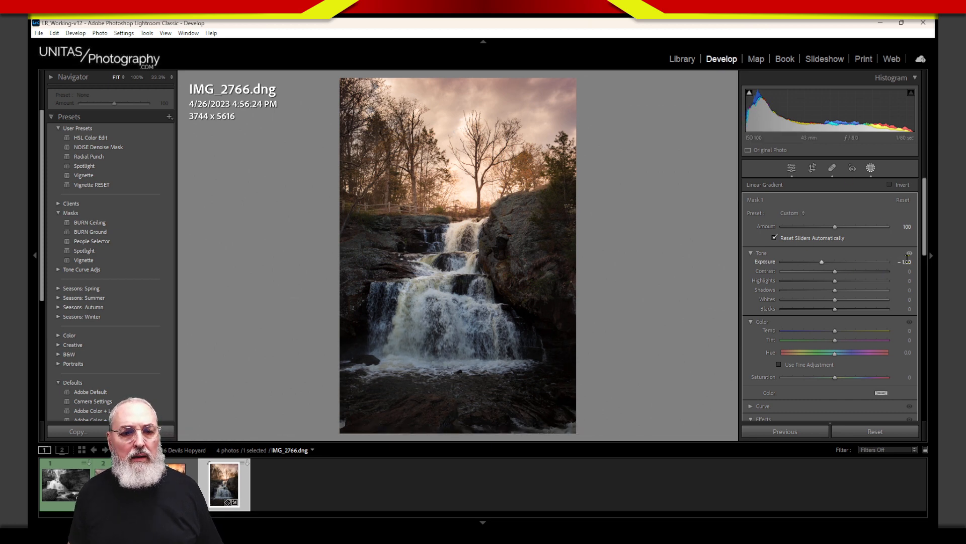
Set the linear gradient mask's Exposure to -2.00 and lower its upper edge toward the base of the waterfall.
text(-2)
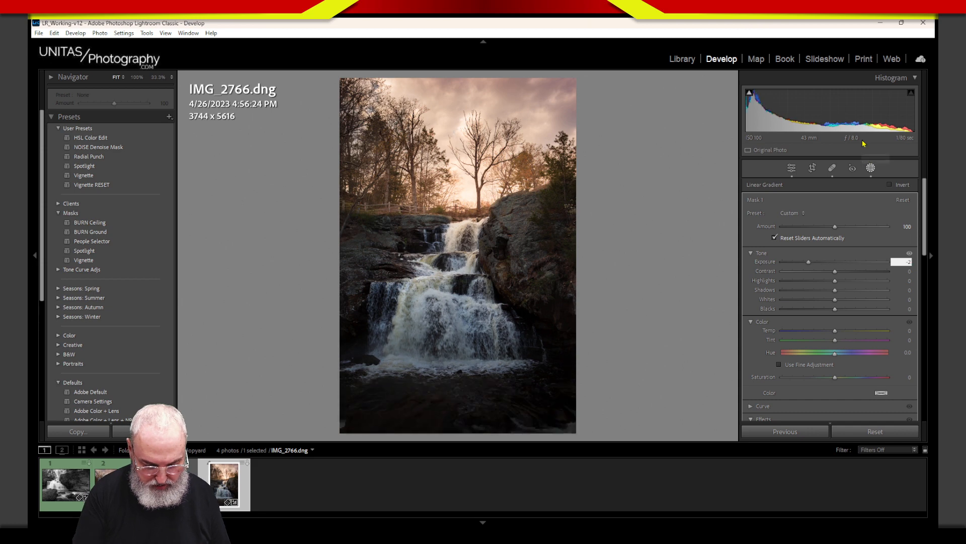
key(Return)
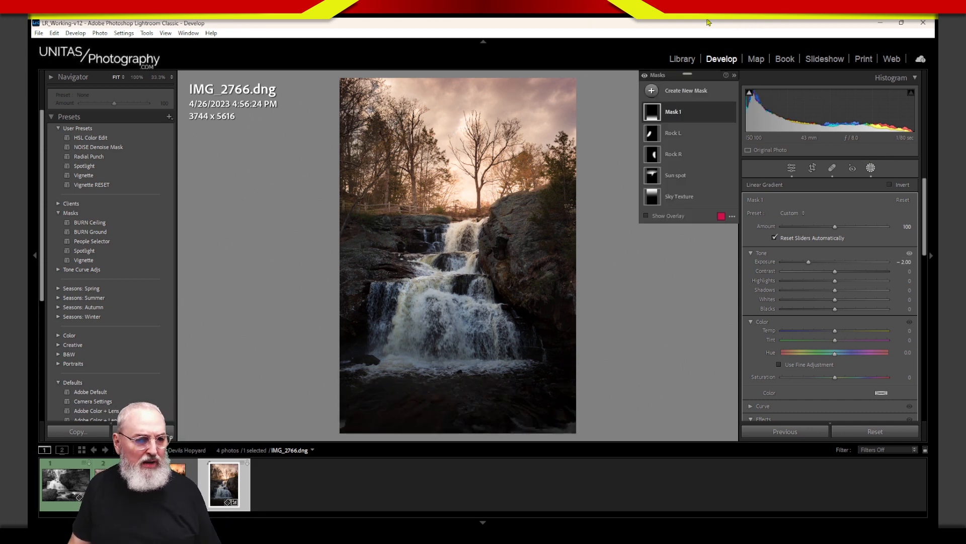
mouse_move(443, 356)
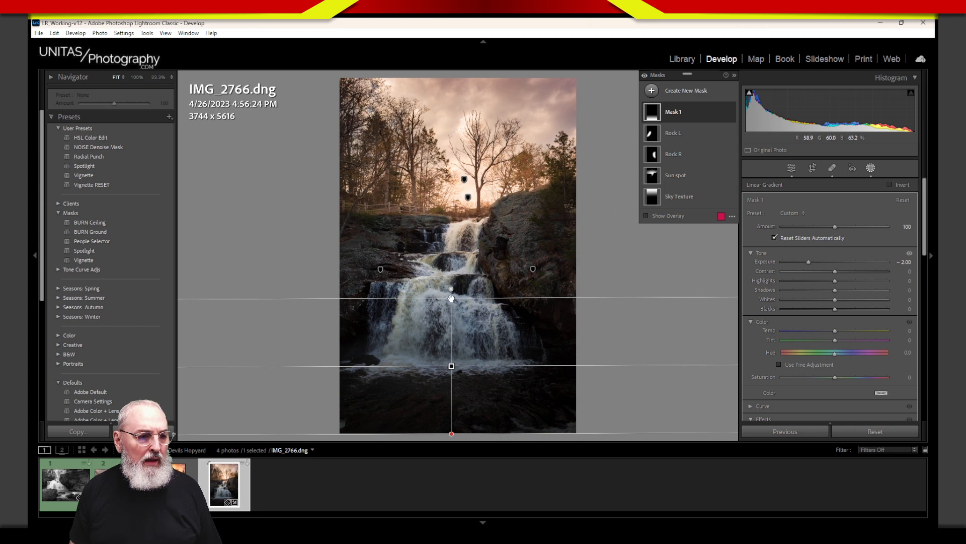
drag(451, 298, 452, 336)
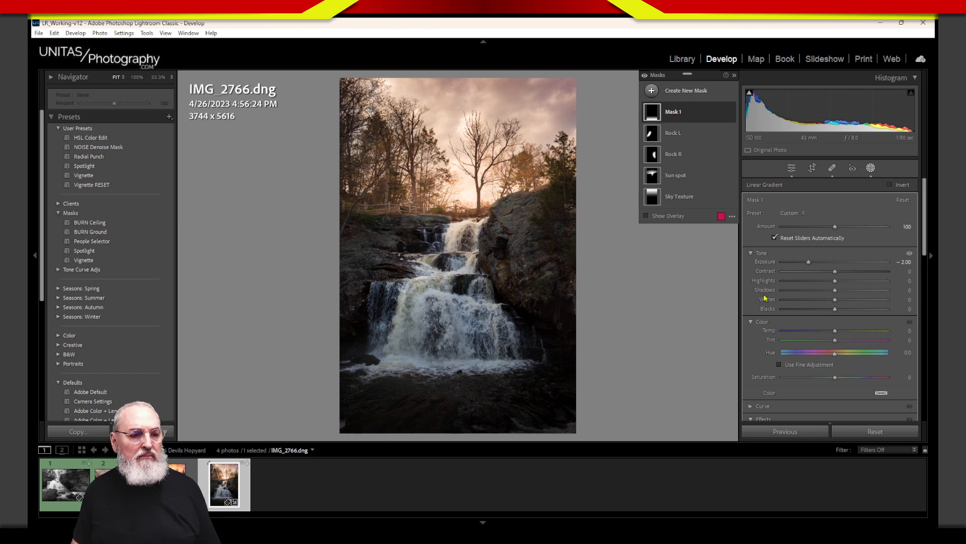
Compare the whole photo with Mask 1 hidden and shown.
click(730, 113)
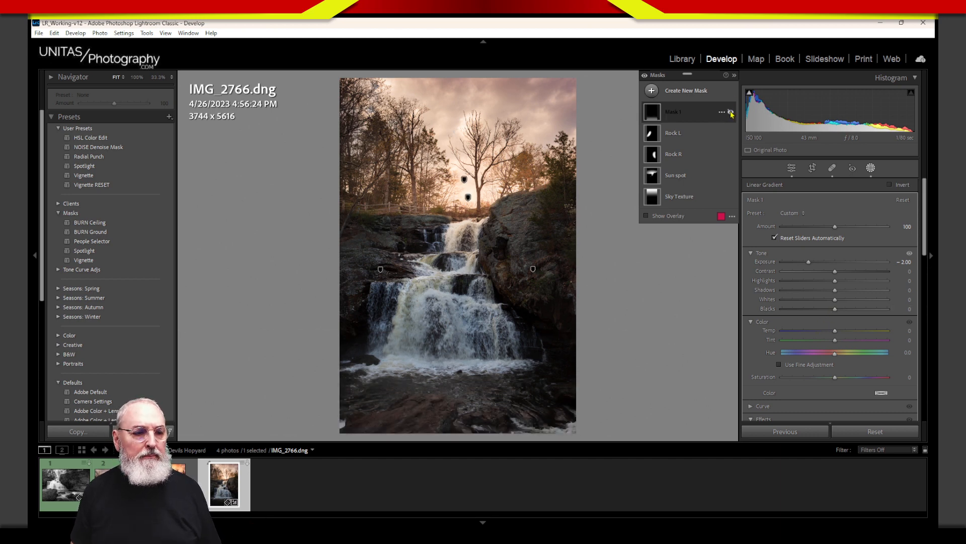
click(731, 113)
click(731, 113)
click(731, 112)
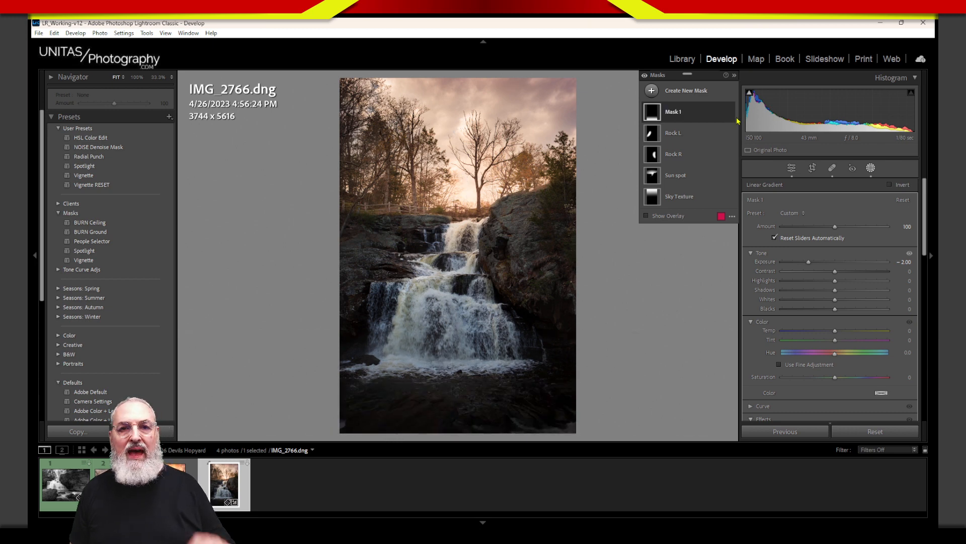
Inspect the base of the waterfall up close with Mask 1 hidden and shown.
mouse_move(641, 248)
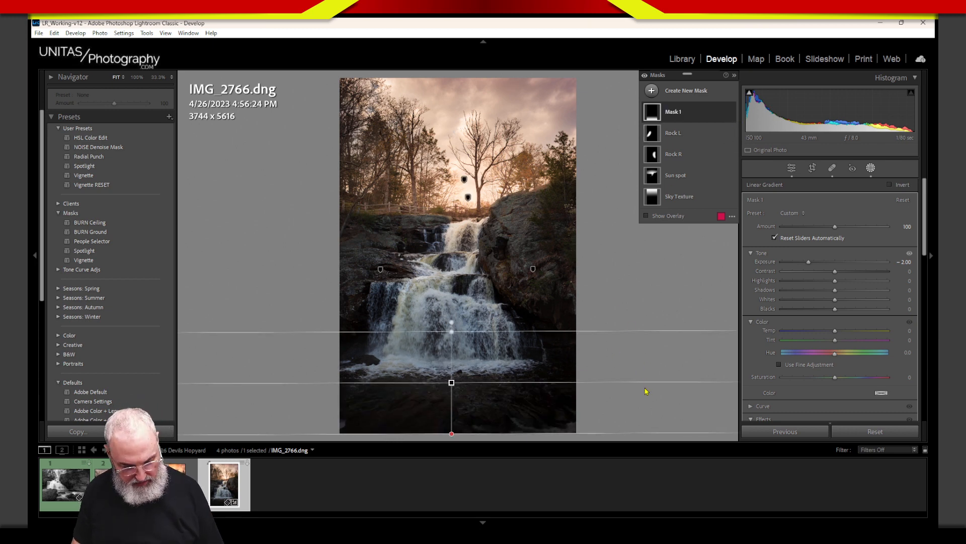
click(492, 362)
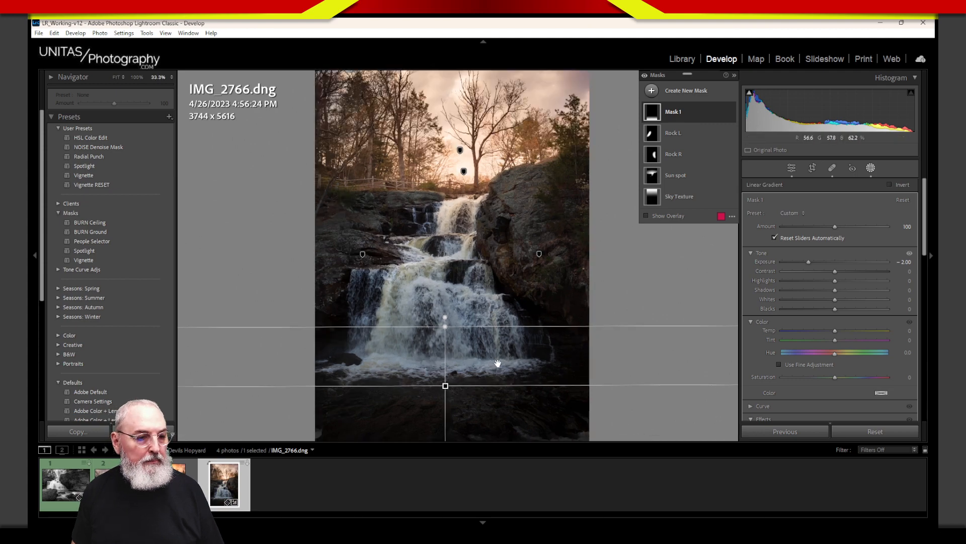
drag(490, 362, 530, 258)
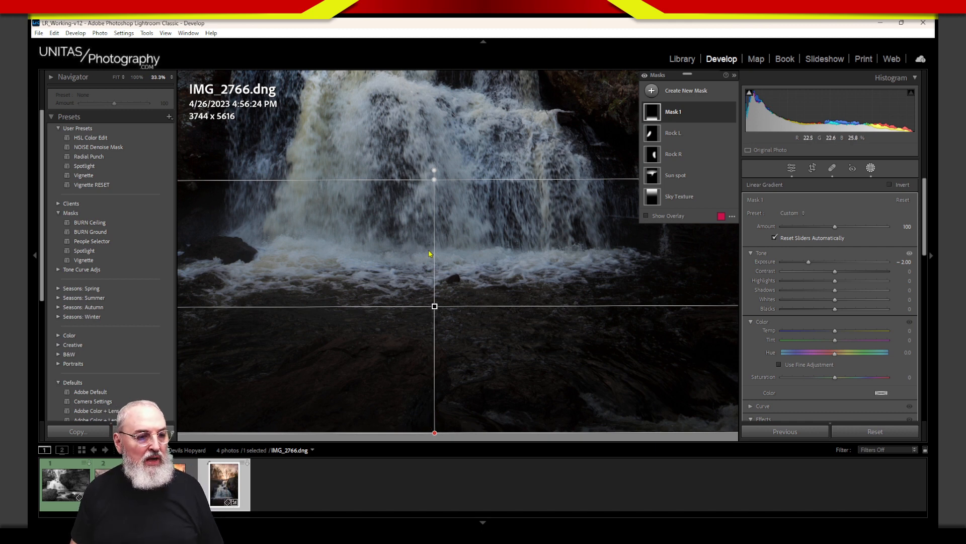
mouse_move(435, 306)
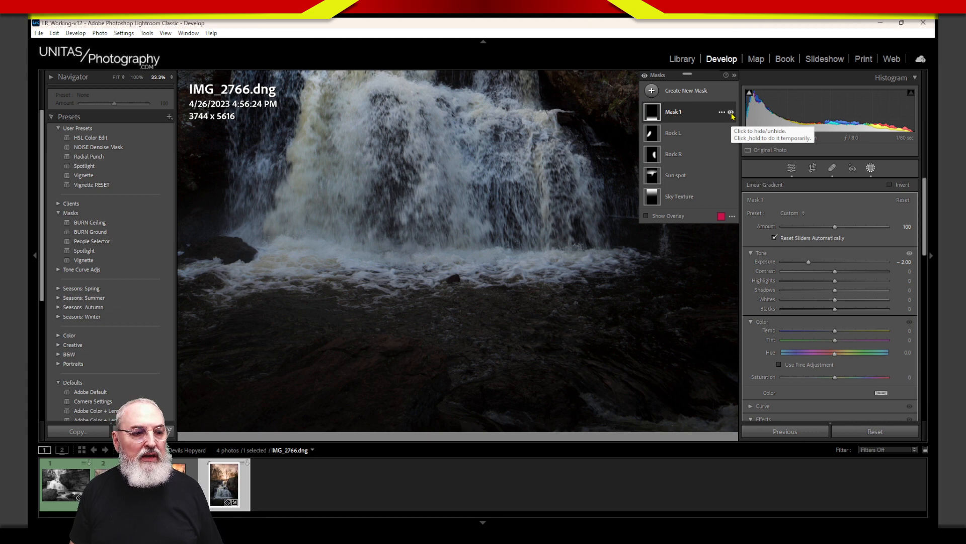
click(730, 113)
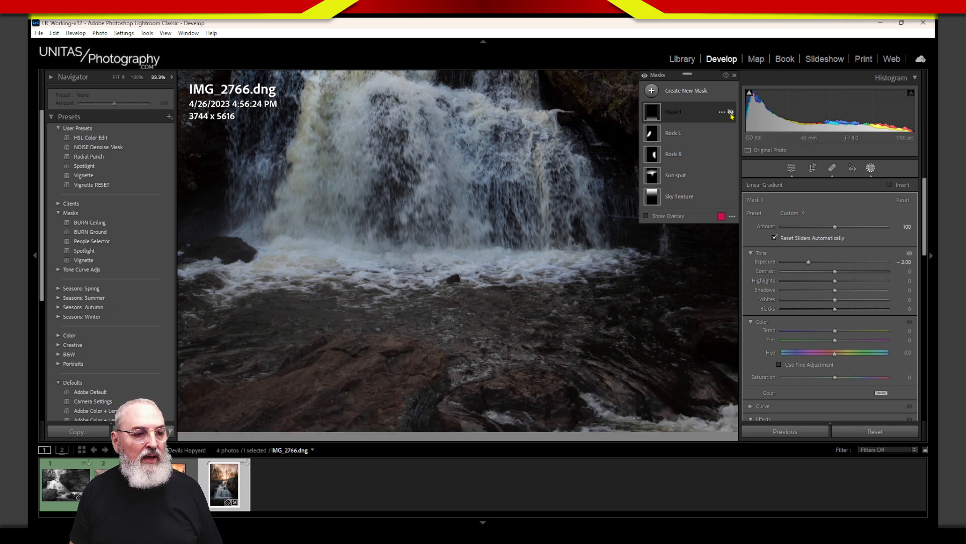
click(731, 112)
click(731, 113)
click(730, 112)
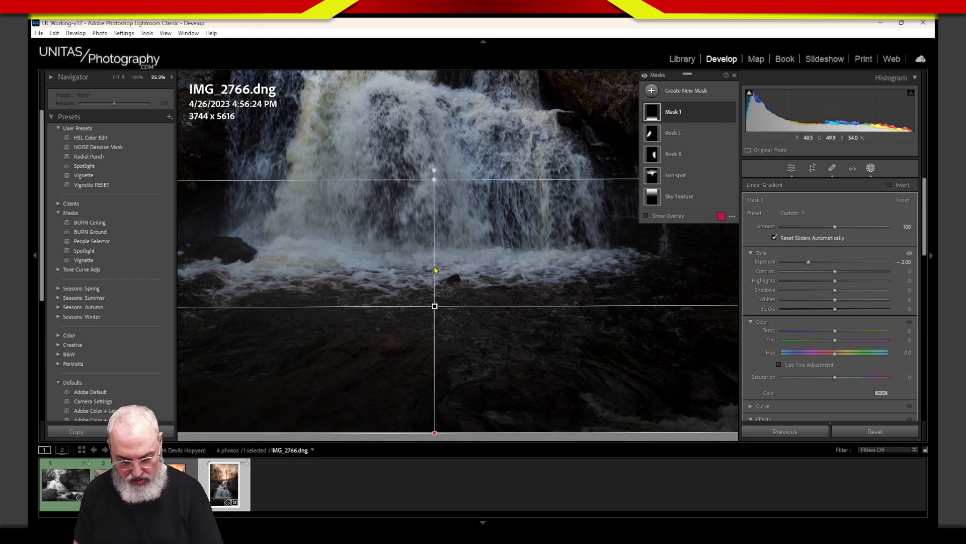
mouse_move(496, 239)
mouse_down()
mouse_move(430, 238)
mouse_move(287, 262)
mouse_move(354, 289)
mouse_move(456, 296)
mouse_move(554, 278)
mouse_move(557, 249)
mouse_move(510, 236)
mouse_move(336, 238)
mouse_move(302, 276)
mouse_up()
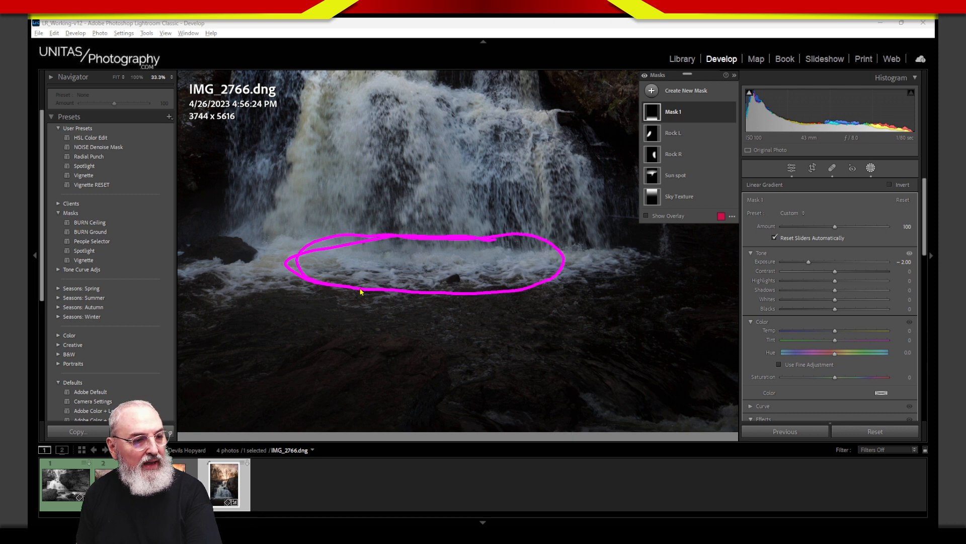
drag(360, 291, 585, 267)
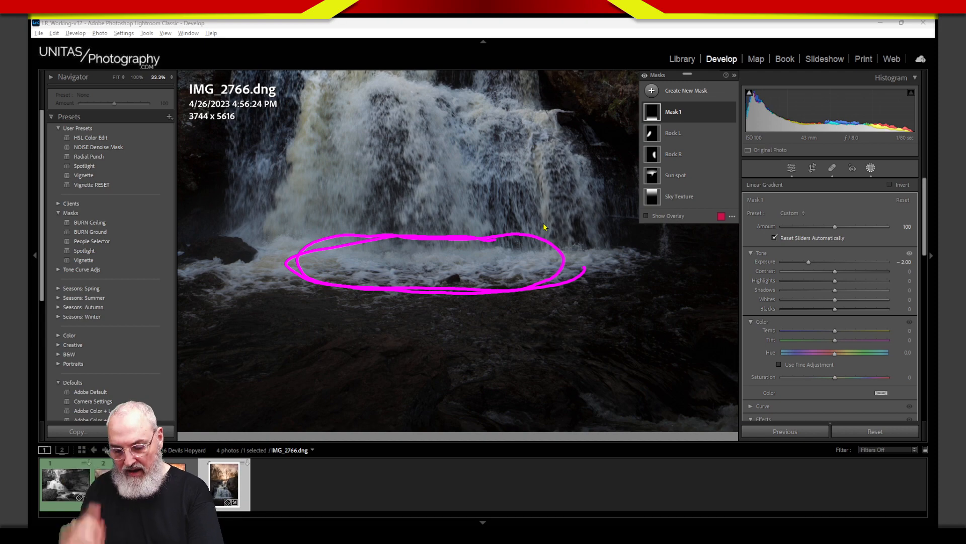
key(Escape)
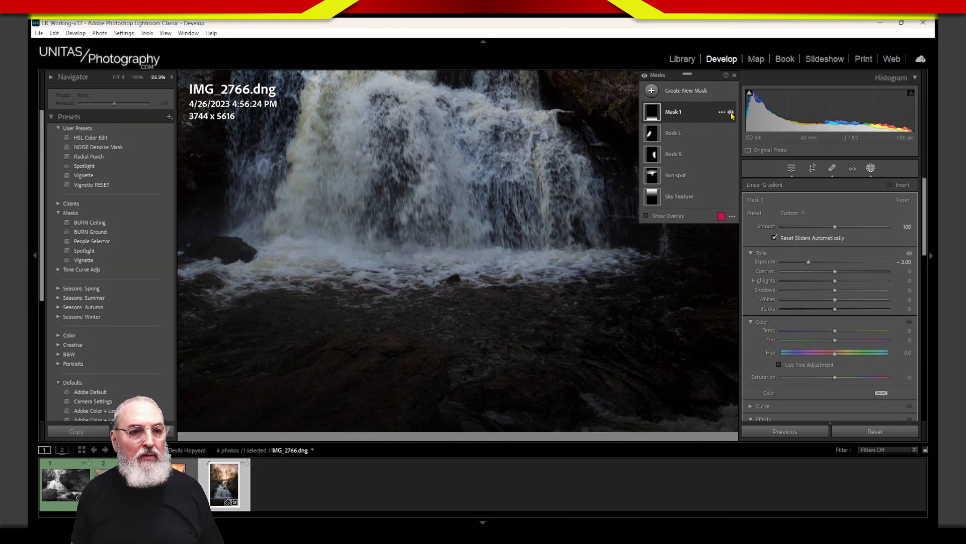
Toggle Mask 1 off and on repeatedly to examine its effect on the foaming water and foreground rocks.
click(730, 111)
click(730, 112)
click(731, 111)
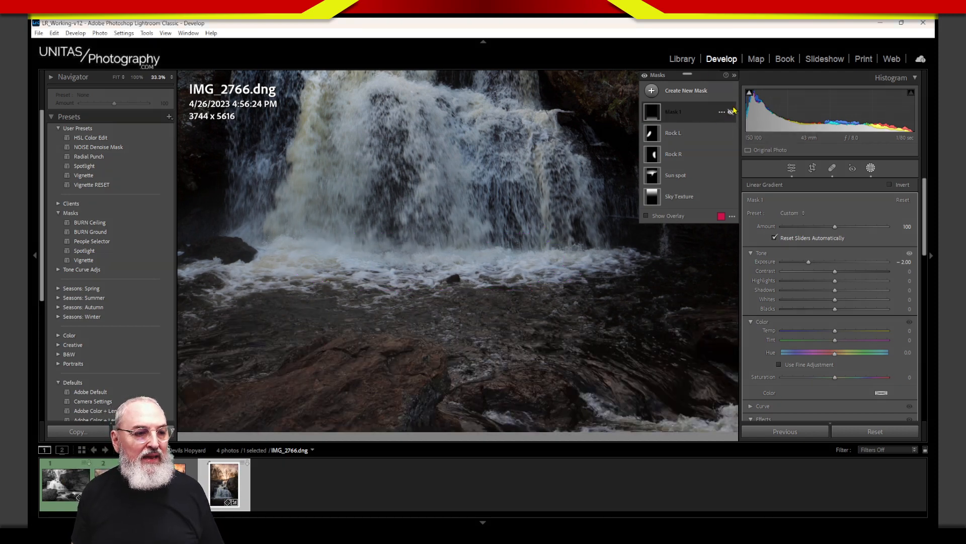
click(731, 111)
click(730, 112)
click(731, 112)
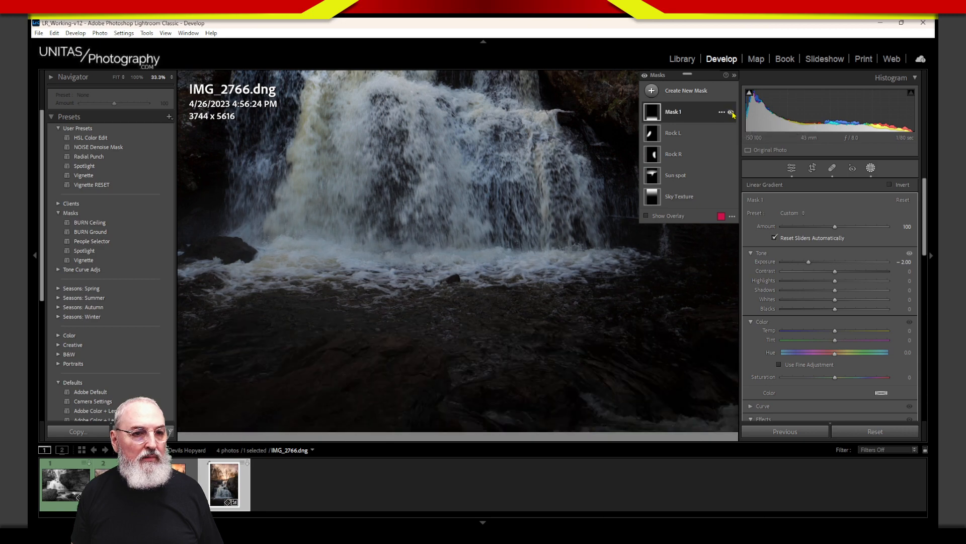
click(731, 111)
click(731, 112)
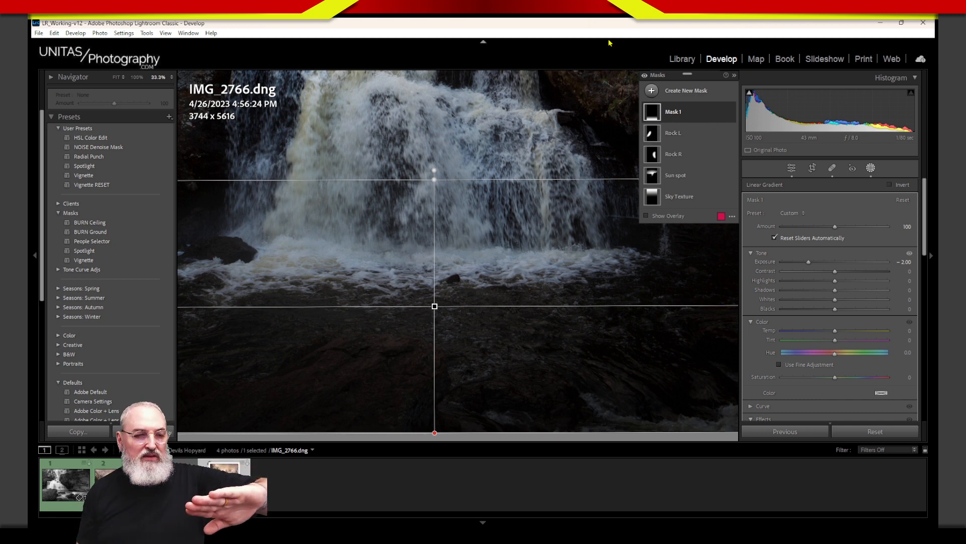
click(731, 113)
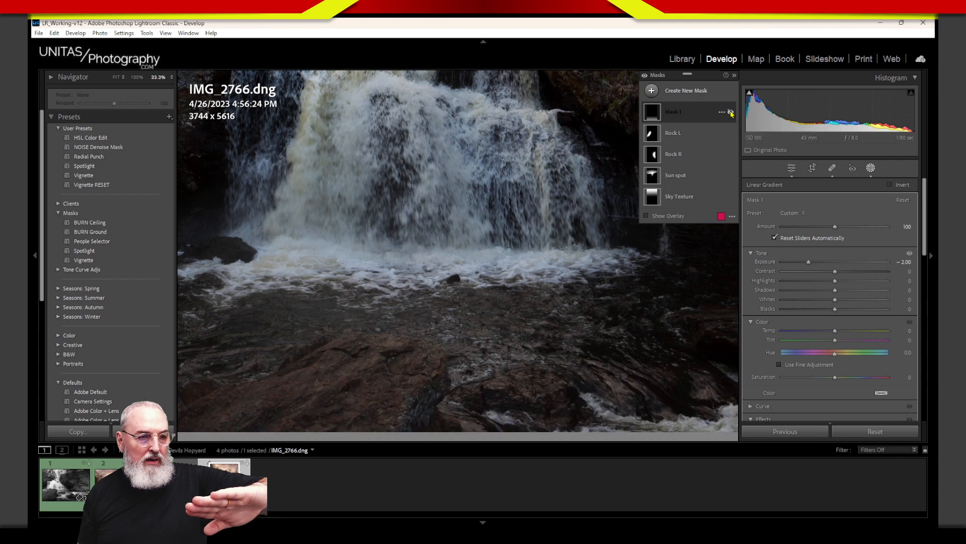
click(731, 112)
click(731, 112)
click(731, 112)
click(731, 113)
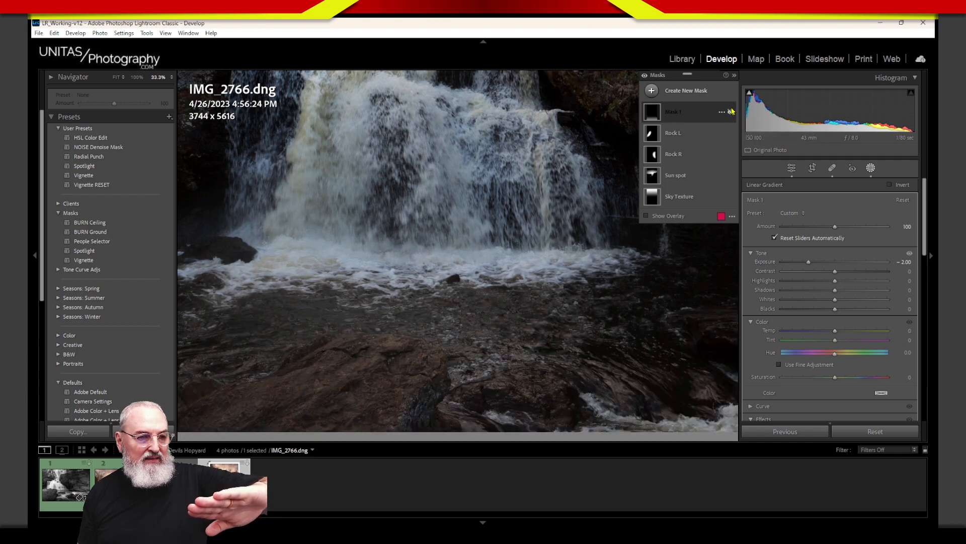
click(731, 112)
click(731, 112)
click(731, 112)
click(731, 112)
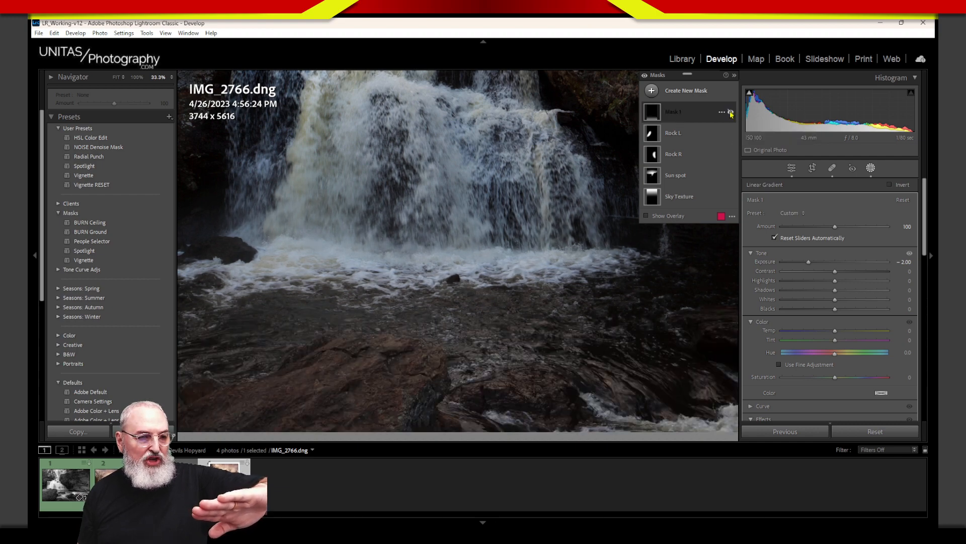
click(731, 113)
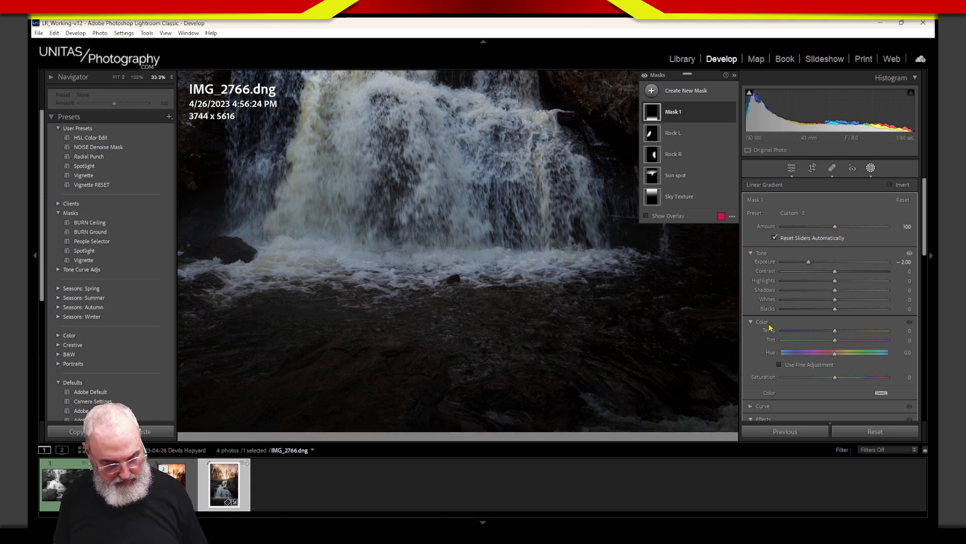
Return to the full photo and rename Mask 1 as Water.
click(567, 298)
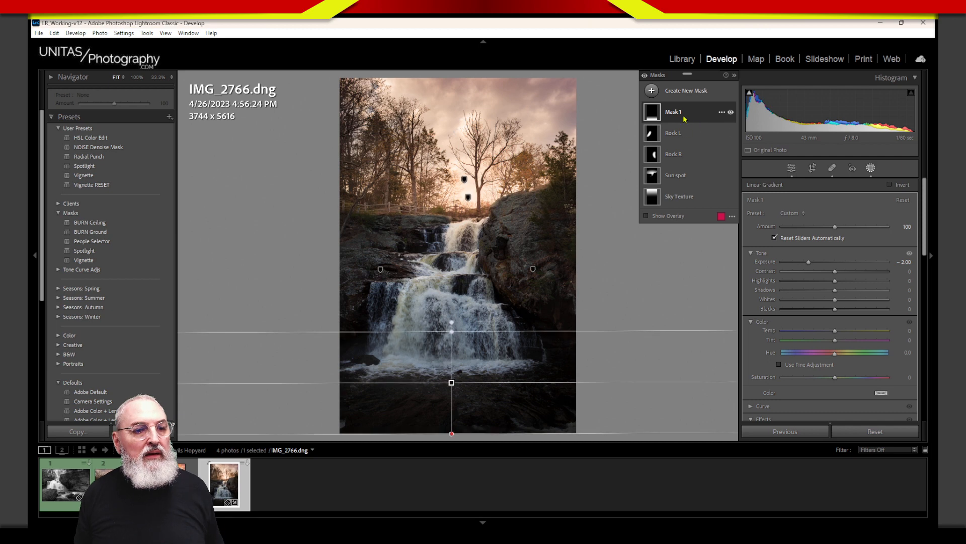
click(677, 115)
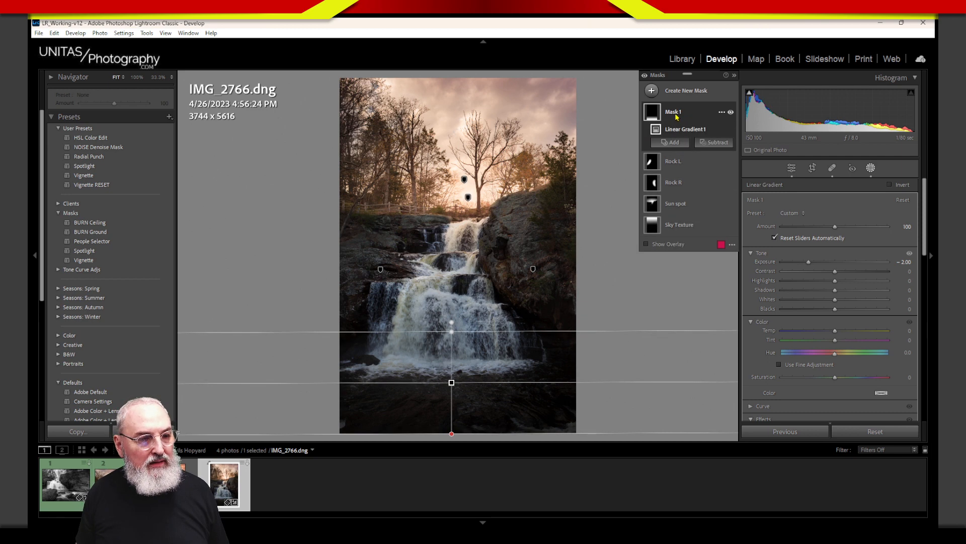
double_click(677, 113)
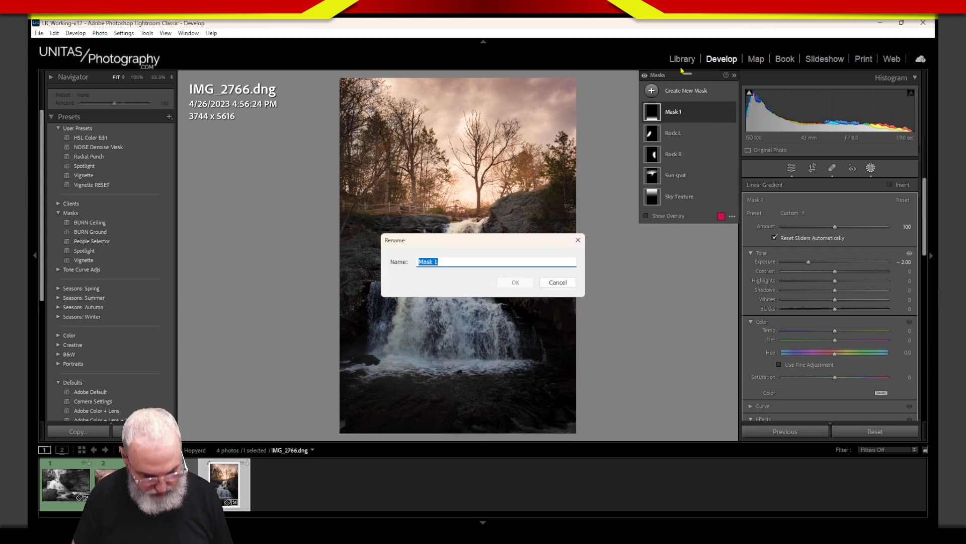
text(Water)
key(Return)
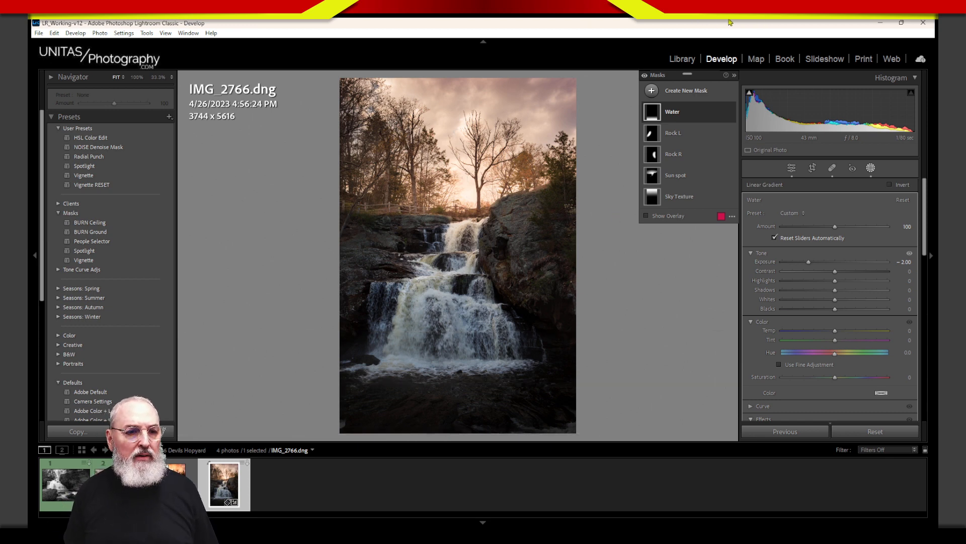
Add a radial gradient mask over the waterfall, shaped as a tall tilted ellipse along the cascade with a feather of 41.
click(653, 91)
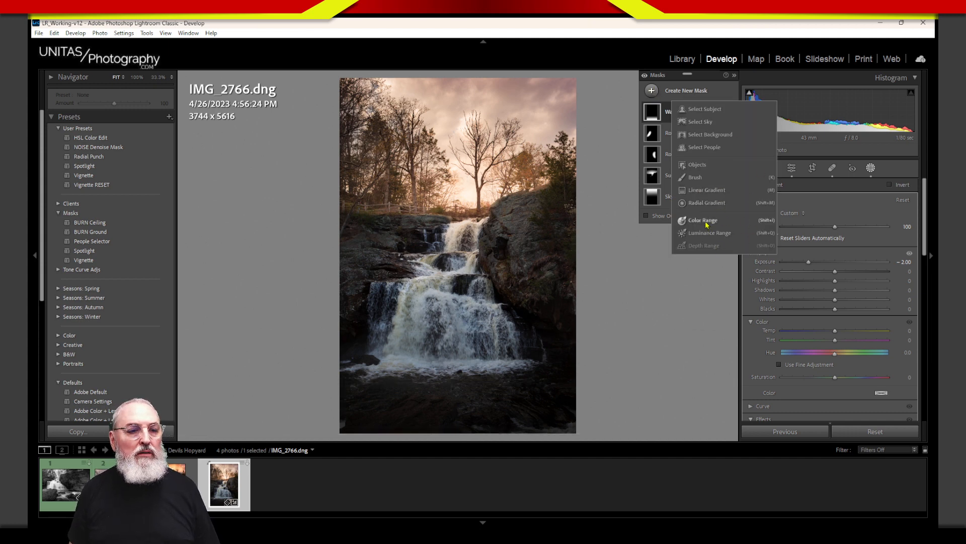
click(706, 202)
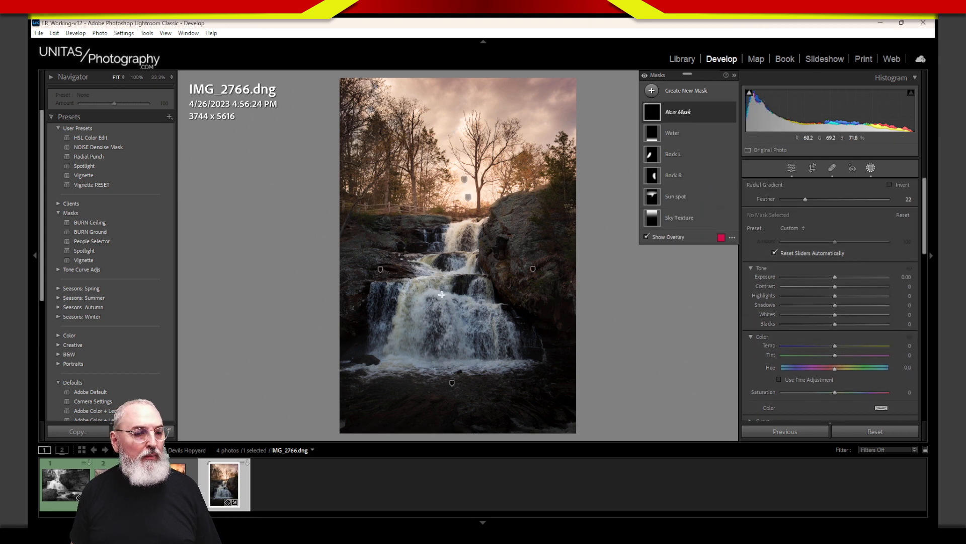
drag(458, 272, 502, 351)
mouse_move(464, 305)
mouse_down()
mouse_move(448, 310)
mouse_move(444, 302)
mouse_up()
drag(442, 354, 418, 357)
drag(438, 298, 455, 290)
drag(442, 338, 435, 354)
drag(444, 325, 442, 337)
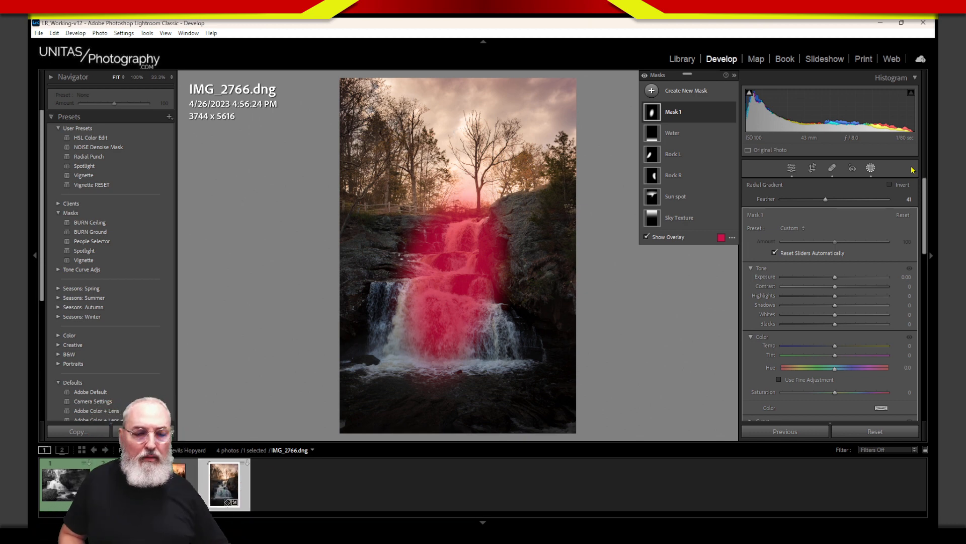
Try raising the waterfall radial mask's Highlights to about 60 with the overlay hidden, and reset them.
key(o)
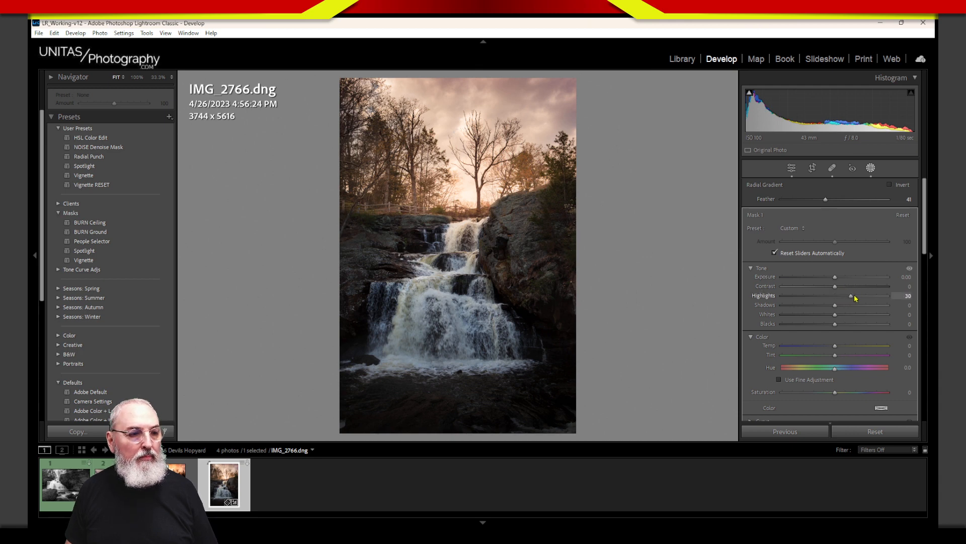
mouse_move(854, 295)
mouse_down()
mouse_move(875, 298)
mouse_move(838, 299)
mouse_move(868, 303)
mouse_up()
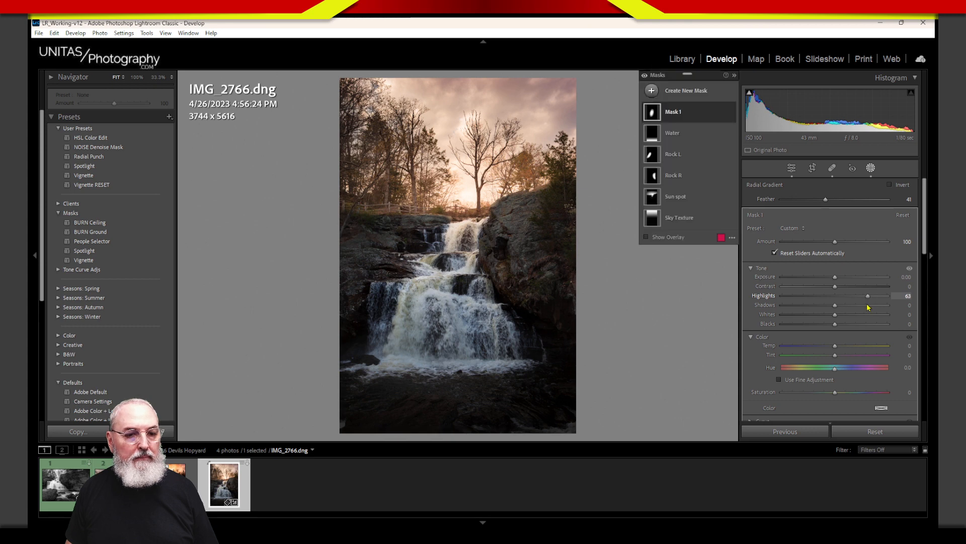
double_click(774, 297)
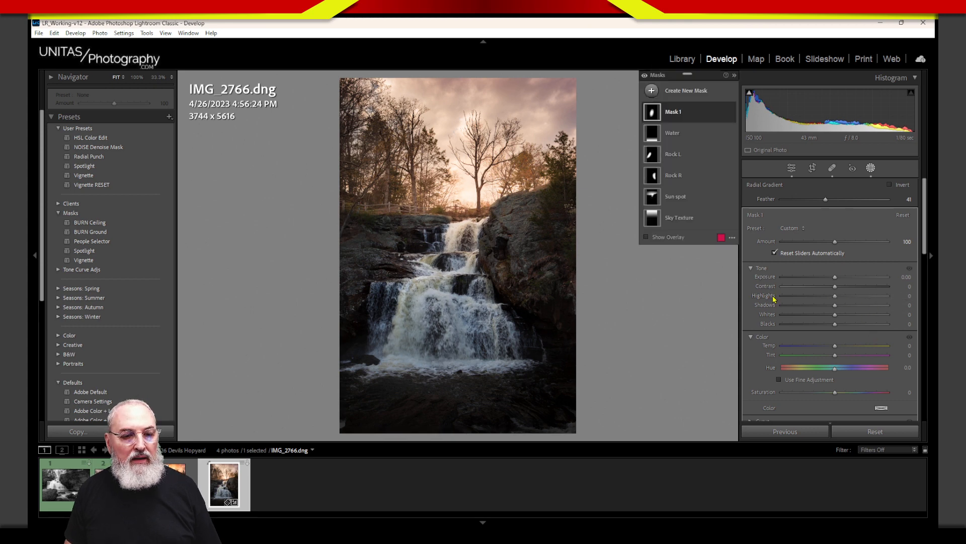
key(o)
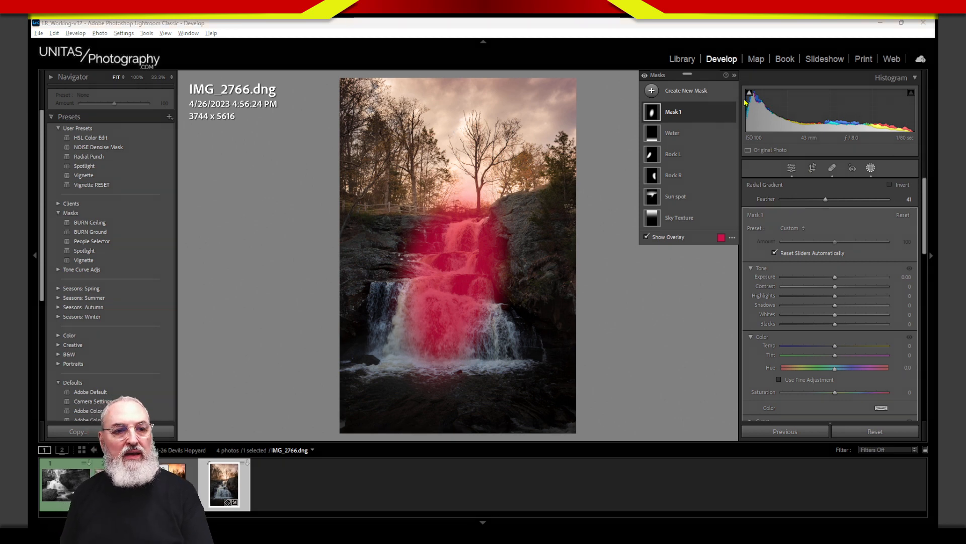
mouse_move(741, 75)
mouse_down()
mouse_move(739, 149)
mouse_move(901, 167)
mouse_move(919, 59)
mouse_move(915, 87)
mouse_move(785, 154)
mouse_move(745, 155)
mouse_move(743, 43)
mouse_up()
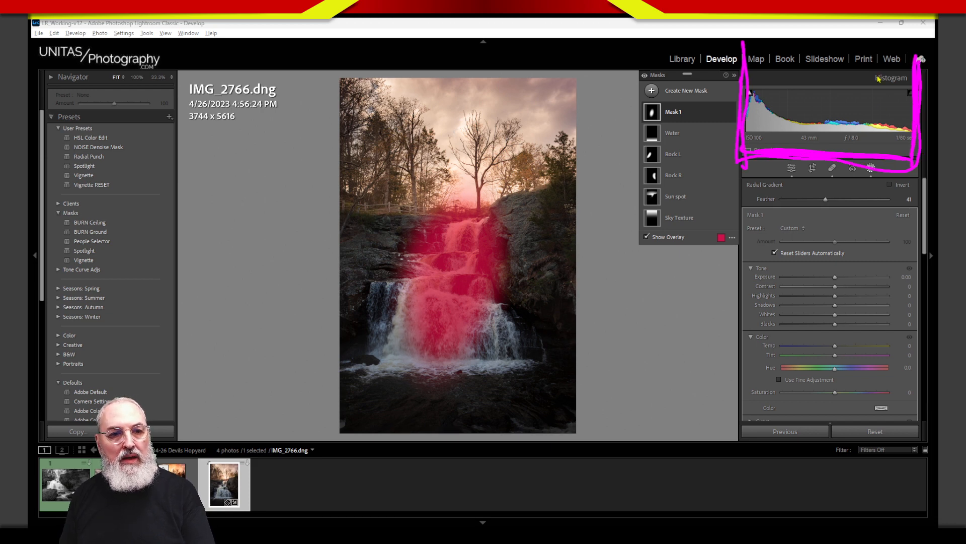
mouse_move(821, 77)
mouse_down()
mouse_move(821, 146)
mouse_move(823, 82)
mouse_up()
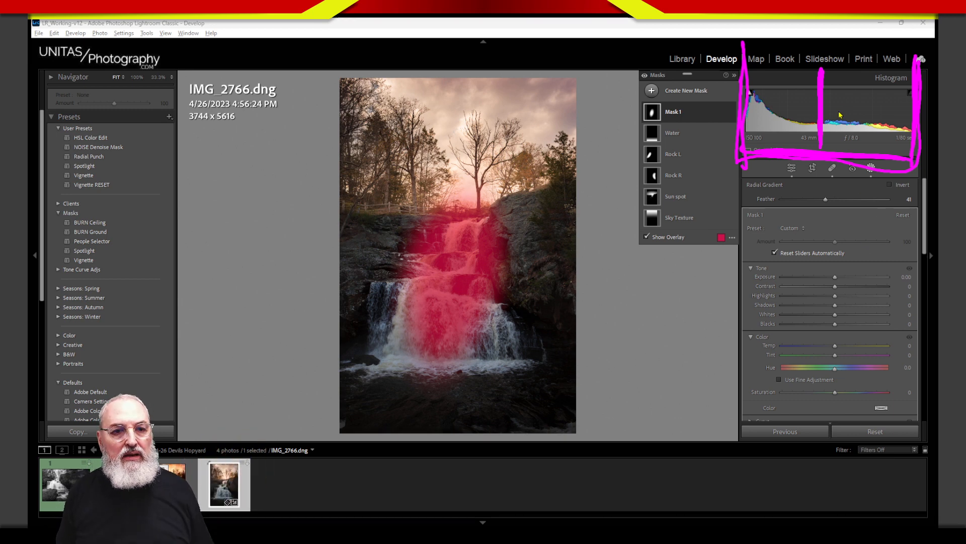
mouse_move(828, 147)
mouse_down()
mouse_move(908, 143)
mouse_move(908, 151)
mouse_up()
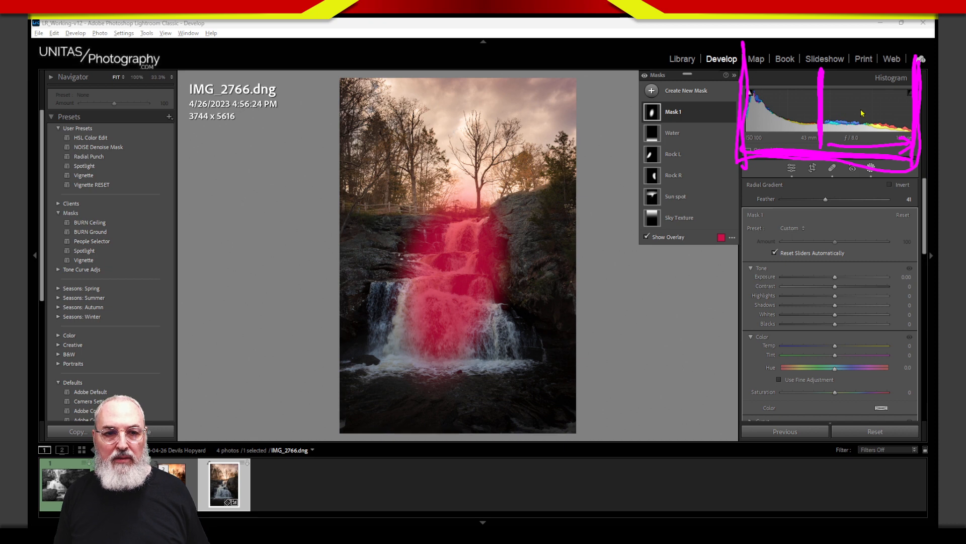
mouse_move(836, 107)
mouse_down()
mouse_move(877, 100)
mouse_move(865, 120)
mouse_move(861, 106)
mouse_move(835, 107)
mouse_move(873, 110)
mouse_move(832, 109)
mouse_move(863, 107)
mouse_move(837, 109)
mouse_move(838, 84)
mouse_up()
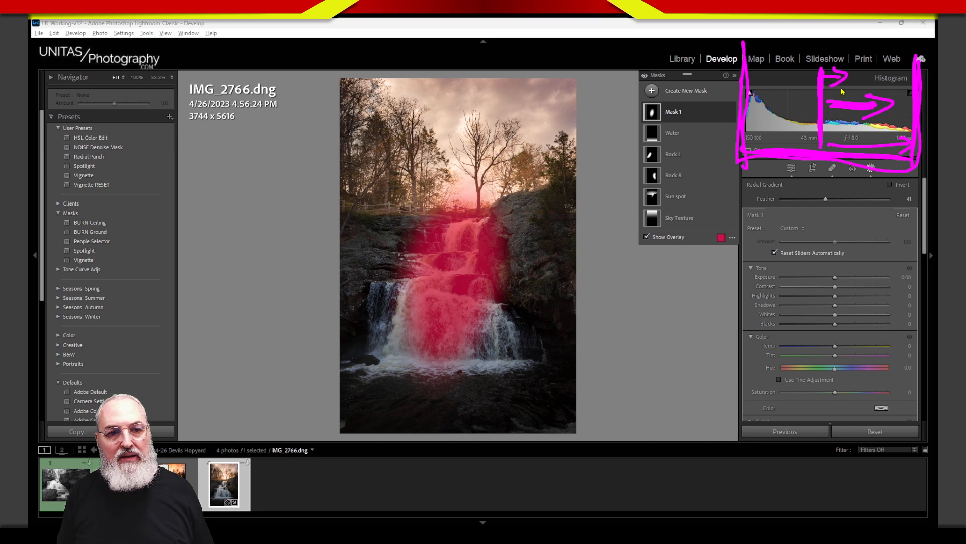
mouse_move(830, 128)
mouse_down()
mouse_move(882, 141)
mouse_move(905, 130)
mouse_move(843, 142)
mouse_move(831, 122)
mouse_up()
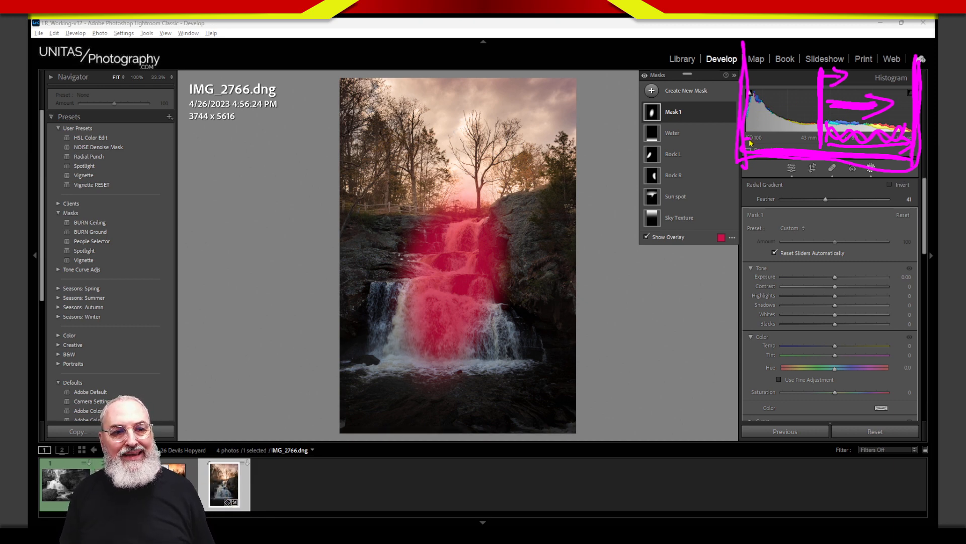
drag(750, 143, 809, 145)
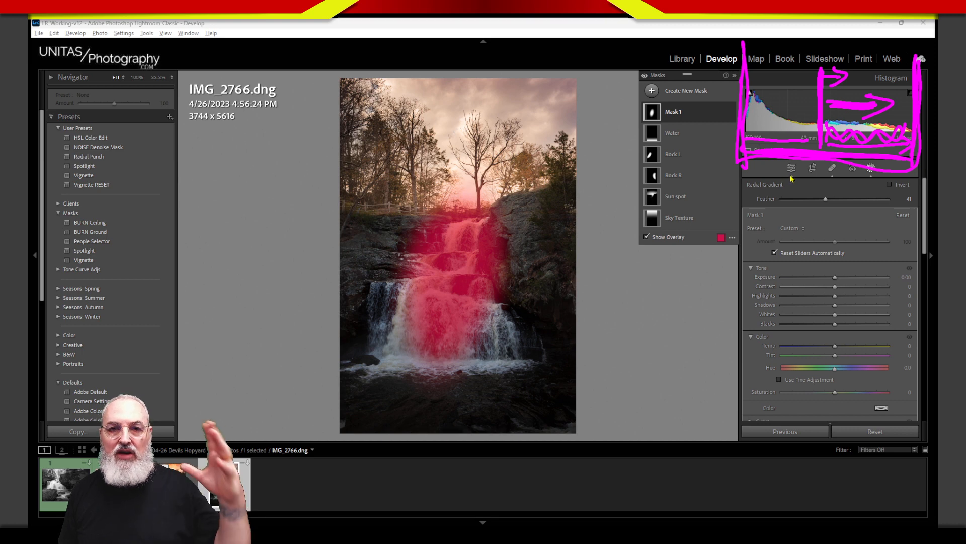
mouse_move(761, 108)
mouse_down()
mouse_move(795, 112)
mouse_move(783, 124)
mouse_move(795, 122)
mouse_up()
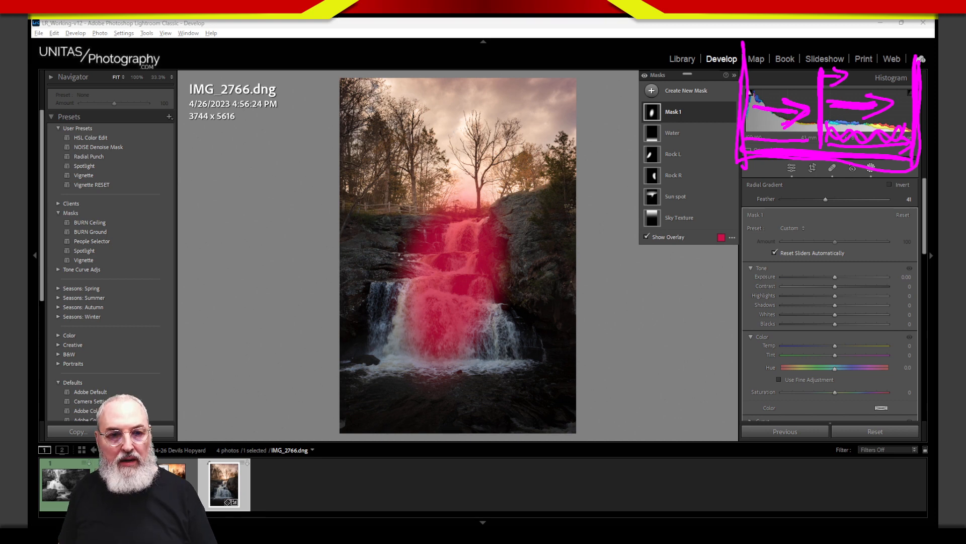
key(Escape)
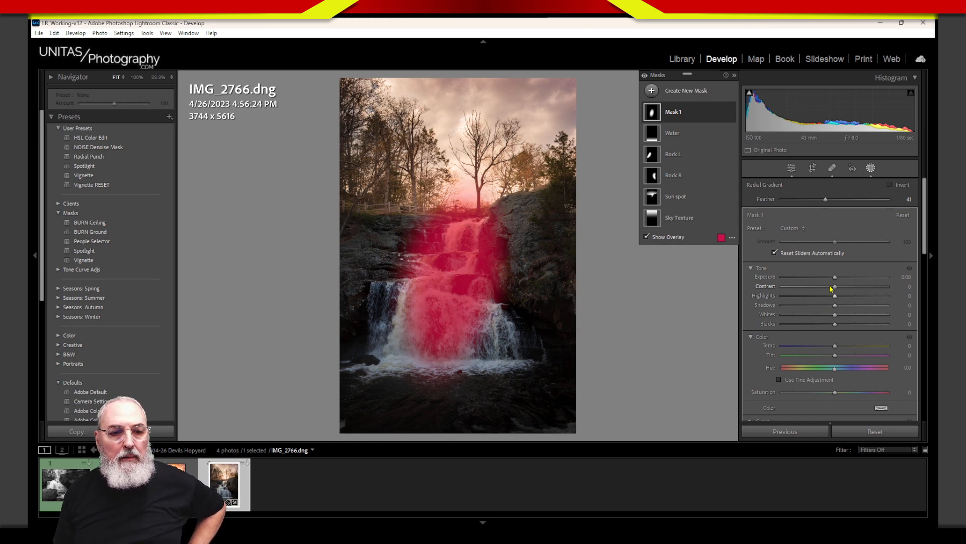
Try raising the waterfall radial mask's Exposure to 0.89, and reset it.
drag(834, 278, 849, 276)
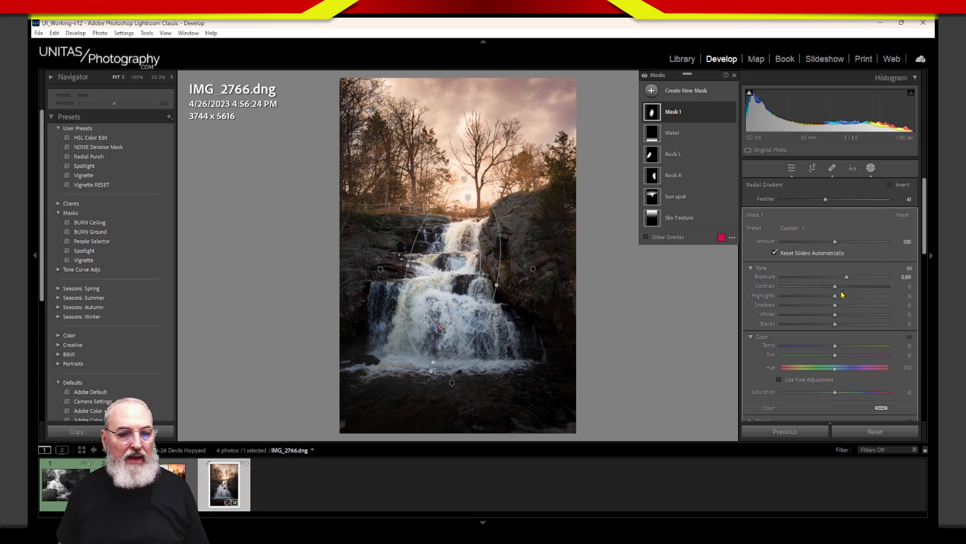
double_click(766, 277)
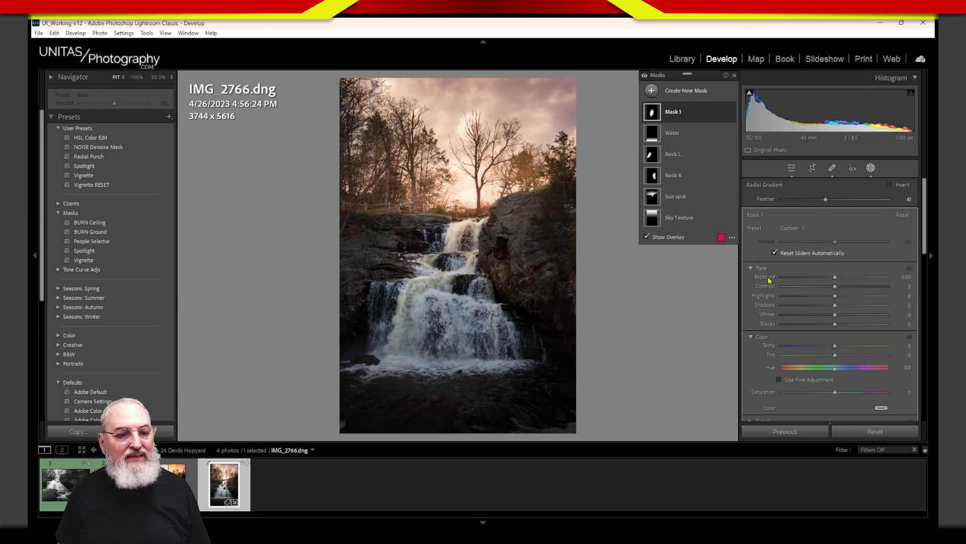
key(o)
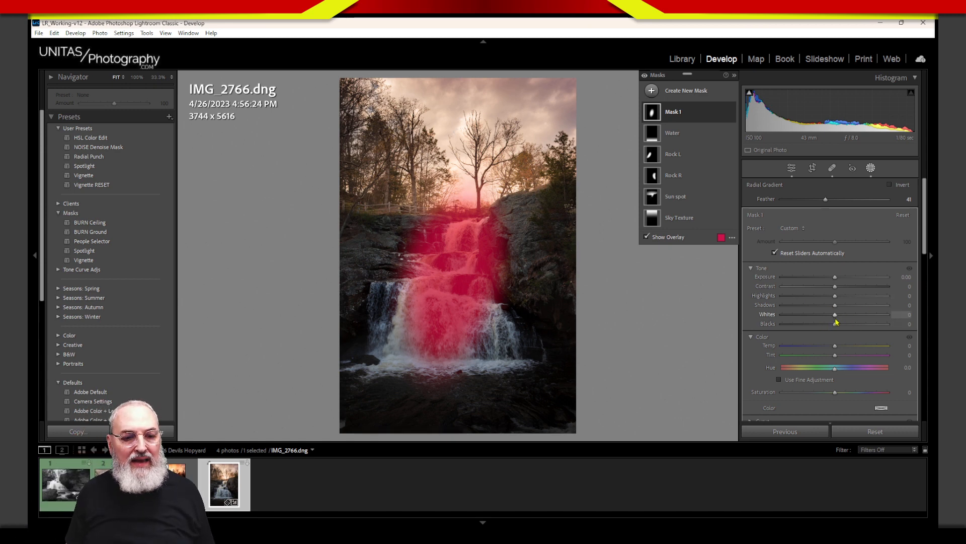
Try raising the waterfall radial mask's Whites to 38, and reset them.
drag(835, 316, 849, 315)
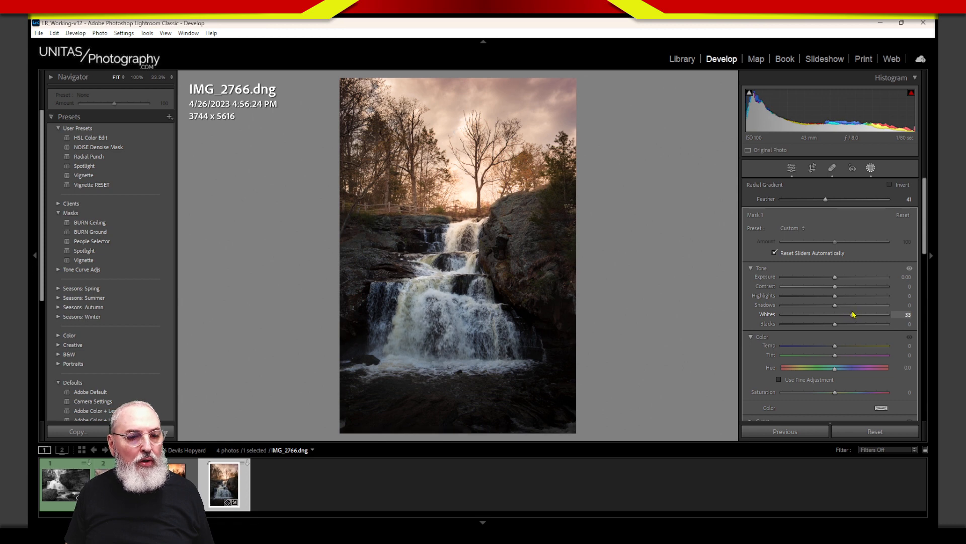
drag(856, 322, 853, 328)
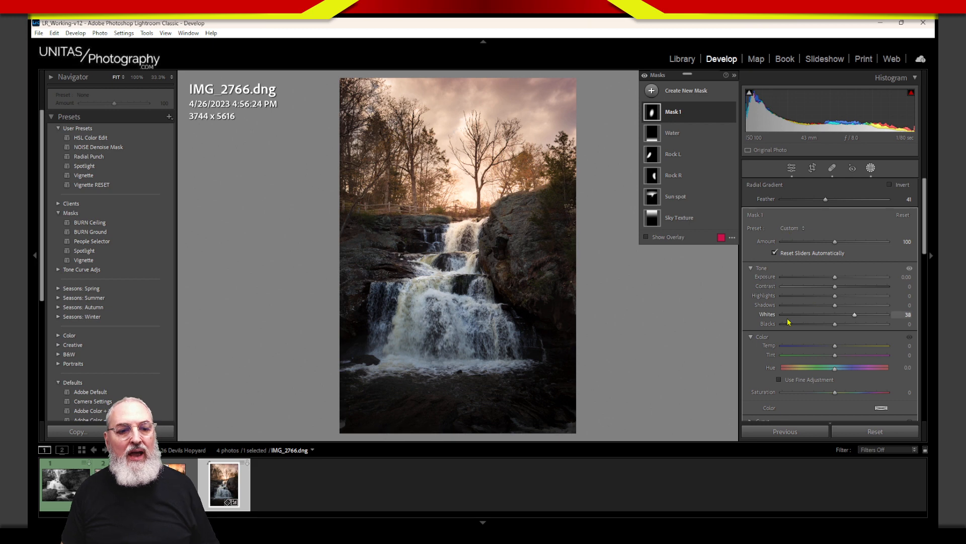
double_click(768, 314)
key(o)
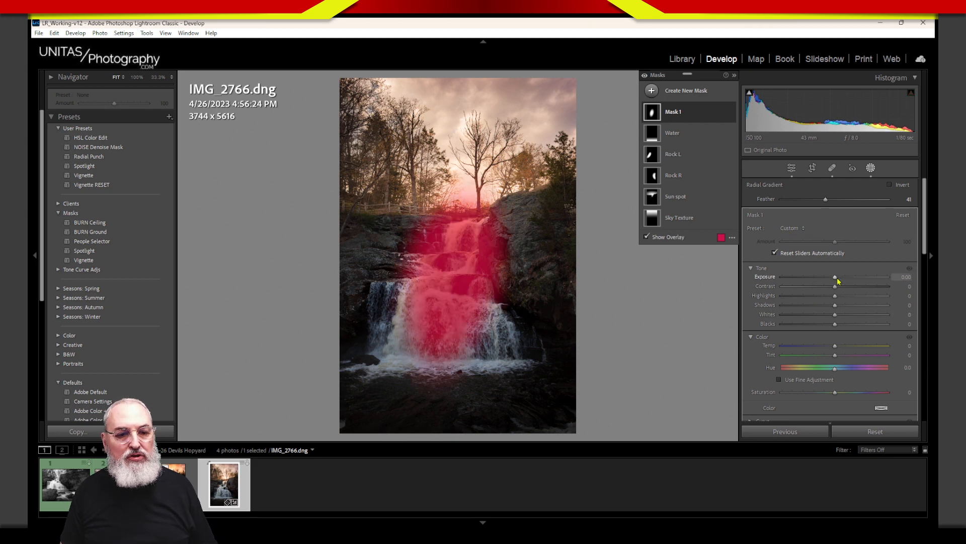
Try a gentler Exposure increase of 0.57 on the waterfall radial mask, and reset it.
drag(836, 277, 843, 278)
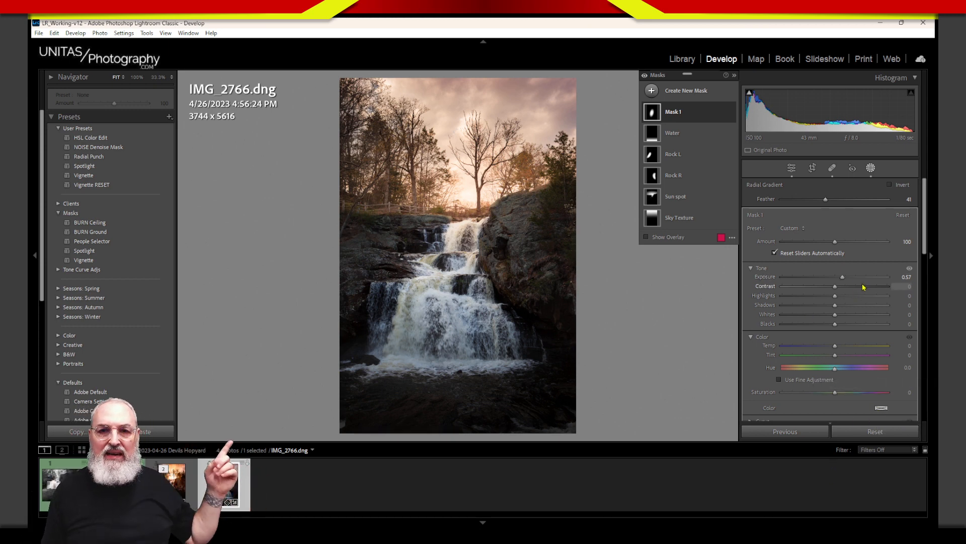
double_click(769, 278)
key(o)
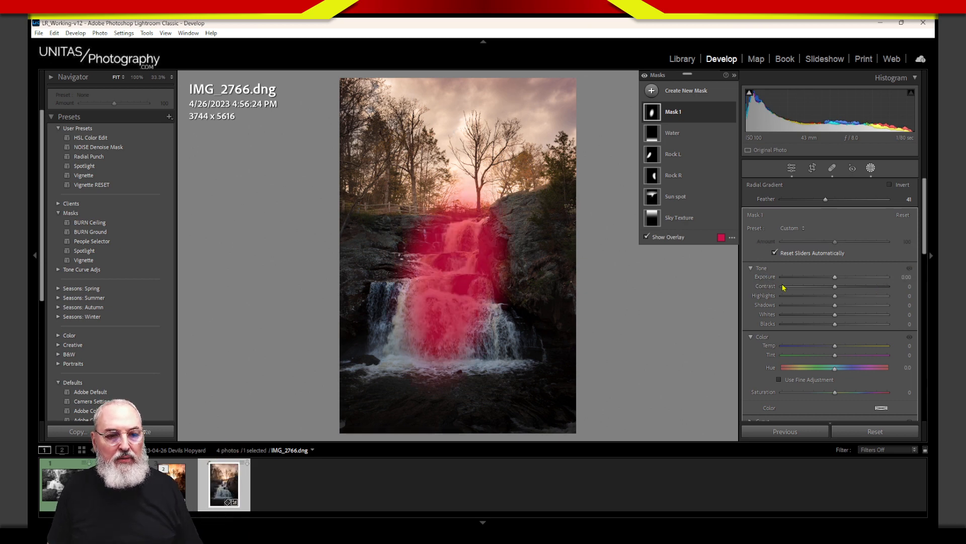
Brighten and warm the waterfall radial mask with Whites at 45 and Temp at 10.
drag(839, 318, 861, 319)
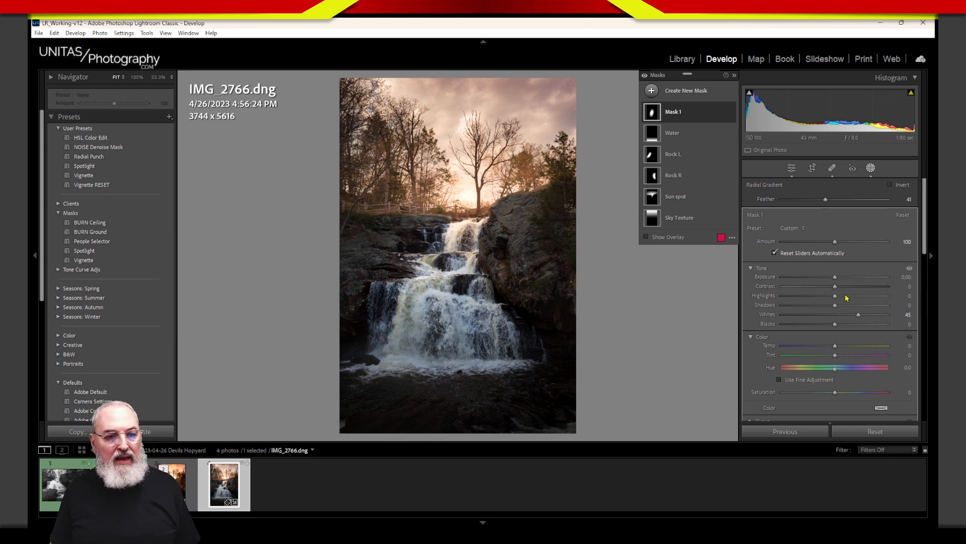
drag(836, 346, 846, 352)
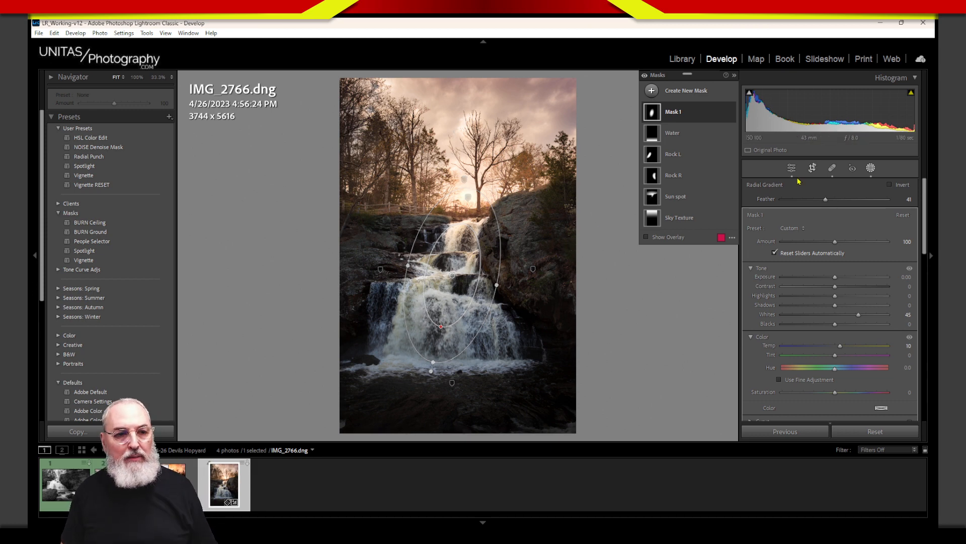
Warm the rock masks by setting Temp to 7 on Rock L and 10 on Rock R.
click(690, 159)
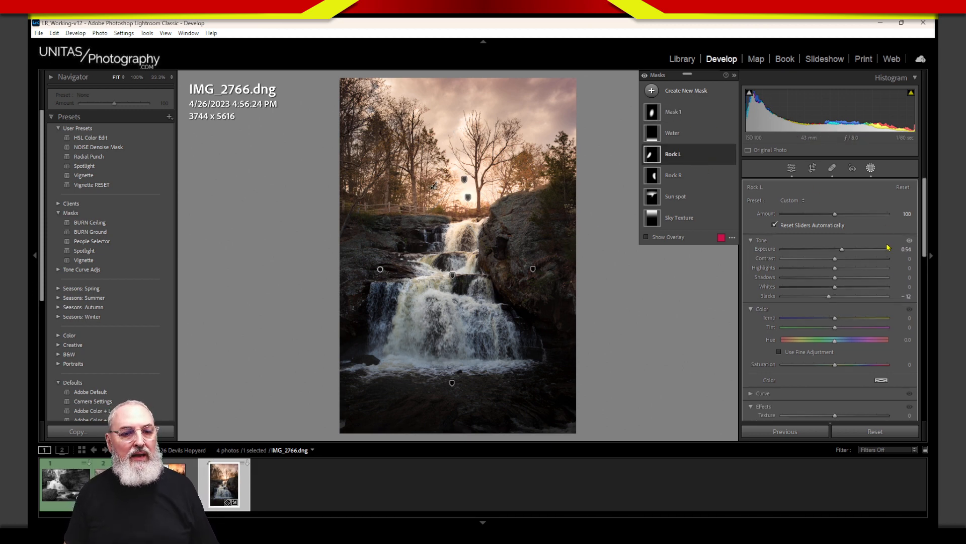
drag(835, 322, 837, 320)
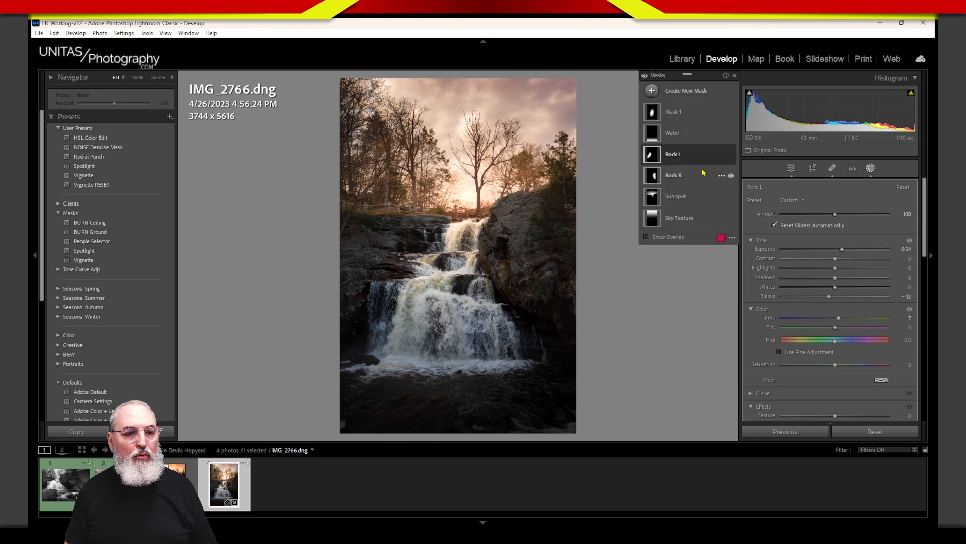
click(673, 175)
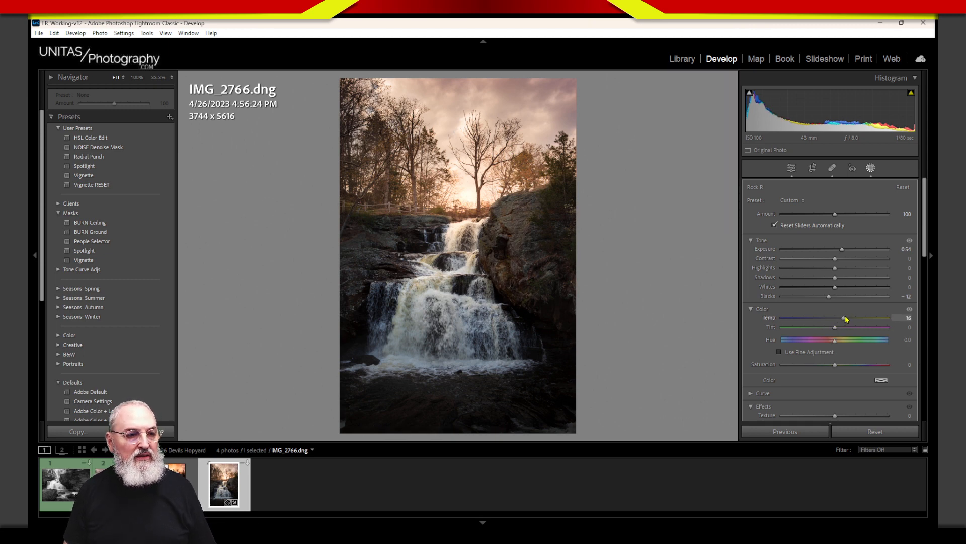
drag(846, 319, 844, 322)
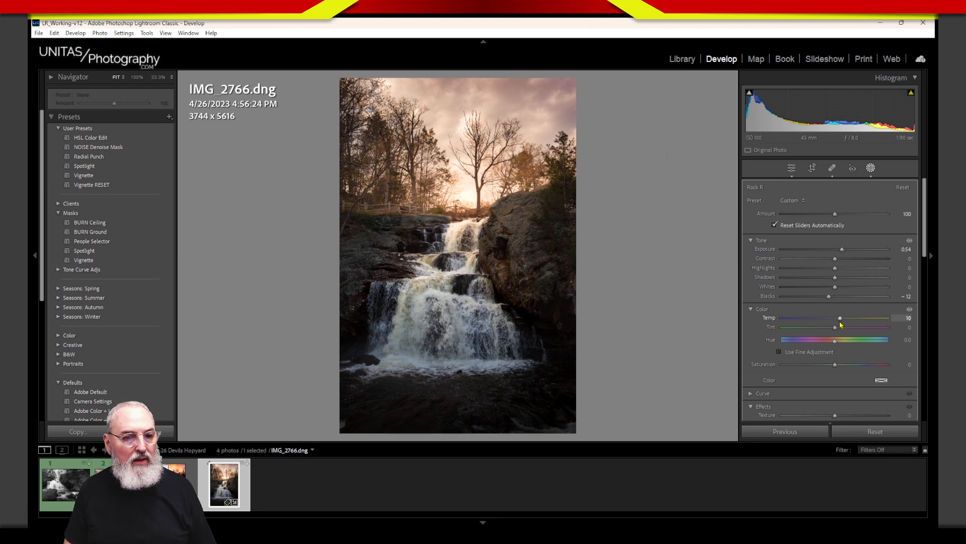
drag(842, 326, 841, 326)
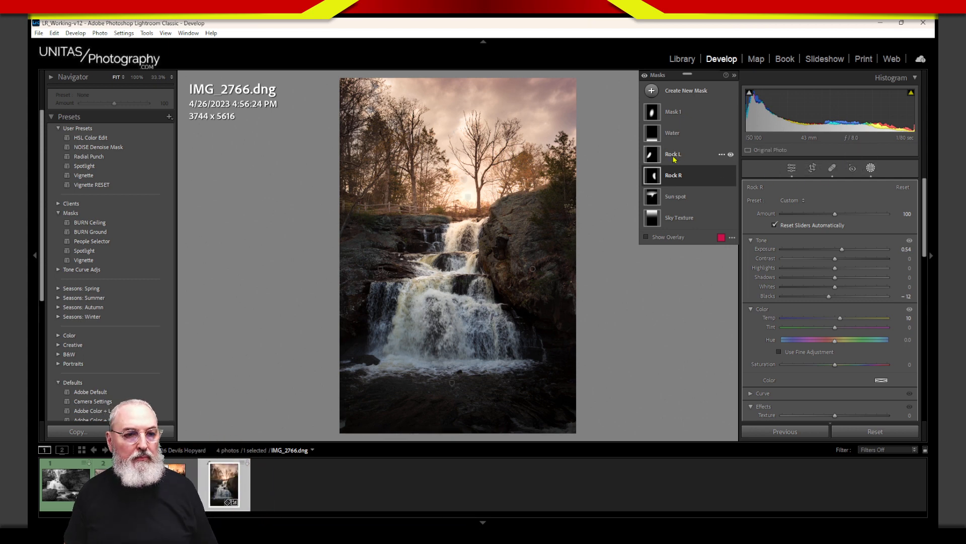
Rename Mask 1 as Waterfall.
click(675, 112)
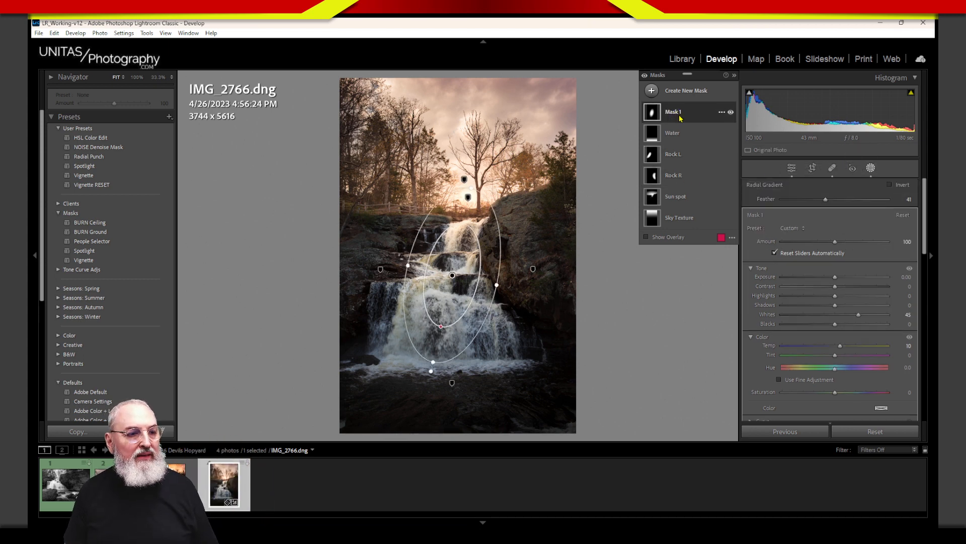
double_click(677, 113)
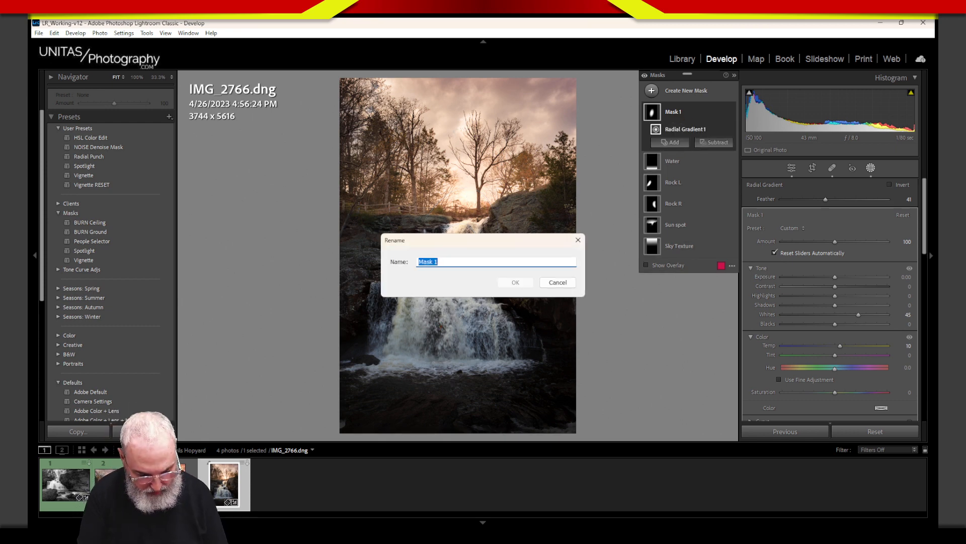
text(Waterfall)
key(Return)
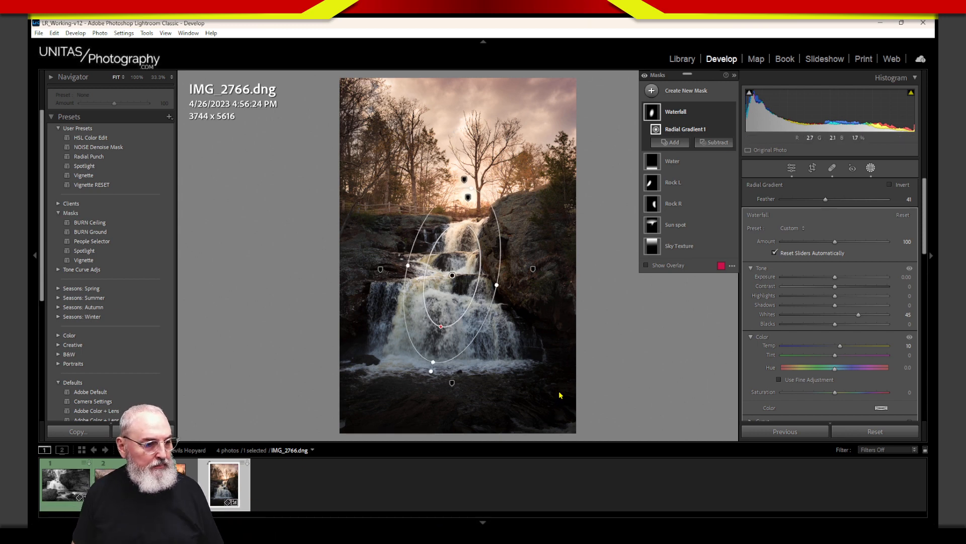
Enlarge the Waterfall radial gradient to span the full cascade, turn it more upright and check its coverage with the overlay.
drag(463, 295, 504, 303)
drag(465, 205, 470, 177)
drag(458, 312, 520, 308)
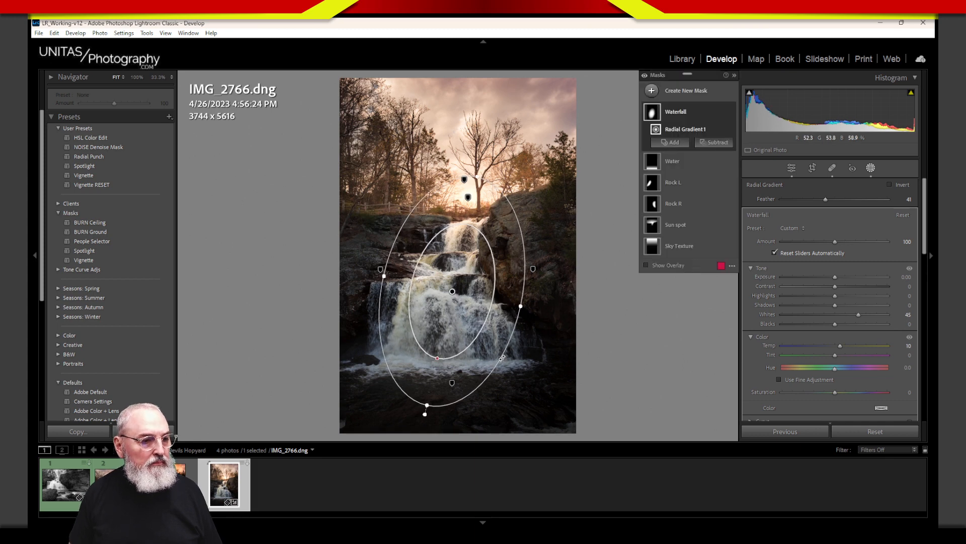
drag(473, 336, 475, 337)
drag(485, 397, 495, 385)
drag(471, 340, 471, 339)
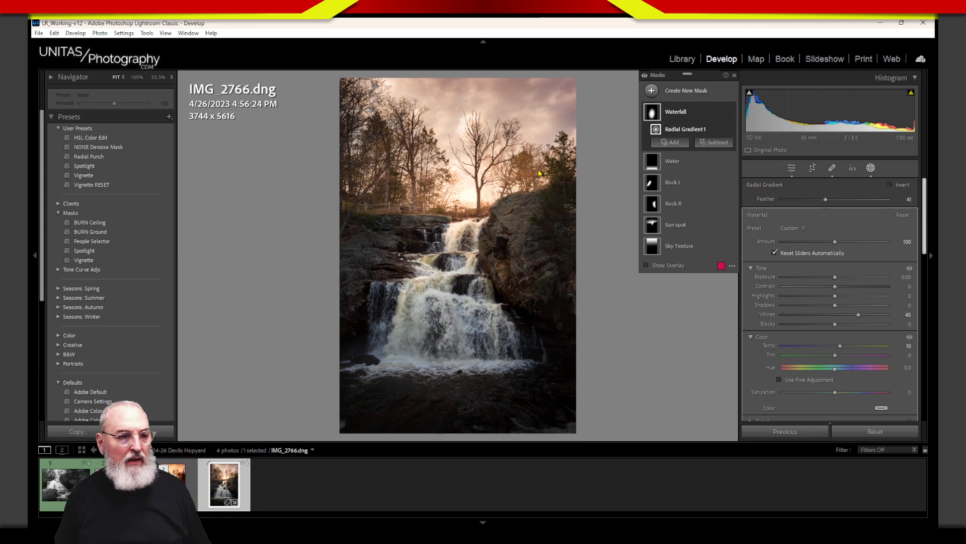
mouse_move(449, 221)
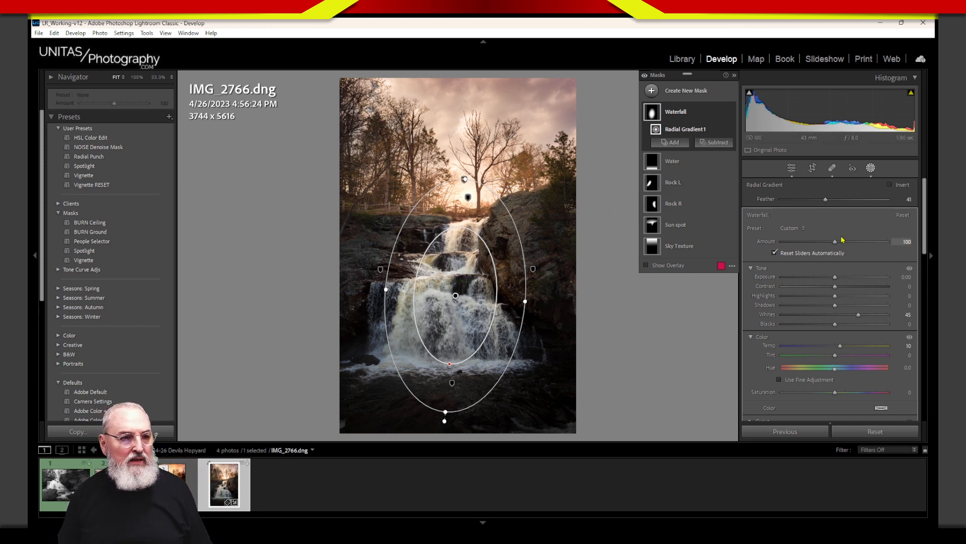
mouse_move(659, 116)
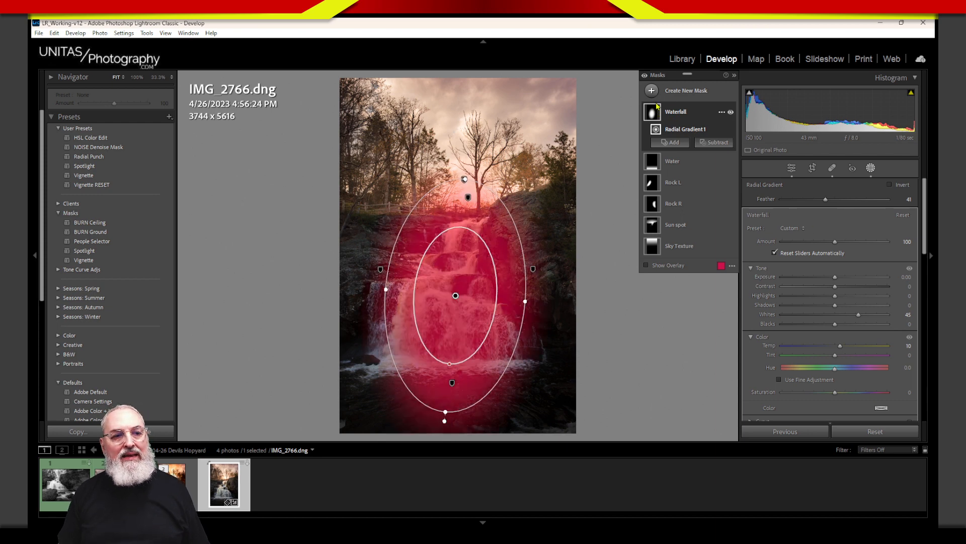
Add a small circular radial gradient mask with feather 60 over the bright horizon just above the top of the falls.
click(672, 92)
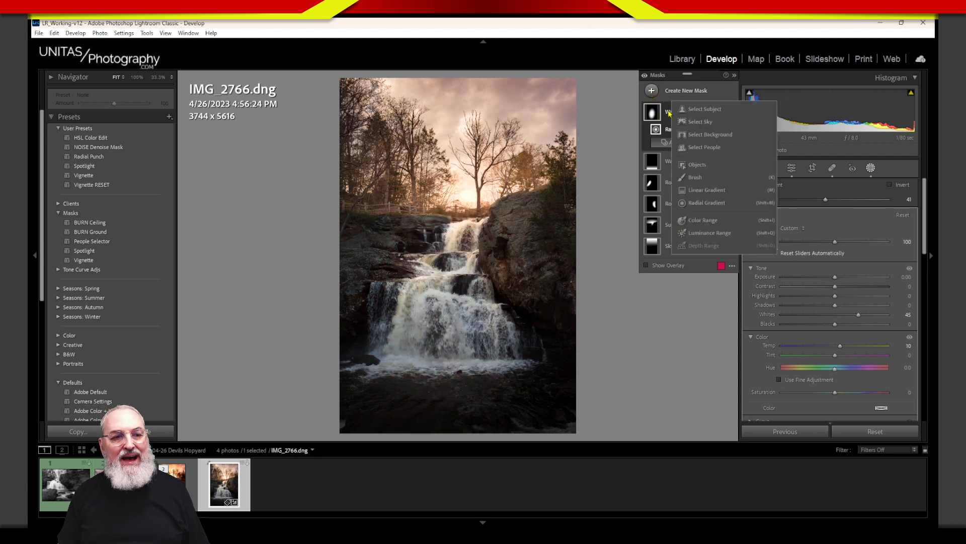
click(707, 202)
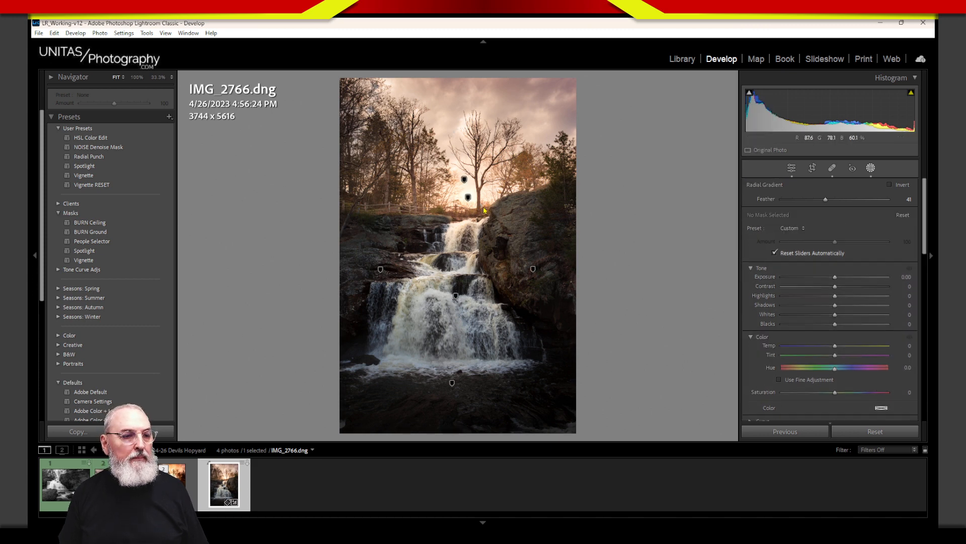
mouse_move(483, 206)
mouse_down()
mouse_move(501, 236)
mouse_move(489, 214)
mouse_move(477, 214)
mouse_move(469, 237)
mouse_move(470, 204)
mouse_move(439, 205)
mouse_up()
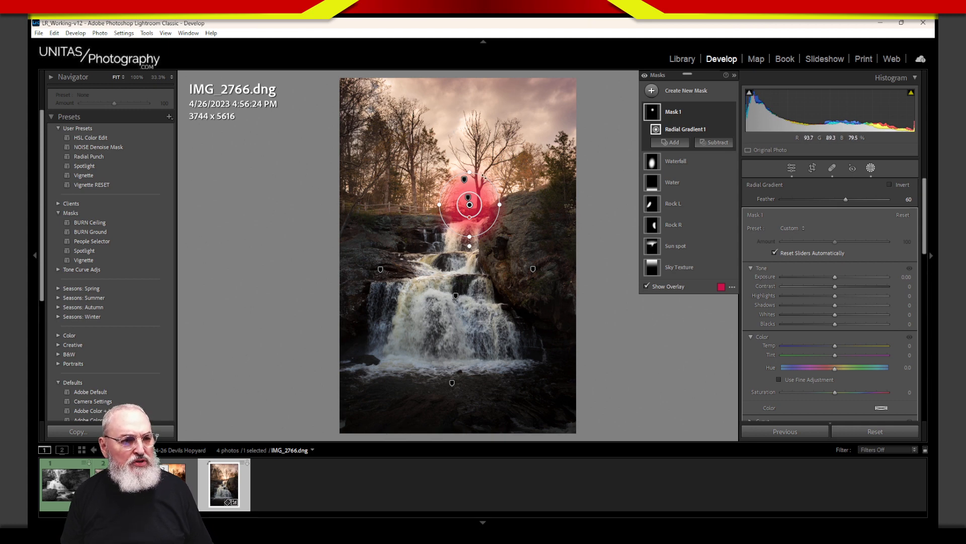
drag(476, 209, 474, 209)
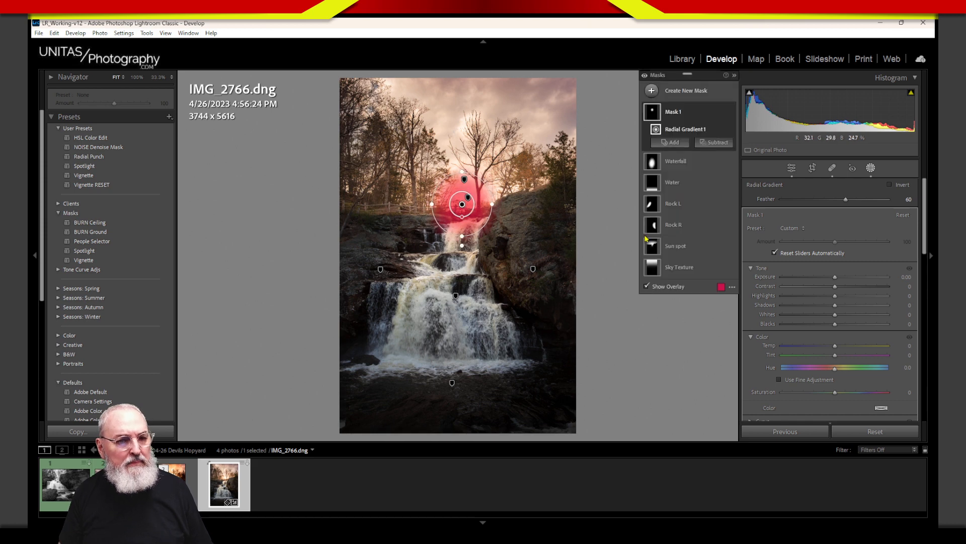
Set the small radial mask's Exposure to 1.14 and shift it slightly right over the sun glow.
drag(836, 282, 851, 277)
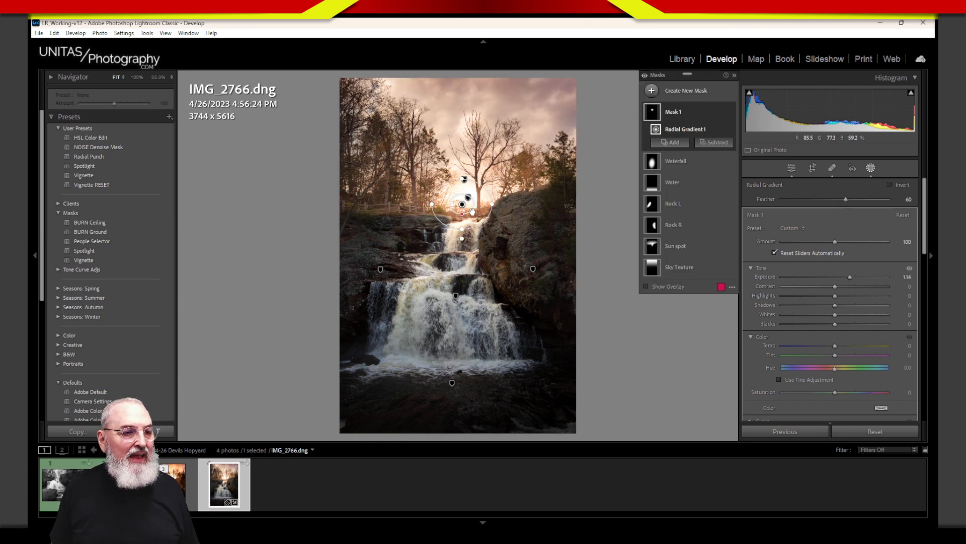
drag(472, 212, 478, 211)
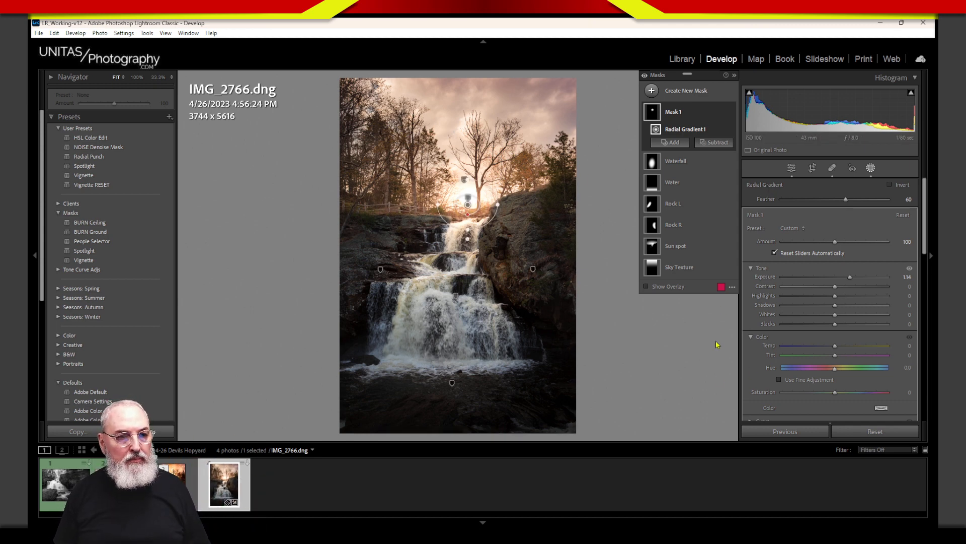
Leave masking and compare the edited waterfall photo with its original before version.
click(651, 90)
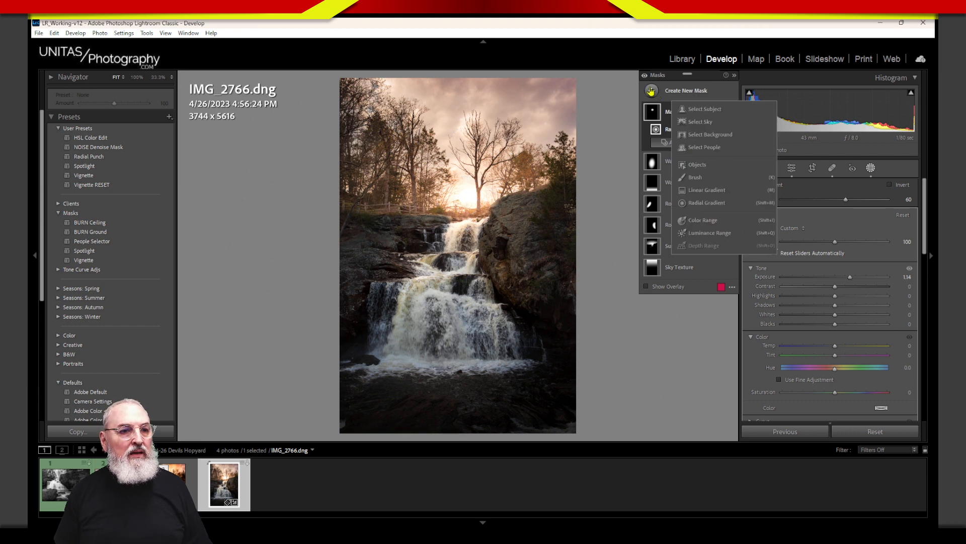
click(651, 90)
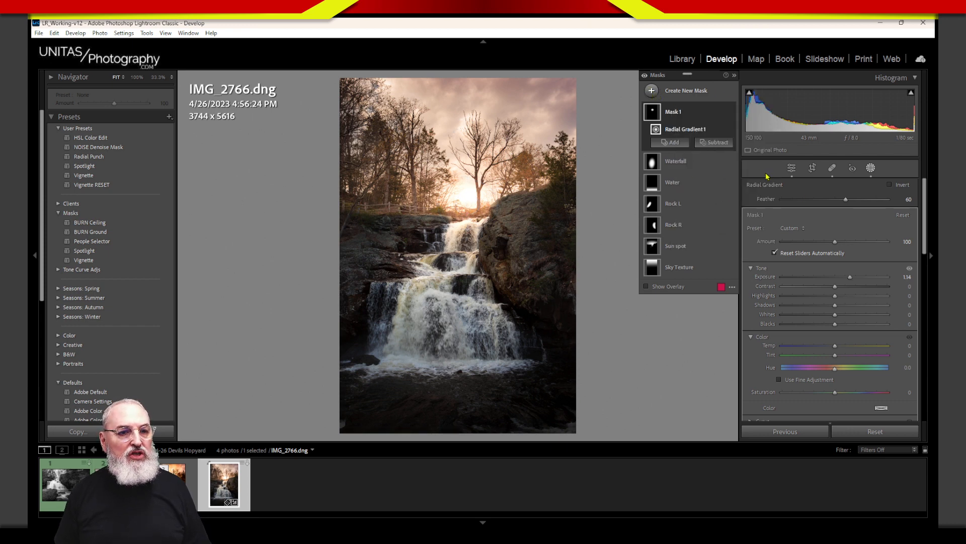
click(871, 169)
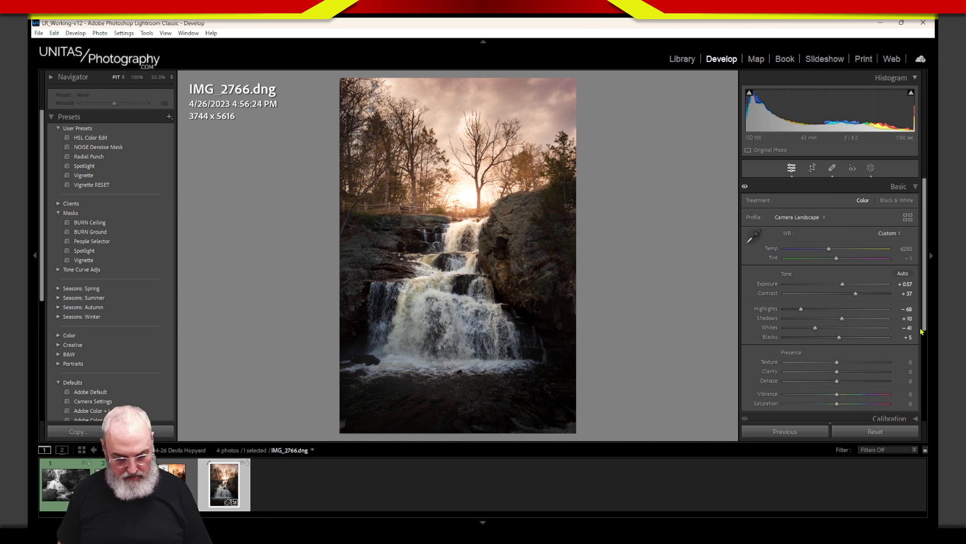
key(backslash)
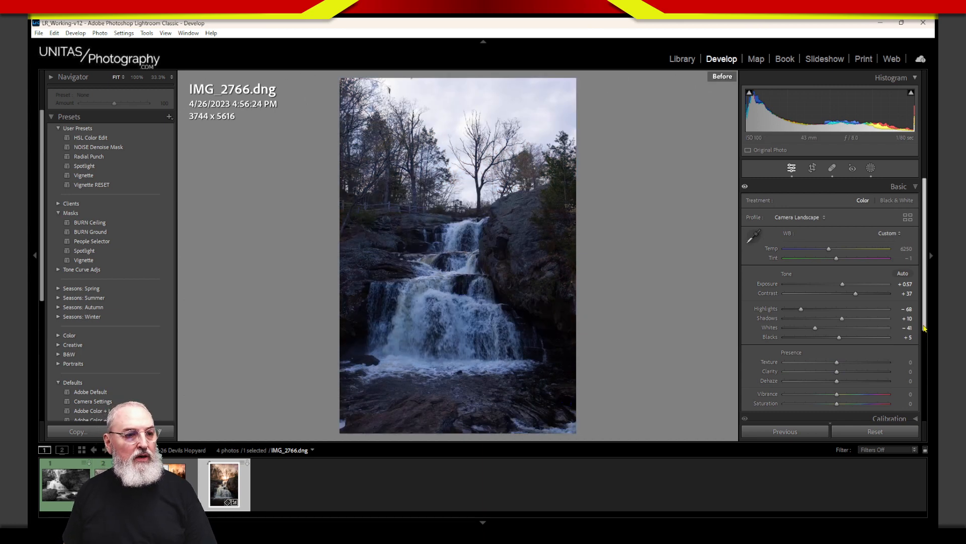
key(backslash)
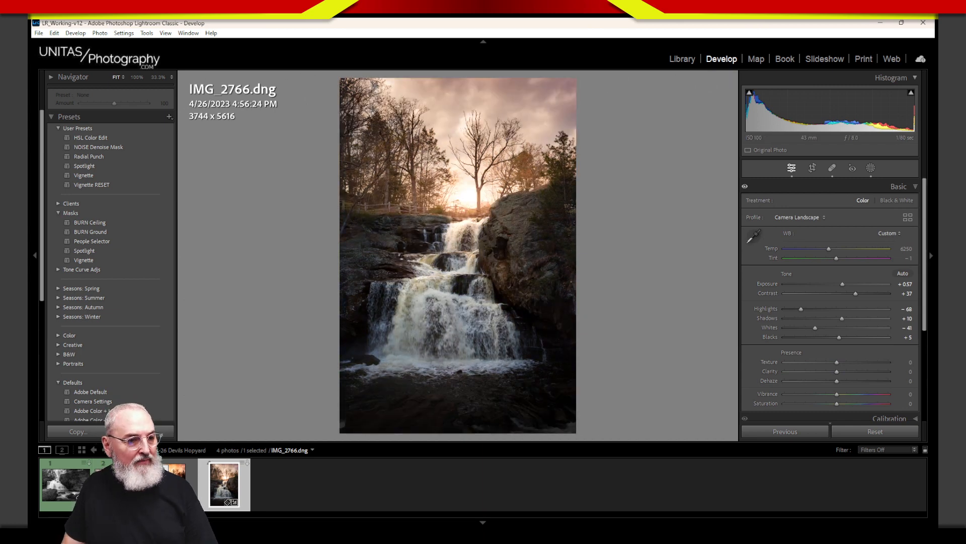
key(backslash)
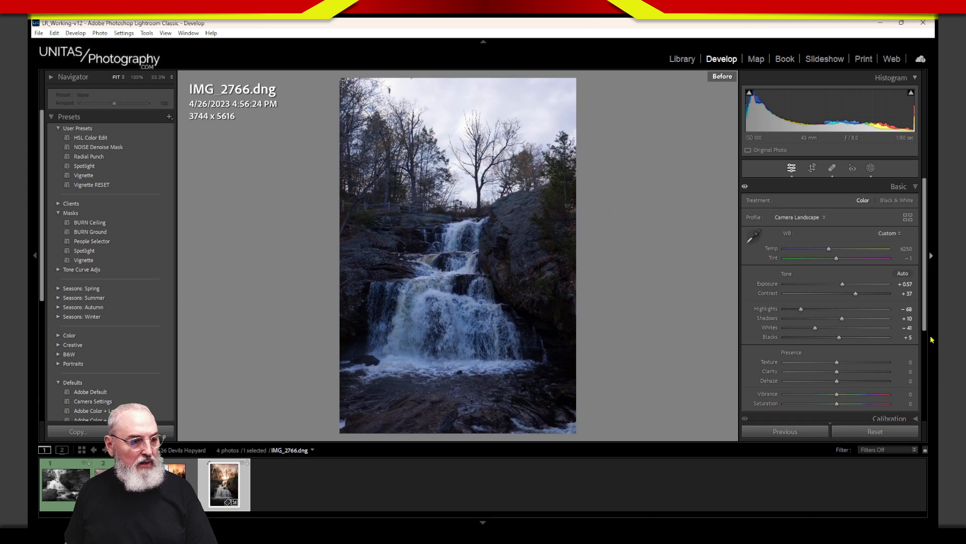
key(backslash)
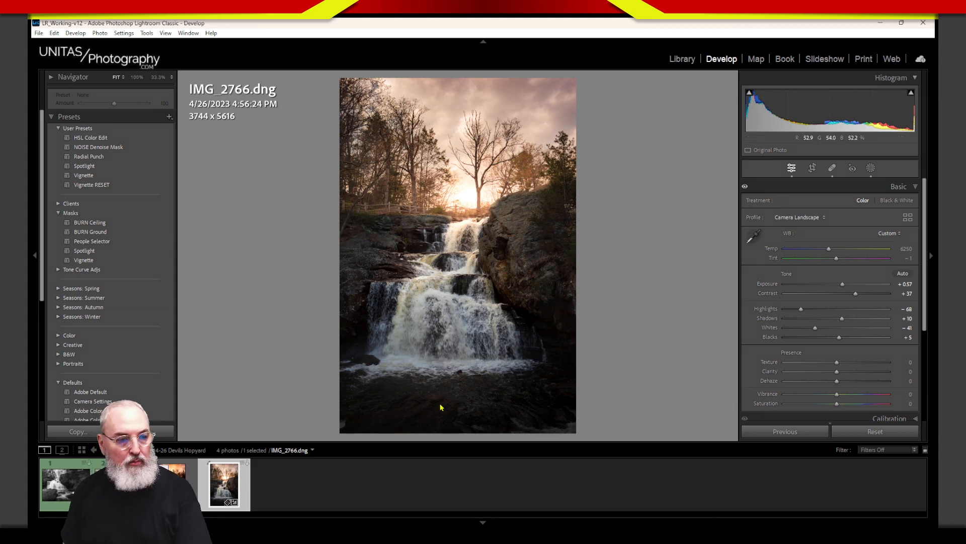
Handwrite "Dark" as a magenta screen annotation over the foreground water and clear it.
drag(366, 407, 360, 449)
drag(426, 422, 446, 436)
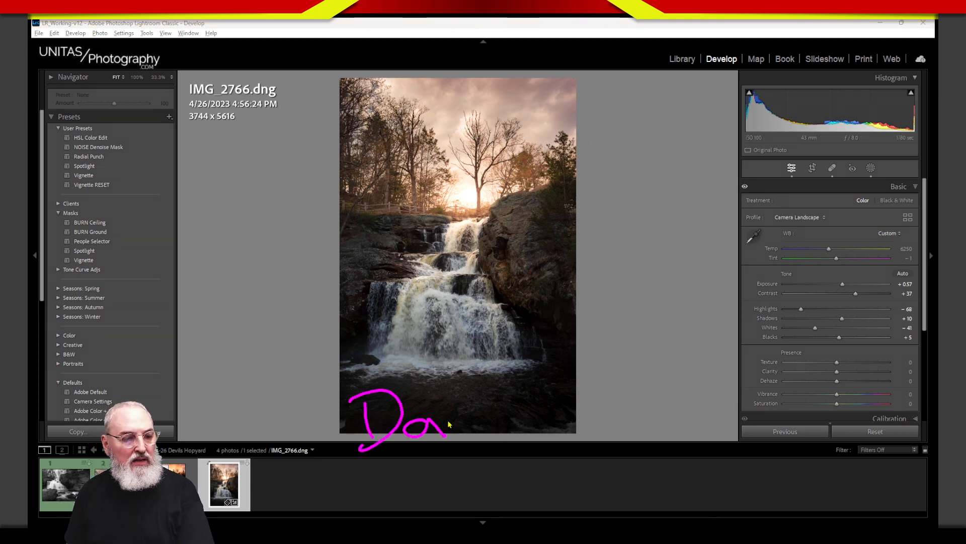
mouse_move(459, 398)
mouse_down()
mouse_move(470, 445)
mouse_move(482, 403)
mouse_up()
mouse_move(505, 395)
mouse_down()
mouse_move(514, 437)
mouse_move(569, 430)
mouse_up()
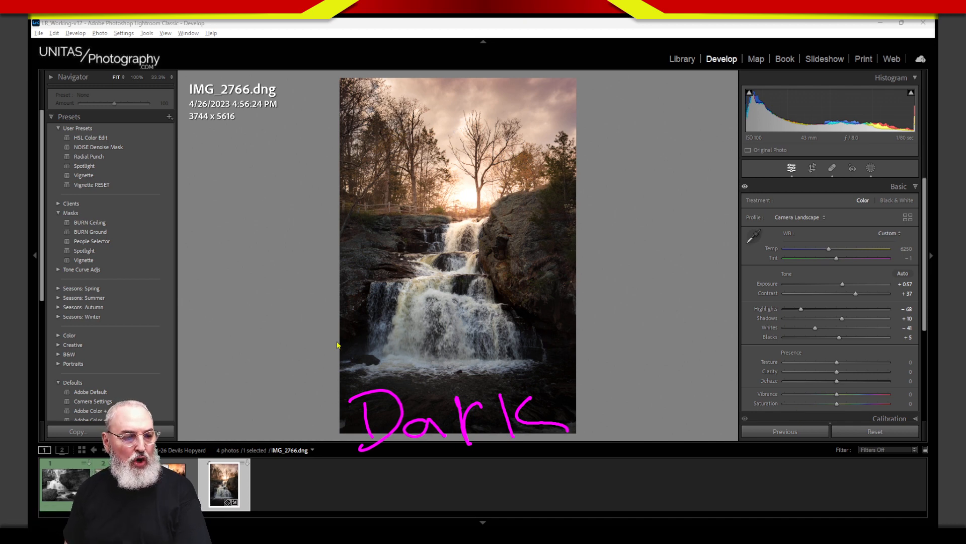
key(Escape)
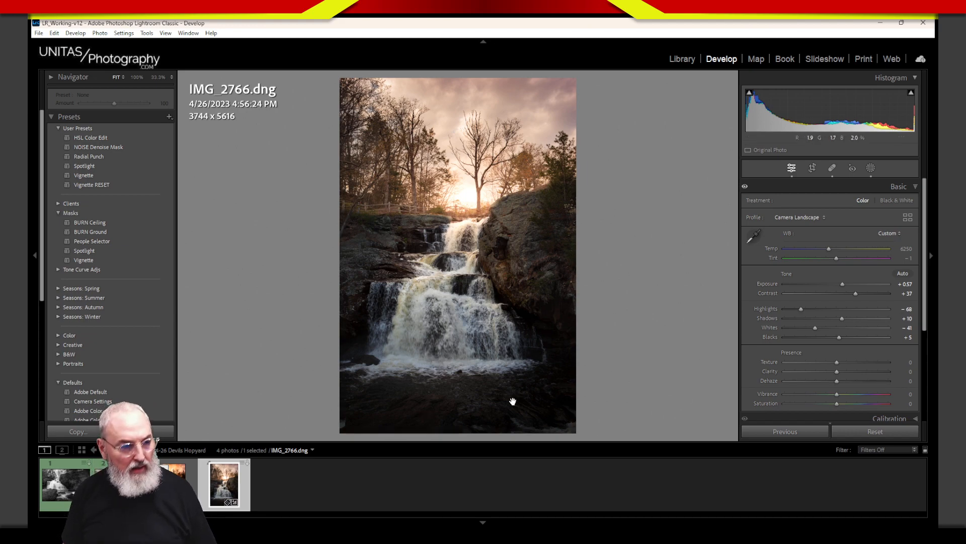
Draw a dashed magenta arc as an annotation across the pool at the foot of the falls.
click(488, 399)
click(496, 406)
click(492, 401)
drag(492, 401, 508, 334)
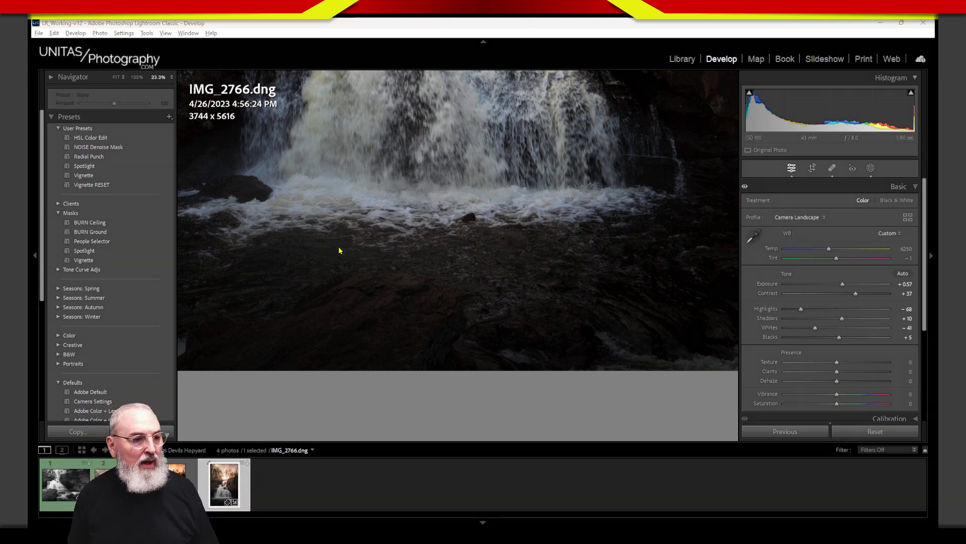
drag(245, 237, 252, 244)
drag(267, 276, 279, 284)
drag(308, 297, 331, 305)
mouse_move(366, 314)
mouse_down()
mouse_move(438, 324)
mouse_move(500, 315)
mouse_up()
drag(526, 314, 572, 288)
drag(585, 282, 593, 273)
drag(607, 262, 615, 255)
drag(627, 246, 654, 216)
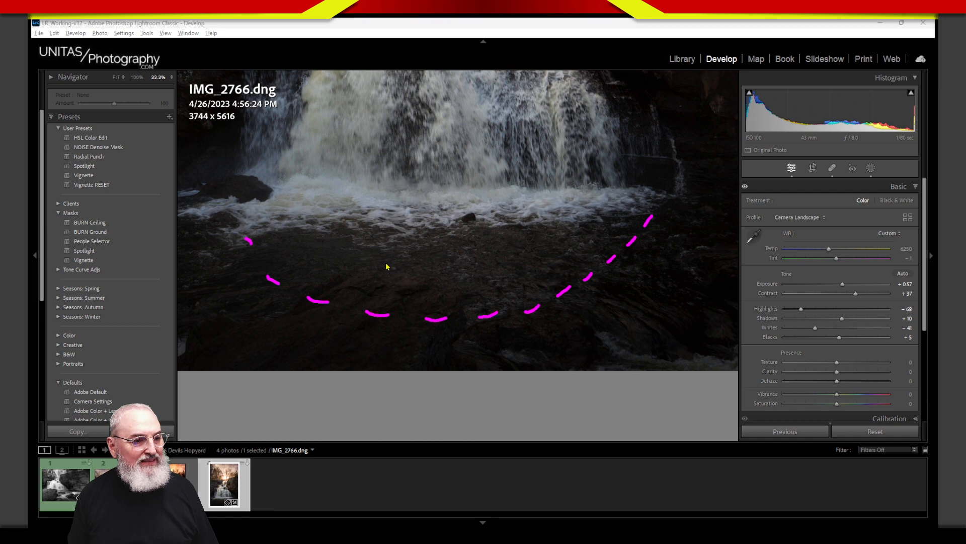
Handwrite "Lighter" on the water inside the dashed arc below the falls.
mouse_move(388, 256)
mouse_down()
mouse_move(399, 295)
mouse_move(427, 294)
mouse_move(428, 266)
mouse_up()
click(430, 280)
drag(456, 274, 448, 296)
mouse_move(463, 249)
mouse_down()
mouse_move(477, 287)
mouse_move(490, 287)
mouse_up()
mouse_move(498, 247)
mouse_down()
mouse_move(510, 281)
mouse_move(516, 264)
mouse_up()
mouse_move(525, 263)
mouse_down()
mouse_move(531, 275)
mouse_move(554, 247)
mouse_up()
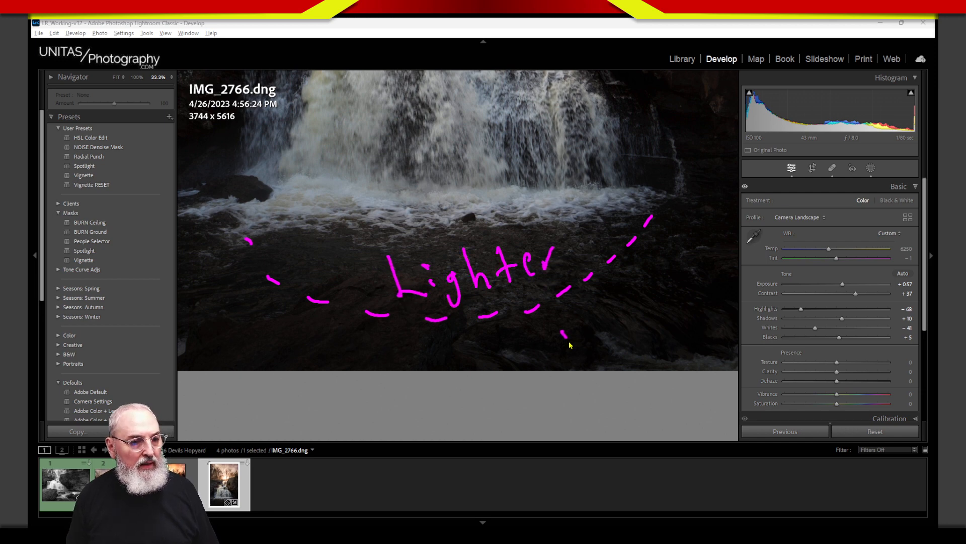
Label the water outside the arc "Darker" on the right side and "Dk" on the left side, and clear the annotations.
drag(559, 326, 569, 348)
drag(558, 322, 584, 355)
drag(629, 314, 643, 323)
drag(646, 306, 658, 281)
mouse_move(670, 262)
mouse_down()
mouse_move(685, 301)
mouse_move(702, 286)
mouse_up()
mouse_move(693, 284)
mouse_down()
mouse_move(703, 254)
mouse_move(717, 280)
mouse_up()
drag(712, 269, 727, 231)
drag(191, 310, 192, 347)
mouse_move(177, 322)
mouse_down()
mouse_move(217, 323)
mouse_move(188, 352)
mouse_up()
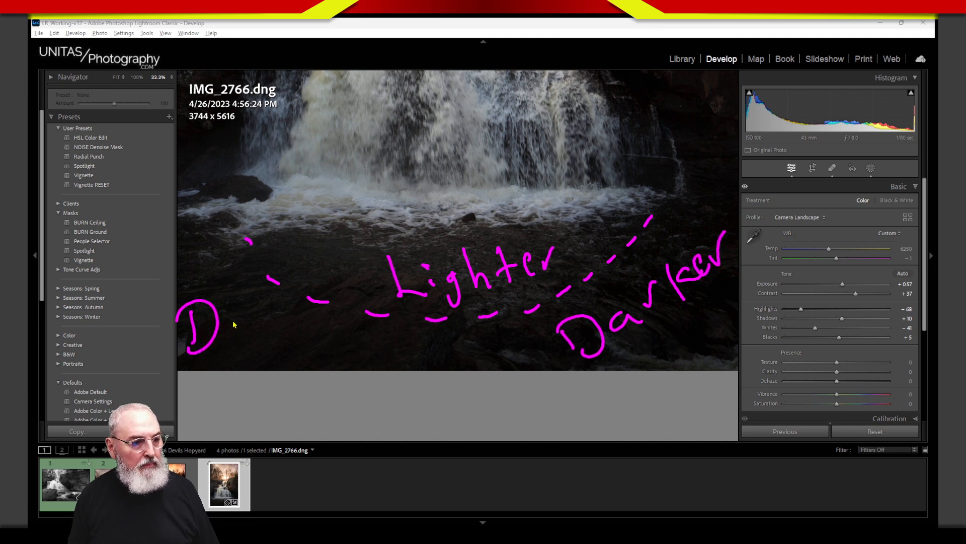
drag(231, 324, 233, 354)
drag(257, 328, 275, 353)
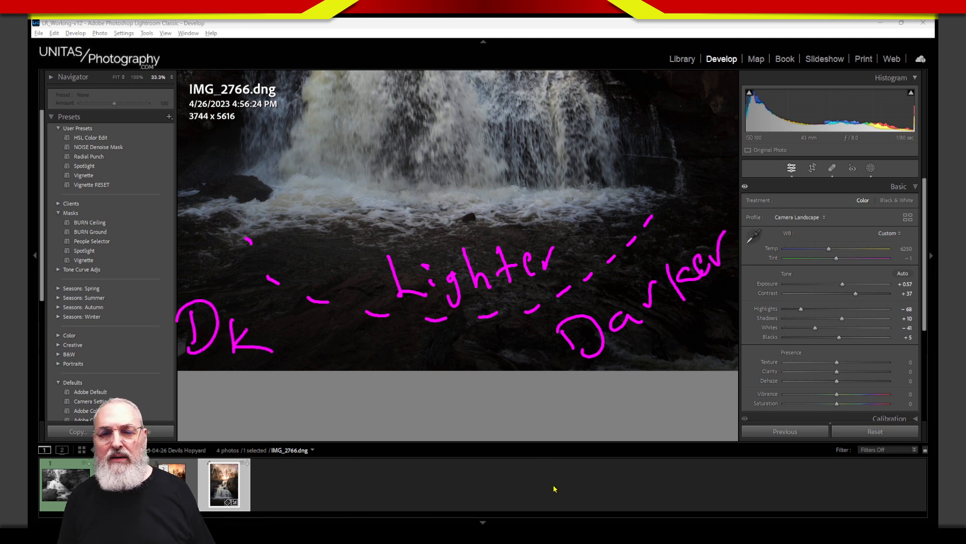
key(Escape)
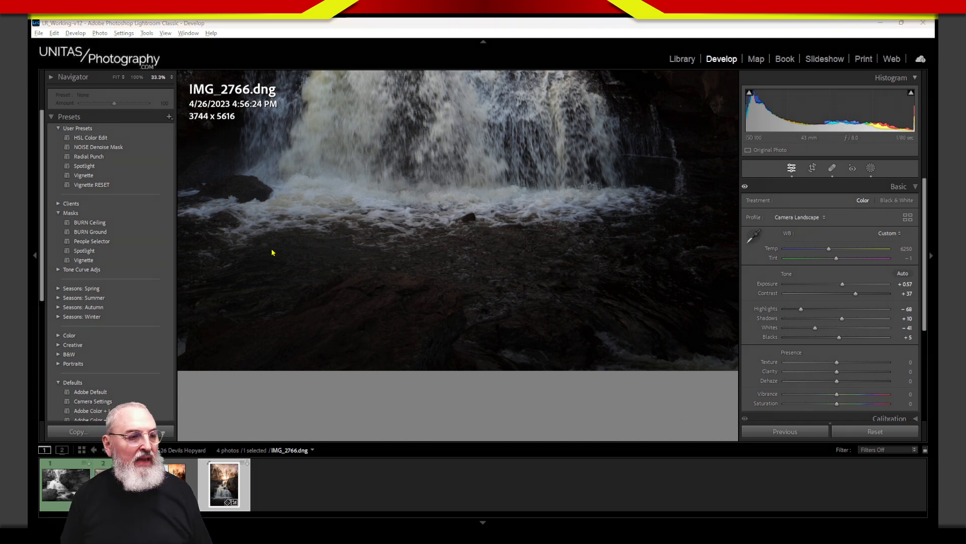
Redraw the dashed arc around the water below the falls and handwrite "Light" inside it.
mouse_move(240, 242)
mouse_down()
mouse_move(293, 285)
mouse_move(375, 309)
mouse_move(466, 312)
mouse_move(563, 286)
mouse_move(648, 212)
mouse_up()
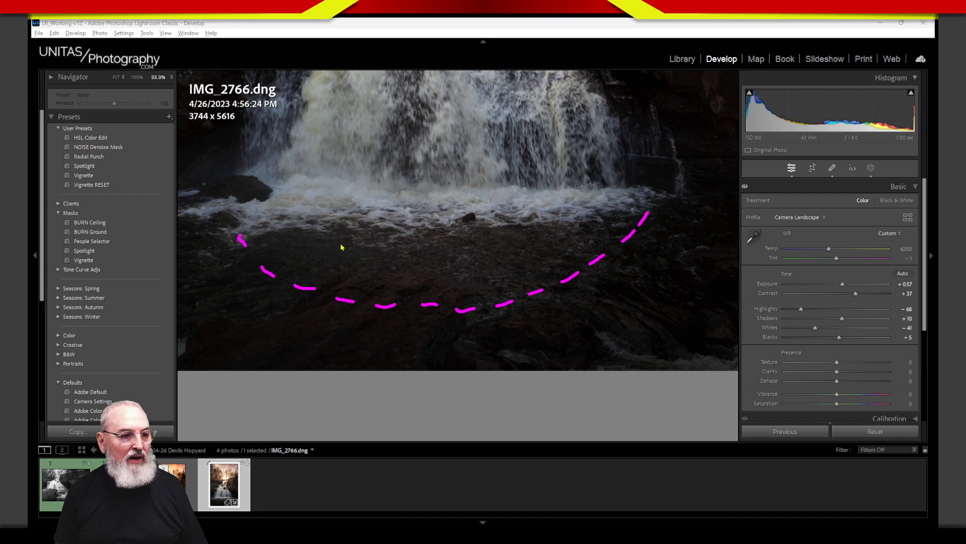
mouse_move(340, 233)
mouse_down()
mouse_move(352, 280)
mouse_move(379, 272)
mouse_move(369, 254)
mouse_move(396, 266)
mouse_move(410, 302)
mouse_move(430, 253)
mouse_move(455, 278)
mouse_up()
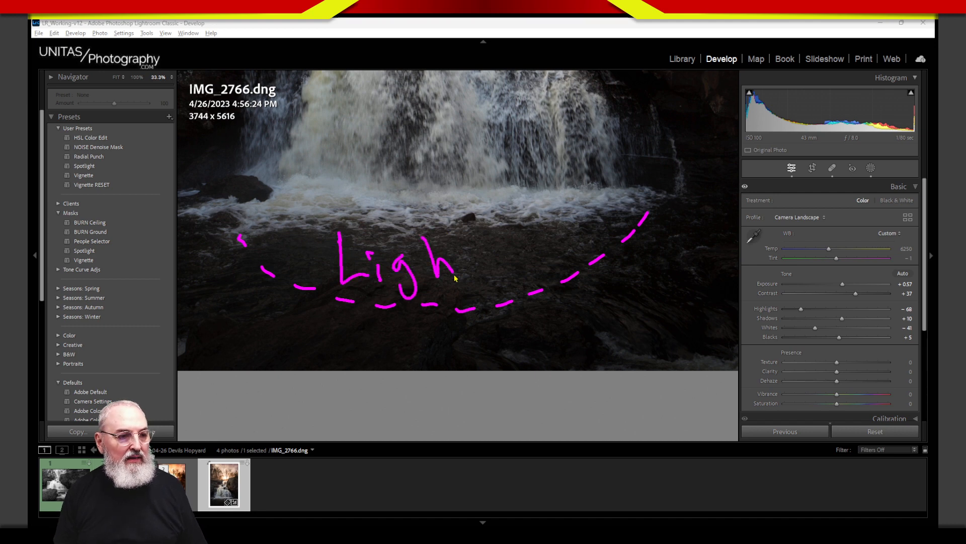
drag(471, 236, 486, 273)
drag(465, 261, 494, 251)
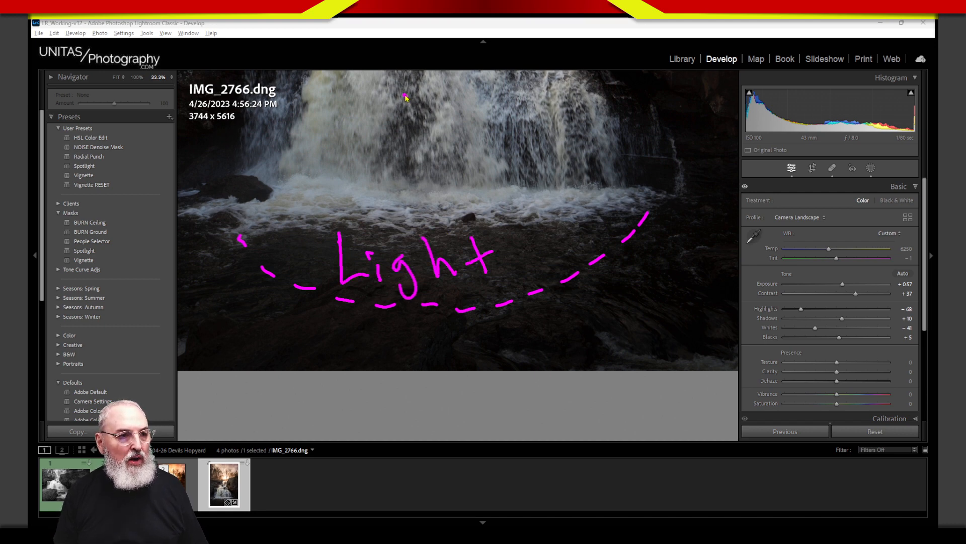
Circle the lower cascade with the annotation pen and draw light rays radiating outward from it.
mouse_move(405, 97)
mouse_down()
mouse_move(437, 85)
mouse_move(486, 143)
mouse_up()
drag(372, 139, 312, 177)
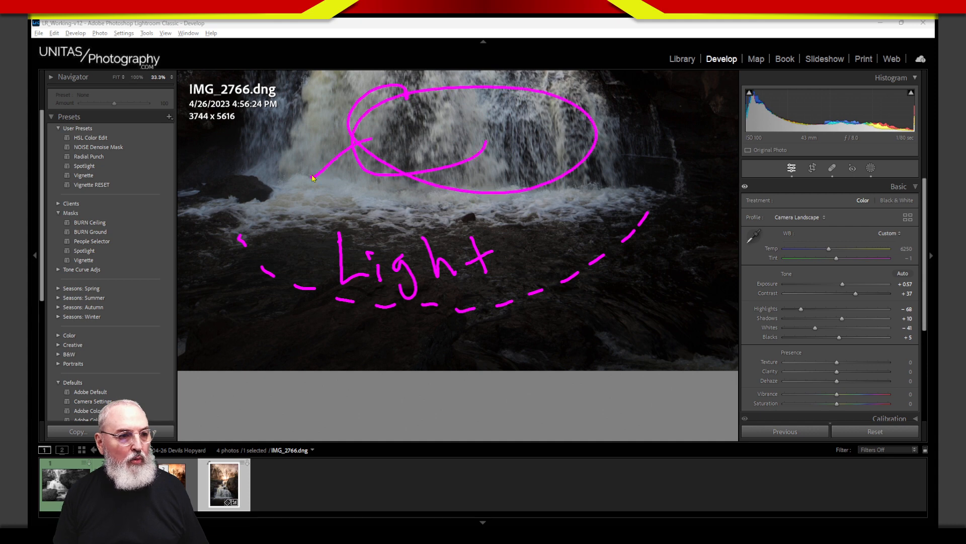
drag(347, 105, 284, 114)
drag(388, 166, 347, 206)
drag(427, 174, 438, 212)
drag(482, 188, 519, 212)
drag(558, 161, 599, 180)
drag(596, 121, 639, 78)
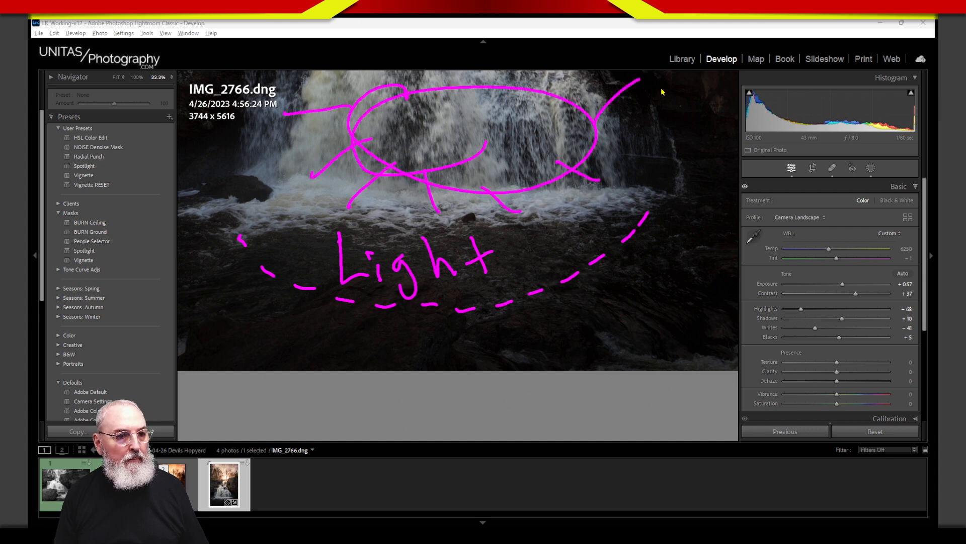
Mark the outer edges of the pool and the dark areas on both sides of the cascade, and clear the annotations.
mouse_move(694, 224)
mouse_down()
mouse_move(701, 244)
mouse_move(661, 366)
mouse_up()
mouse_move(193, 237)
mouse_down()
mouse_move(201, 265)
mouse_move(305, 349)
mouse_up()
mouse_move(641, 52)
mouse_down()
mouse_move(694, 88)
mouse_move(714, 131)
mouse_move(704, 161)
mouse_up()
drag(222, 103, 218, 100)
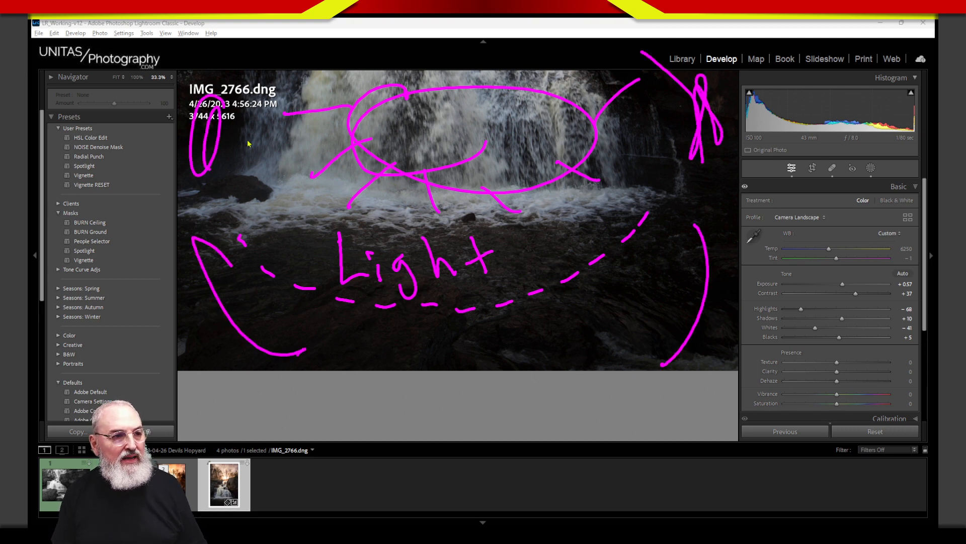
key(Escape)
On the full photo, outline the lower cascade and add a downward arrow into a hatched semicircle over the pool.
click(522, 300)
click(522, 300)
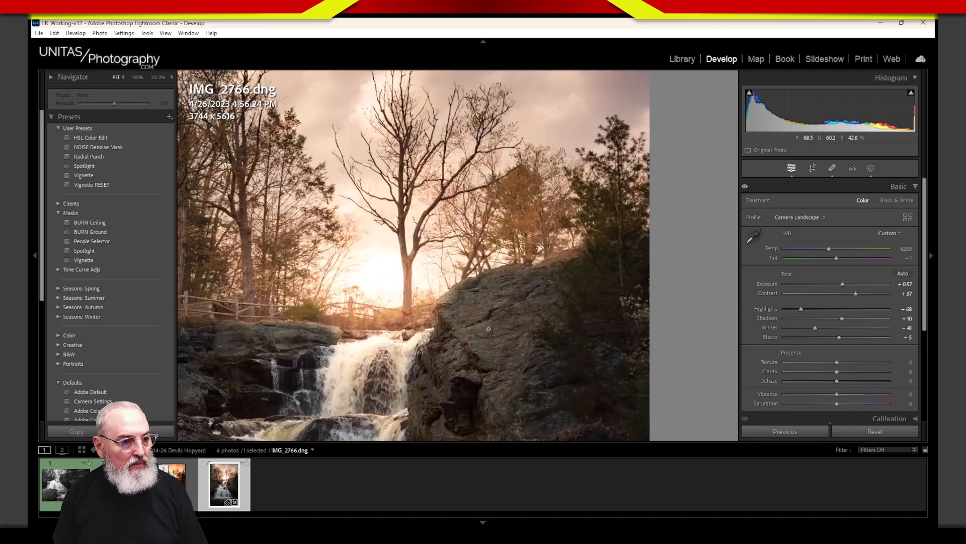
click(491, 299)
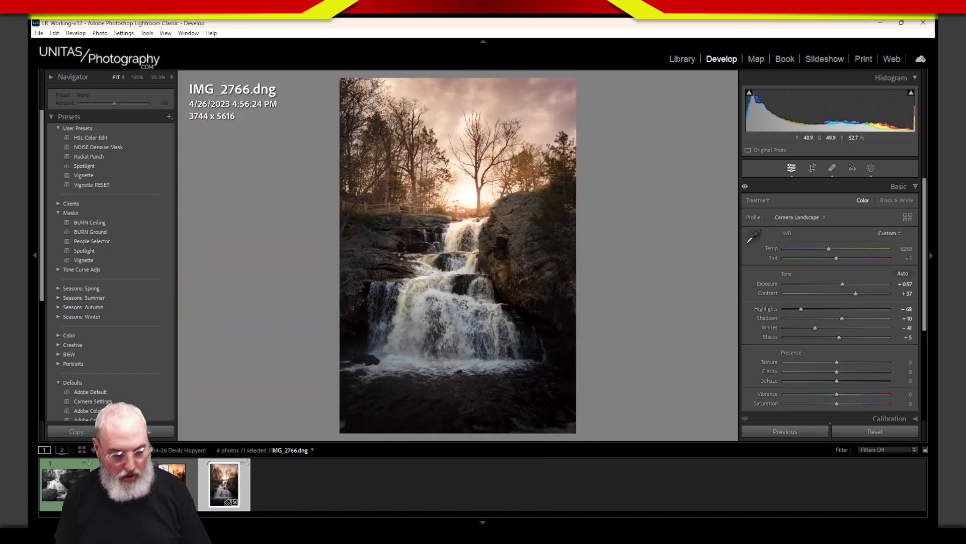
key(ctrl+2)
mouse_move(476, 299)
mouse_down()
mouse_move(407, 294)
mouse_move(396, 349)
mouse_move(504, 364)
mouse_move(508, 336)
mouse_move(463, 293)
mouse_up()
mouse_move(397, 368)
mouse_down()
mouse_move(410, 395)
mouse_move(503, 369)
mouse_move(448, 394)
mouse_move(464, 378)
mouse_up()
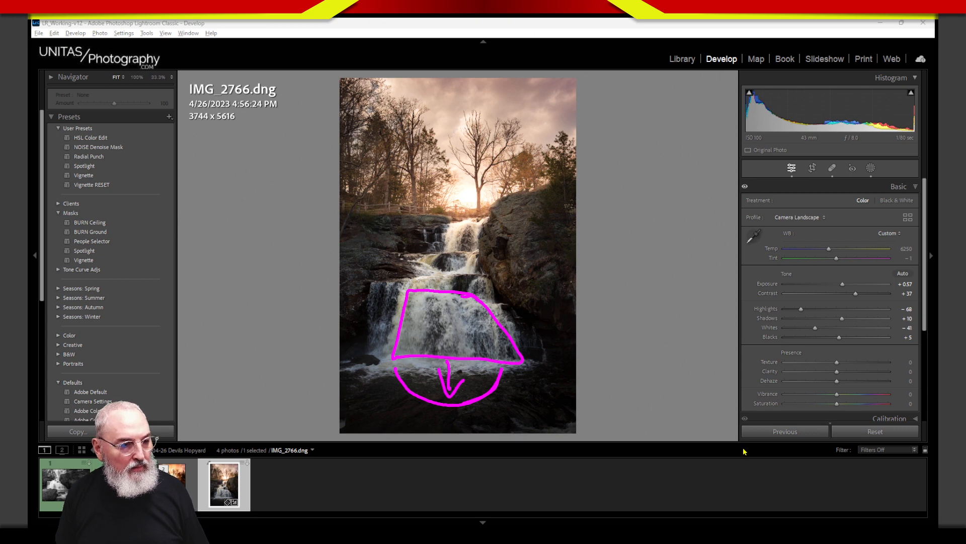
mouse_move(410, 363)
mouse_down()
mouse_move(412, 385)
mouse_move(443, 399)
mouse_move(495, 367)
mouse_up()
Draw dashed curves along both sides of the falls and handwrite "Light" over the rocks on each side.
drag(383, 359, 398, 189)
mouse_move(523, 347)
mouse_down()
mouse_move(541, 275)
mouse_move(537, 222)
mouse_move(515, 172)
mouse_up()
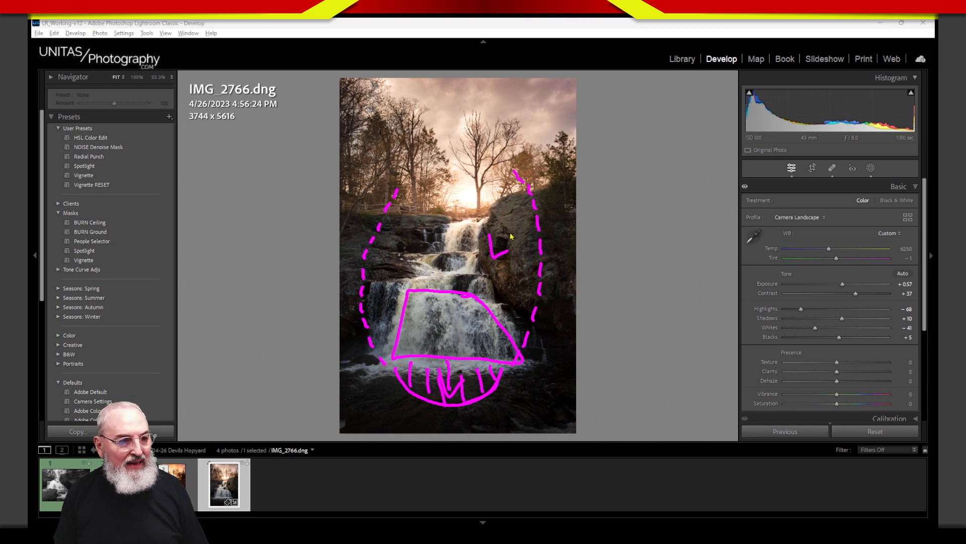
drag(510, 237, 523, 221)
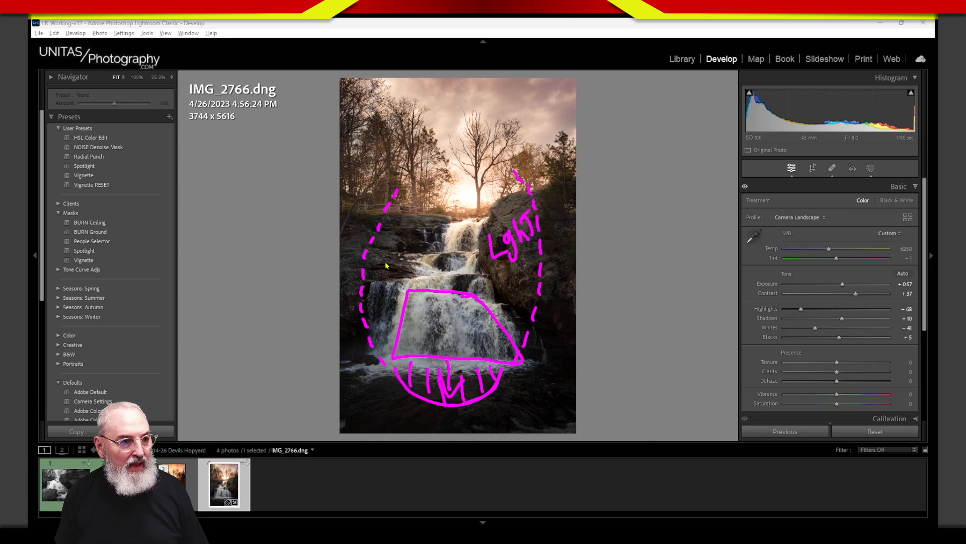
mouse_move(374, 244)
mouse_down()
mouse_move(381, 277)
mouse_move(399, 251)
mouse_move(402, 277)
mouse_move(412, 226)
mouse_move(400, 241)
mouse_up()
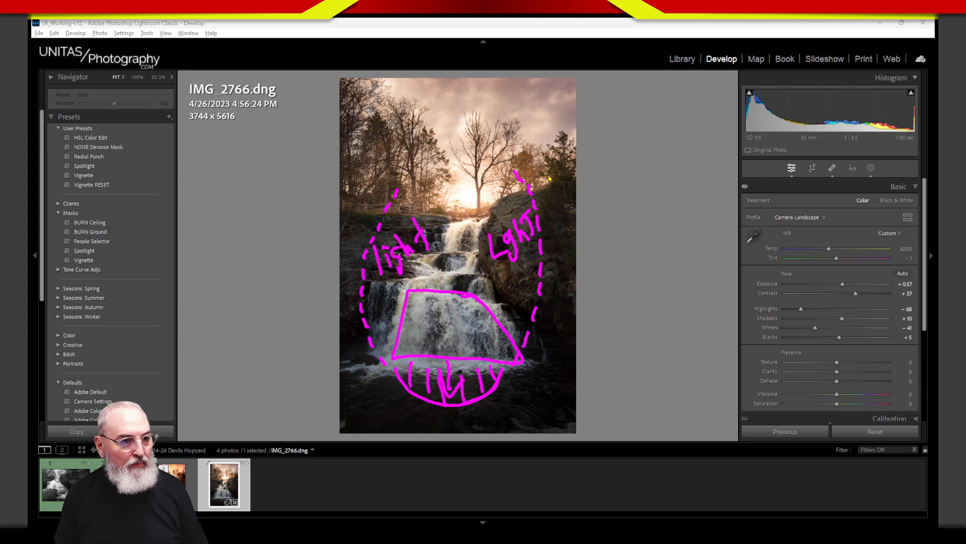
Draw outer arcs along both sides of the falls and beneath the pool, and clear all annotations.
drag(550, 169, 563, 325)
drag(370, 184, 357, 334)
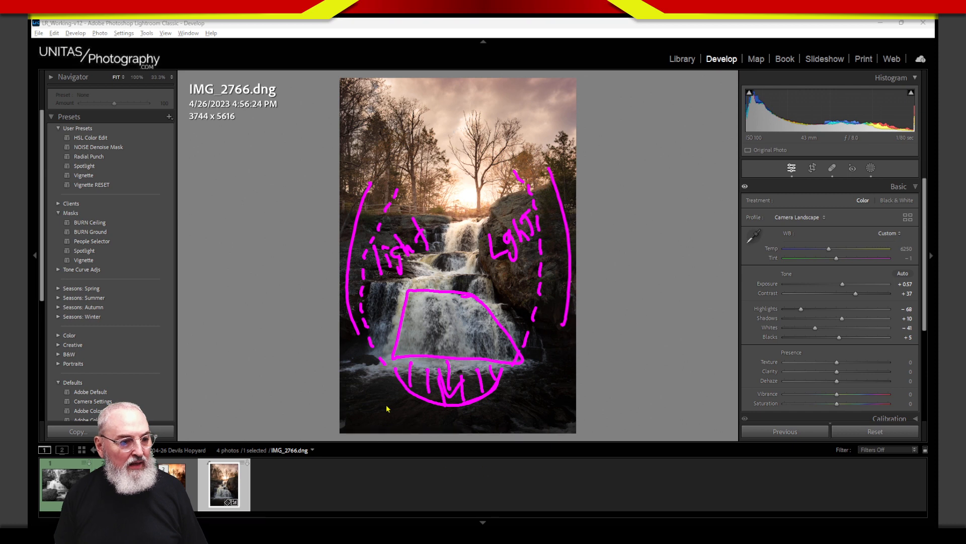
mouse_move(363, 382)
mouse_down()
mouse_move(462, 421)
mouse_move(536, 390)
mouse_move(542, 371)
mouse_up()
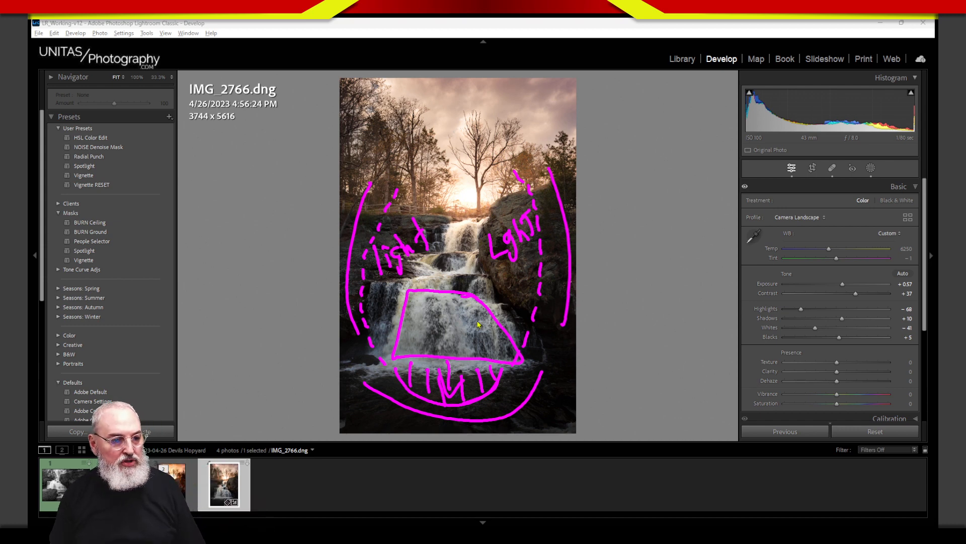
key(Escape)
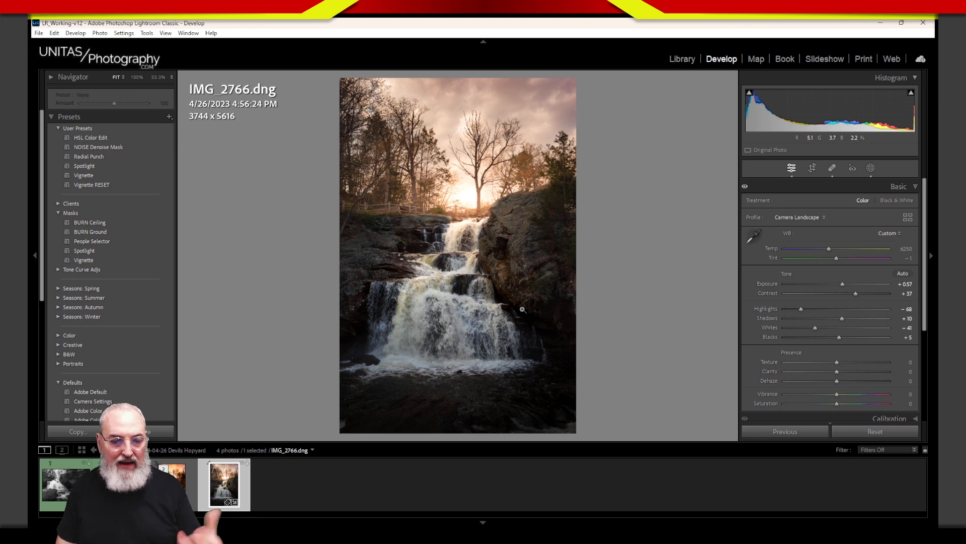
Add a wide radial gradient mask with feather 60 over the pool, enlarging it slightly and shifting it to cover the base of the falls.
click(870, 169)
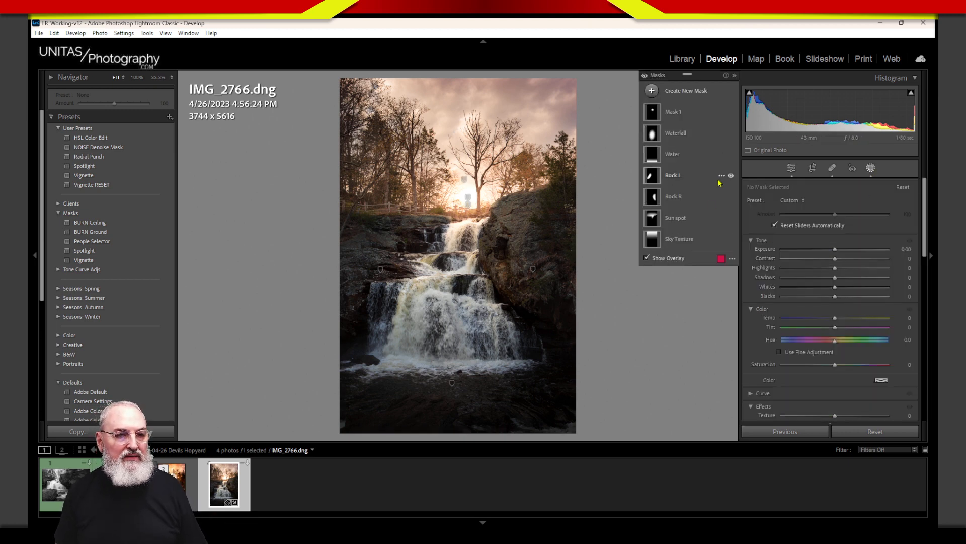
click(674, 92)
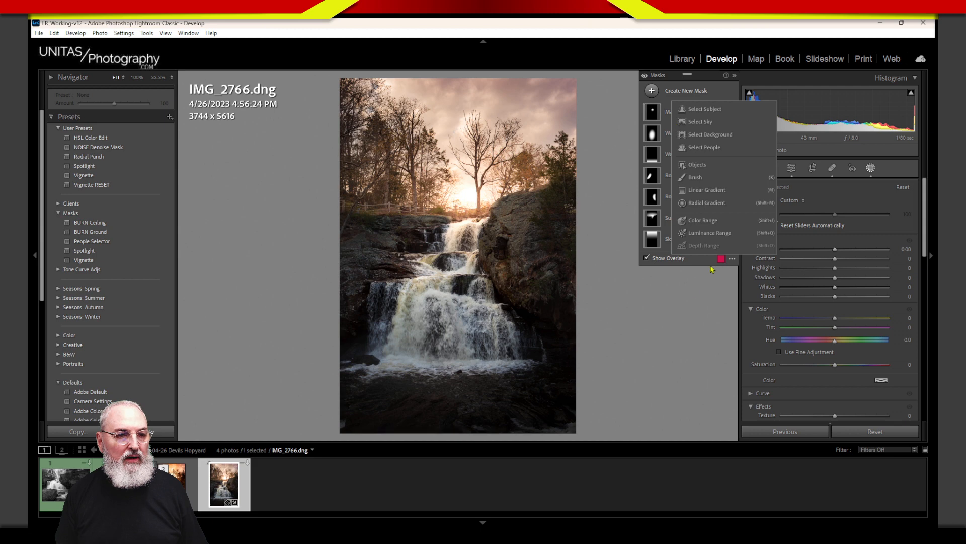
click(686, 203)
drag(445, 374, 521, 410)
drag(462, 374, 466, 376)
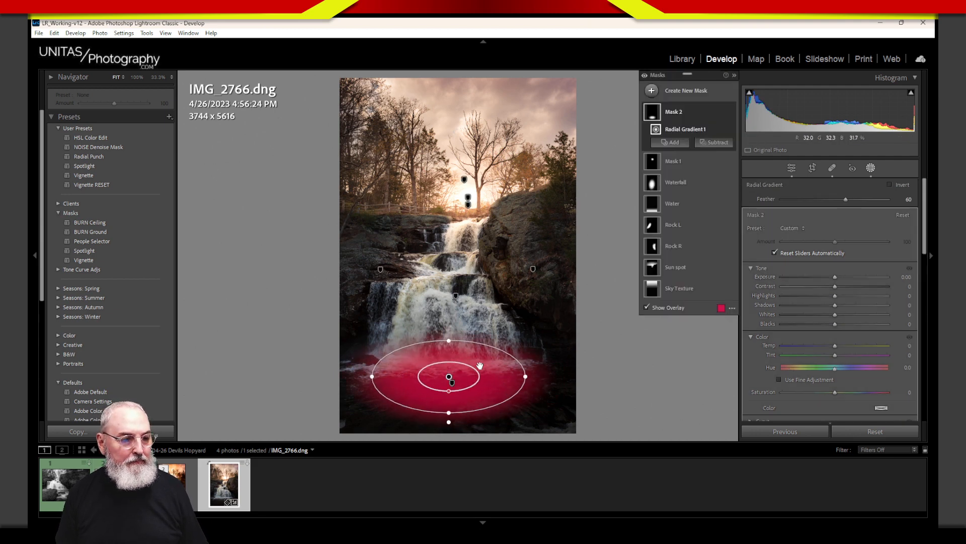
drag(533, 381, 533, 377)
drag(449, 340, 449, 337)
drag(461, 371, 460, 366)
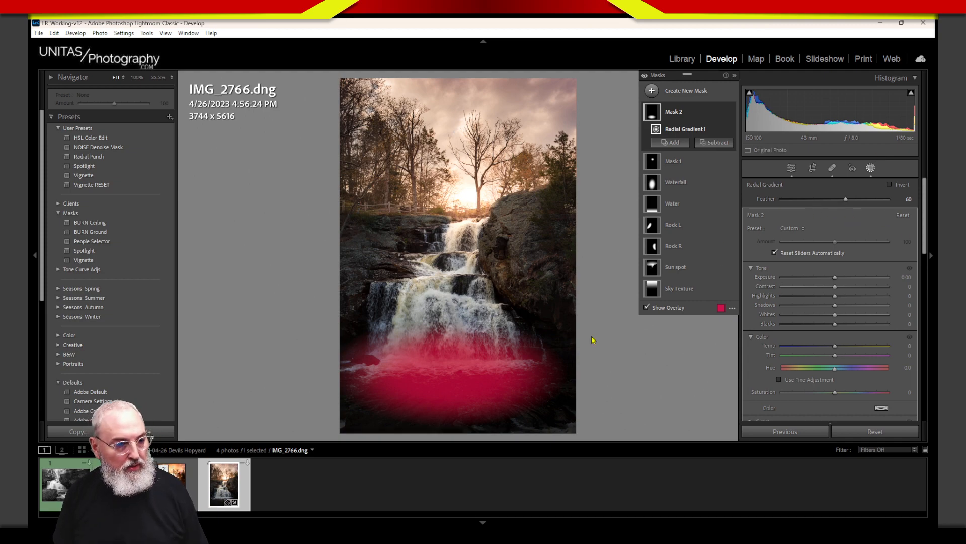
Make the pool's radial gradient taller, shift it slightly up over the base of the falls, and set its feather to 36.
click(477, 395)
drag(637, 405, 645, 335)
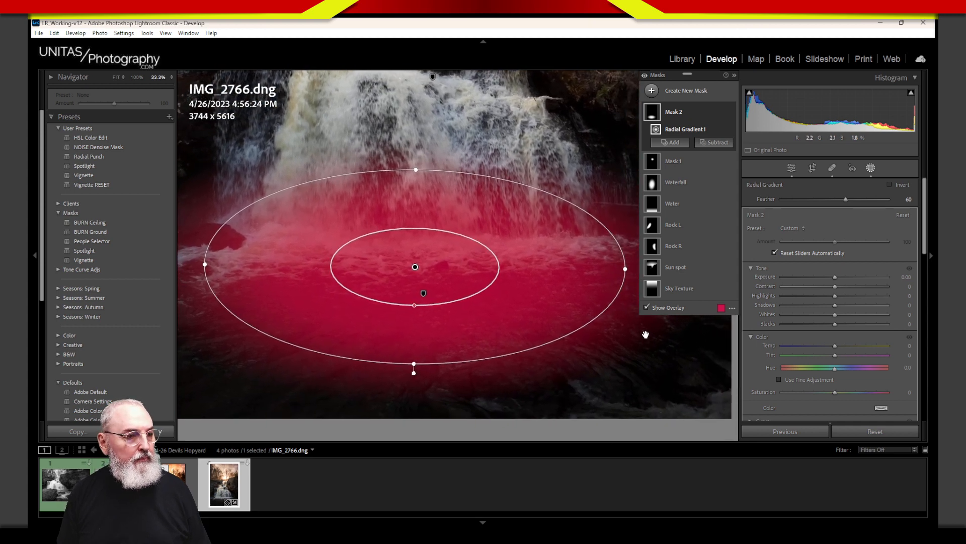
key(o)
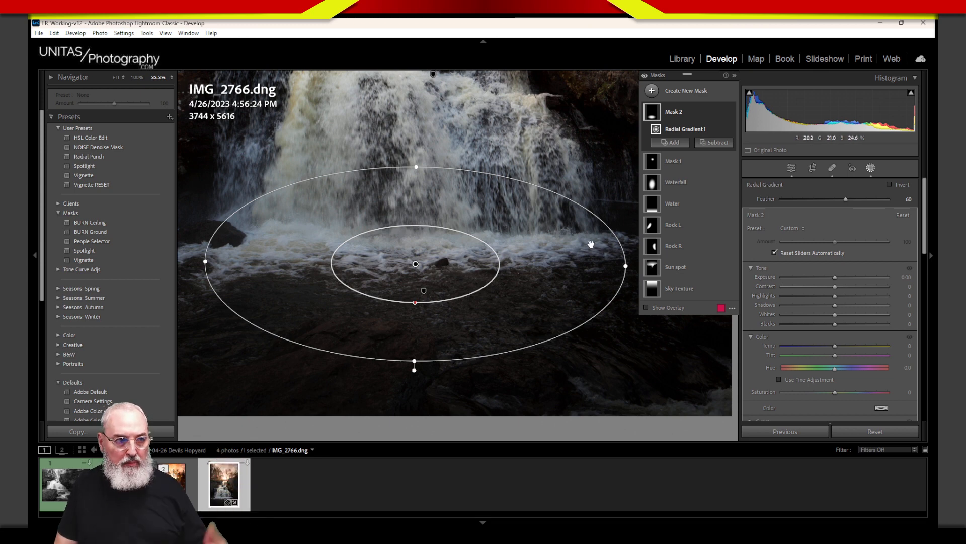
drag(416, 161, 416, 117)
drag(441, 334, 440, 306)
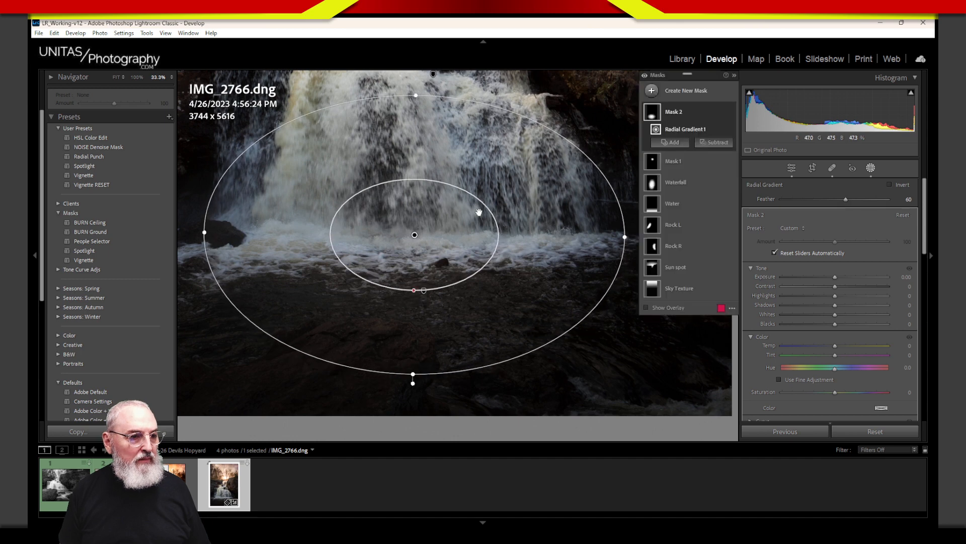
drag(496, 249, 549, 241)
drag(449, 262, 446, 254)
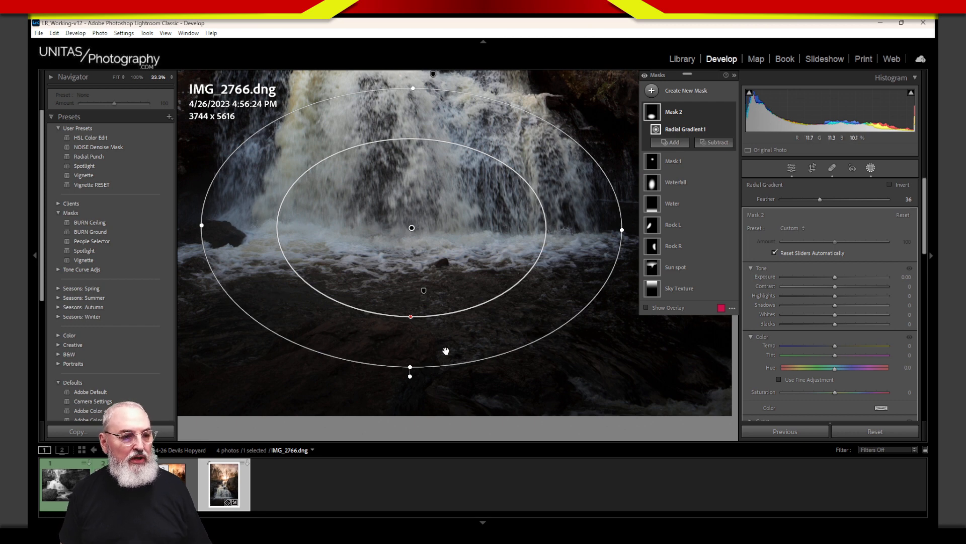
Outline the dark pool below the foam with a freehand semicircle and clear the annotation.
mouse_move(426, 297)
mouse_move(264, 272)
mouse_down()
mouse_move(569, 282)
mouse_move(506, 344)
mouse_move(325, 350)
mouse_move(240, 270)
mouse_move(301, 325)
mouse_move(502, 346)
mouse_move(563, 270)
mouse_move(272, 276)
mouse_move(560, 274)
mouse_move(516, 335)
mouse_move(294, 345)
mouse_move(256, 301)
mouse_move(276, 315)
mouse_up()
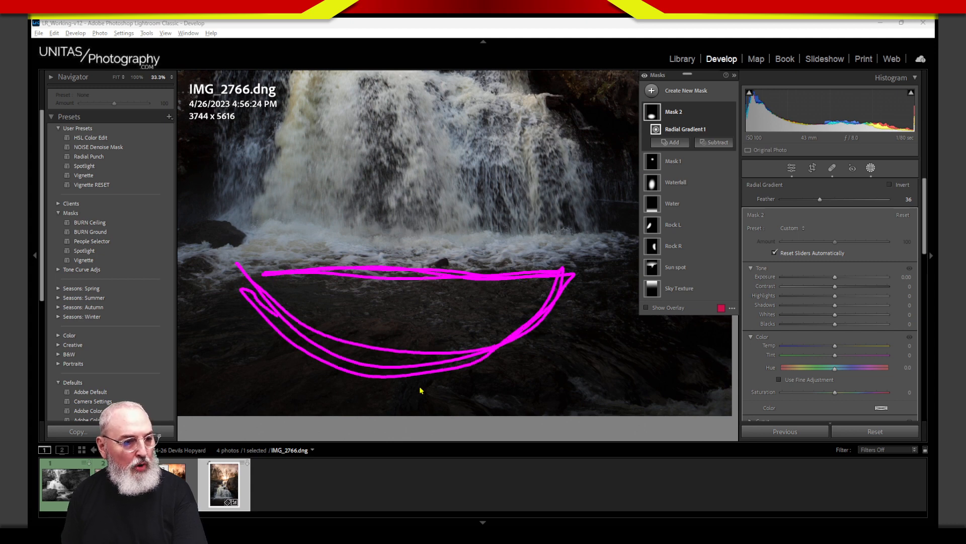
key(Escape)
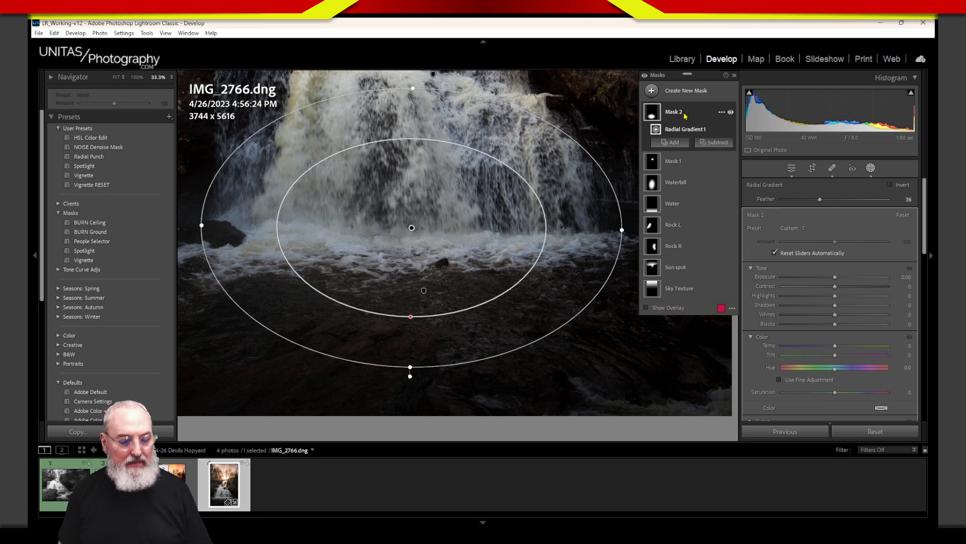
Show the radial mask's overlay and raise the mask's Shadows to 46.
key(p)
key(o)
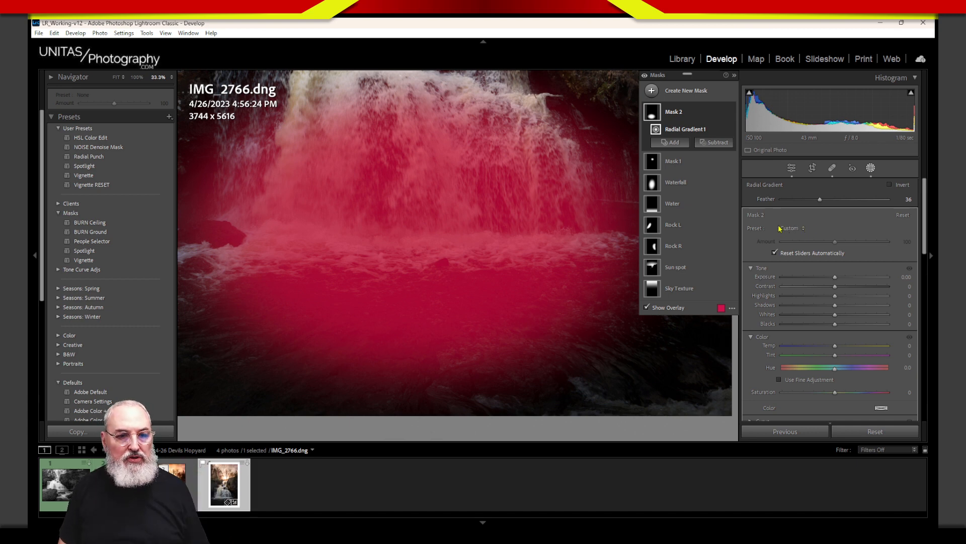
drag(837, 305, 860, 307)
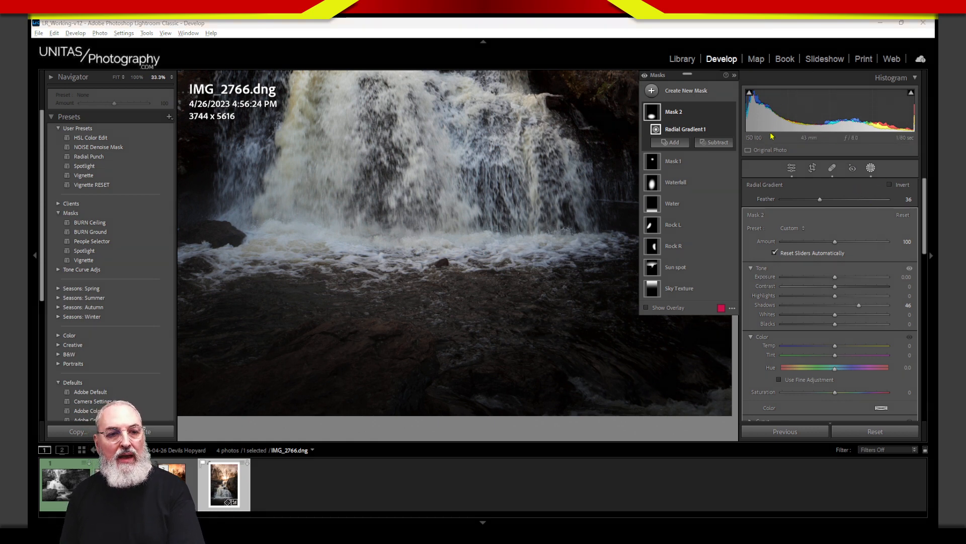
Bracket the histogram's shadow and highlight areas, add an arrow toward the midtones and a squiggle between them, and clear the annotations.
mouse_move(790, 150)
mouse_down()
mouse_move(799, 112)
mouse_move(799, 159)
mouse_move(767, 144)
mouse_move(766, 110)
mouse_move(781, 125)
mouse_move(801, 131)
mouse_up()
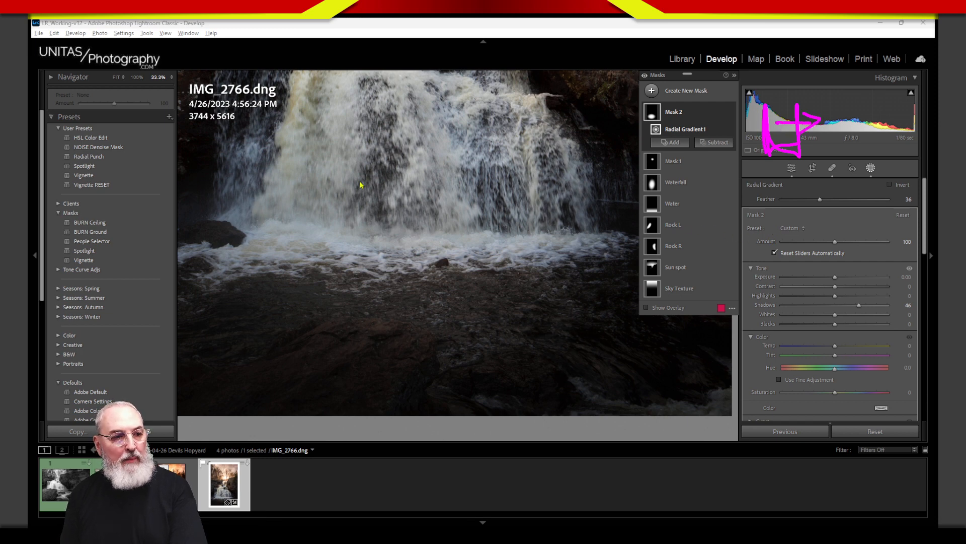
mouse_move(867, 107)
mouse_down()
mouse_move(869, 150)
mouse_move(897, 148)
mouse_move(896, 105)
mouse_move(899, 153)
mouse_up()
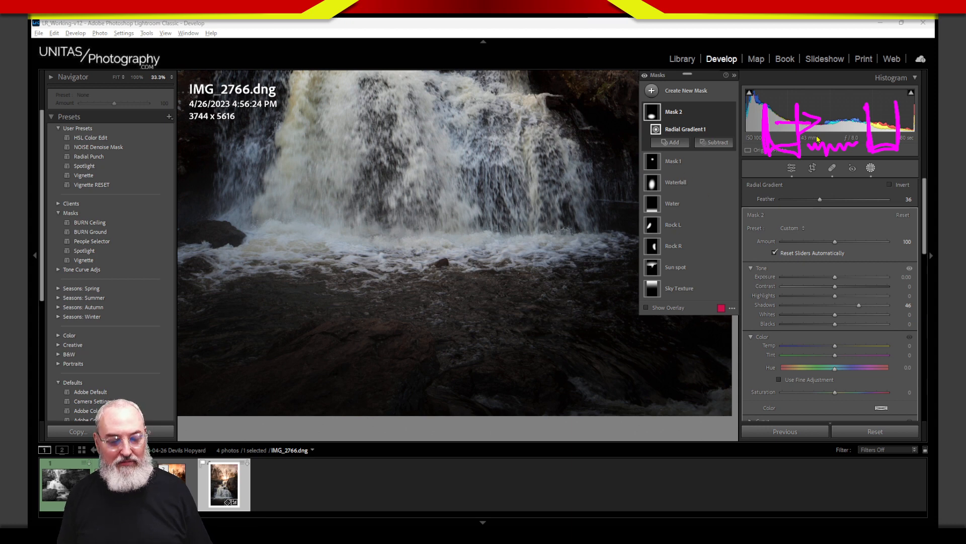
key(Escape)
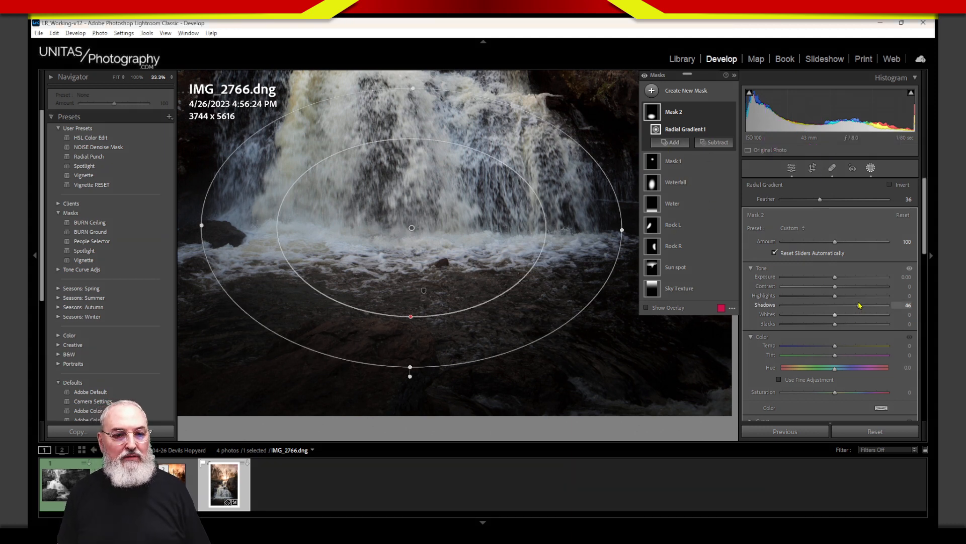
Reset the radial mask's Shadows to 0 and show its overlay.
mouse_move(859, 306)
mouse_down()
mouse_move(868, 308)
mouse_move(848, 309)
mouse_move(859, 306)
mouse_up()
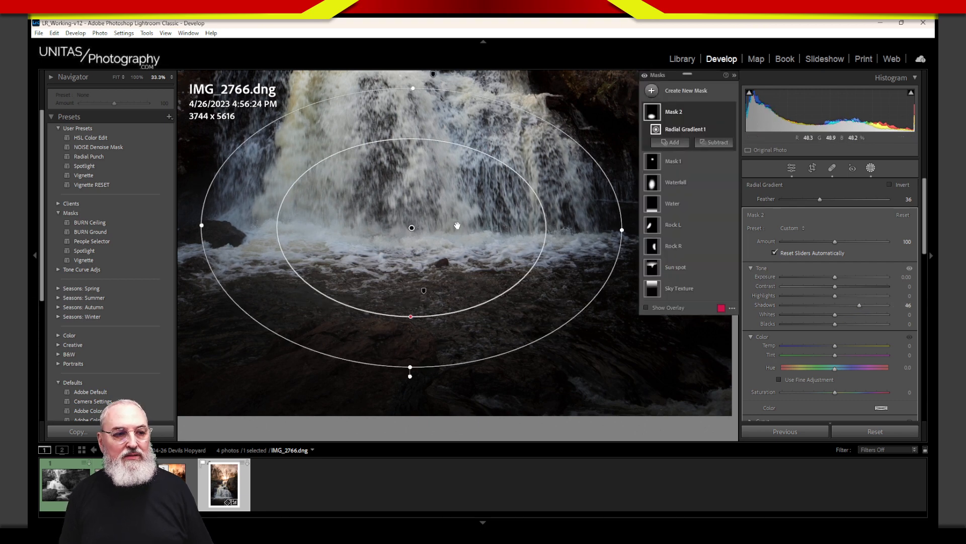
double_click(765, 305)
key(o)
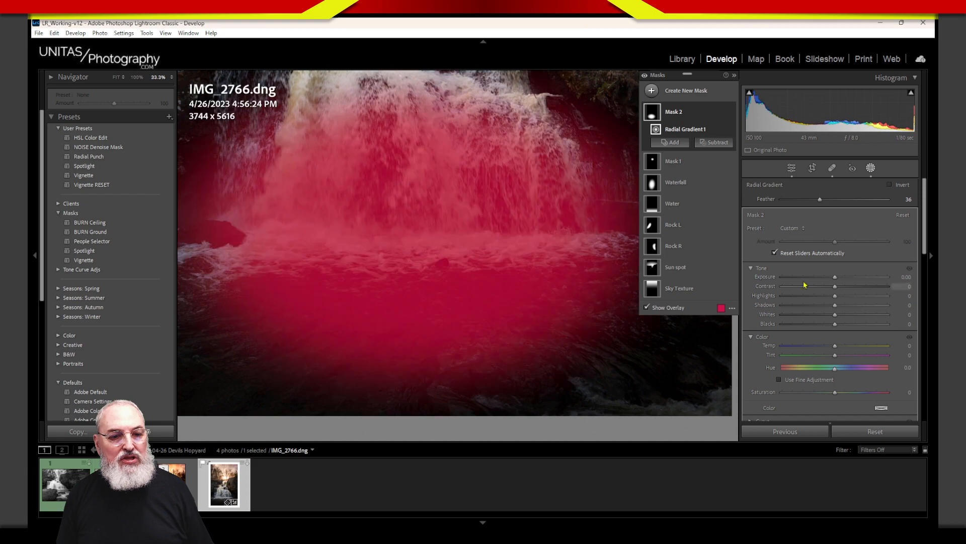
Try an Exposure of 0.75 on the radial mask, reset it, and toggle the mask overlay.
drag(837, 282, 845, 282)
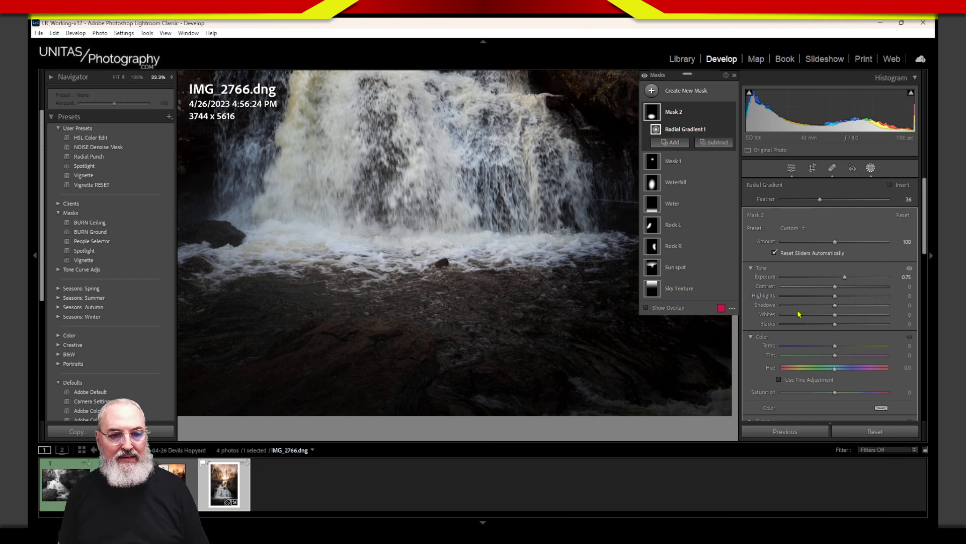
double_click(766, 278)
key(o)
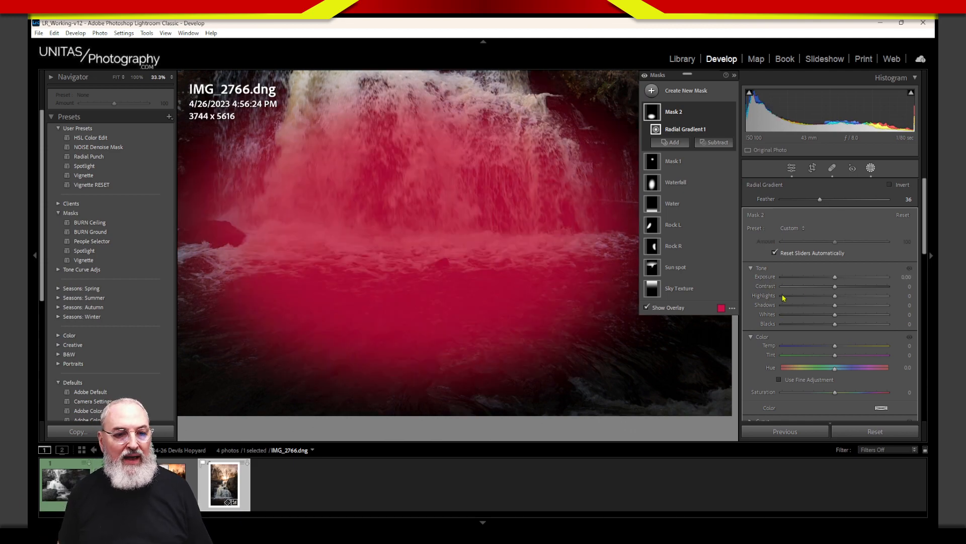
key(o)
key(o)
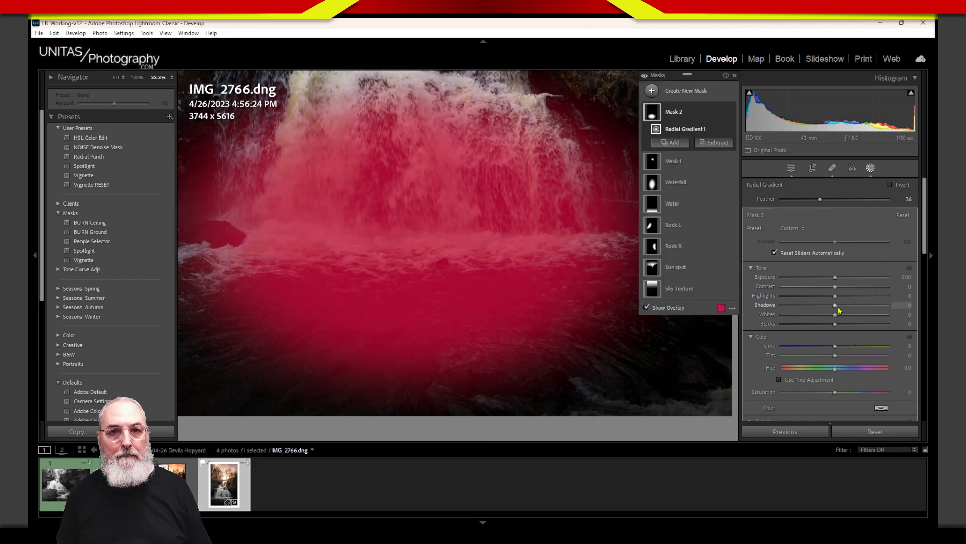
Set the radial mask's Shadows to 25 and leave masking.
drag(835, 307, 838, 306)
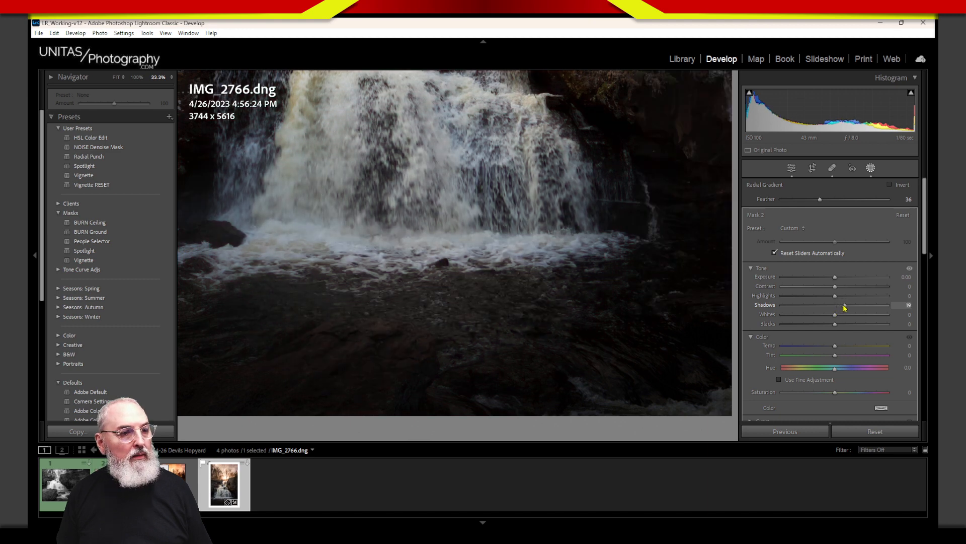
drag(847, 305, 855, 309)
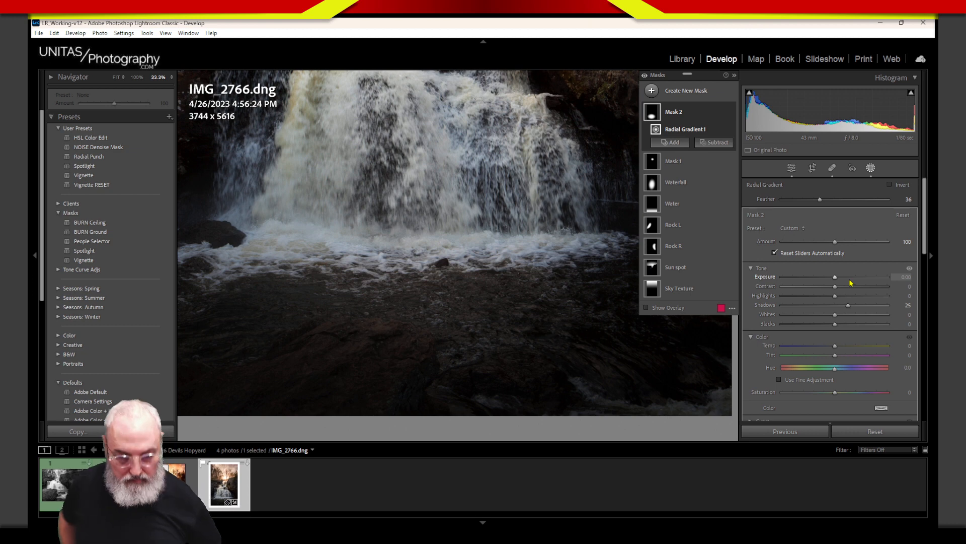
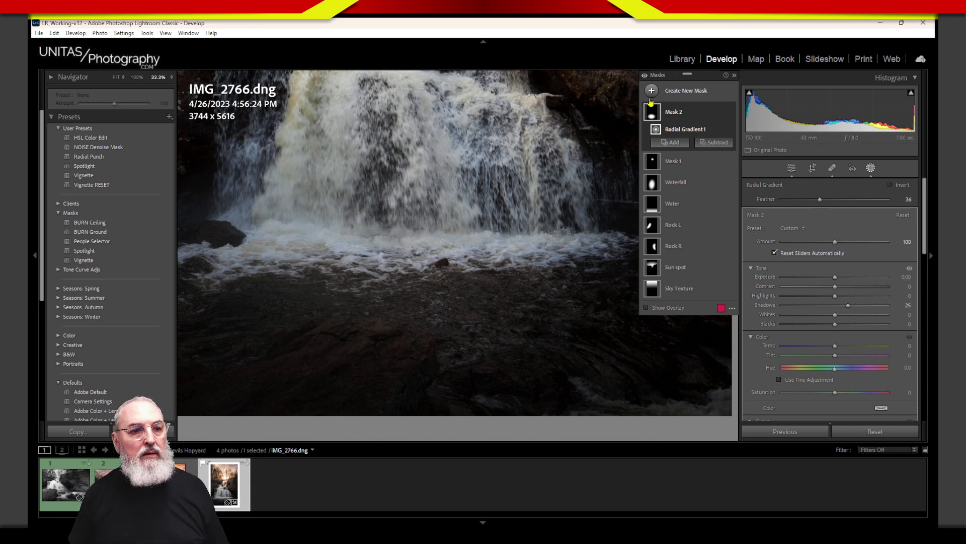
click(870, 168)
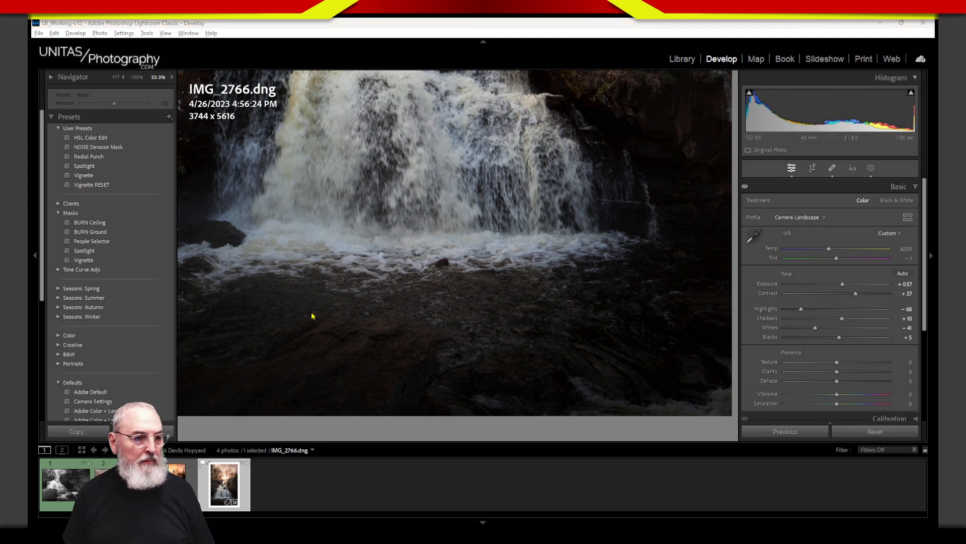
Draw a large divided circle over the falls and pool, with a question mark above and an exclamation mark below, and clear it.
mouse_move(275, 271)
mouse_down()
mouse_move(639, 264)
mouse_move(553, 341)
mouse_move(323, 395)
mouse_move(254, 279)
mouse_move(346, 360)
mouse_move(603, 293)
mouse_move(582, 269)
mouse_move(285, 282)
mouse_move(463, 264)
mouse_move(629, 270)
mouse_move(405, 429)
mouse_move(203, 316)
mouse_up()
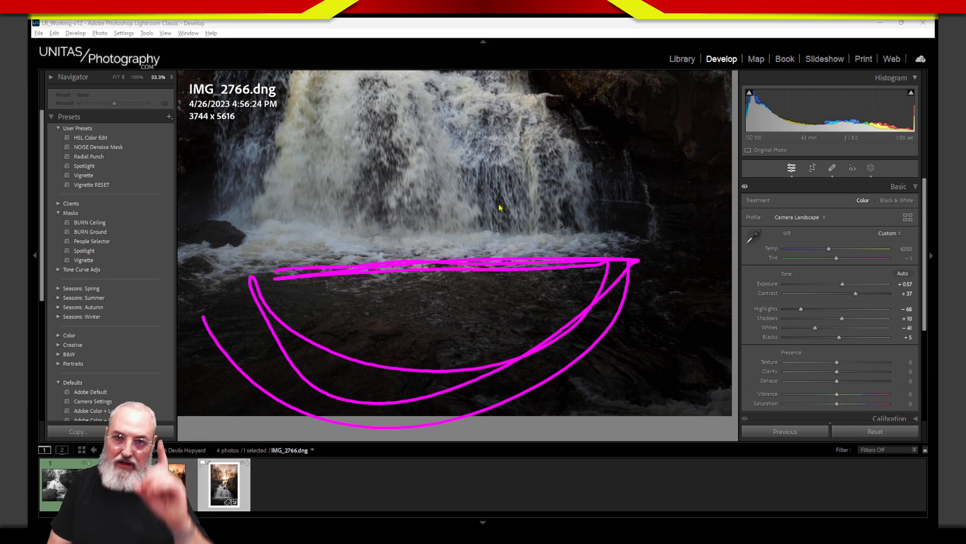
mouse_move(228, 300)
mouse_down()
mouse_move(224, 253)
mouse_move(260, 189)
mouse_move(349, 125)
mouse_move(428, 112)
mouse_move(507, 138)
mouse_move(571, 190)
mouse_move(611, 254)
mouse_move(562, 164)
mouse_move(474, 121)
mouse_move(364, 127)
mouse_move(247, 263)
mouse_up()
mouse_move(402, 179)
mouse_down()
mouse_move(419, 149)
mouse_move(408, 204)
mouse_move(425, 236)
mouse_move(424, 158)
mouse_move(408, 216)
mouse_move(431, 170)
mouse_move(394, 157)
mouse_move(409, 144)
mouse_move(414, 200)
mouse_up()
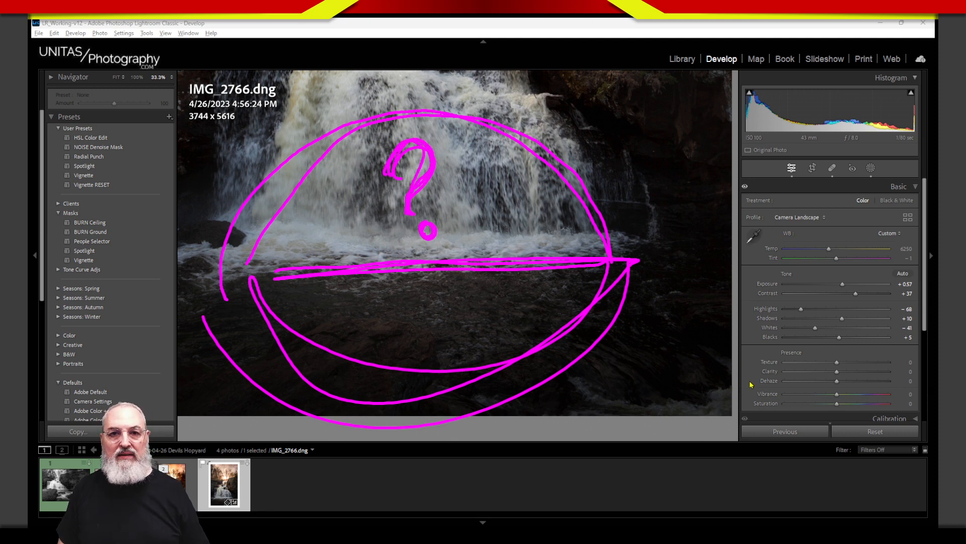
drag(424, 291, 443, 347)
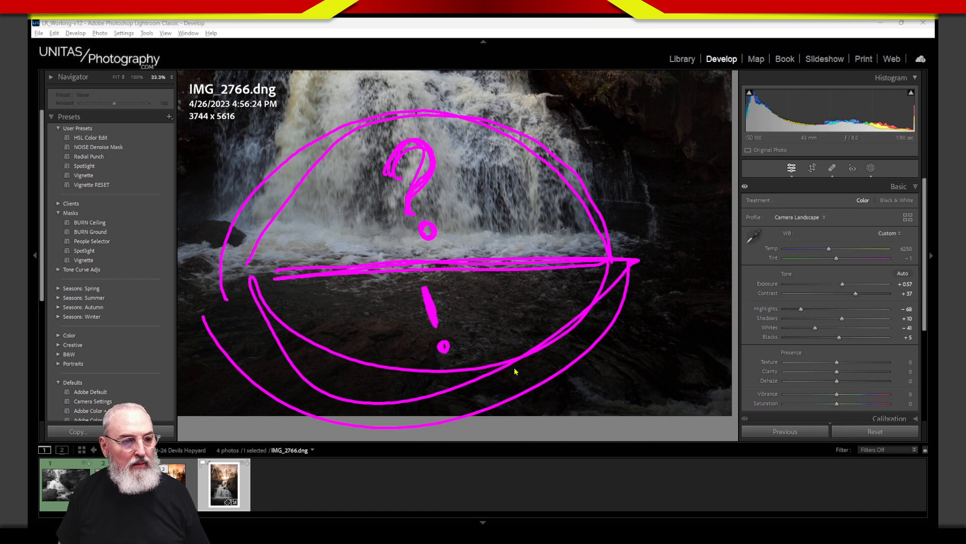
mouse_move(409, 143)
mouse_down()
mouse_move(395, 160)
mouse_move(413, 135)
mouse_move(429, 158)
mouse_move(391, 178)
mouse_up()
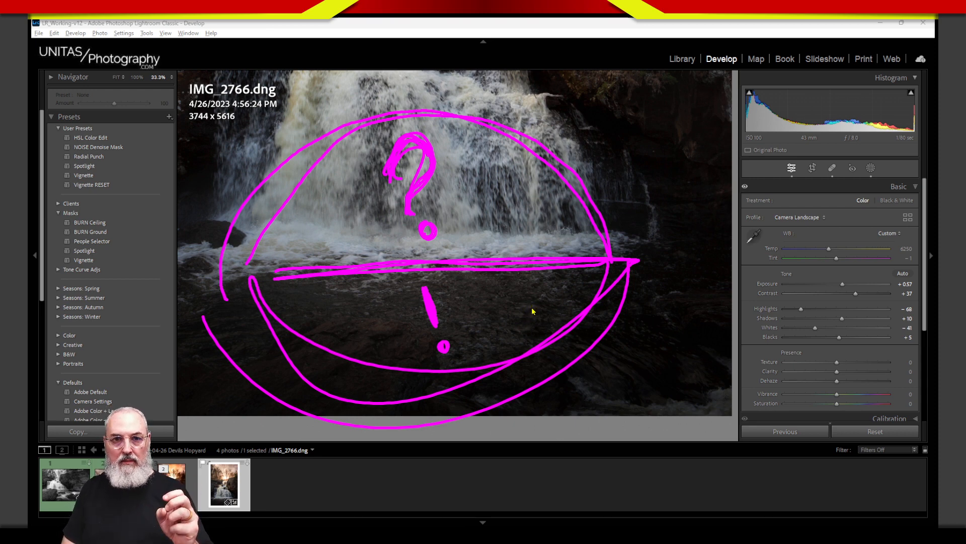
key(ctrl+alt+g)
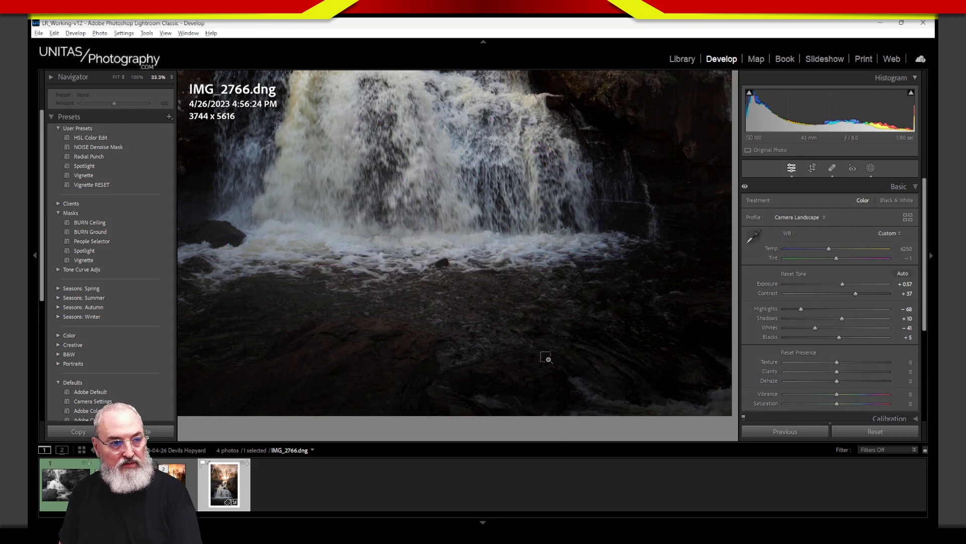
Sketch an open-topped histogram box over the pool with two divisions labelled W and H, and erase it.
mouse_move(308, 278)
mouse_down()
mouse_move(306, 341)
mouse_move(497, 350)
mouse_move(579, 304)
mouse_move(574, 274)
mouse_up()
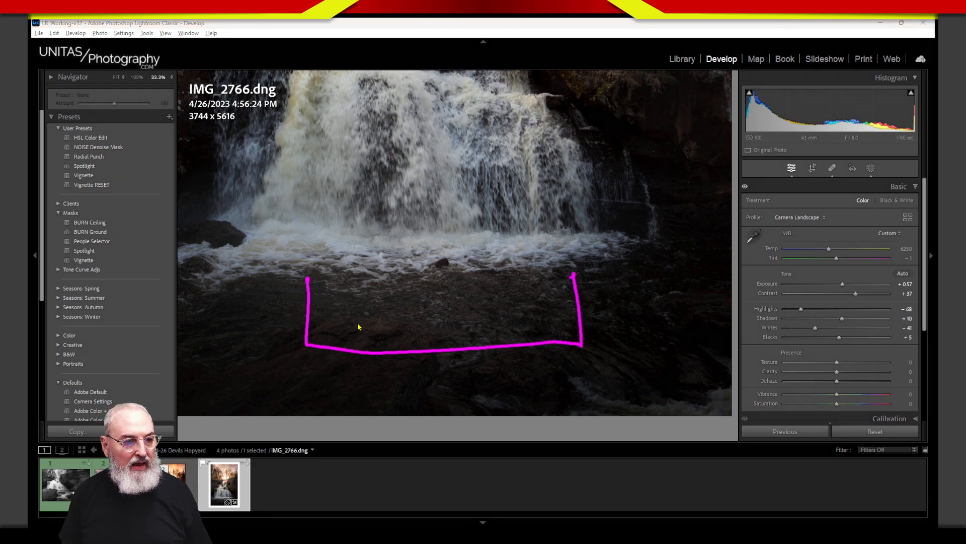
mouse_move(339, 274)
mouse_down()
mouse_move(336, 344)
mouse_move(309, 368)
mouse_move(322, 352)
mouse_up()
drag(384, 276, 382, 360)
drag(350, 368, 355, 389)
mouse_move(364, 366)
mouse_down()
mouse_move(366, 385)
mouse_move(367, 376)
mouse_up()
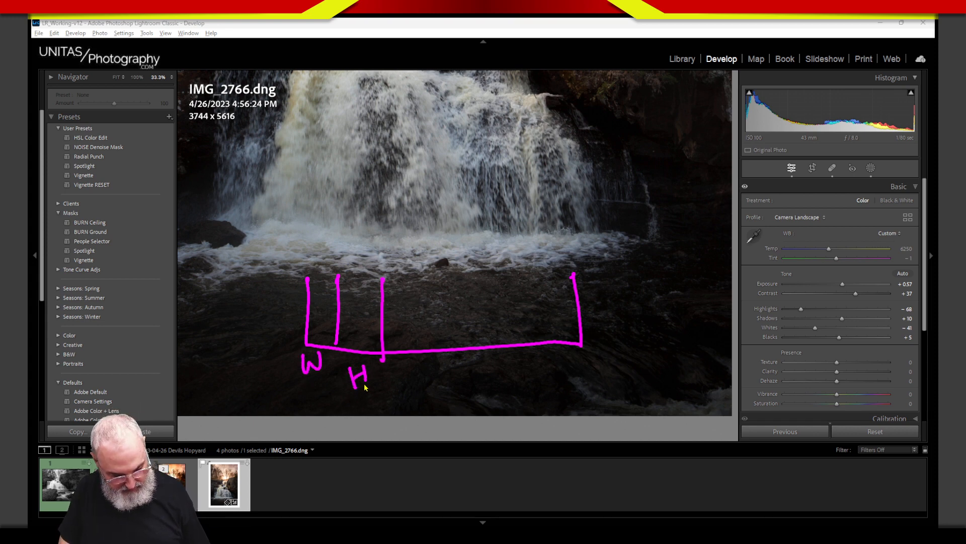
key(e)
Sketch an open-topped histogram box over the pool, divided into five zones labelled B, S, M(E), L and W.
drag(297, 270, 532, 268)
mouse_move(330, 273)
mouse_down()
mouse_move(334, 352)
mouse_move(310, 388)
mouse_up()
mouse_move(305, 373)
mouse_down()
mouse_move(313, 378)
mouse_move(306, 389)
mouse_up()
mouse_move(364, 275)
mouse_down()
mouse_move(371, 355)
mouse_move(355, 384)
mouse_up()
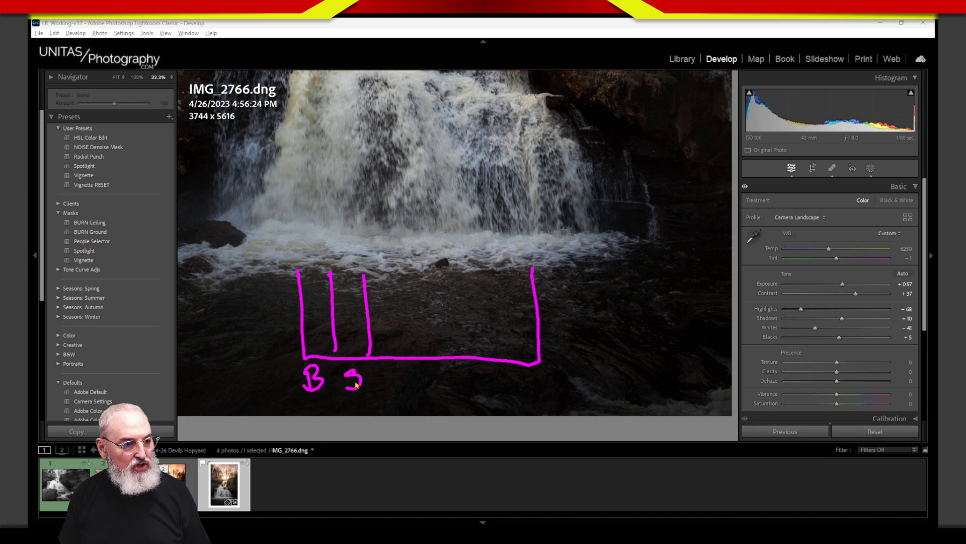
drag(455, 274, 466, 356)
drag(410, 395, 431, 390)
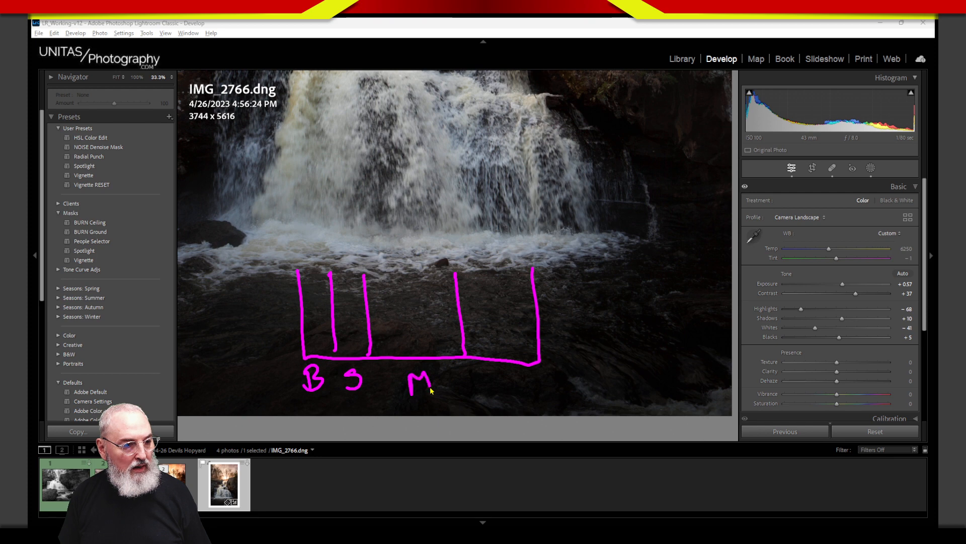
drag(501, 275, 509, 360)
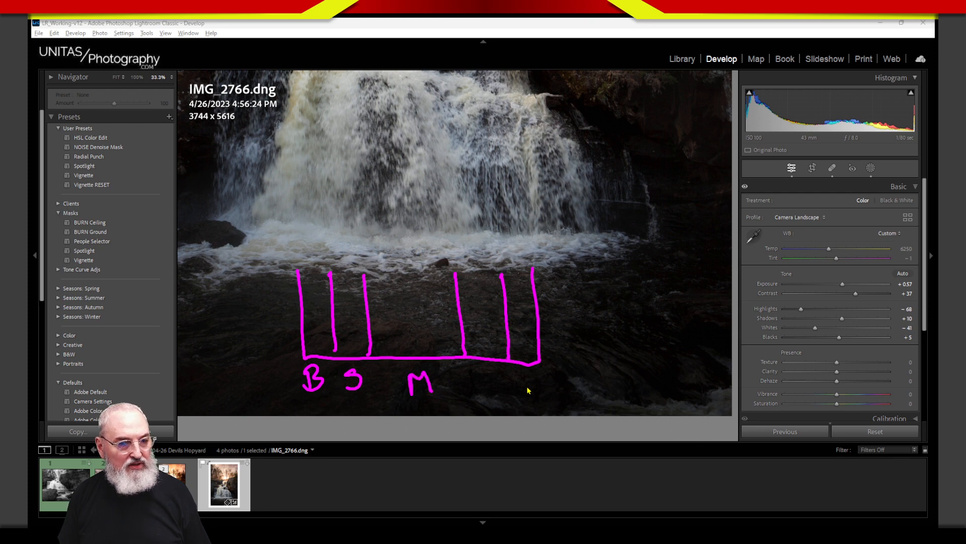
drag(436, 389, 460, 414)
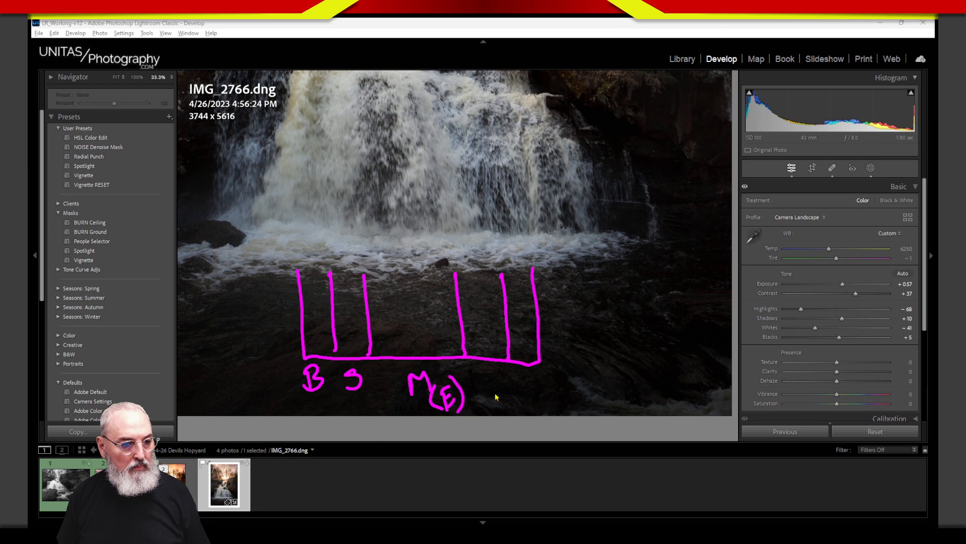
mouse_move(480, 361)
mouse_down()
mouse_move(493, 378)
mouse_move(527, 387)
mouse_move(539, 371)
mouse_up()
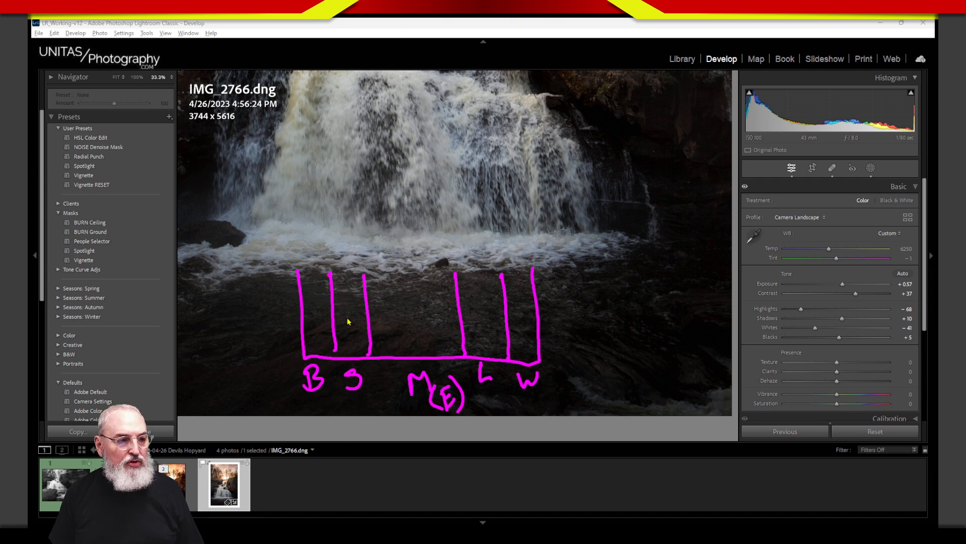
Draw an exclamation mark in the histogram sketch's S zone and a question mark in its B zone.
drag(348, 286, 349, 318)
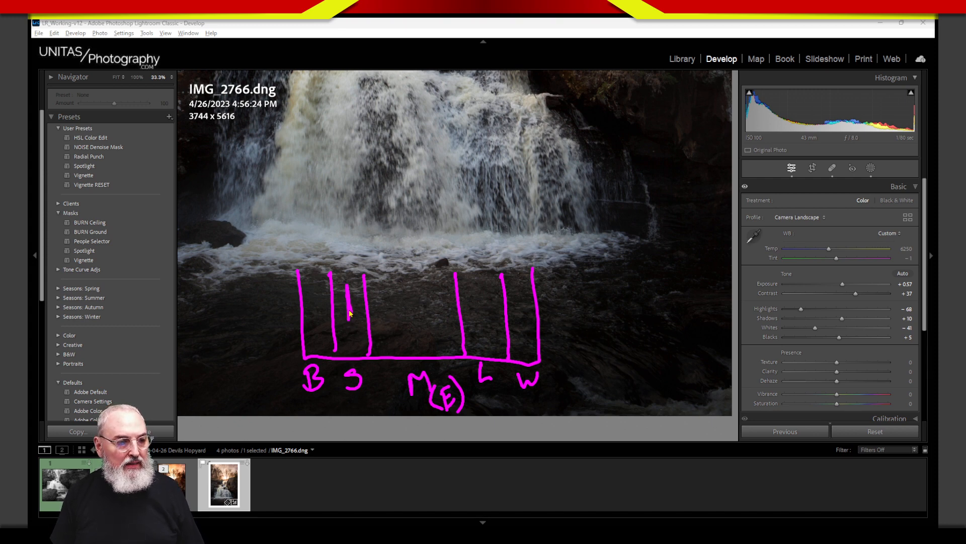
click(349, 336)
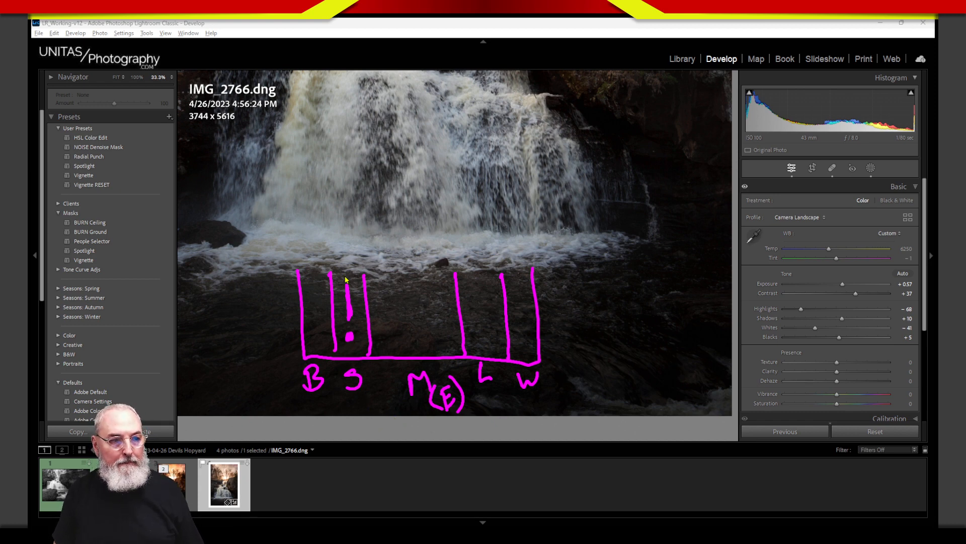
mouse_move(309, 308)
mouse_down()
mouse_move(317, 300)
mouse_move(317, 326)
mouse_up()
click(317, 337)
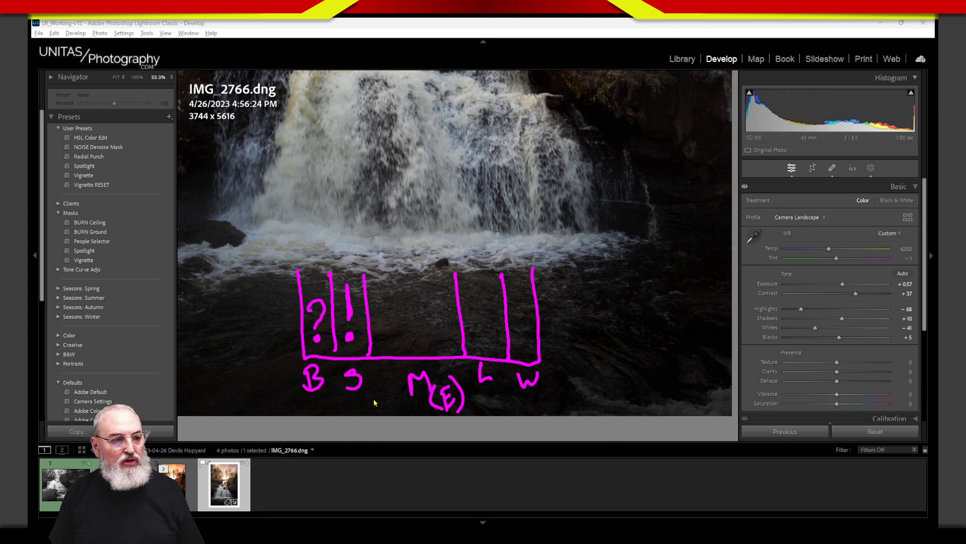
Draw a question mark in each of the histogram sketch's M(E), L and W zones.
mouse_move(386, 306)
mouse_down()
mouse_move(403, 309)
mouse_move(395, 330)
mouse_up()
click(395, 338)
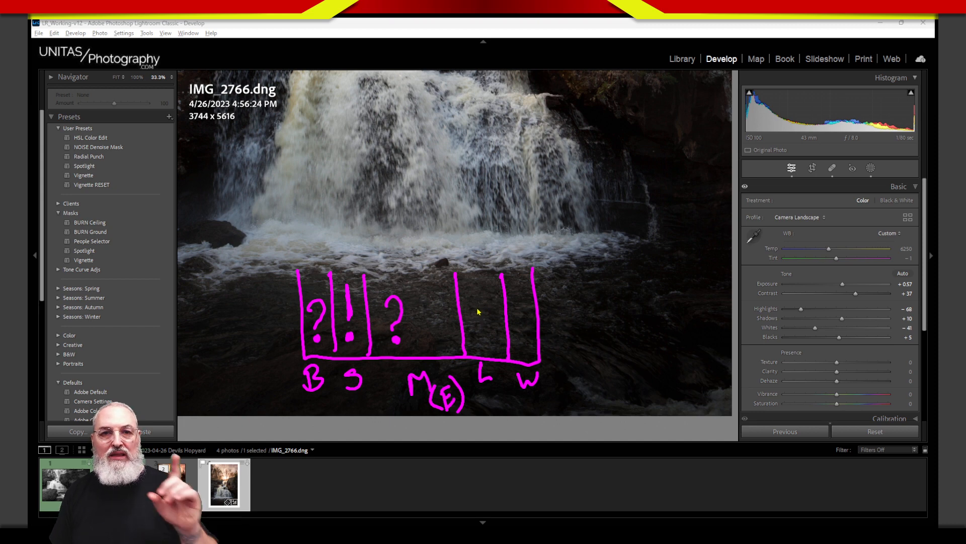
mouse_move(475, 300)
mouse_down()
mouse_move(486, 304)
mouse_move(479, 322)
mouse_move(522, 330)
mouse_up()
click(523, 339)
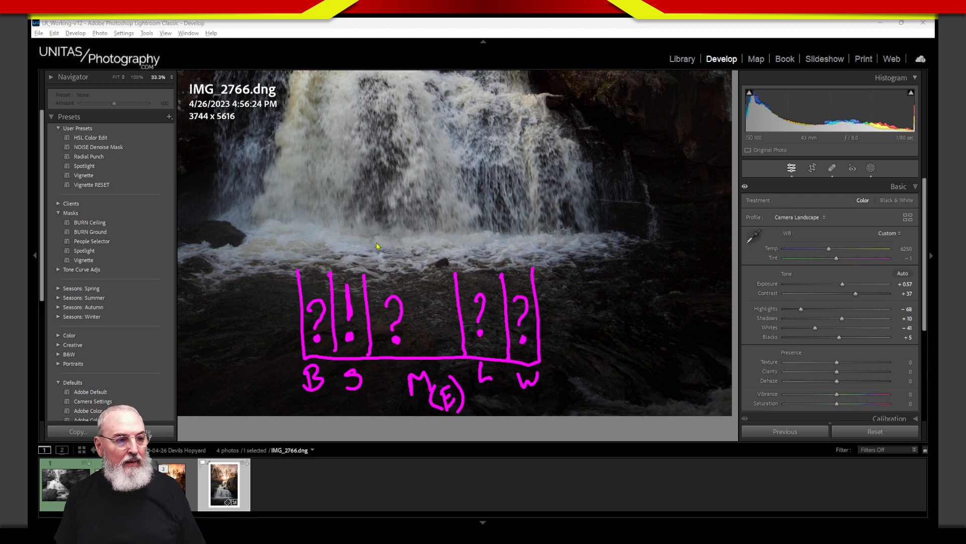
Draw curved arrows from the S zone into the B, M and L zones, plus an arc beneath the M zone.
mouse_move(329, 272)
mouse_down()
mouse_move(313, 272)
mouse_move(384, 276)
mouse_move(390, 265)
mouse_up()
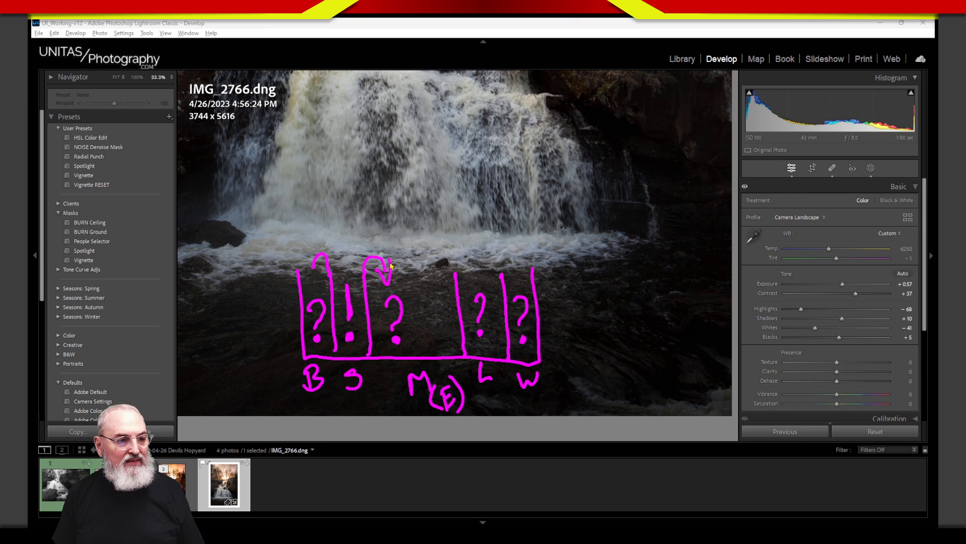
drag(312, 273, 330, 266)
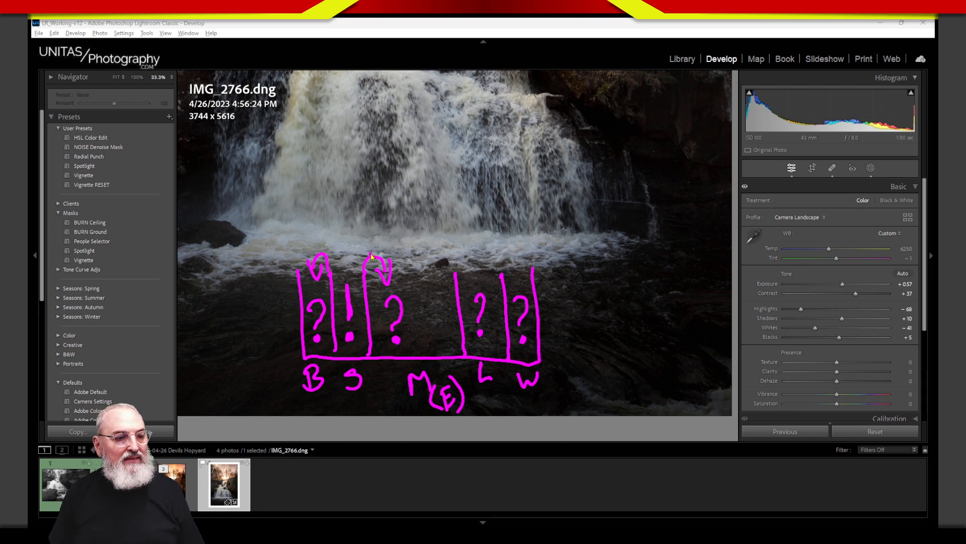
mouse_move(371, 257)
mouse_down()
mouse_move(413, 233)
mouse_move(439, 265)
mouse_move(465, 230)
mouse_move(486, 254)
mouse_up()
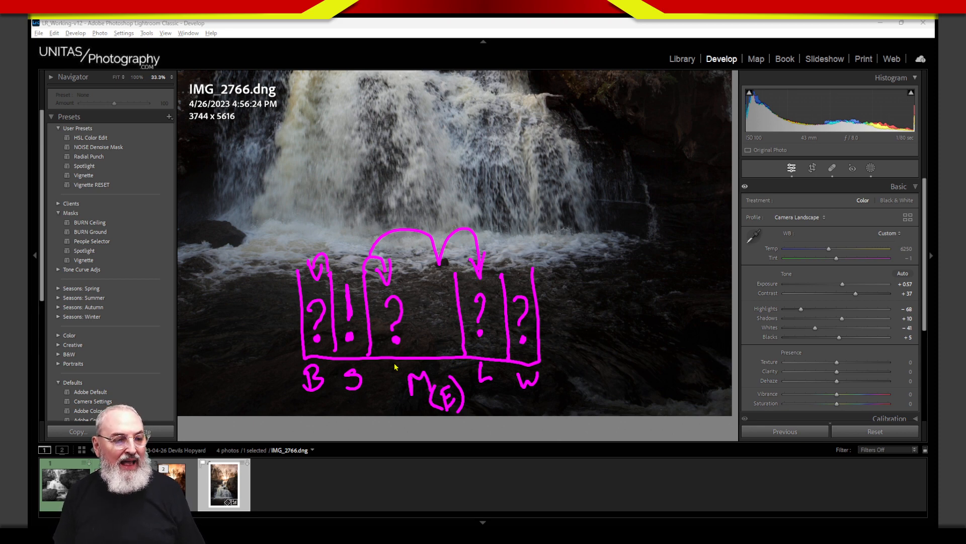
mouse_move(369, 354)
mouse_down()
mouse_move(463, 367)
mouse_move(467, 357)
mouse_move(374, 367)
mouse_move(422, 376)
mouse_move(468, 353)
mouse_up()
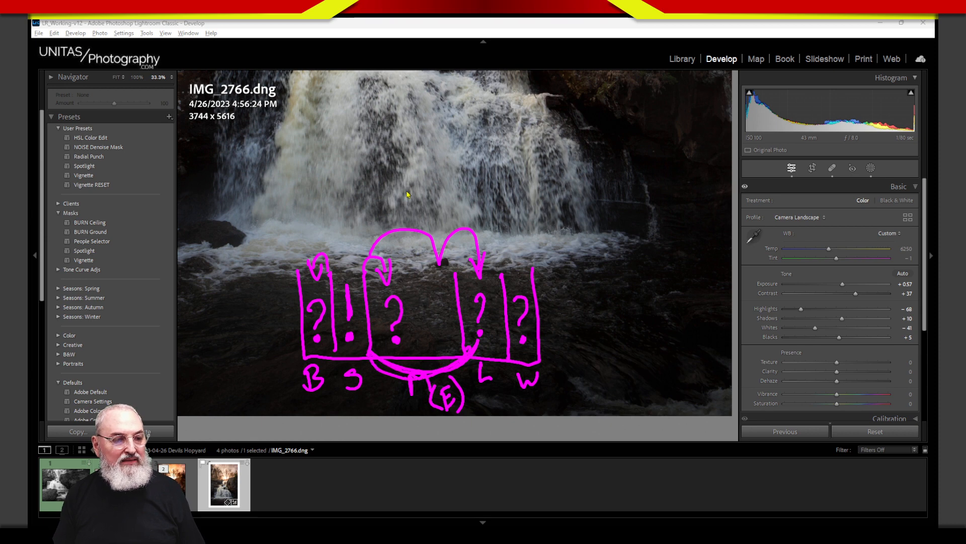
Draw hopping arcs from the S zone to the W zone, thicken W's outer edge and point an arrow beyond it.
mouse_move(385, 234)
mouse_down()
mouse_move(409, 207)
mouse_move(442, 227)
mouse_move(489, 203)
mouse_move(500, 235)
mouse_move(524, 211)
mouse_move(529, 242)
mouse_up()
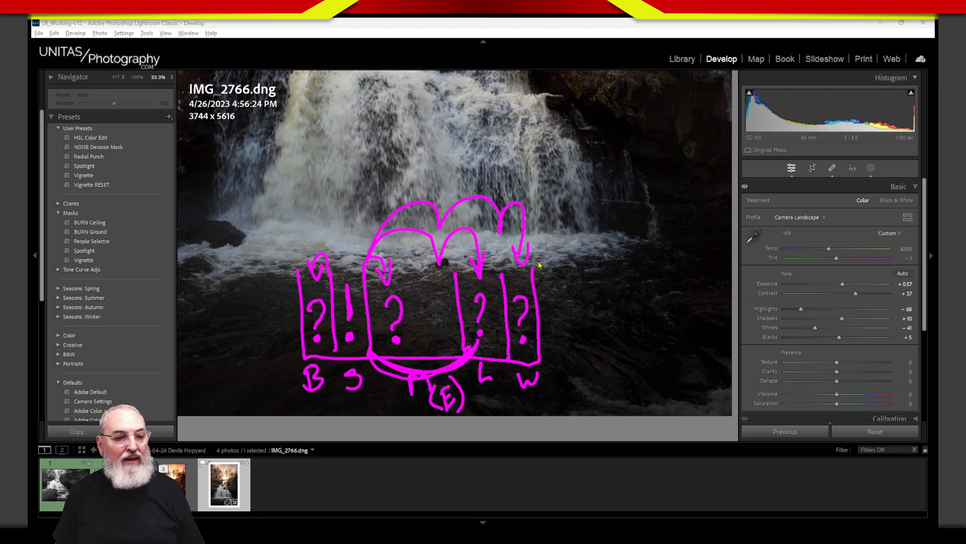
mouse_move(539, 264)
mouse_down()
mouse_move(545, 337)
mouse_move(538, 221)
mouse_move(546, 361)
mouse_up()
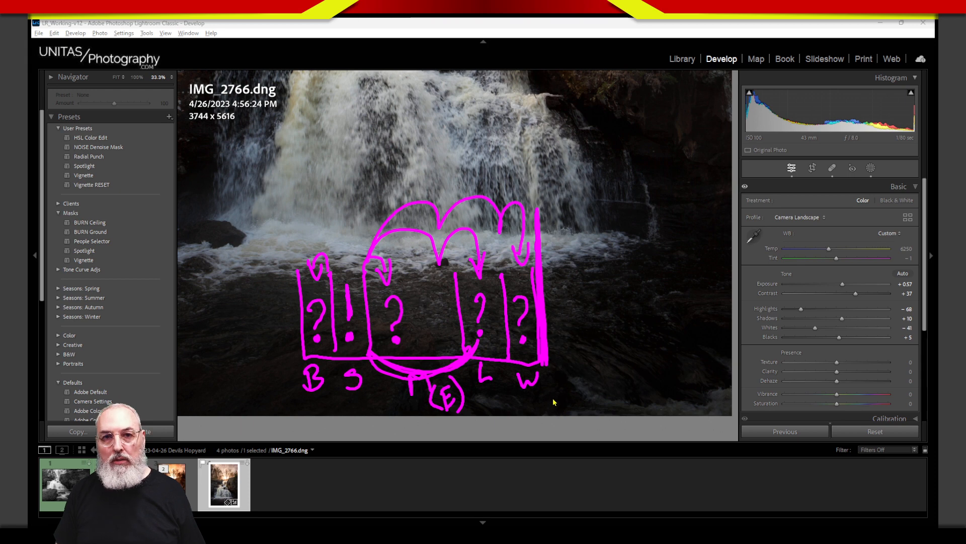
mouse_move(547, 348)
mouse_down()
mouse_move(573, 345)
mouse_move(562, 336)
mouse_move(556, 367)
mouse_up()
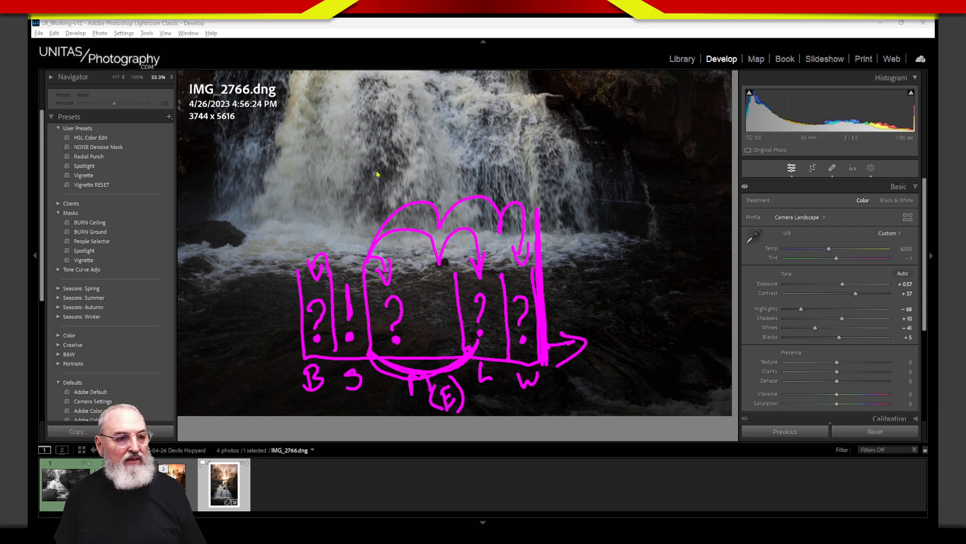
Draw a long rightward arrow and a rising zigzag across the falls, and clear the whole annotation.
mouse_move(368, 176)
mouse_down()
mouse_move(507, 176)
mouse_move(509, 162)
mouse_move(529, 171)
mouse_up()
mouse_move(498, 152)
mouse_down()
mouse_move(516, 160)
mouse_move(500, 187)
mouse_up()
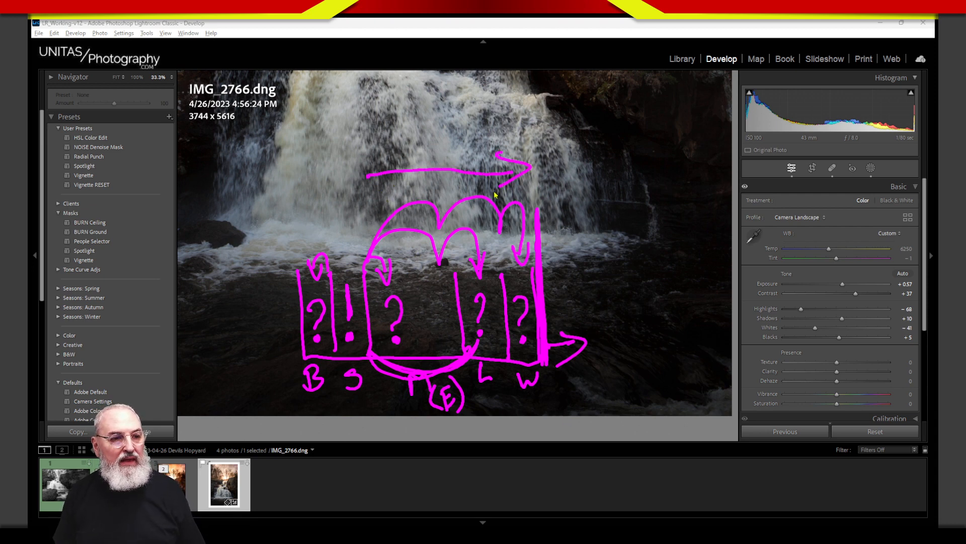
mouse_move(392, 187)
mouse_down()
mouse_move(428, 156)
mouse_move(509, 199)
mouse_move(524, 196)
mouse_up()
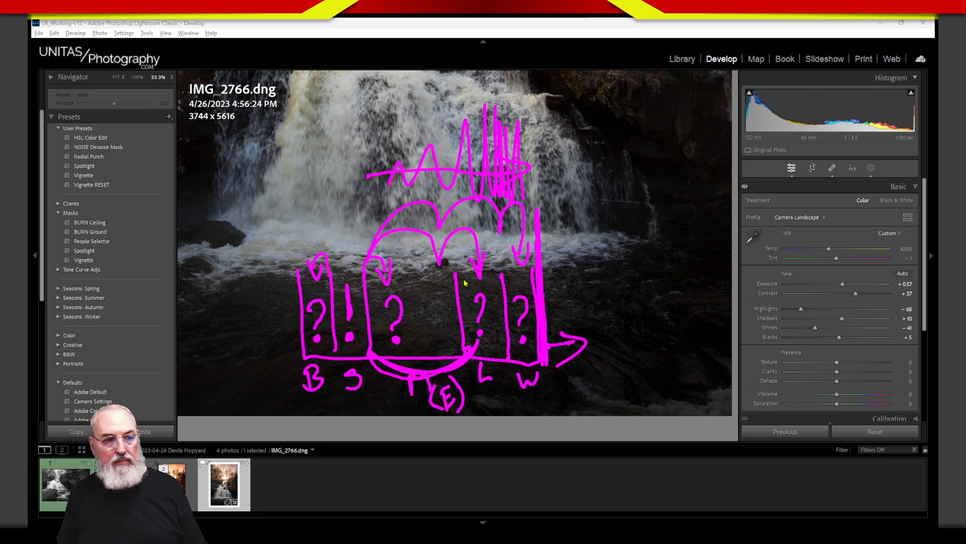
key(Escape)
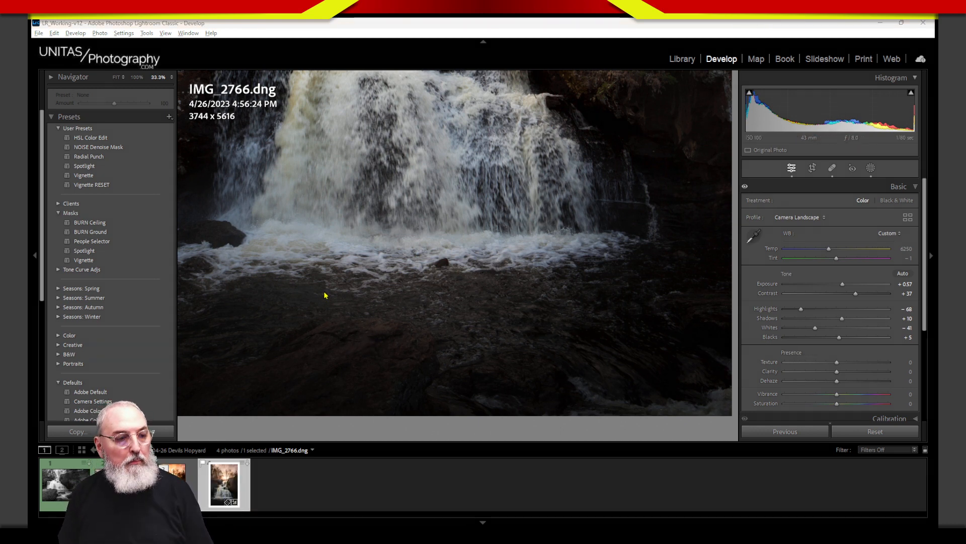
Sketch a fresh open-topped histogram box over the pool, divided into five zones labelled B, S, M, L and W.
mouse_move(306, 276)
mouse_down()
mouse_move(313, 361)
mouse_move(559, 365)
mouse_move(559, 265)
mouse_up()
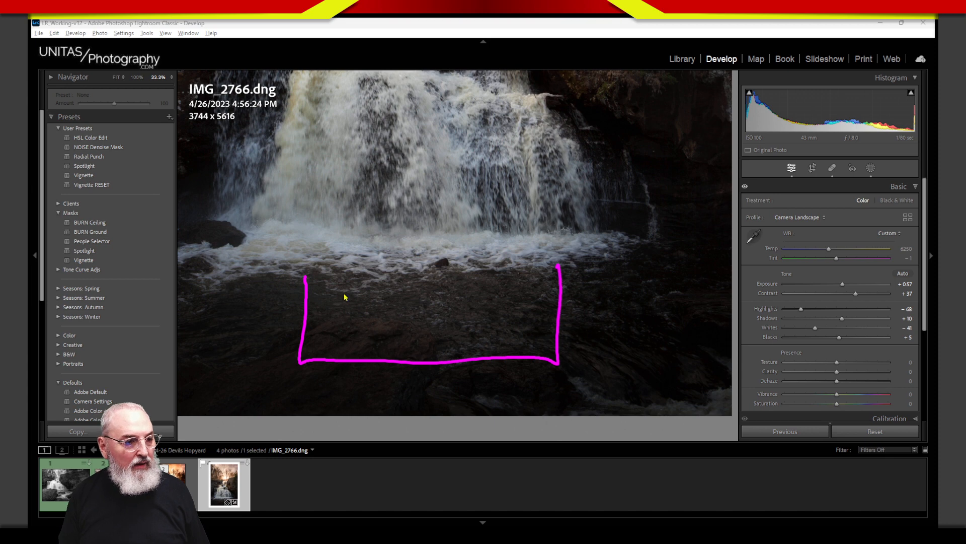
mouse_move(340, 274)
mouse_down()
mouse_move(336, 366)
mouse_move(309, 375)
mouse_move(312, 384)
mouse_up()
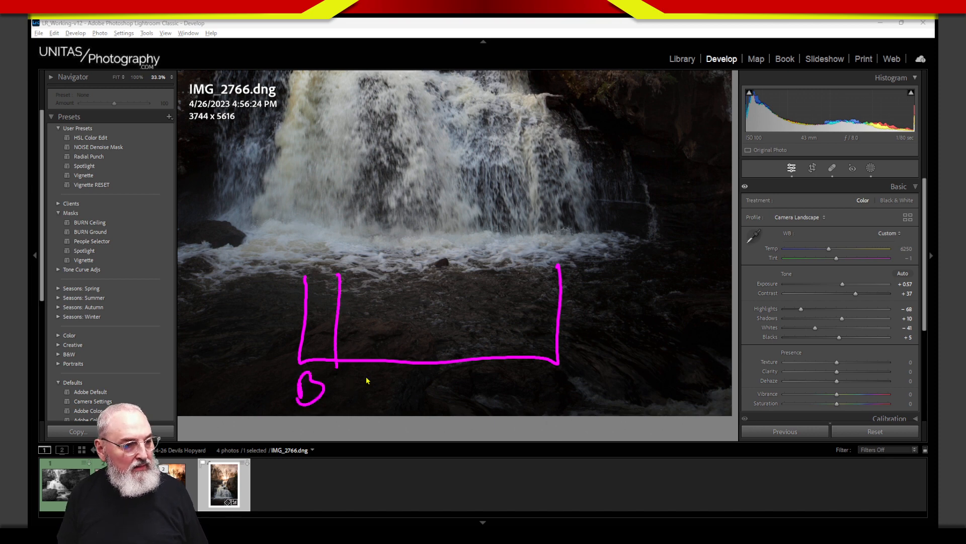
mouse_move(369, 274)
mouse_down()
mouse_move(368, 318)
mouse_move(342, 400)
mouse_up()
drag(471, 278, 470, 368)
drag(407, 416, 442, 413)
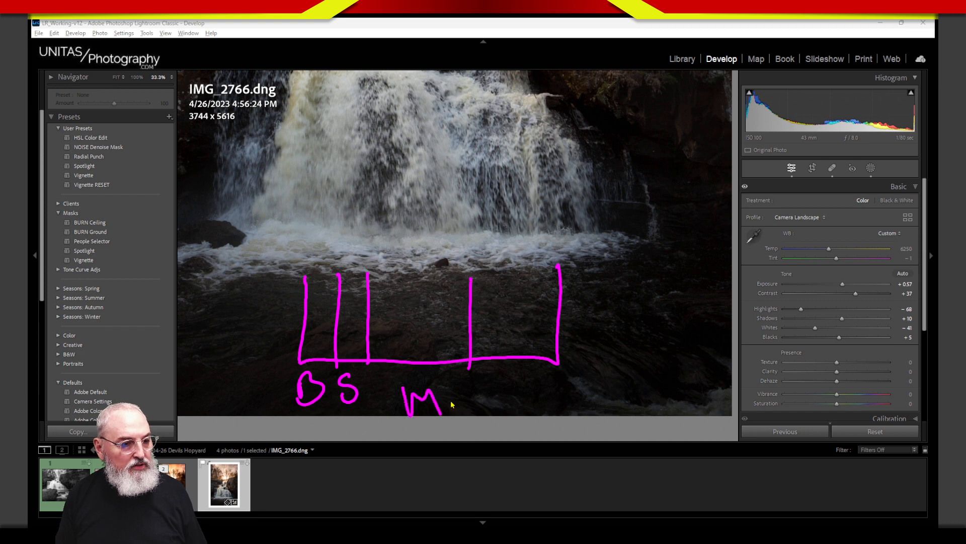
mouse_move(519, 277)
mouse_down()
mouse_move(524, 351)
mouse_move(513, 397)
mouse_move(555, 373)
mouse_up()
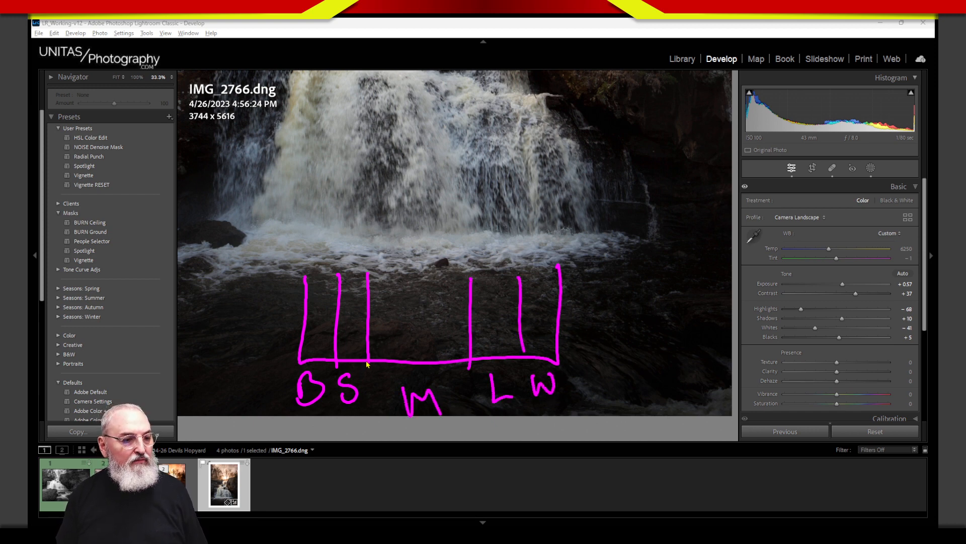
Draw a bold exclamation mark in the M zone, with an arrow from S into M and a curved arrow from M back to B.
drag(409, 294, 412, 345)
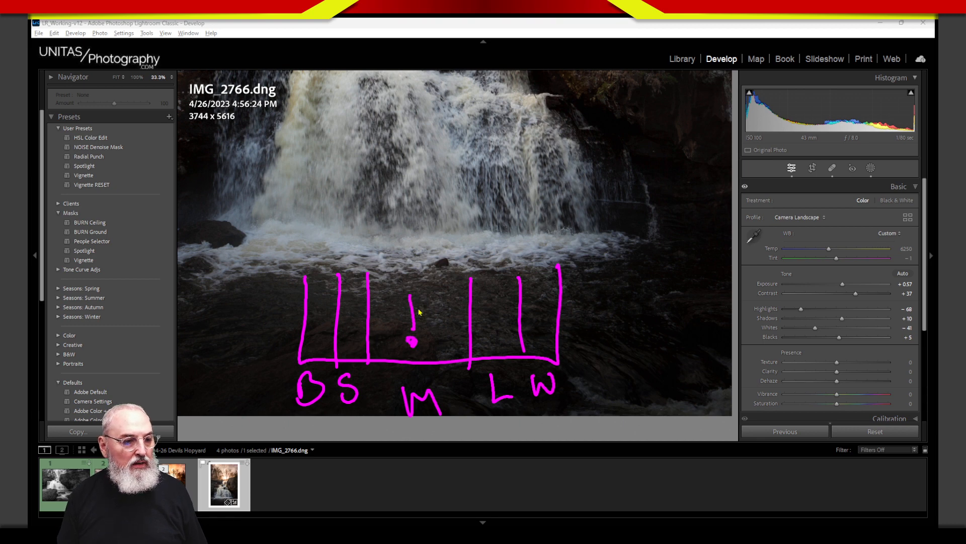
drag(413, 293, 414, 323)
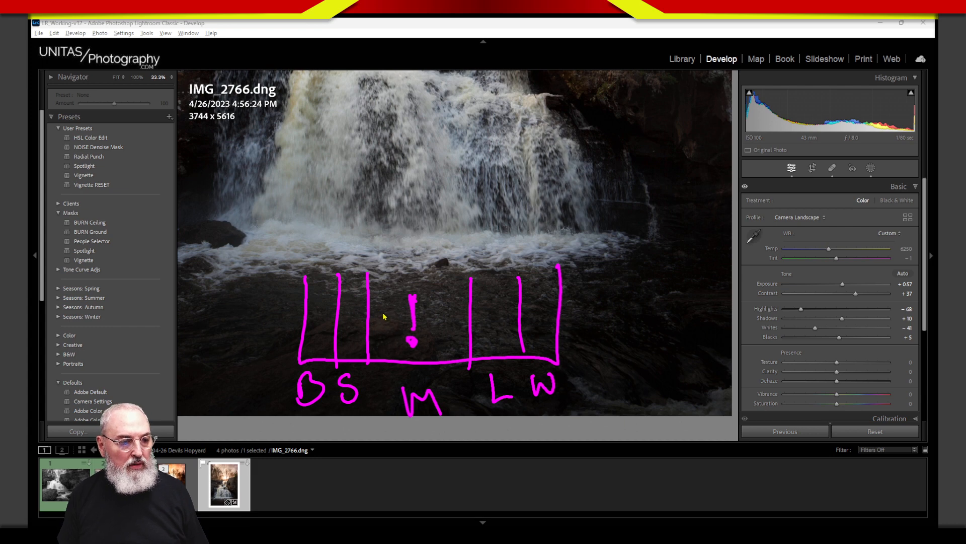
mouse_move(347, 316)
mouse_down()
mouse_move(381, 315)
mouse_move(370, 330)
mouse_up()
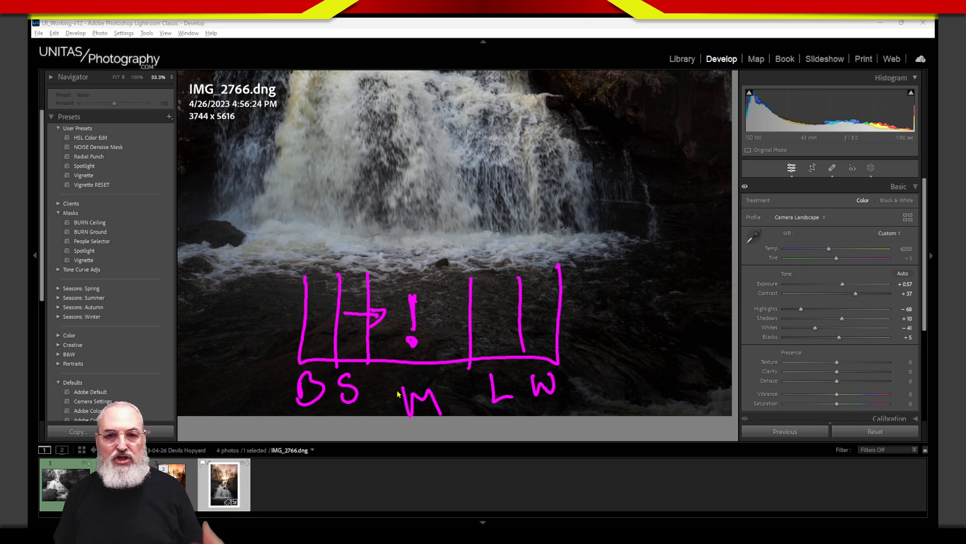
mouse_move(392, 269)
mouse_down()
mouse_move(382, 249)
mouse_move(362, 274)
mouse_move(355, 244)
mouse_move(331, 253)
mouse_move(337, 276)
mouse_up()
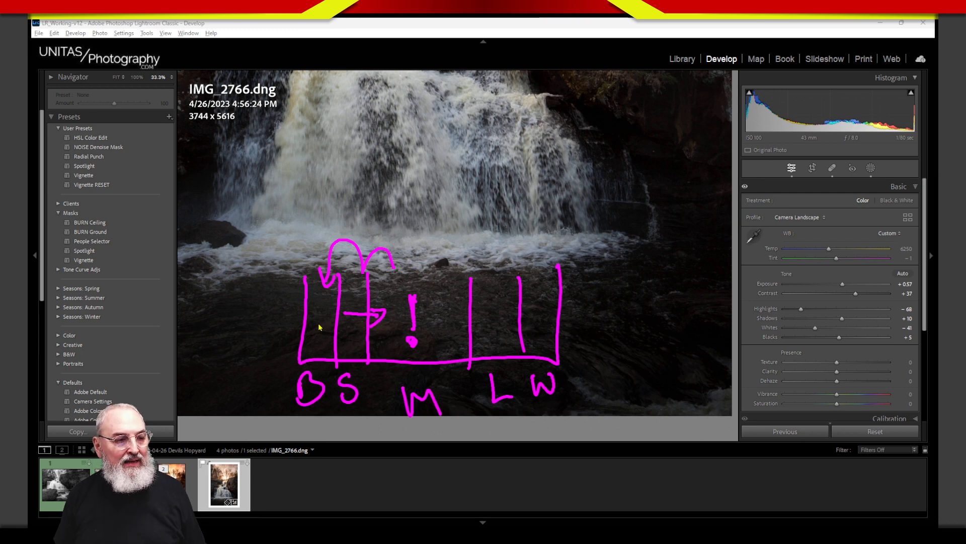
Draw a short rightward arrow in the B zone, thicken B's outer edge and add vertical strokes in the S zone.
mouse_move(310, 317)
mouse_down()
mouse_move(330, 317)
mouse_move(309, 326)
mouse_up()
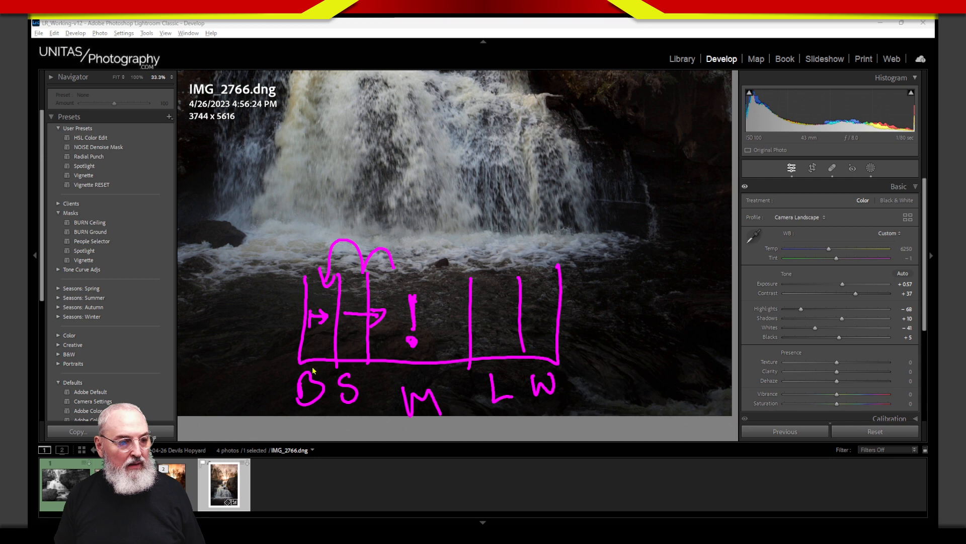
drag(303, 258, 296, 375)
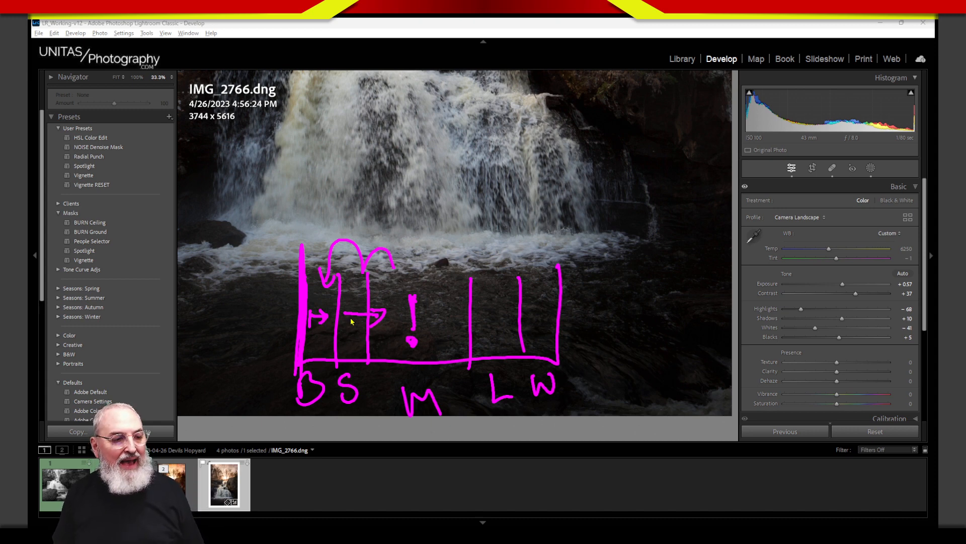
drag(348, 292, 354, 330)
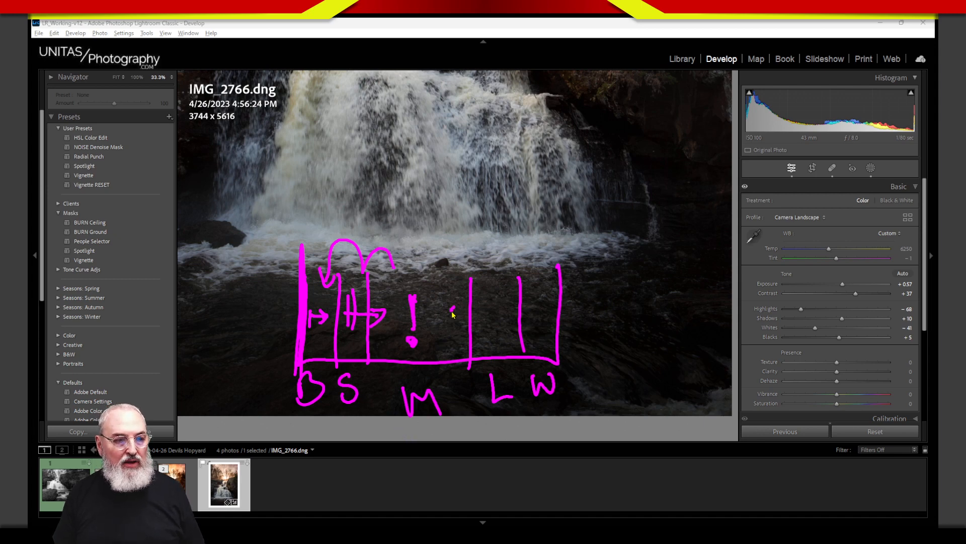
Draw straight and curved arrows from the M zone into L with an arc beneath M, and clear the whole annotation.
mouse_move(451, 308)
mouse_down()
mouse_move(489, 307)
mouse_move(476, 326)
mouse_up()
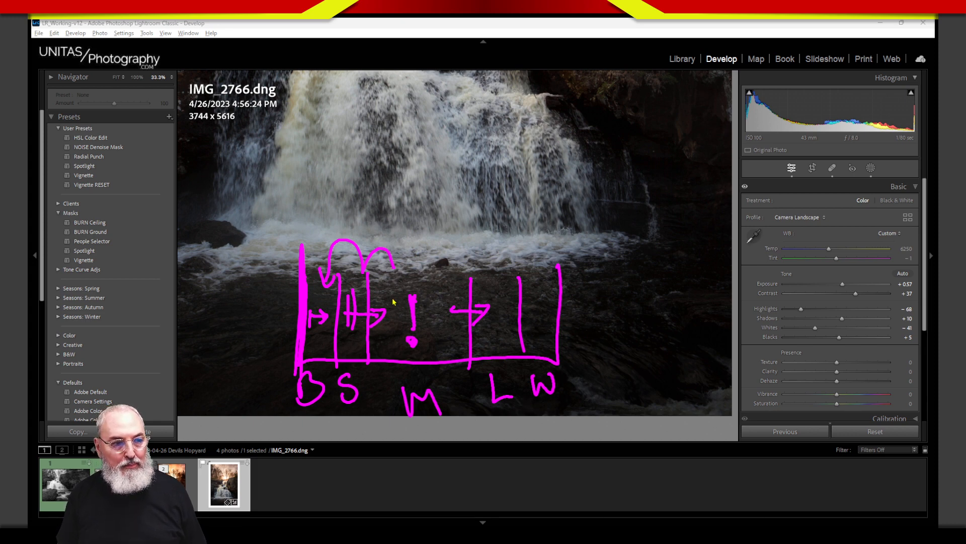
drag(383, 300, 378, 333)
mouse_move(362, 383)
mouse_down()
mouse_move(386, 396)
mouse_move(472, 365)
mouse_move(419, 396)
mouse_move(366, 364)
mouse_move(470, 367)
mouse_up()
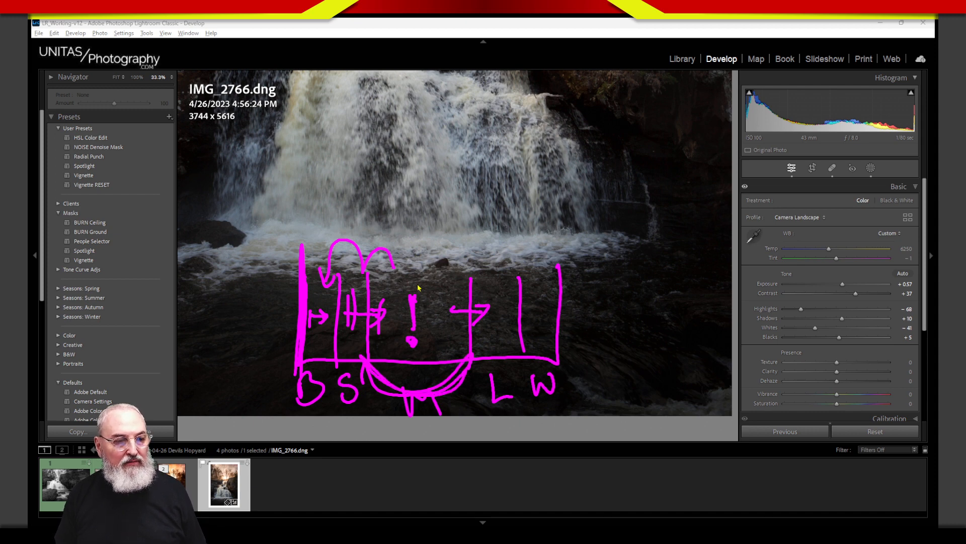
mouse_move(431, 276)
mouse_down()
mouse_move(447, 249)
mouse_move(468, 278)
mouse_move(487, 271)
mouse_up()
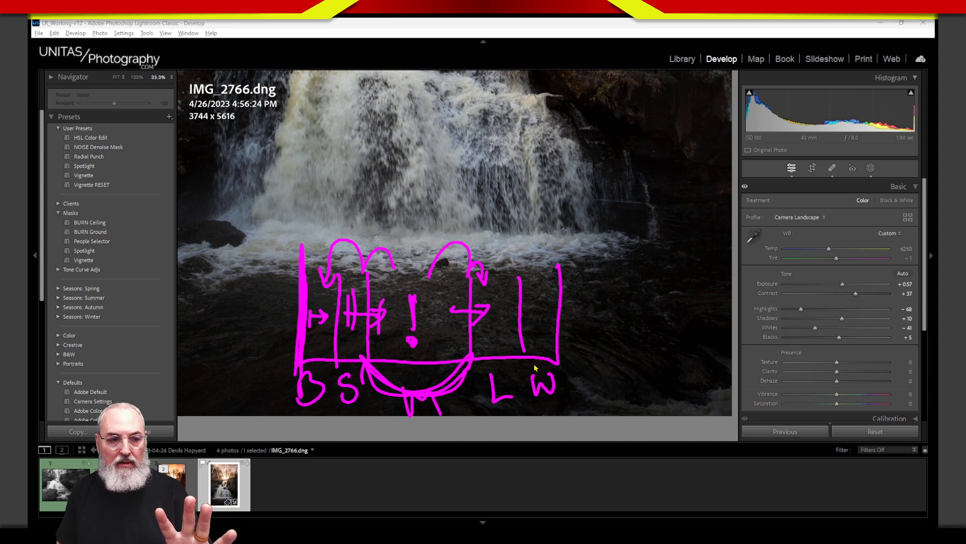
key(Escape)
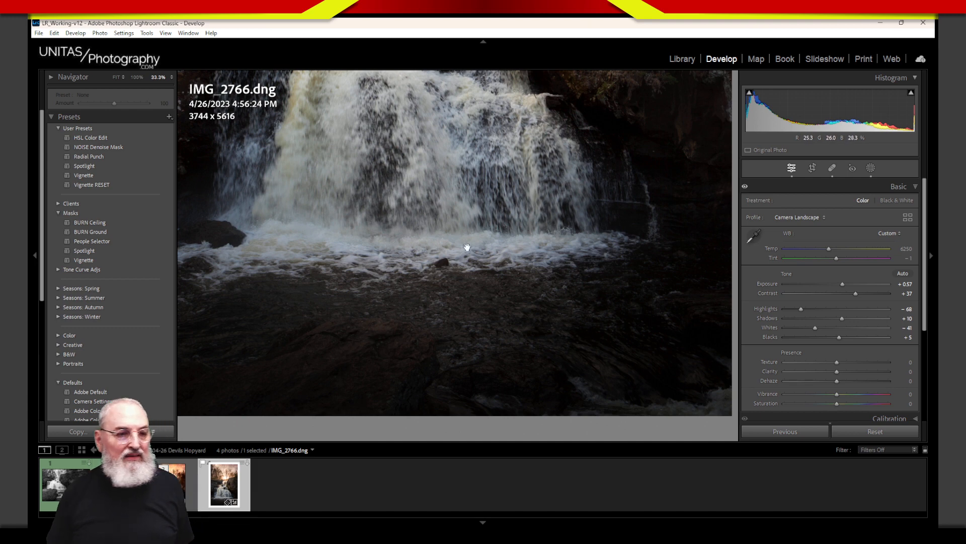
Select Mask 2 among the photo's masks and toggle its visibility to compare the pool with and without it.
click(871, 167)
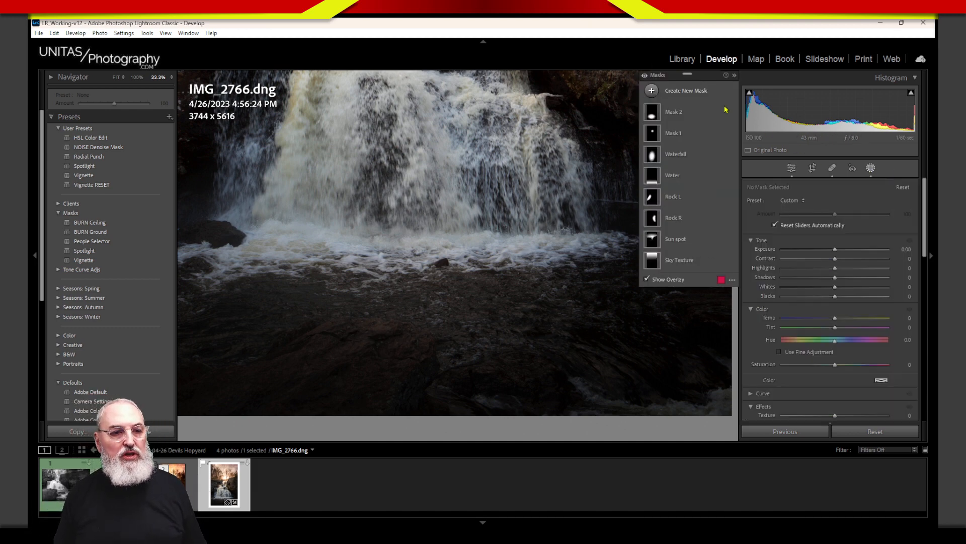
click(725, 109)
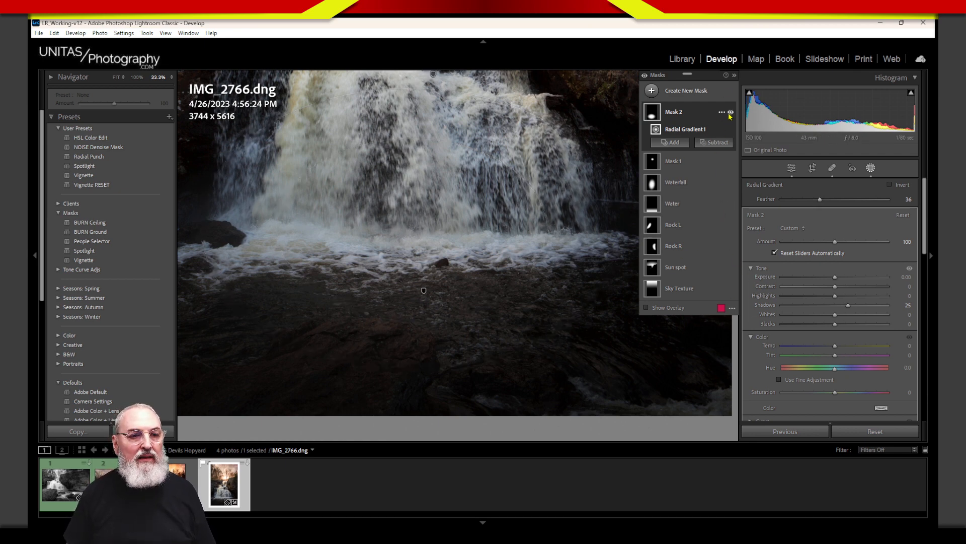
click(730, 112)
click(731, 113)
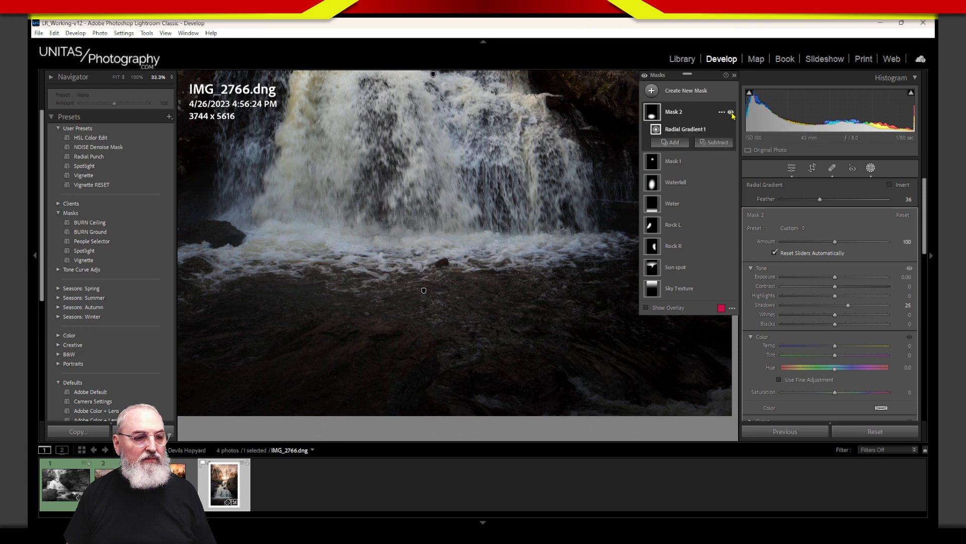
click(731, 112)
click(731, 112)
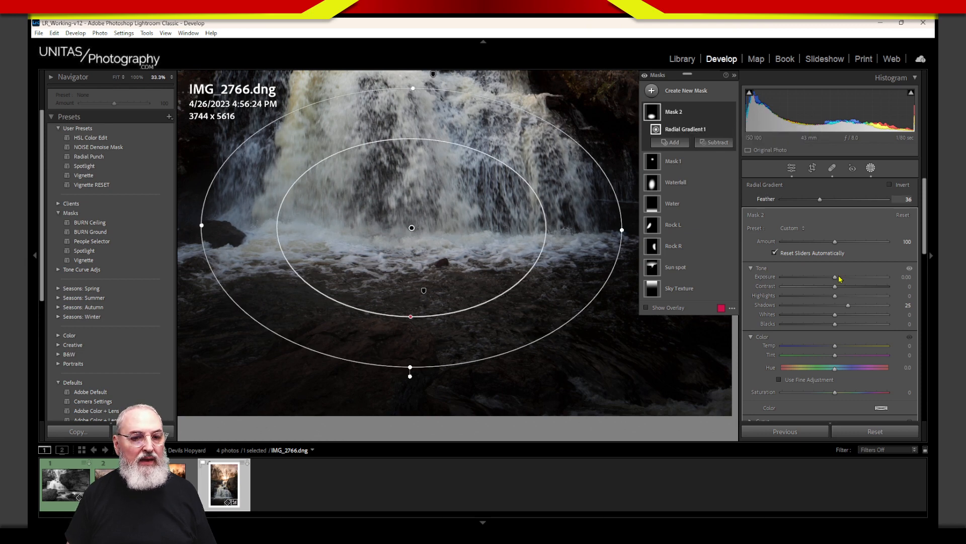
Set Mask 2's Shadows to 40 and toggle the mask's visibility to compare the effect, leaving it on.
drag(848, 305, 855, 304)
drag(853, 305, 854, 305)
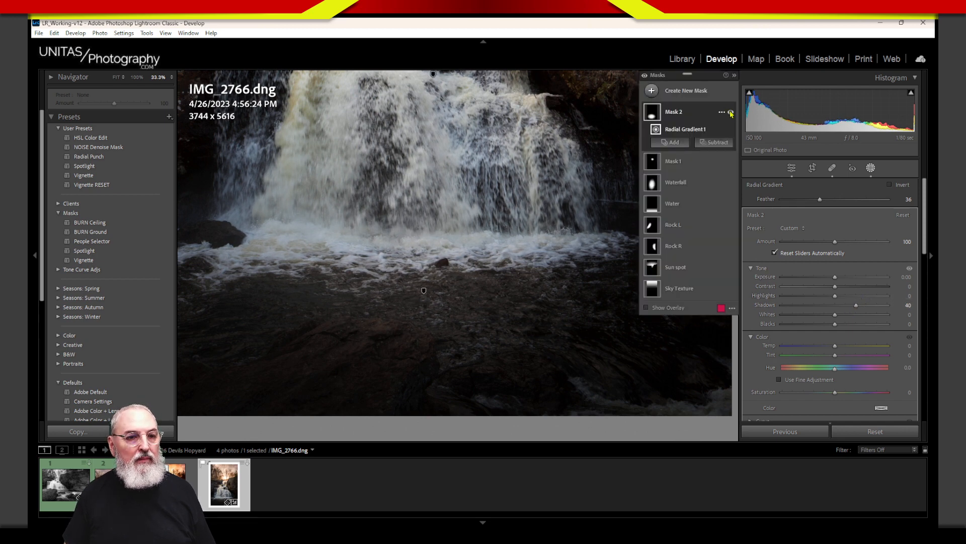
click(731, 112)
click(731, 112)
click(731, 112)
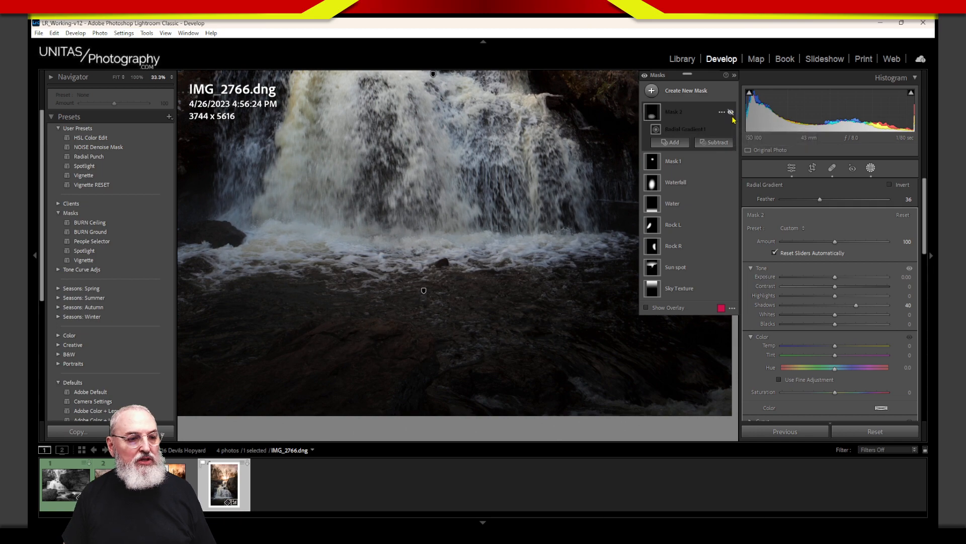
click(731, 112)
click(731, 112)
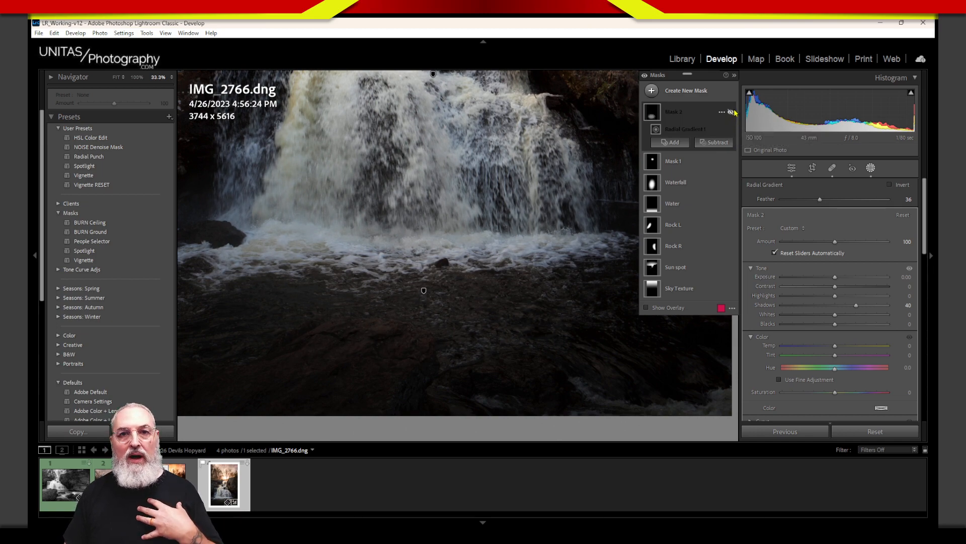
click(730, 112)
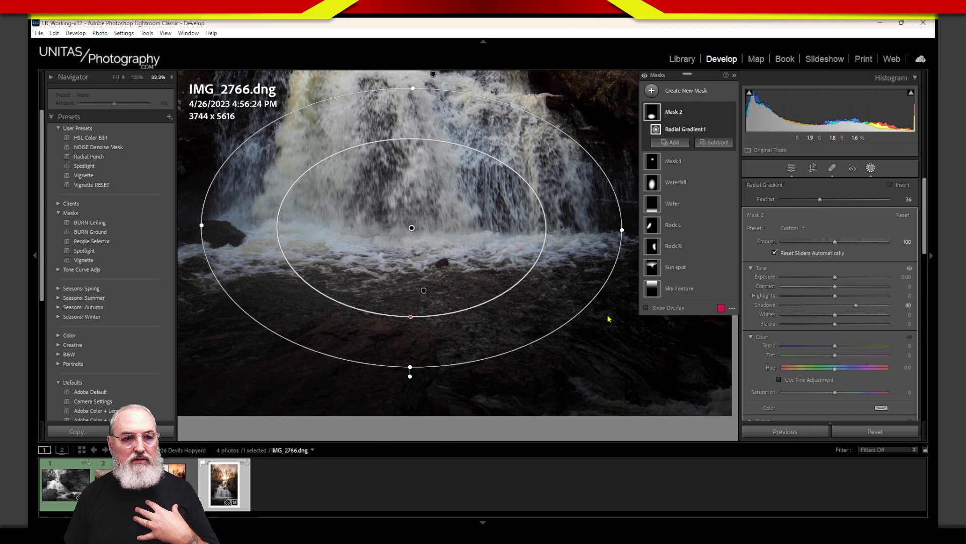
Add a radial gradient mask centred on the upper waterfall, covering most of the photo, with its Feather at 69.
click(871, 169)
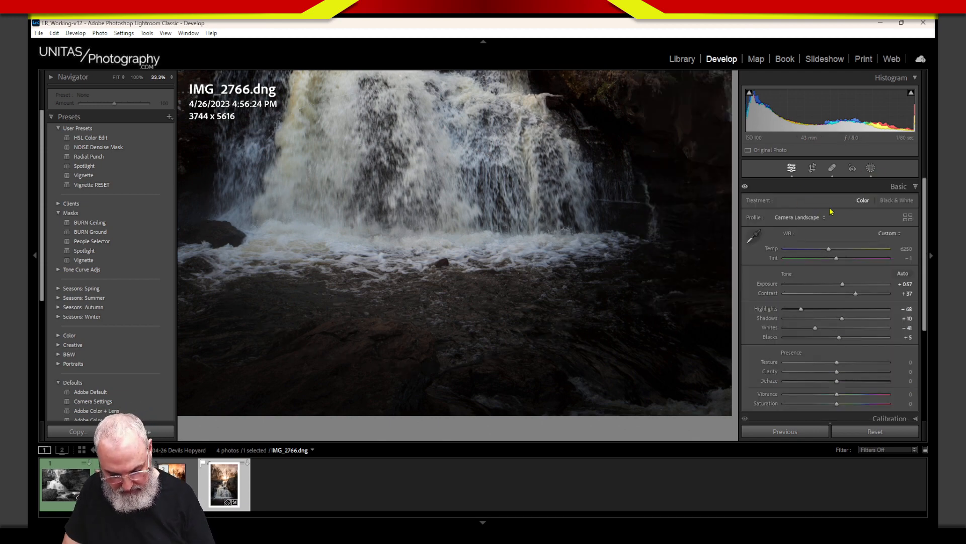
click(706, 193)
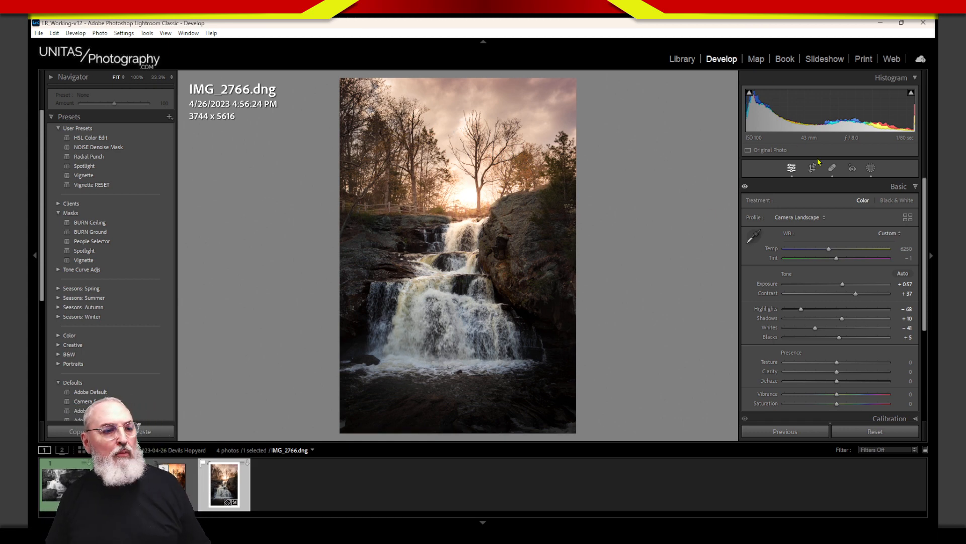
click(871, 169)
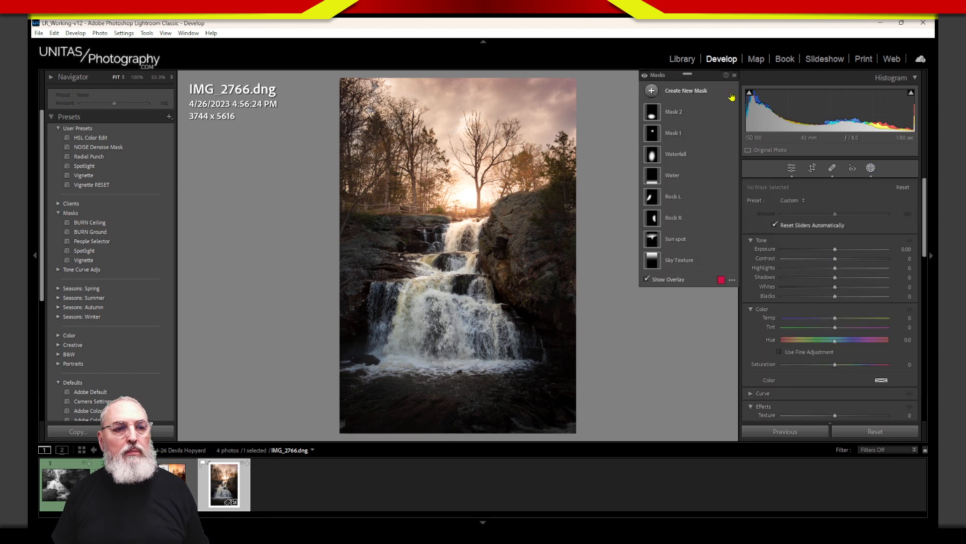
click(651, 91)
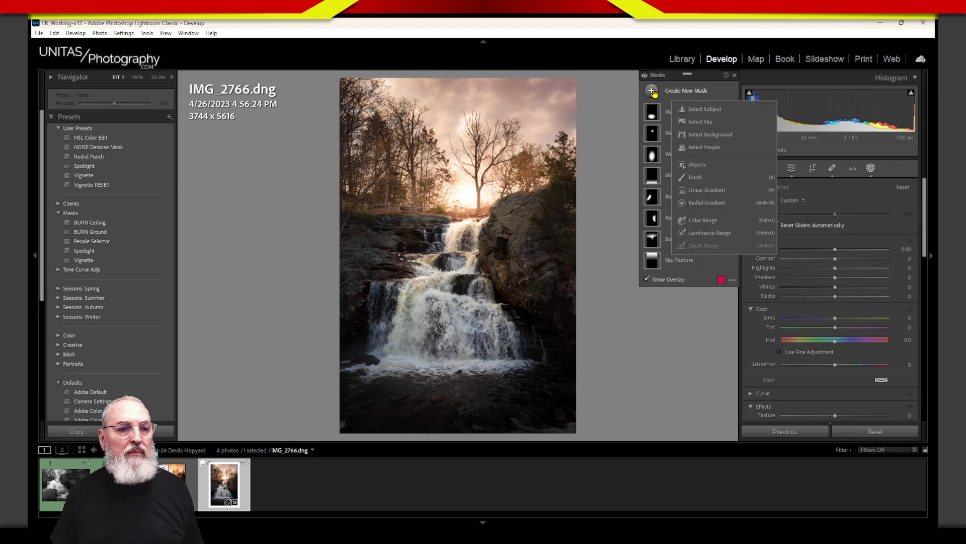
click(707, 202)
drag(453, 204, 618, 371)
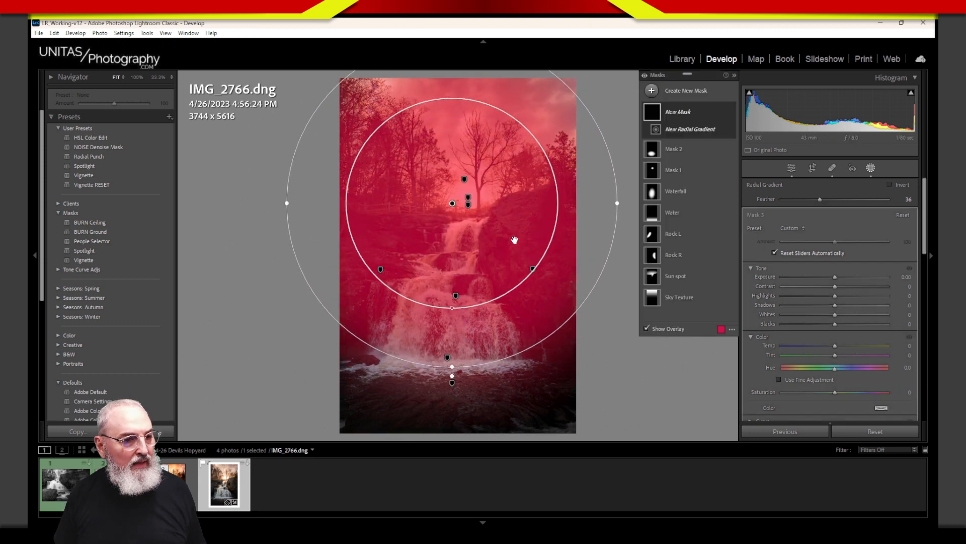
drag(452, 314, 475, 254)
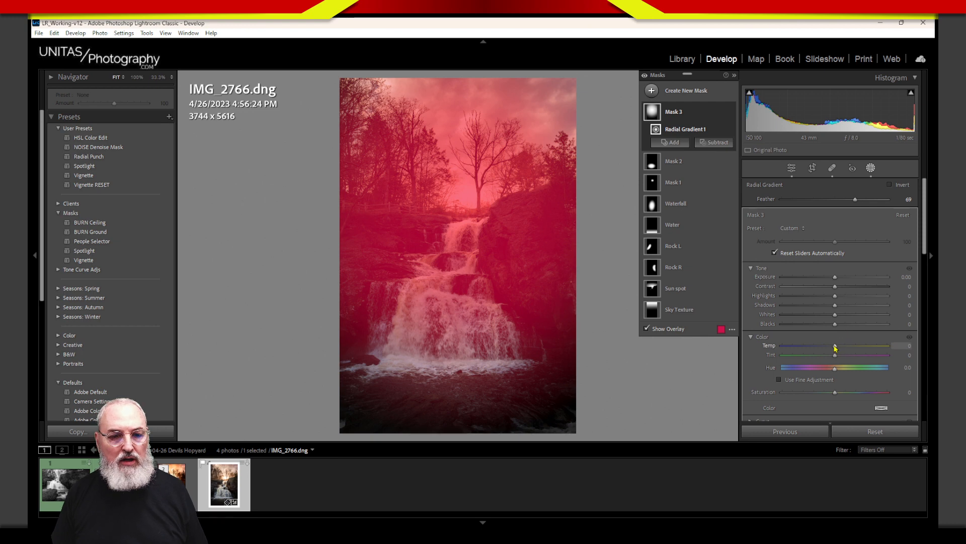
Warm Mask 3 with Temp 30, Tint 21 and Exposure 0.18, and shift its gradient slightly down the waterfall.
mouse_move(835, 345)
mouse_down()
mouse_move(850, 345)
mouse_move(846, 355)
mouse_up()
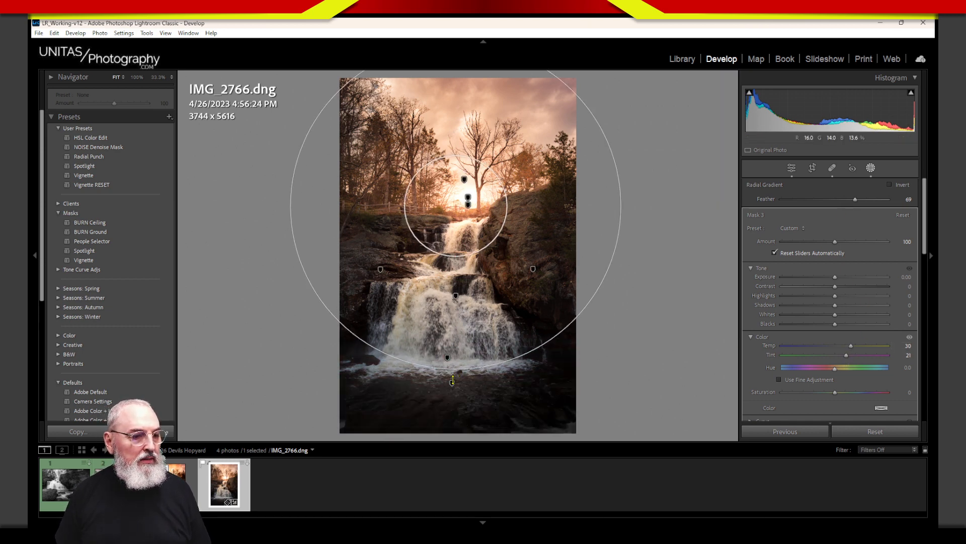
drag(462, 361, 467, 381)
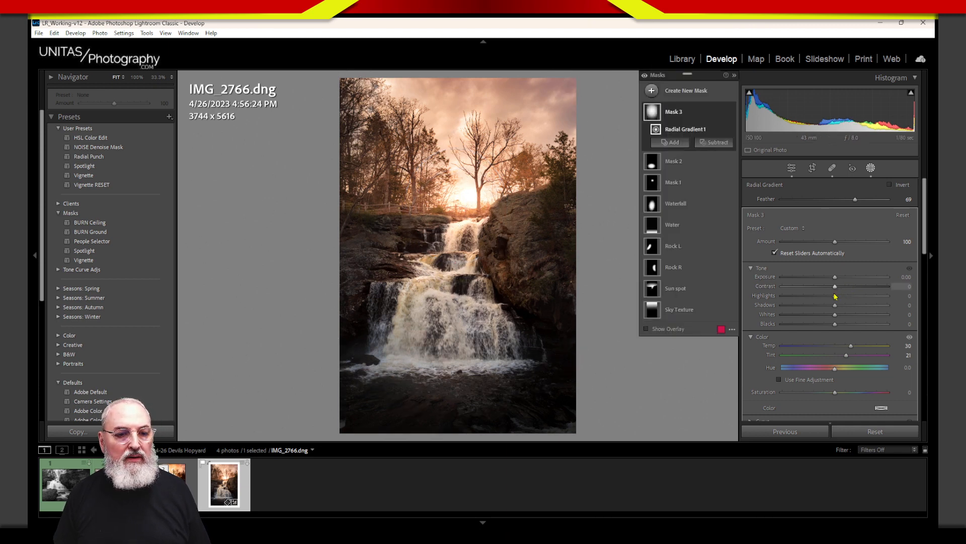
drag(835, 277, 839, 280)
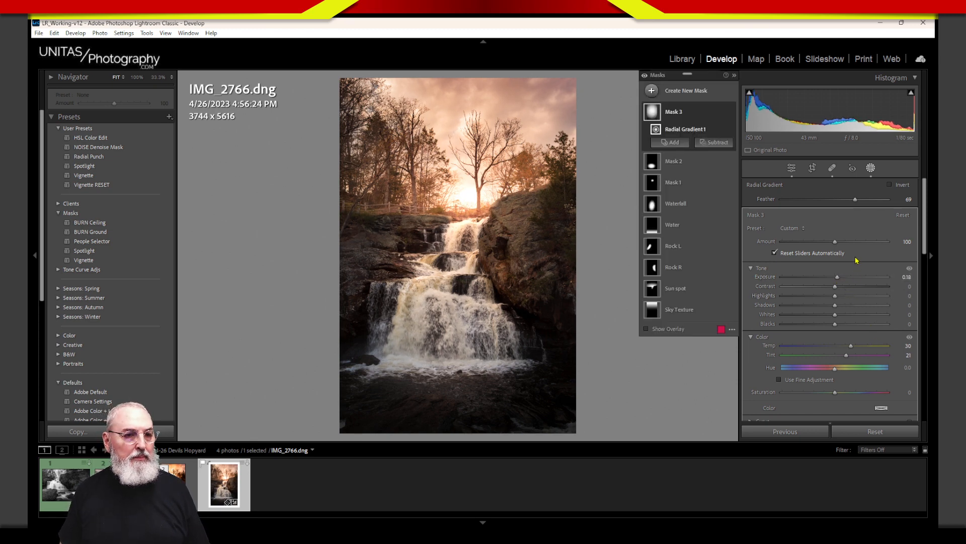
Select Mask 1 and toggle its visibility repeatedly to identify its effect around the sun, leaving it on.
mouse_move(680, 110)
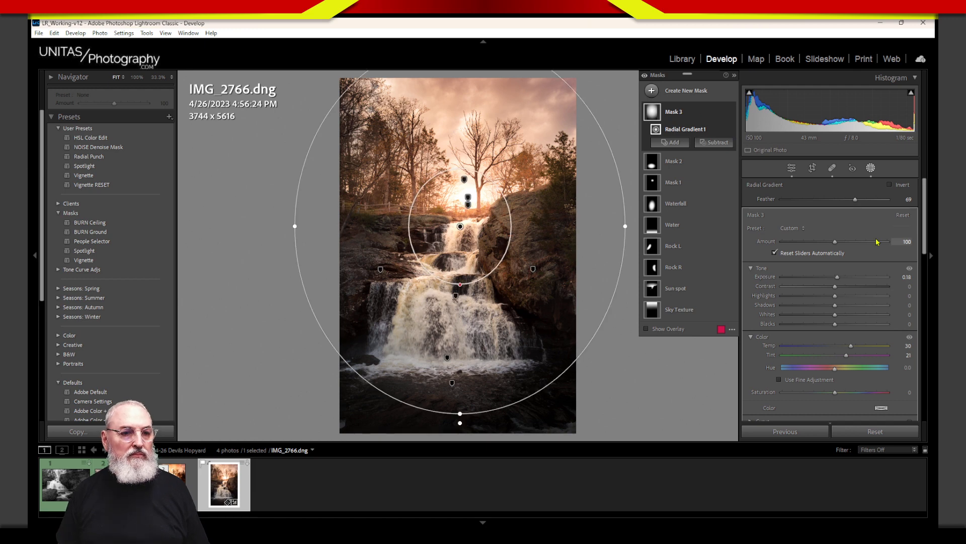
click(677, 185)
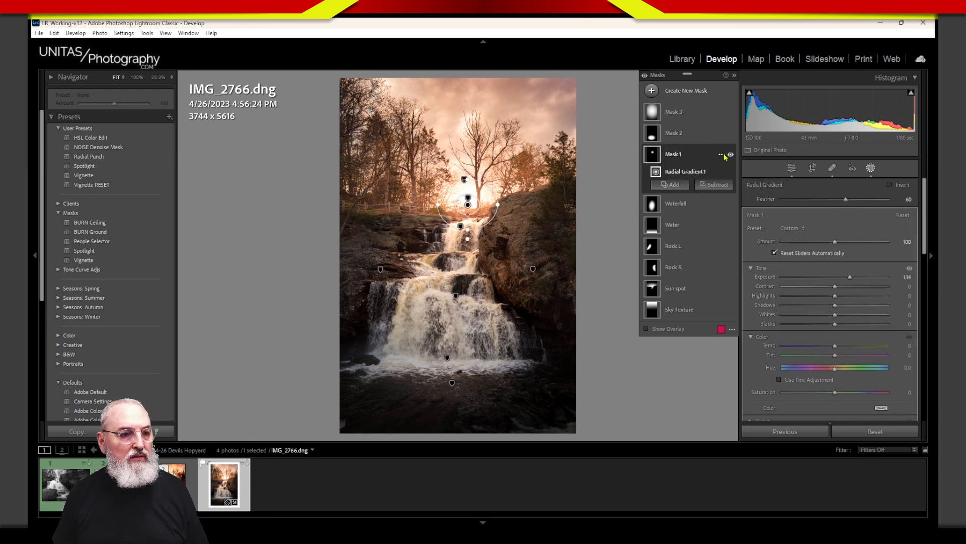
click(675, 155)
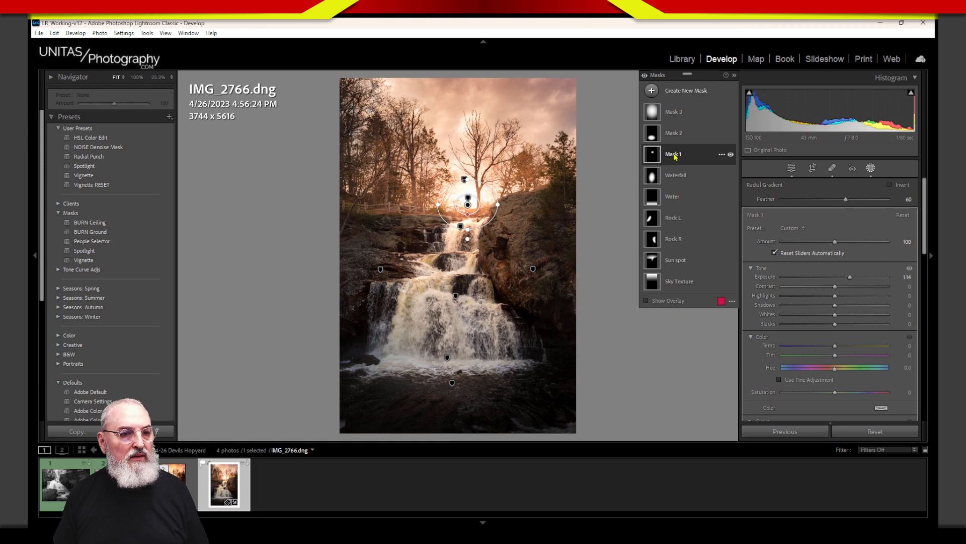
click(731, 155)
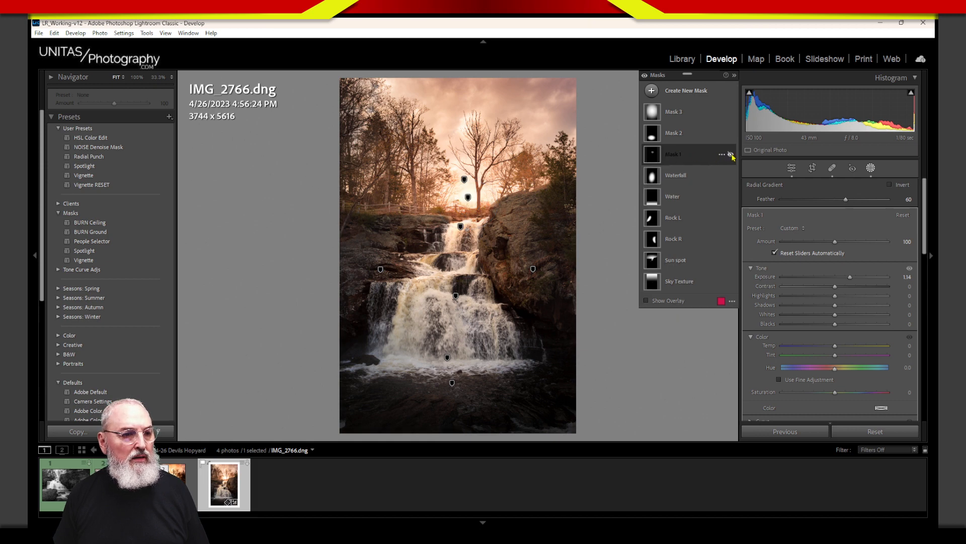
click(731, 155)
click(729, 155)
click(728, 156)
Rename Mask 1 as Sun.
click(674, 153)
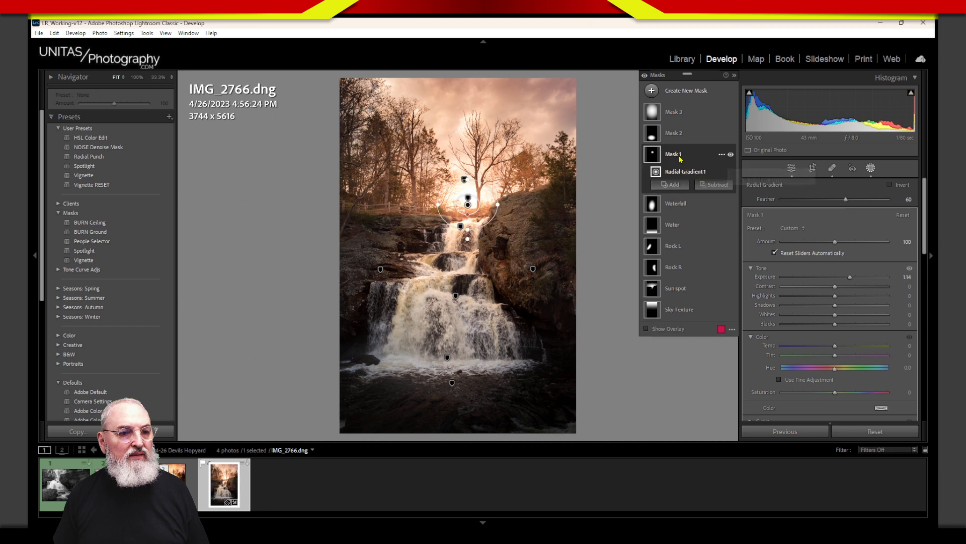
click(673, 154)
click(672, 153)
double_click(673, 153)
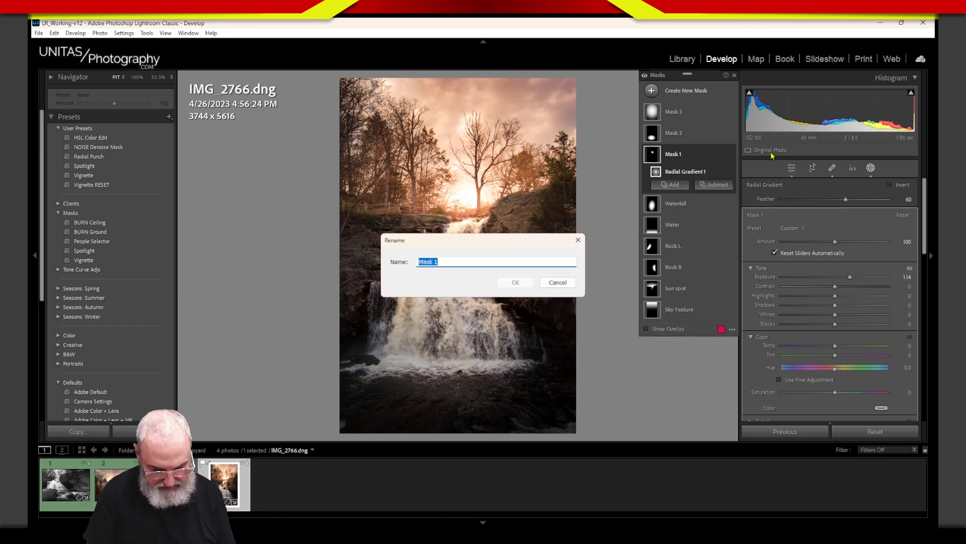
text(Sun)
key(Return)
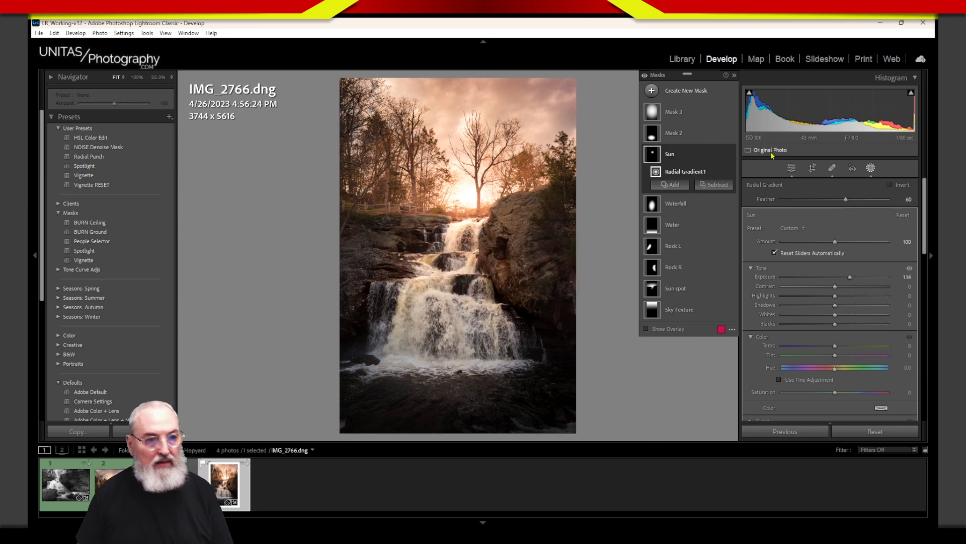
Rename Mask 2 as Water Hilight.
click(674, 135)
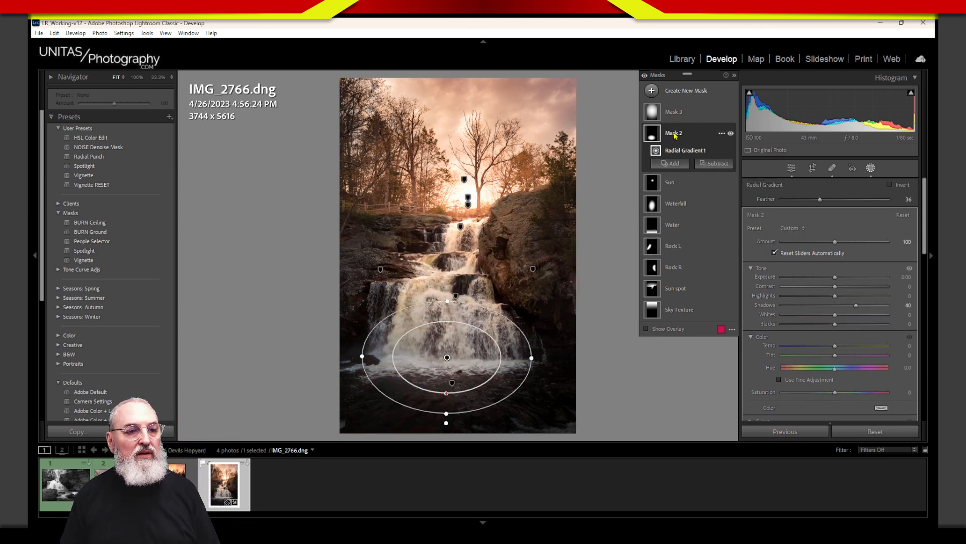
double_click(678, 137)
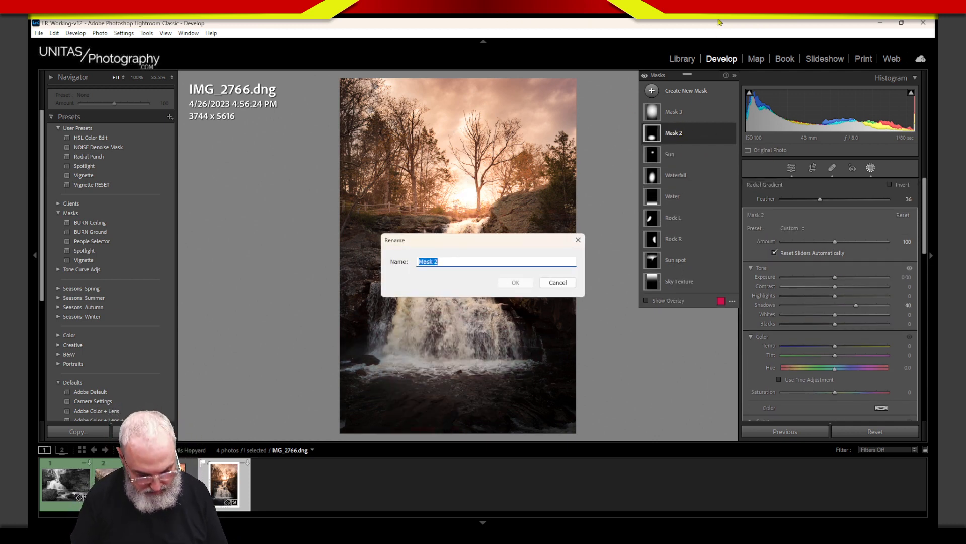
text(Water Hilight)
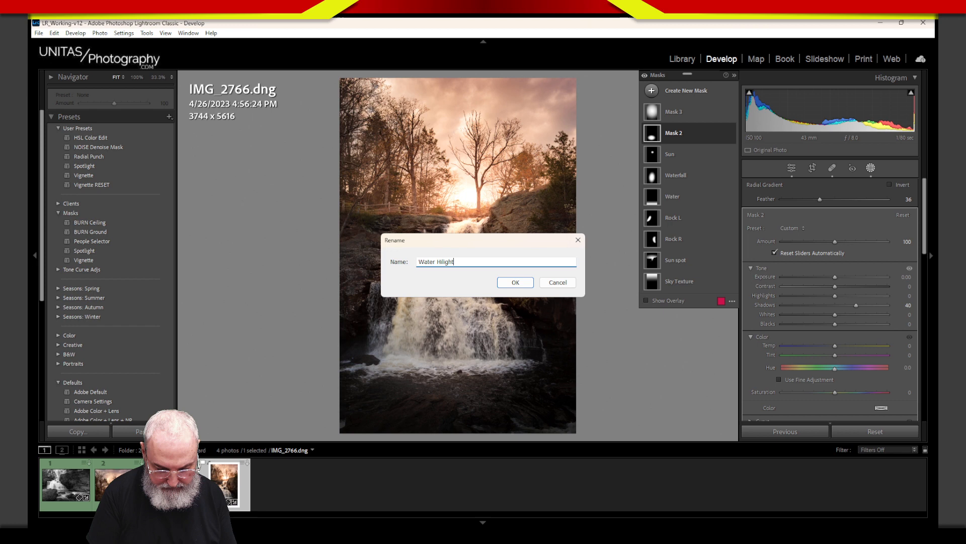
key(Return)
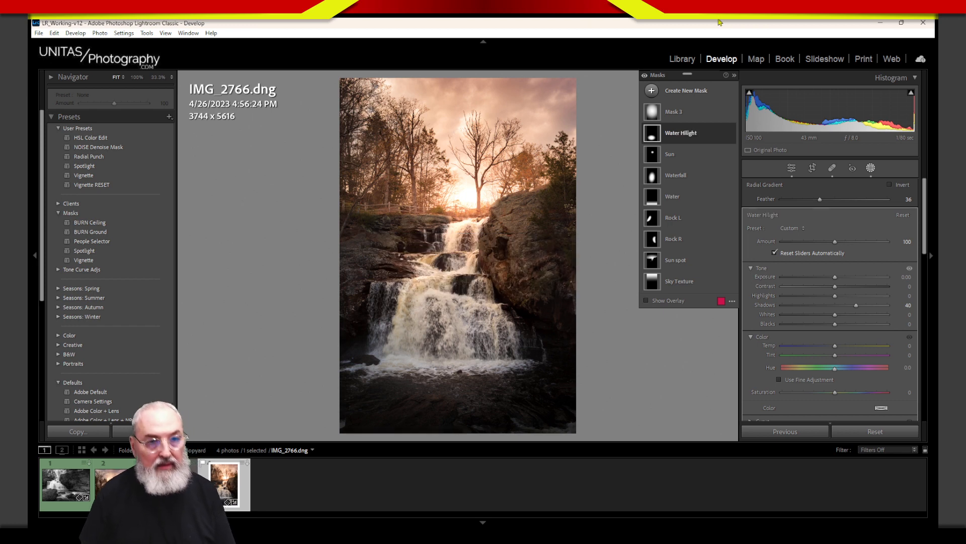
Rename Mask 3 as Color, set its Hue to 9.9 and leave masking.
click(674, 112)
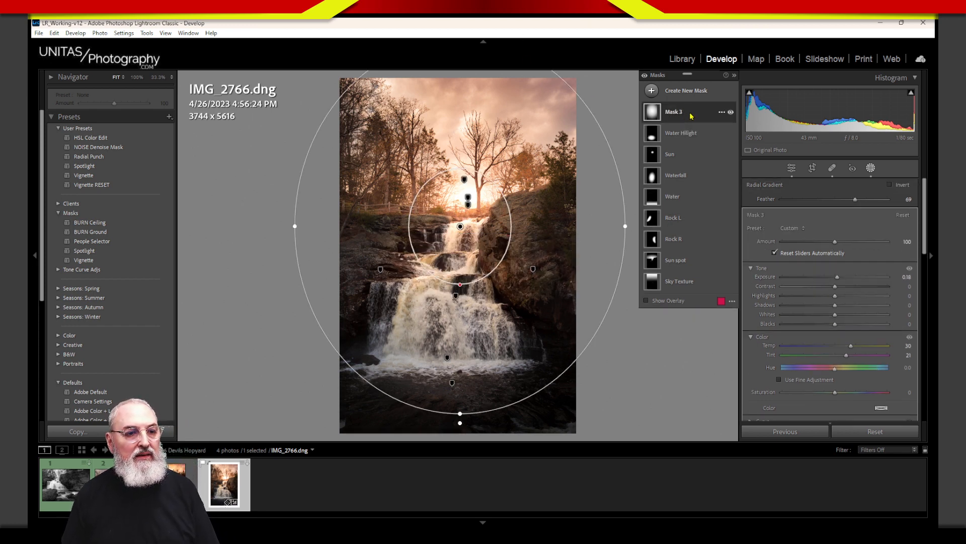
double_click(676, 114)
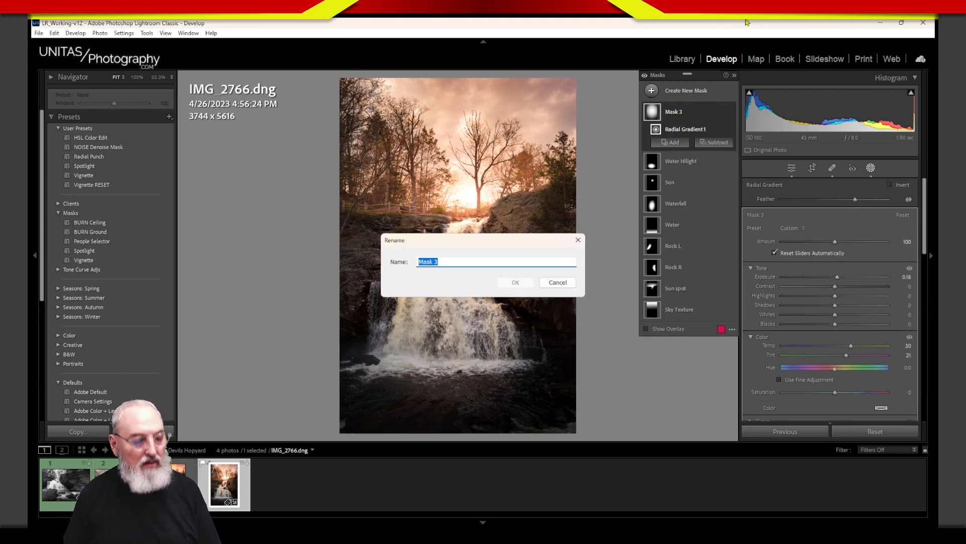
text(Glow)
key(Return)
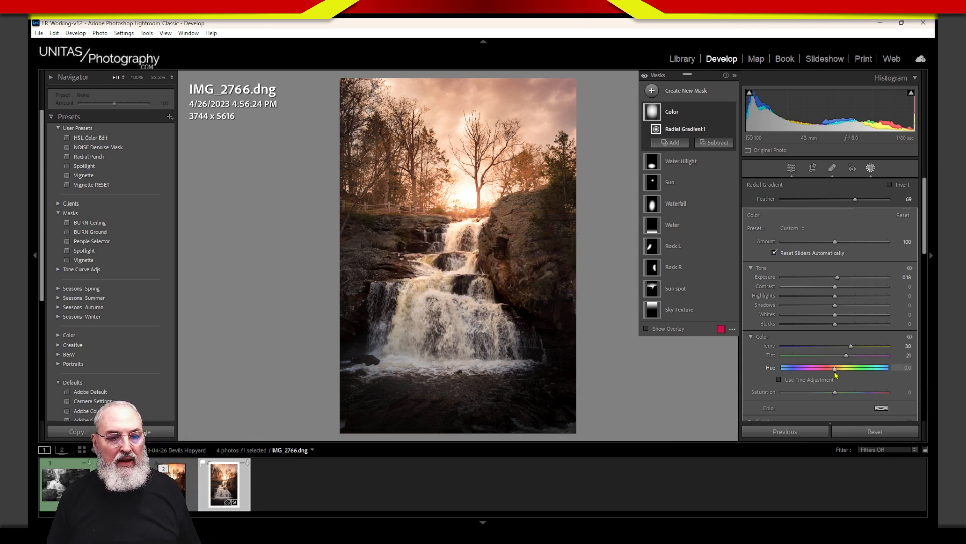
drag(836, 369, 839, 375)
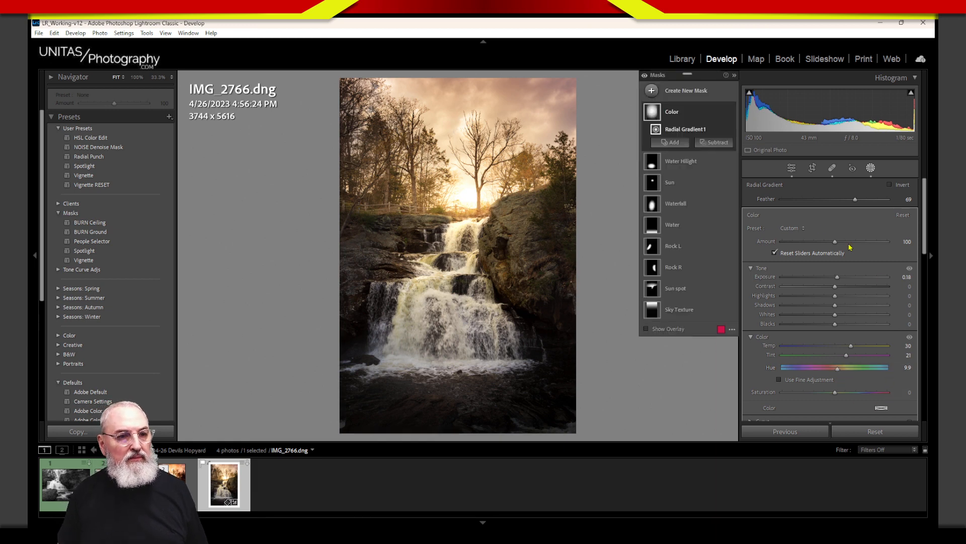
click(871, 168)
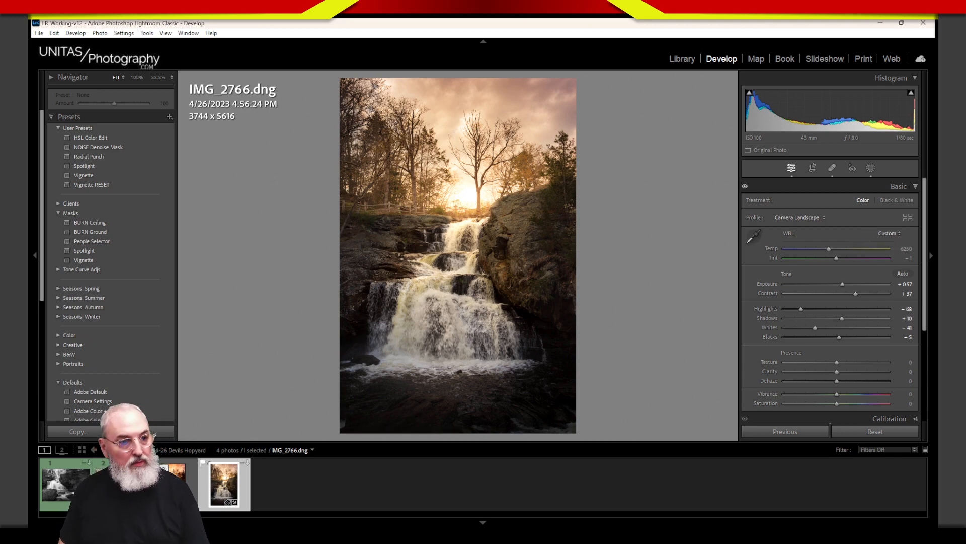
View the photo full screen and without side panels, comparing its before and after versions, and restore the panels.
key(f)
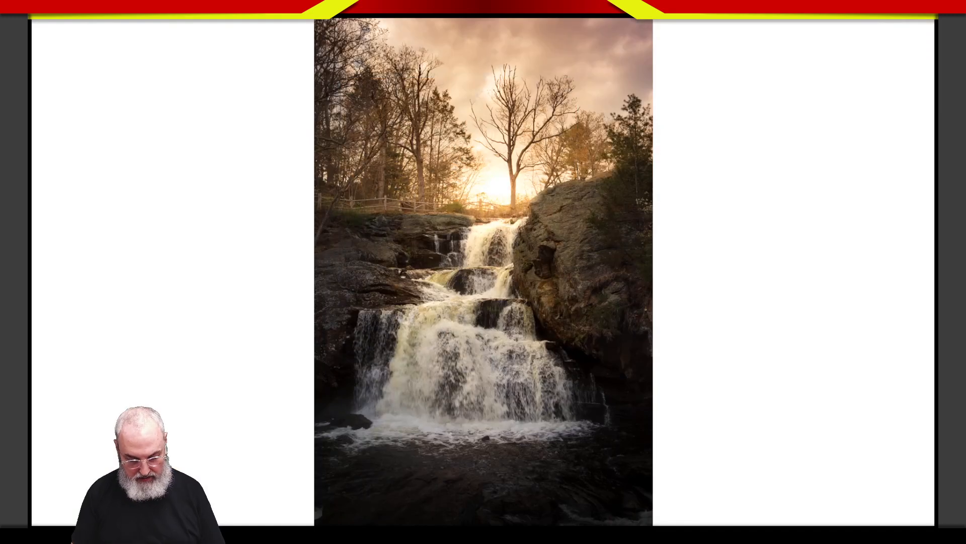
key(f)
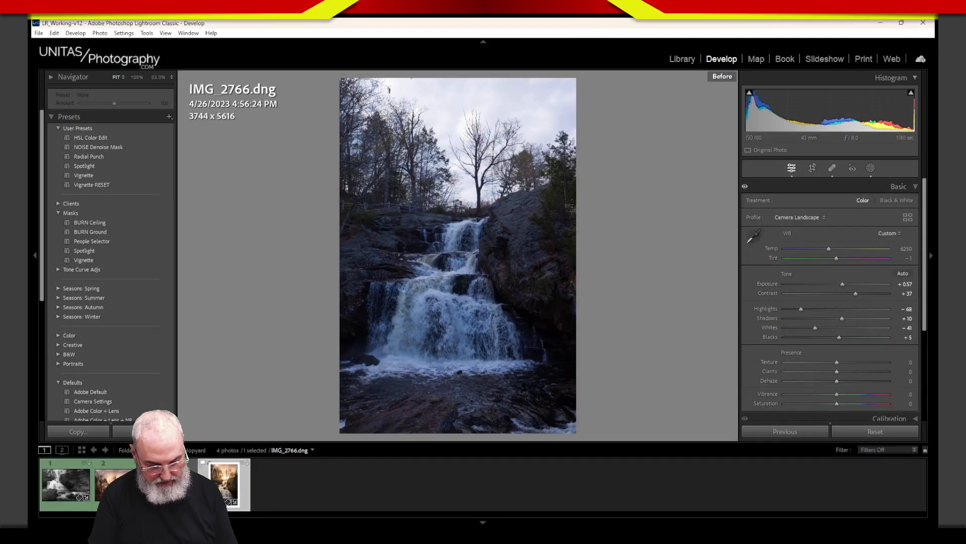
key(Tab)
key(shift+Tab)
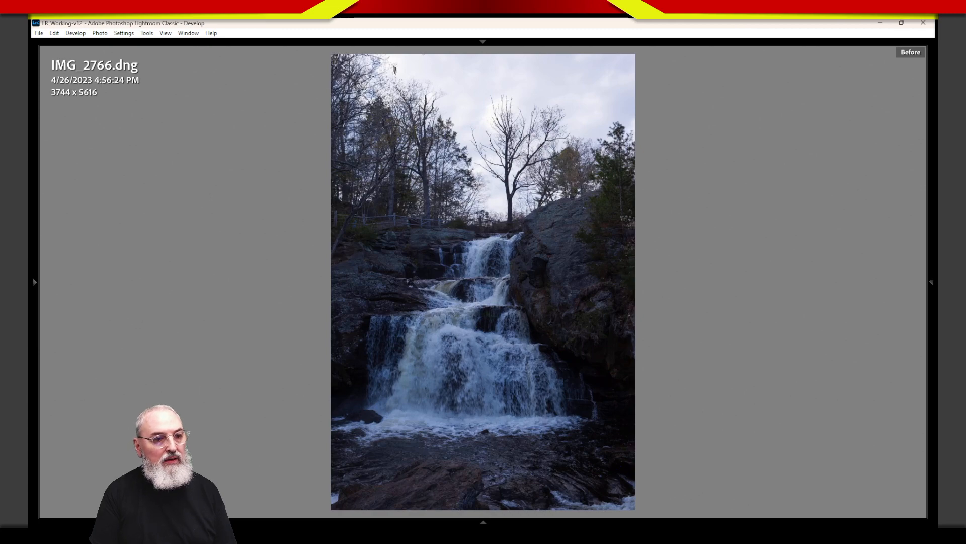
key(backslash)
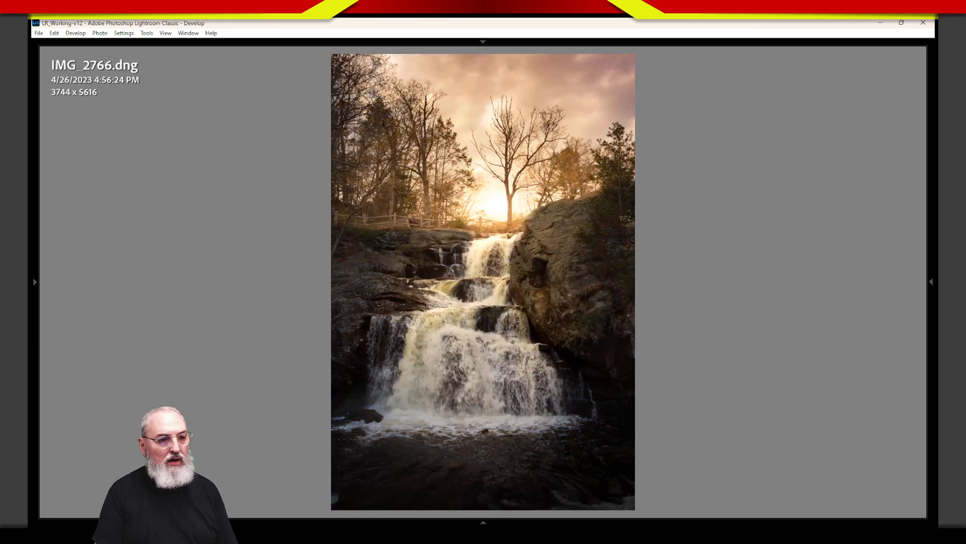
key(backslash)
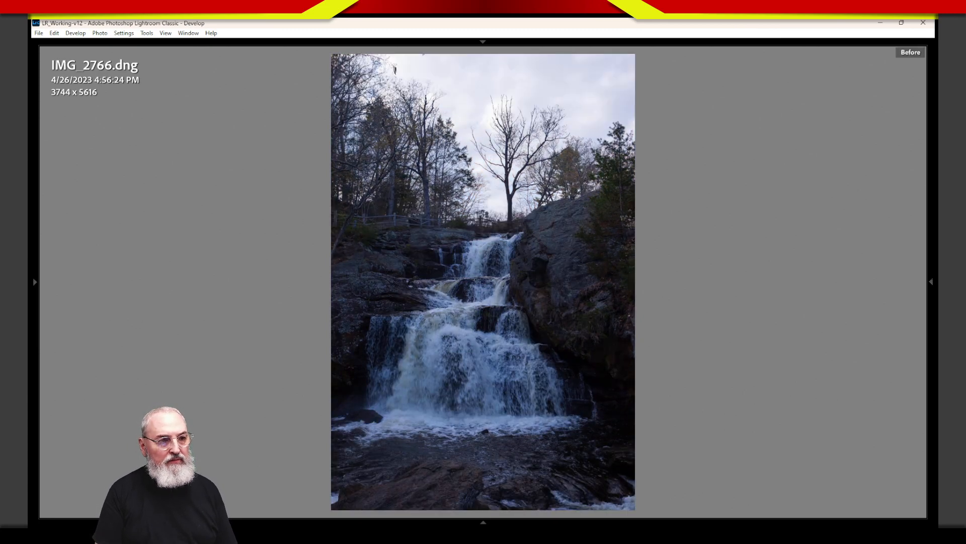
key(backslash)
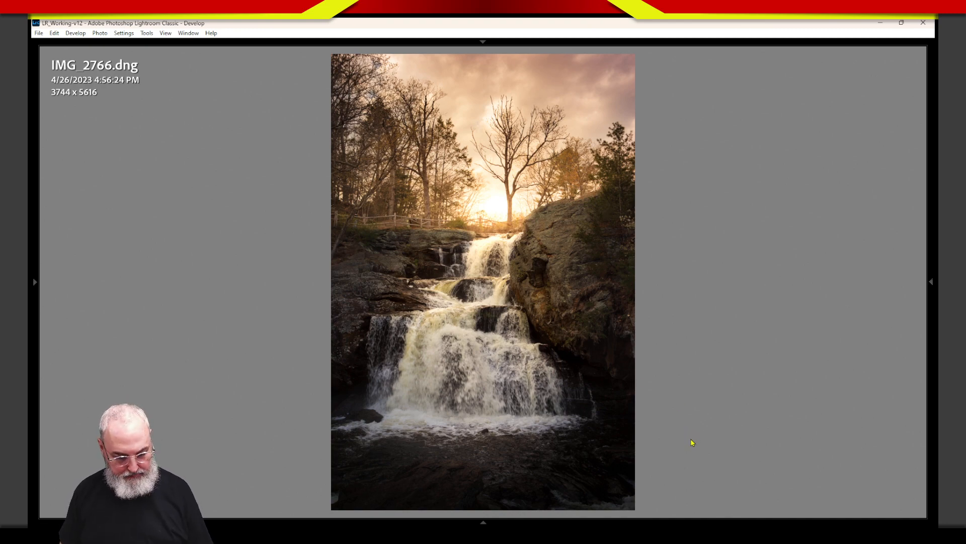
key(shift+Tab)
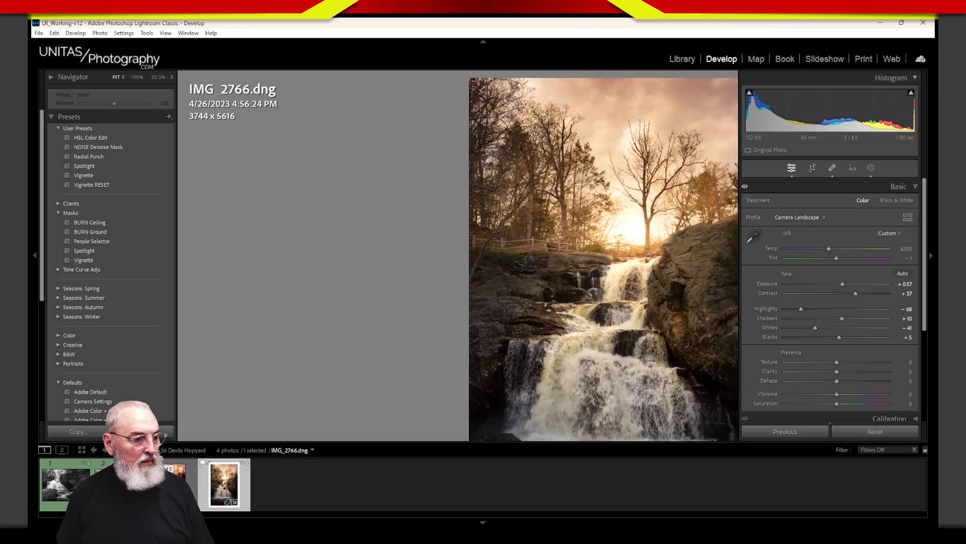
View Copy 1 of IMG_2766.dng for comparison, return to the original photo and reopen its masks.
click(178, 478)
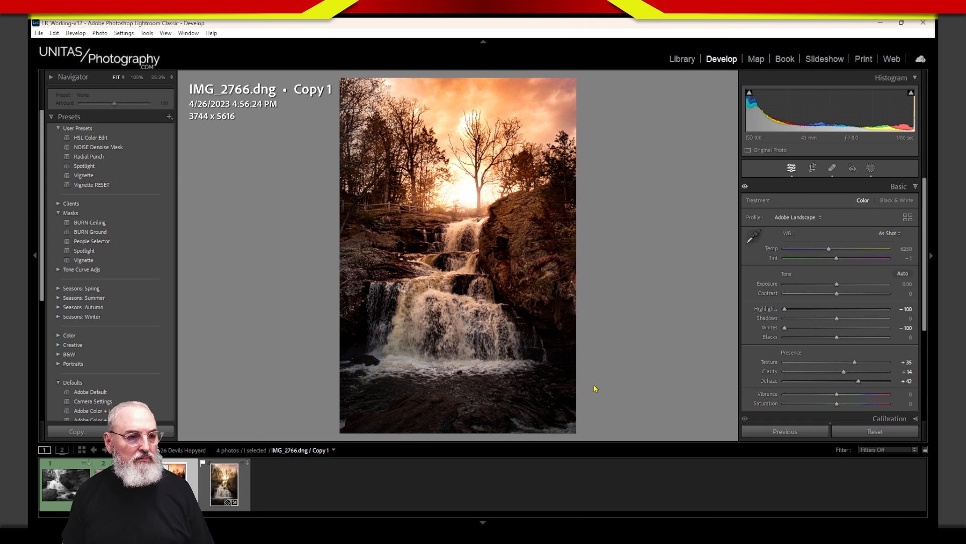
click(236, 503)
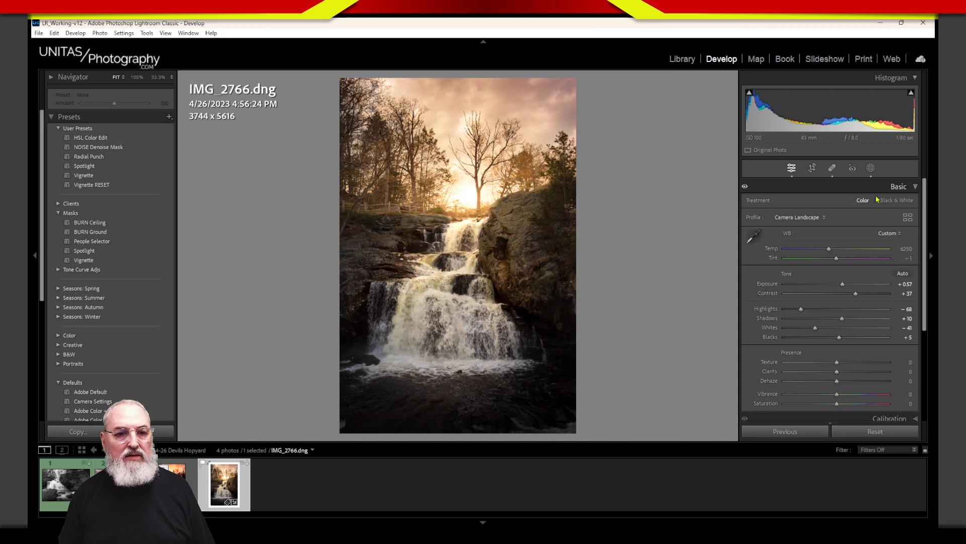
click(871, 168)
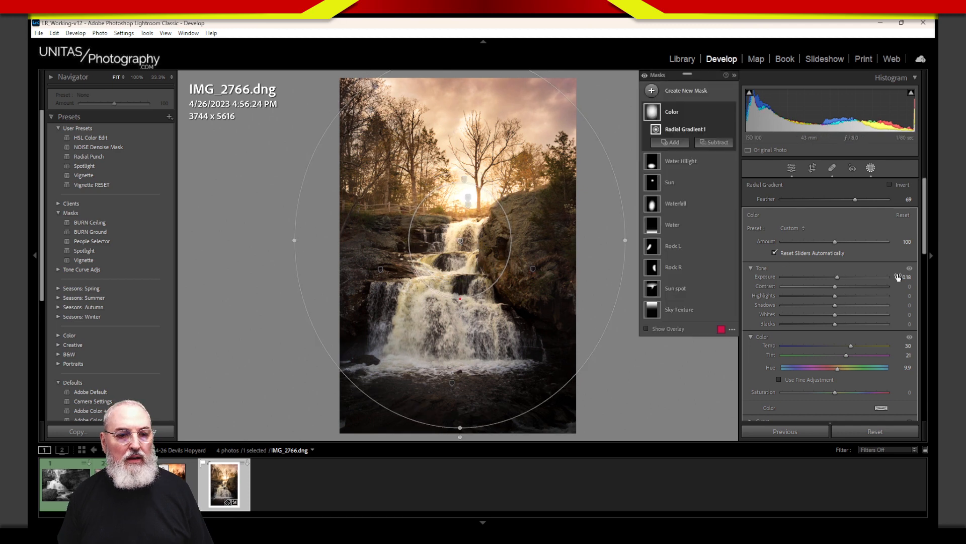
Set the Color mask's Texture to 23 and Clarity to 11, and leave masking.
click(751, 269)
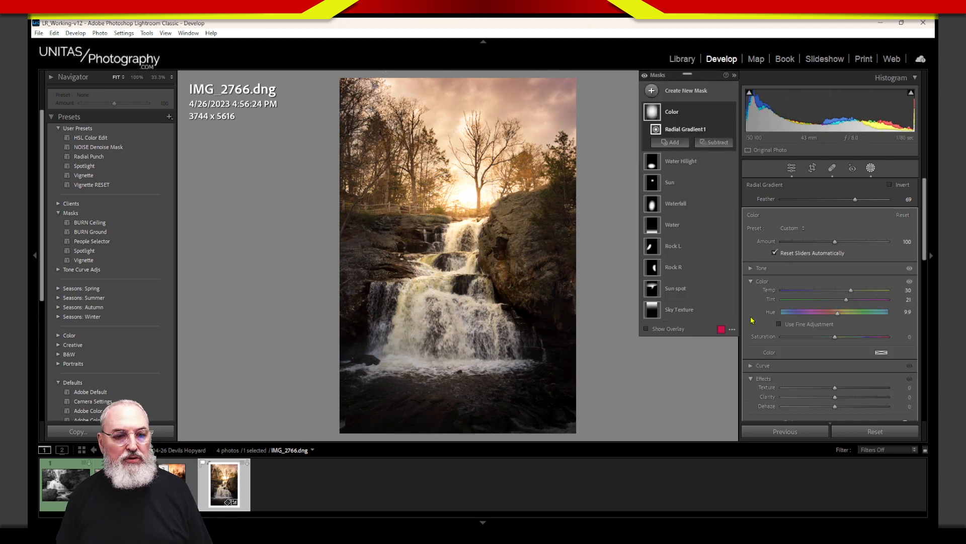
click(751, 282)
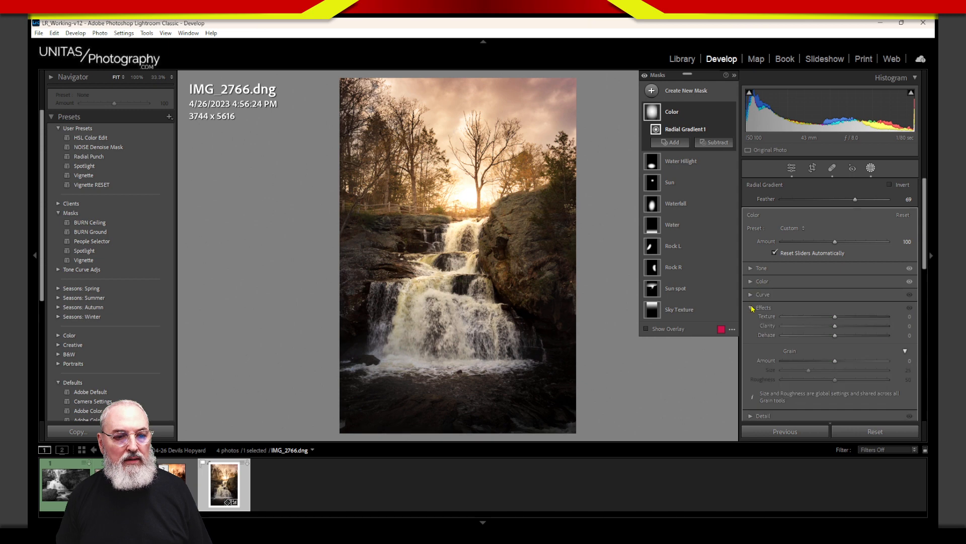
click(752, 308)
click(752, 320)
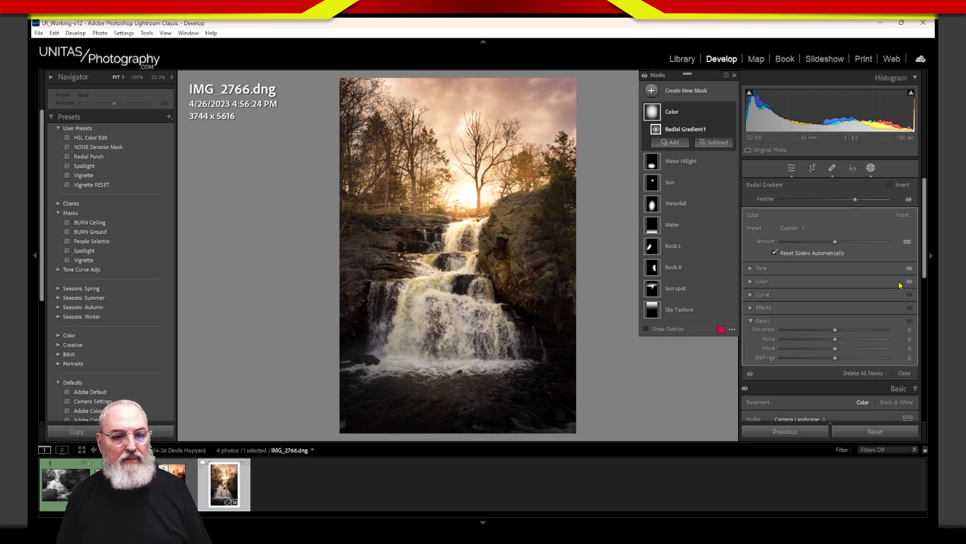
scroll(911, 298, down, 2)
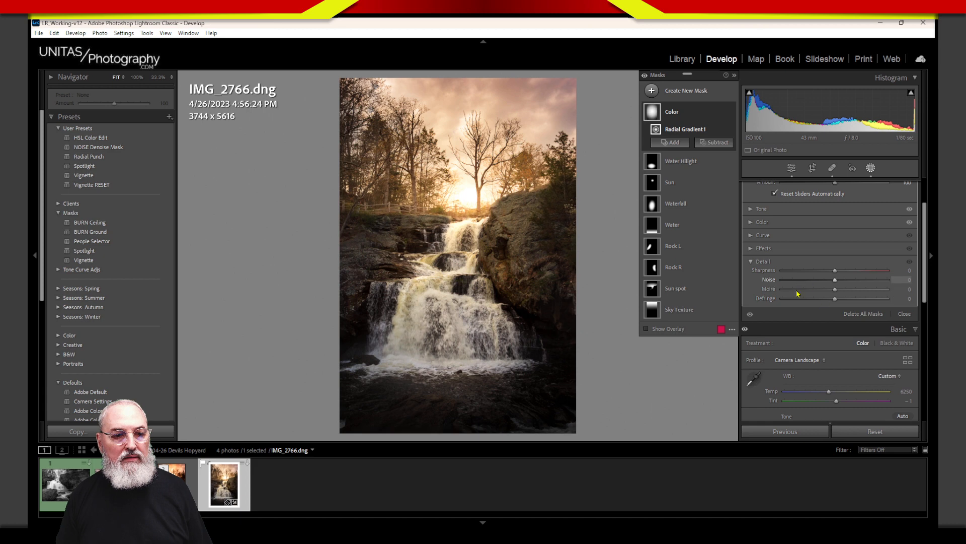
click(752, 260)
click(751, 248)
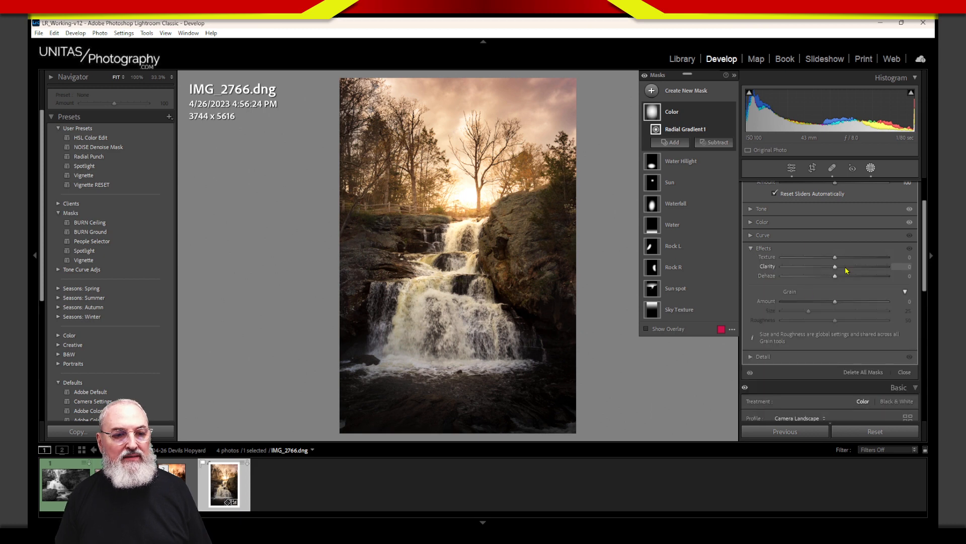
click(835, 258)
drag(849, 261, 842, 269)
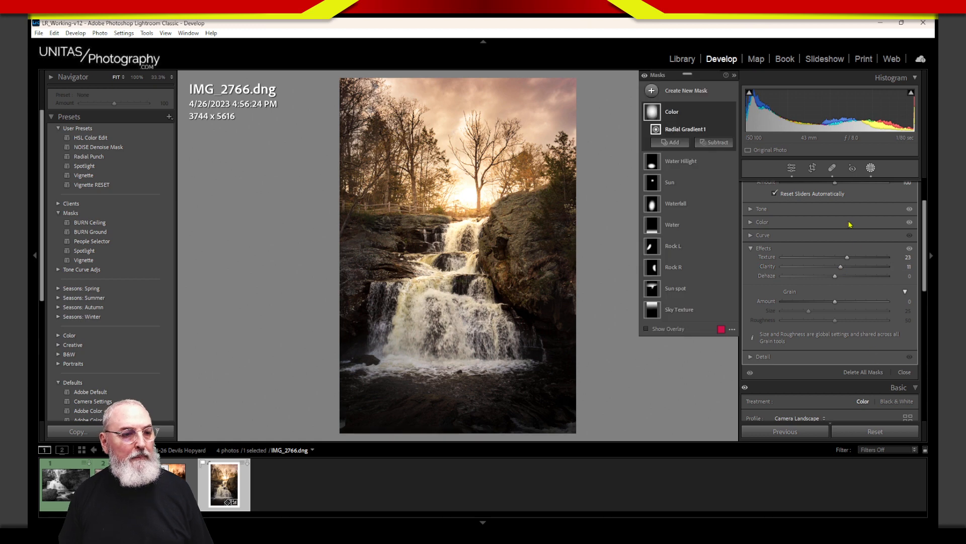
click(871, 168)
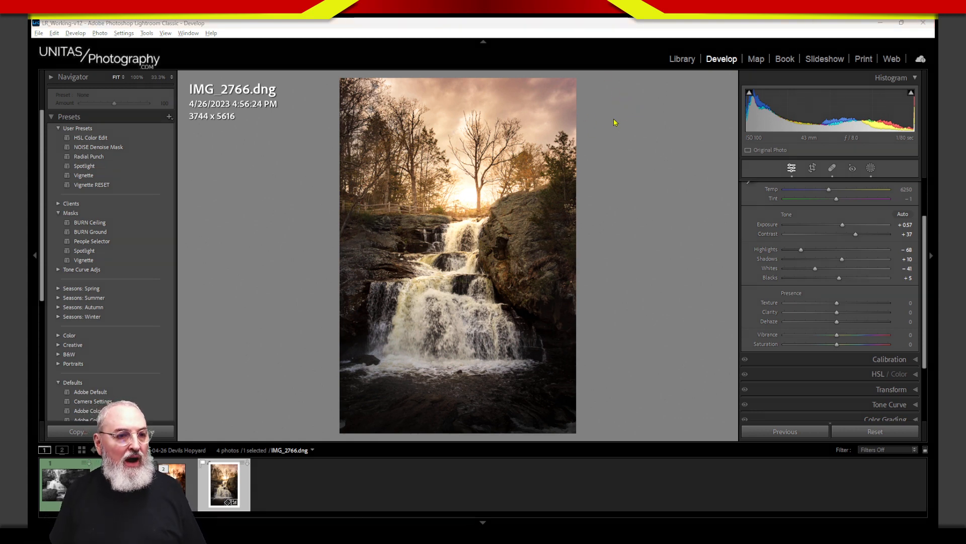
Handwrite the notes "Exposure" and "Dodge + Burn" on screen beside the photo, with a dividing line beneath them.
drag(606, 93, 589, 117)
drag(619, 99, 607, 120)
drag(620, 93, 638, 99)
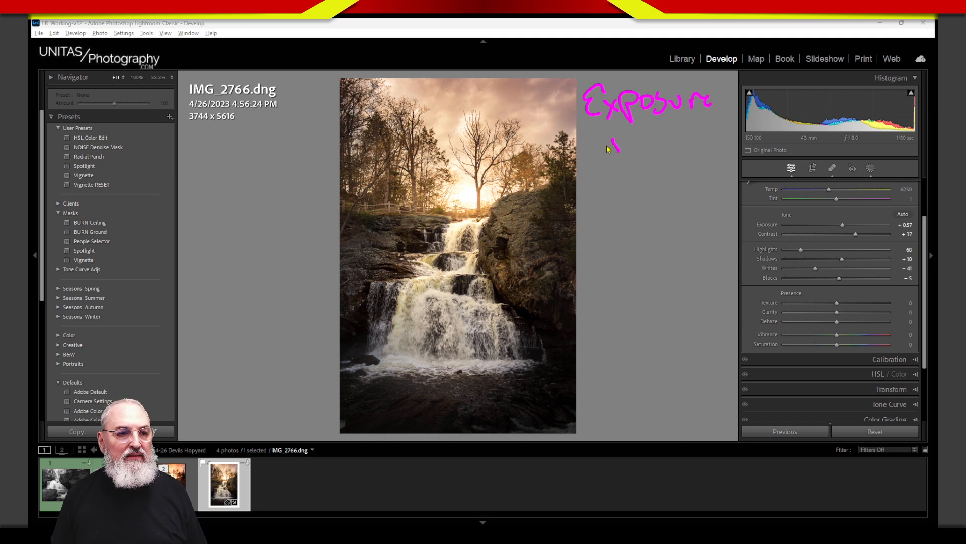
drag(604, 137, 613, 160)
mouse_move(635, 143)
mouse_down()
mouse_move(670, 148)
mouse_move(680, 167)
mouse_move(692, 141)
mouse_move(627, 187)
mouse_up()
mouse_move(618, 177)
mouse_down()
mouse_move(652, 171)
mouse_move(651, 191)
mouse_up()
drag(651, 169, 662, 200)
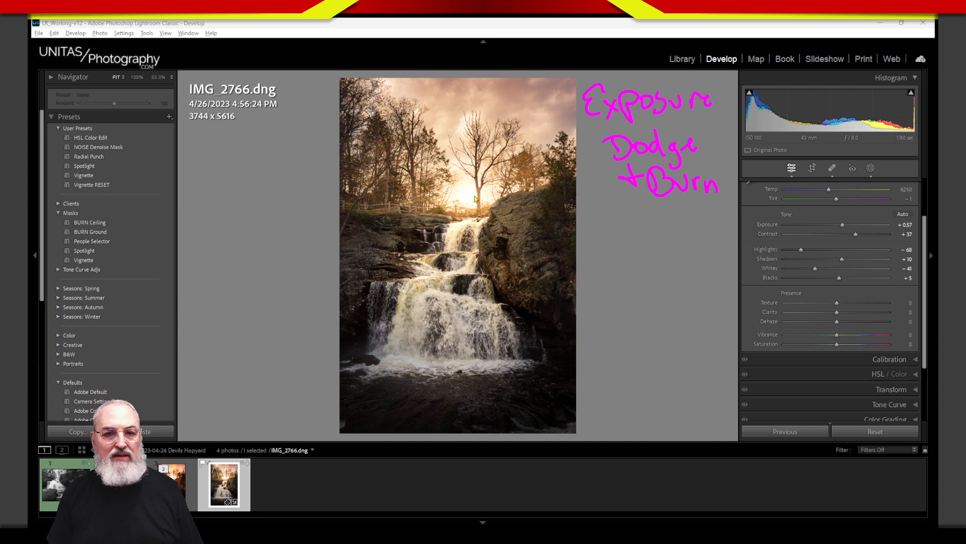
drag(612, 214, 710, 214)
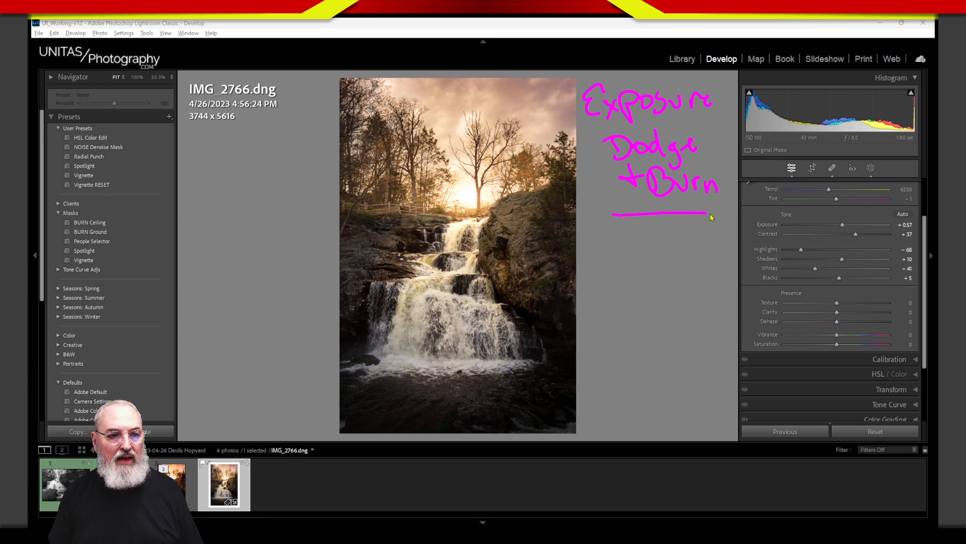
Handwrite the notes "Color" and "warm" under the dividing line and draw another line below them.
mouse_move(607, 236)
mouse_down()
mouse_move(609, 262)
mouse_move(630, 247)
mouse_move(656, 260)
mouse_up()
drag(684, 245, 676, 253)
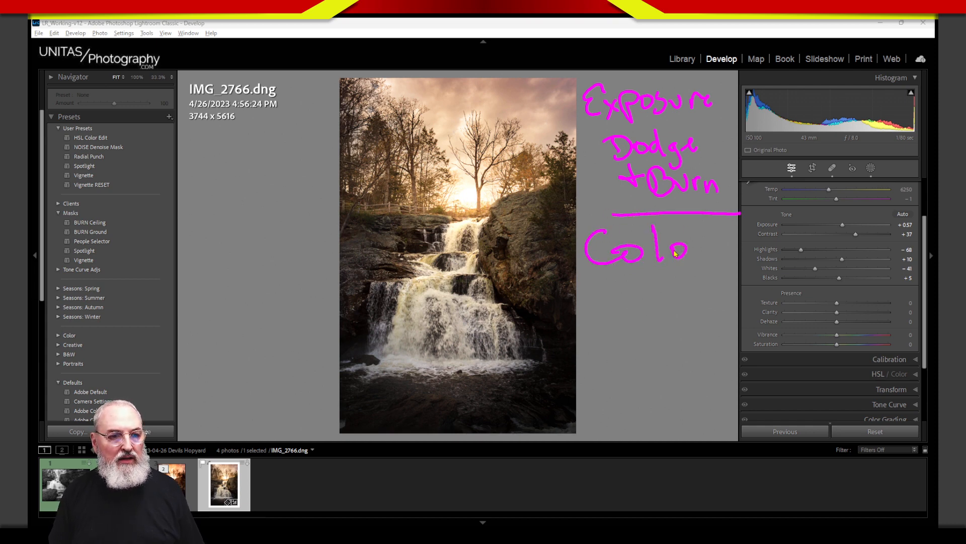
mouse_move(618, 289)
mouse_down()
mouse_move(636, 304)
mouse_move(672, 290)
mouse_move(707, 298)
mouse_up()
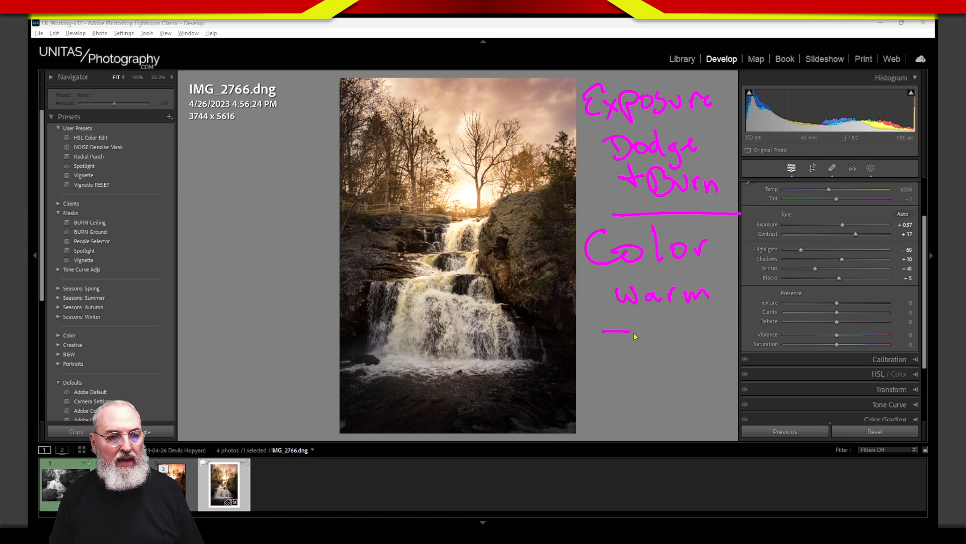
drag(634, 336, 750, 324)
Handwrite "Texture" and "Water" below the second line, and clear all the on-screen notes.
drag(600, 355, 604, 384)
drag(571, 354, 607, 340)
drag(615, 358, 635, 368)
mouse_move(639, 352)
mouse_down()
mouse_move(654, 359)
mouse_move(630, 373)
mouse_up()
drag(667, 340, 667, 374)
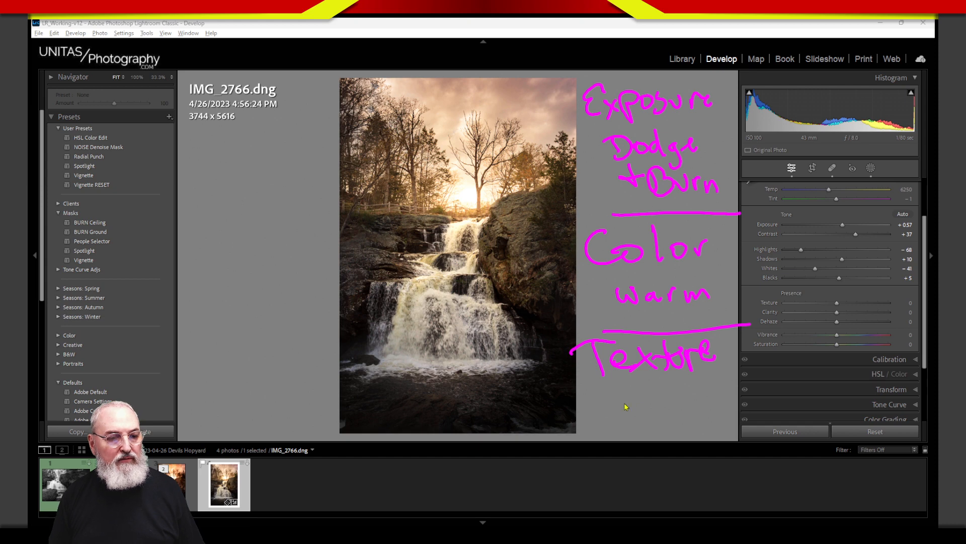
drag(632, 422, 651, 395)
drag(665, 399, 665, 409)
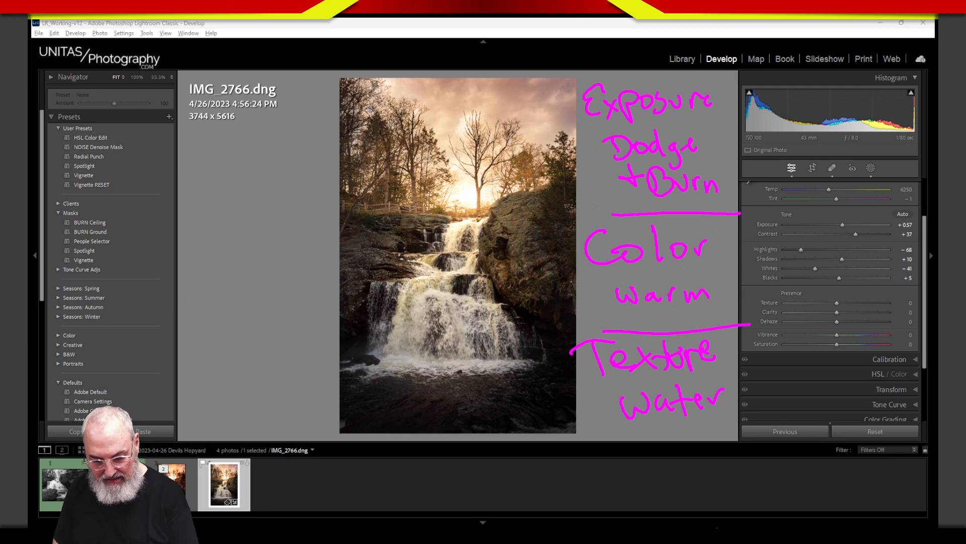
key(Escape)
mouse_move(710, 517)
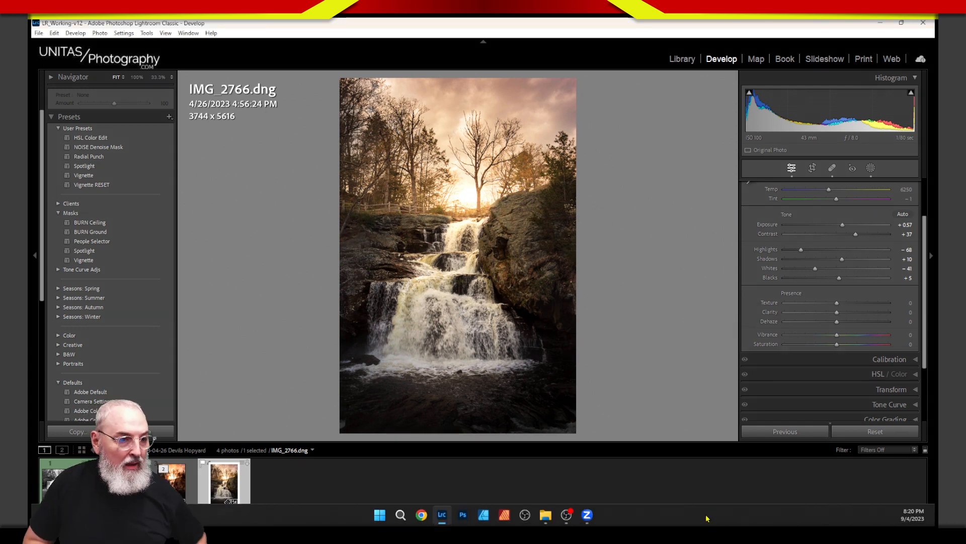
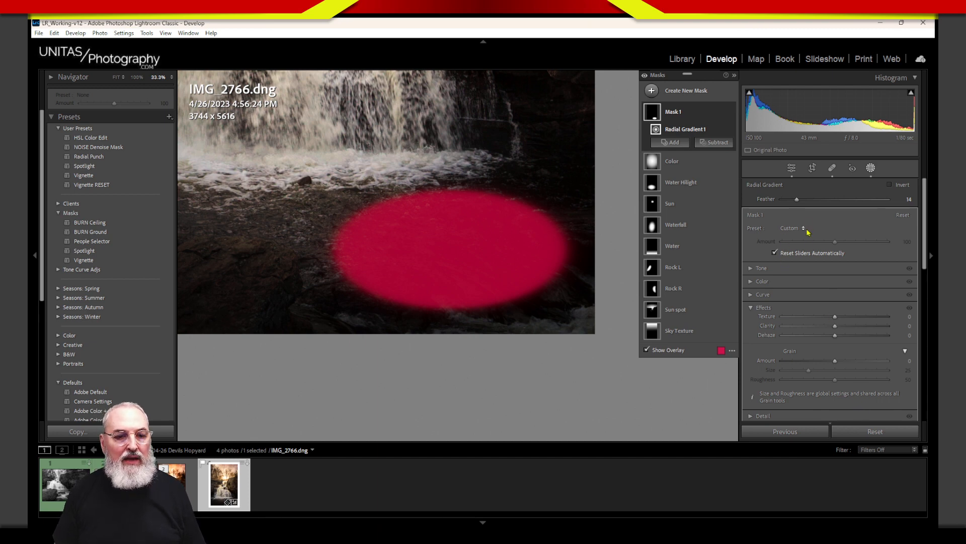
Set the Exposure of the radial Mask 1 over the dark foreground water to 1.25 and its Feather to 70.
click(753, 308)
click(751, 267)
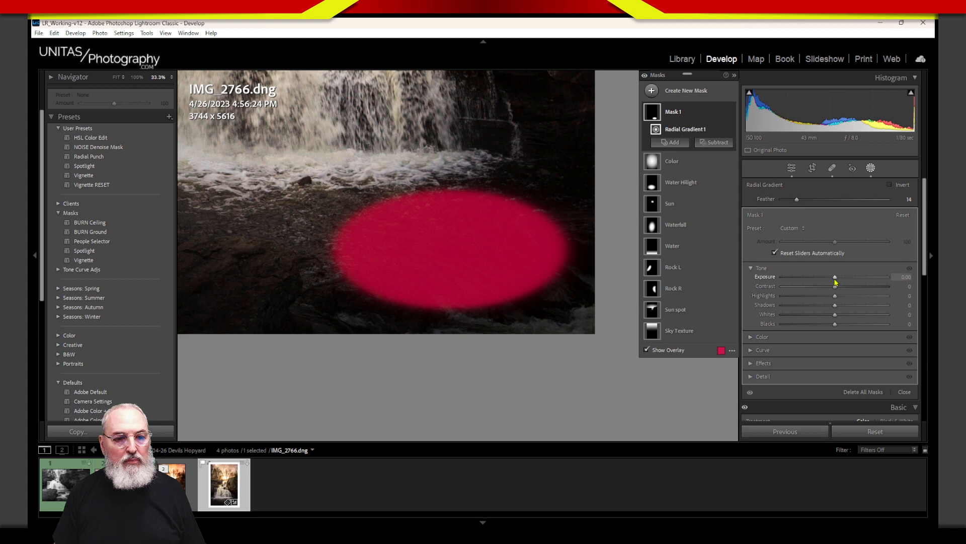
drag(835, 279, 853, 280)
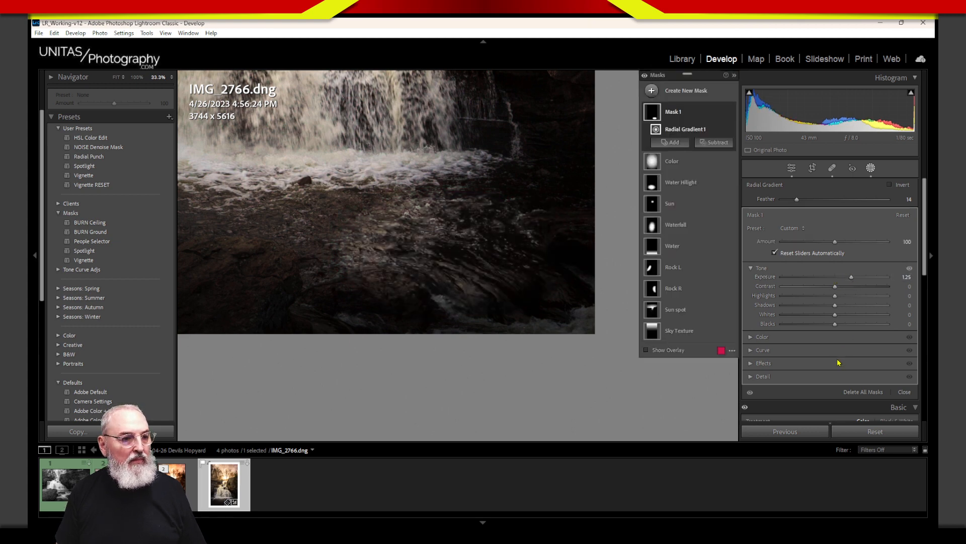
mouse_move(404, 248)
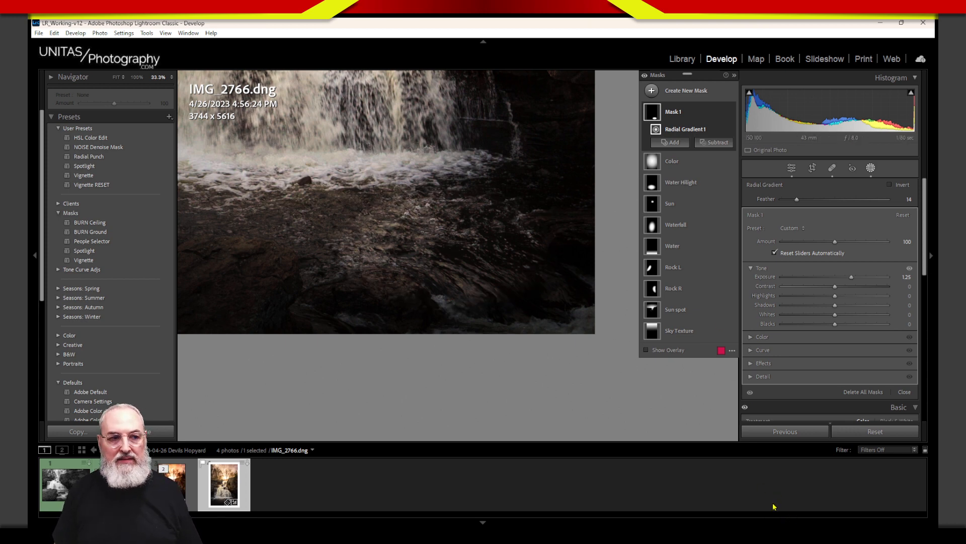
drag(448, 248, 471, 268)
drag(468, 313, 477, 280)
drag(485, 268, 465, 257)
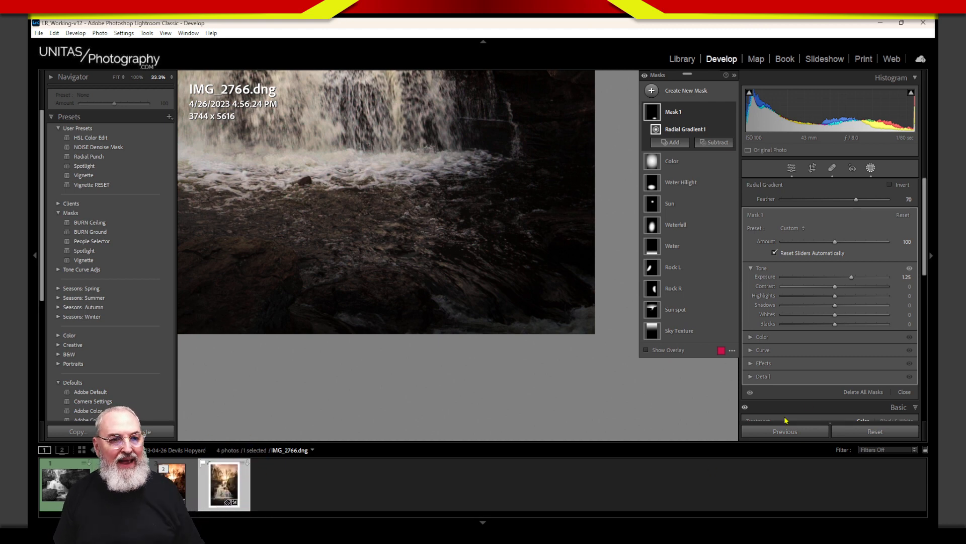
Compare the photo with Mask 1 hidden and shown, and delete that mask.
click(731, 112)
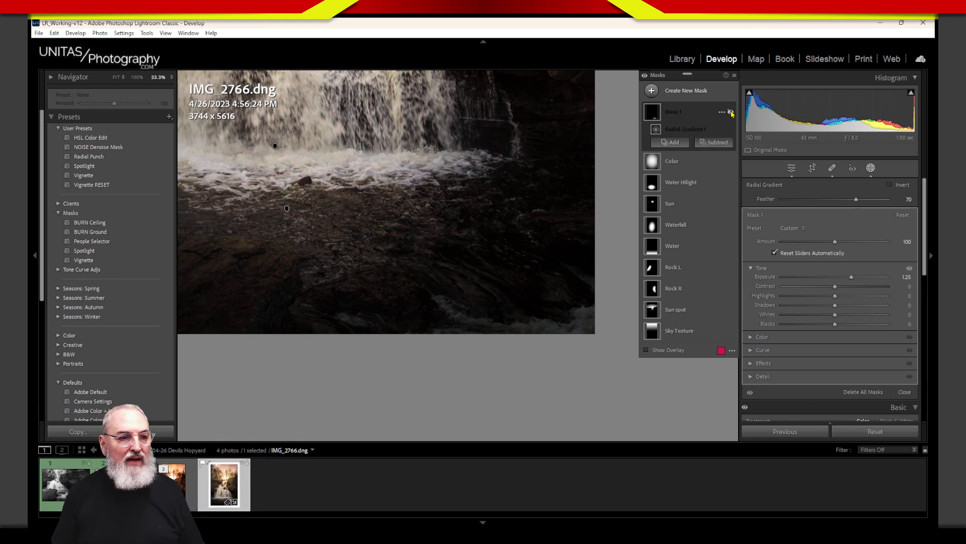
click(731, 112)
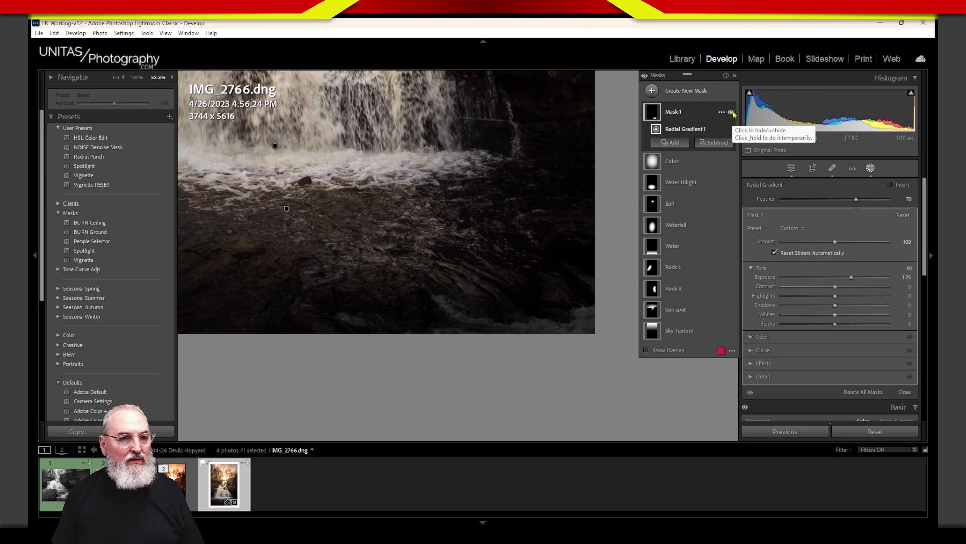
click(731, 113)
click(731, 112)
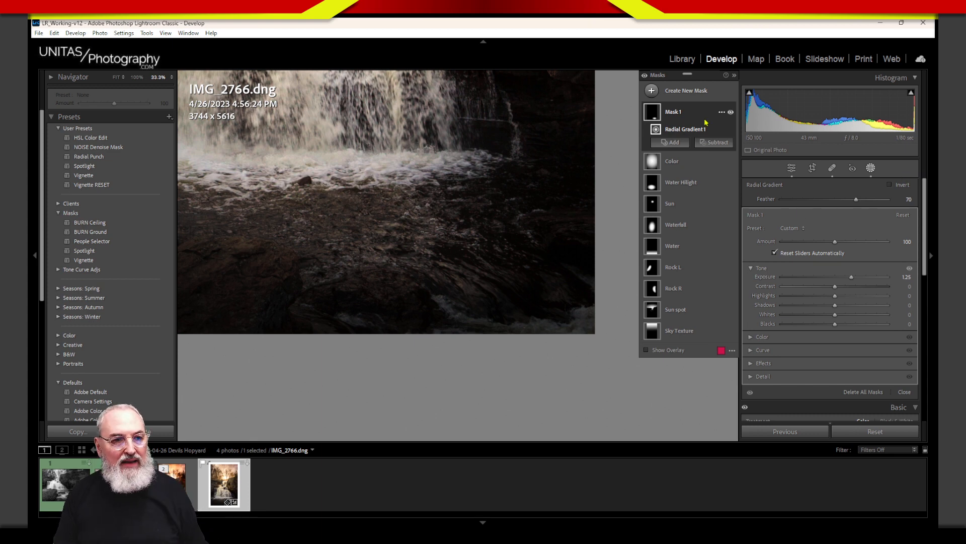
click(722, 112)
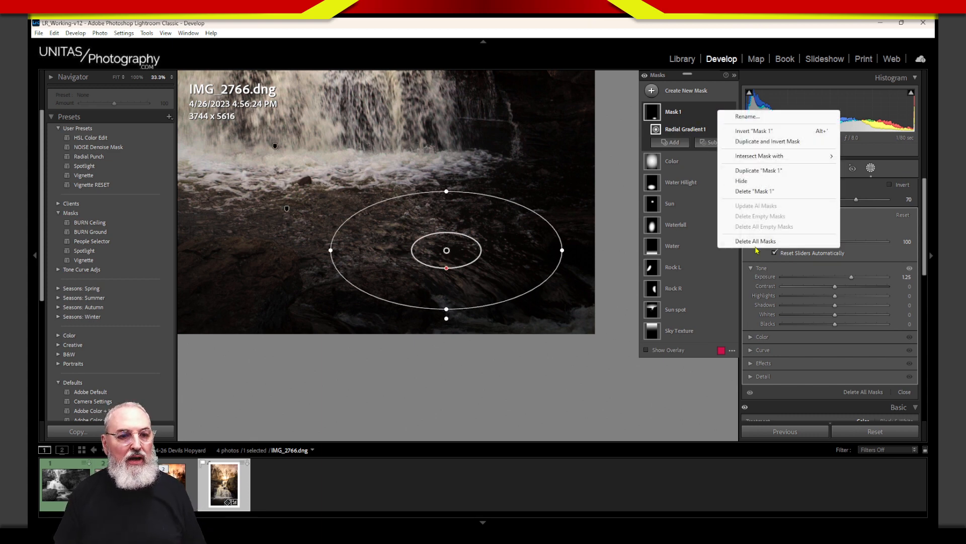
click(753, 194)
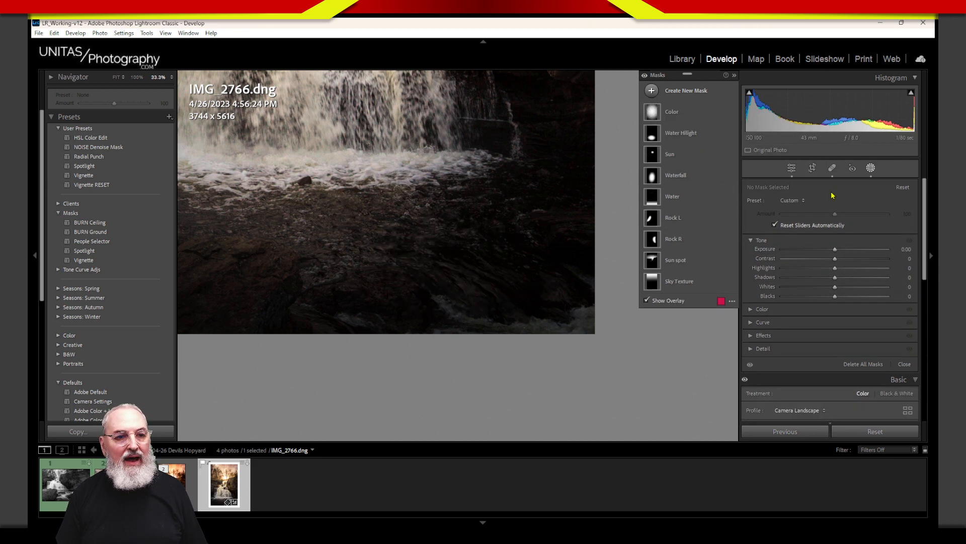
Paint a brush mask of size 8.9 over the dark foreground water and set its Exposure to 1.04.
click(680, 99)
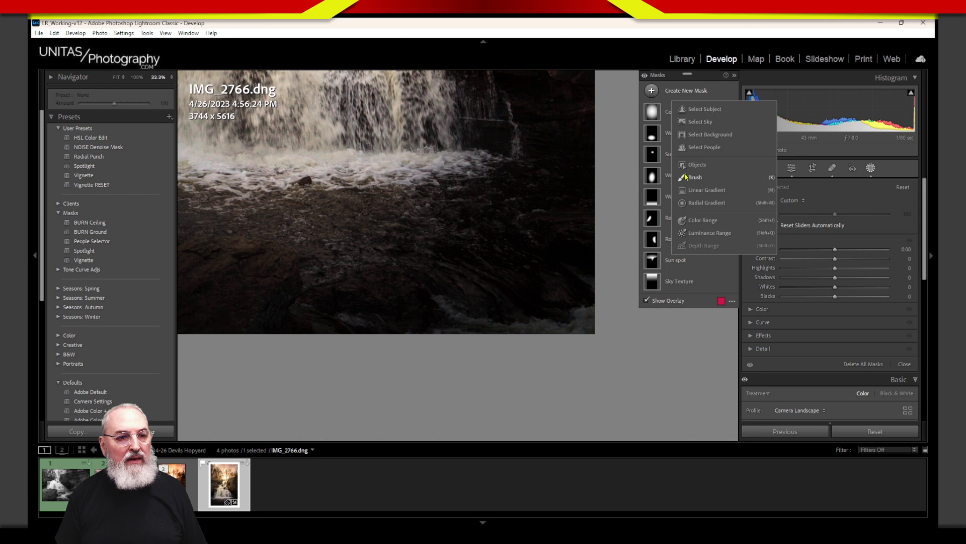
click(702, 177)
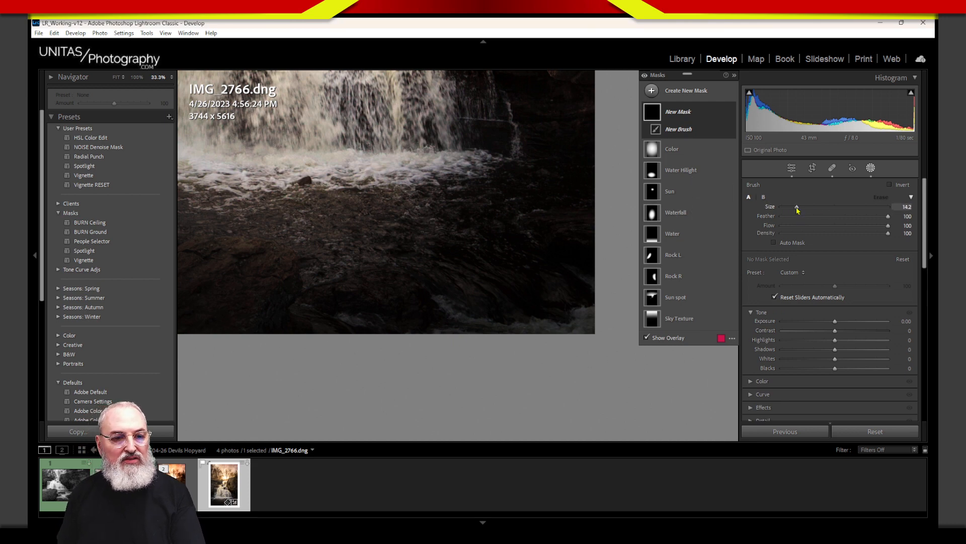
drag(796, 207, 791, 207)
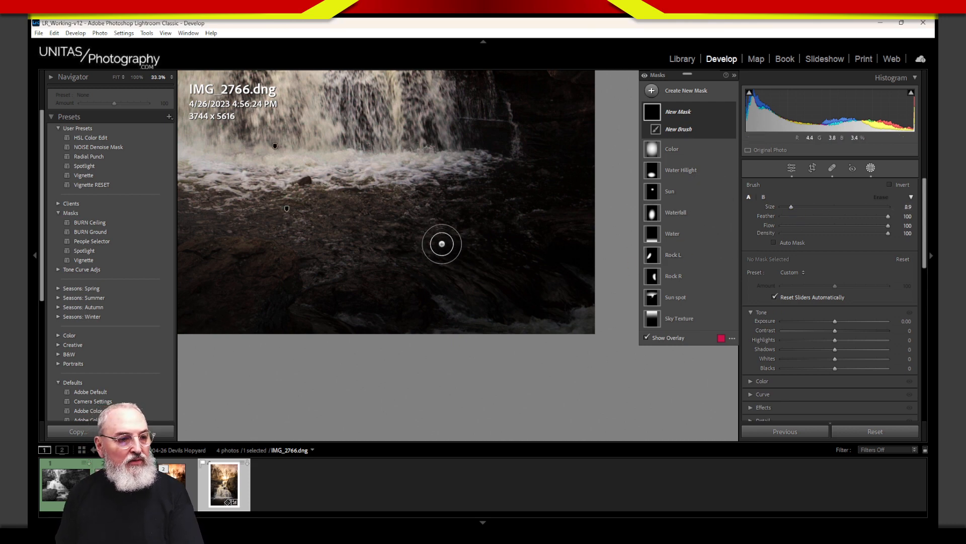
mouse_move(422, 230)
mouse_down()
mouse_move(386, 245)
mouse_move(459, 271)
mouse_move(489, 264)
mouse_move(471, 230)
mouse_move(417, 216)
mouse_move(369, 235)
mouse_move(392, 273)
mouse_move(466, 267)
mouse_move(470, 246)
mouse_move(426, 237)
mouse_move(403, 265)
mouse_move(475, 281)
mouse_move(494, 240)
mouse_move(449, 212)
mouse_move(392, 220)
mouse_move(373, 255)
mouse_move(428, 288)
mouse_move(498, 257)
mouse_move(456, 225)
mouse_move(397, 237)
mouse_move(459, 218)
mouse_move(502, 253)
mouse_move(460, 289)
mouse_move(496, 246)
mouse_move(440, 207)
mouse_move(388, 218)
mouse_move(380, 253)
mouse_move(457, 273)
mouse_move(444, 231)
mouse_move(458, 282)
mouse_up()
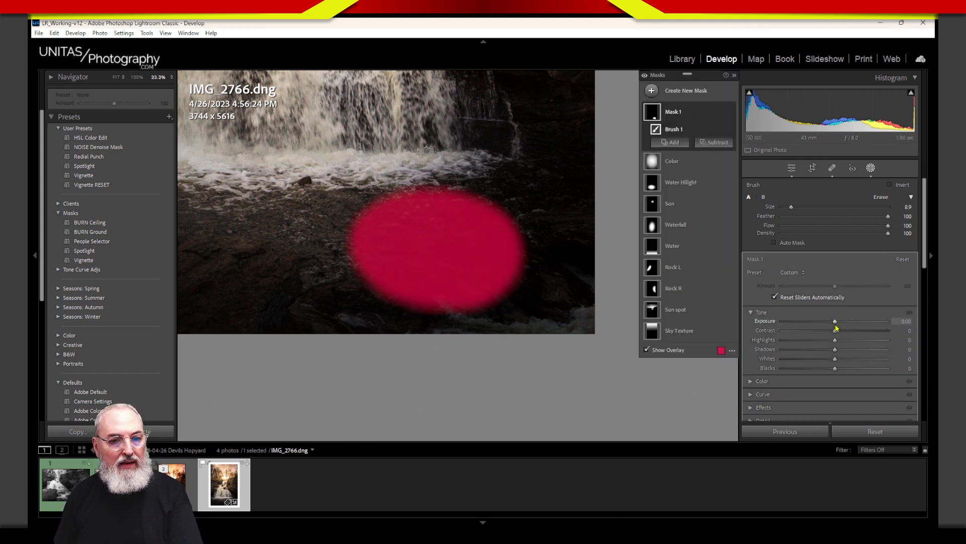
drag(836, 326, 849, 324)
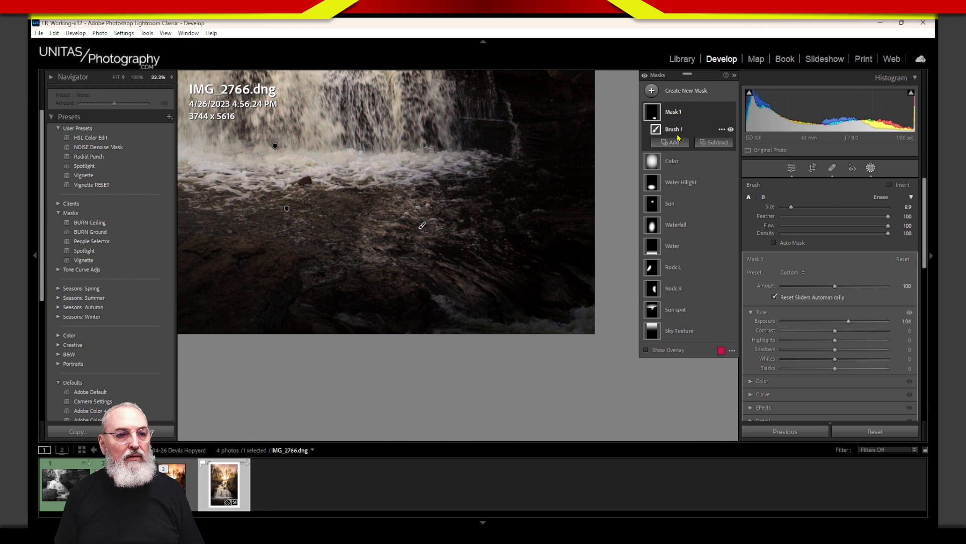
Delete Brush 1 and paint a new brush mask of size 29.3 over the same foreground water.
click(721, 130)
click(756, 207)
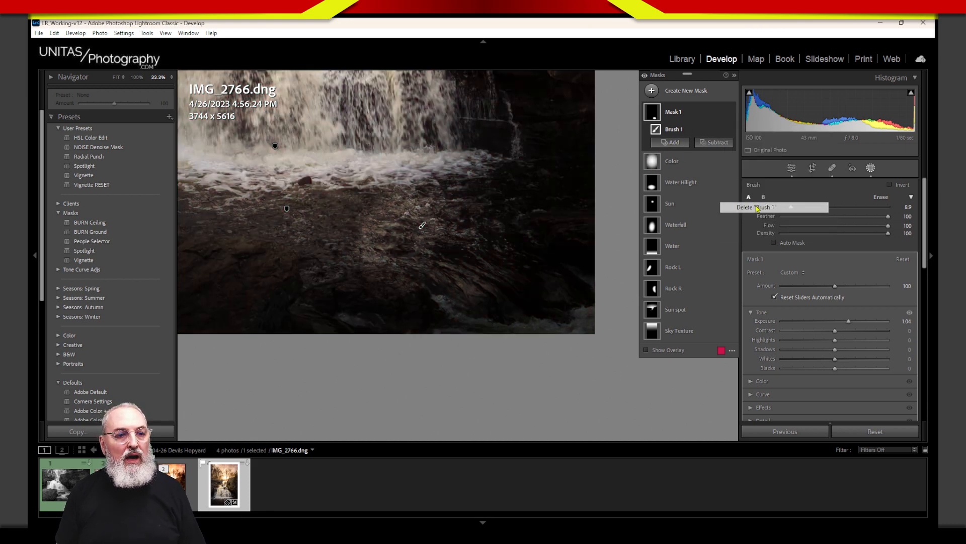
click(652, 91)
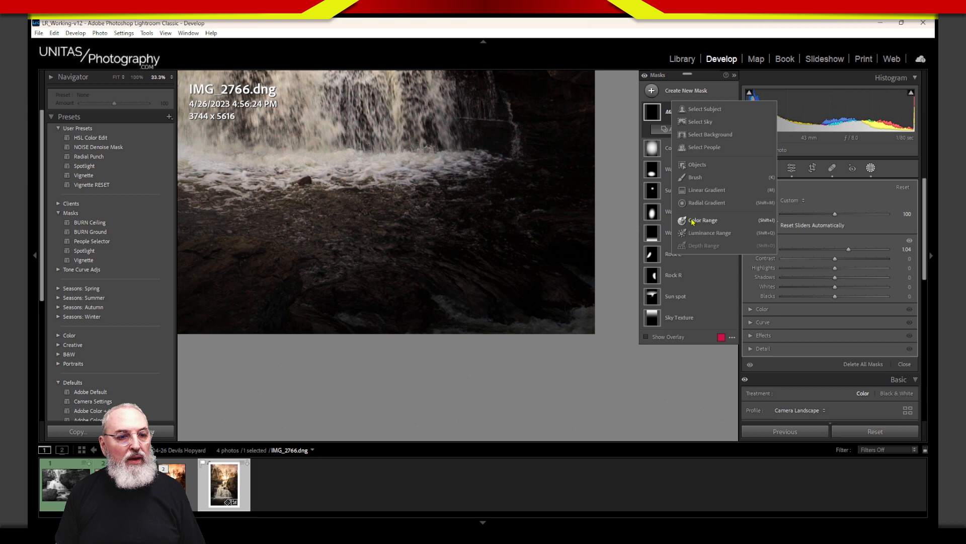
click(696, 179)
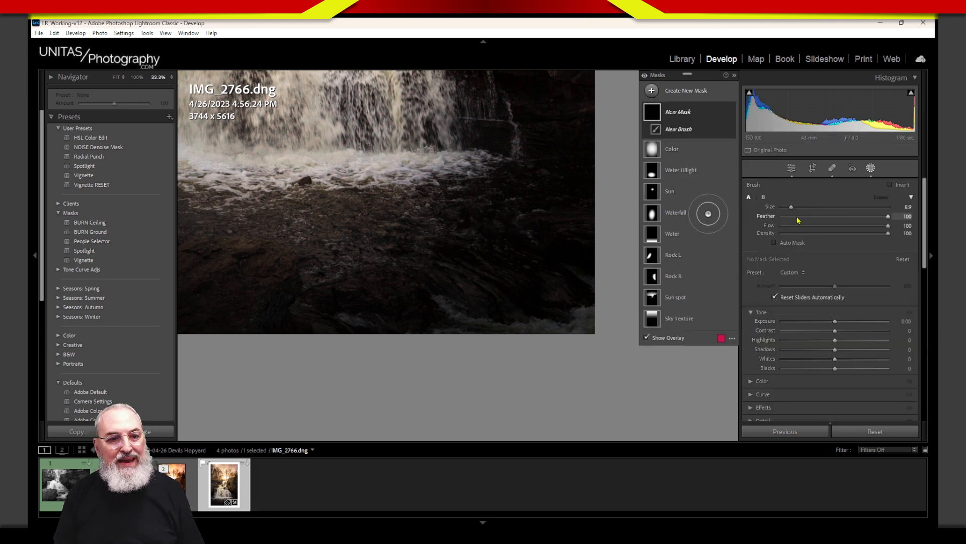
drag(792, 206, 813, 207)
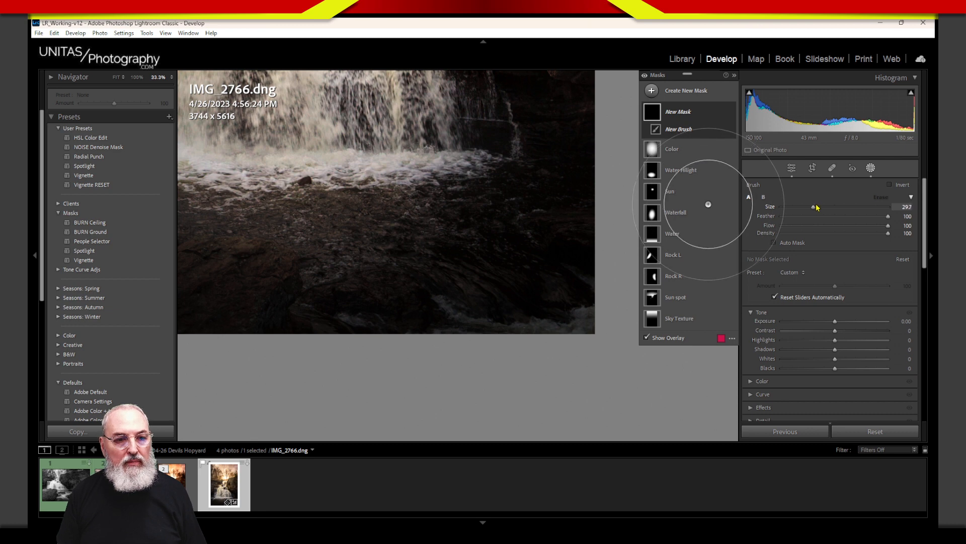
mouse_move(442, 231)
mouse_down()
mouse_move(416, 242)
mouse_move(474, 241)
mouse_move(431, 242)
mouse_up()
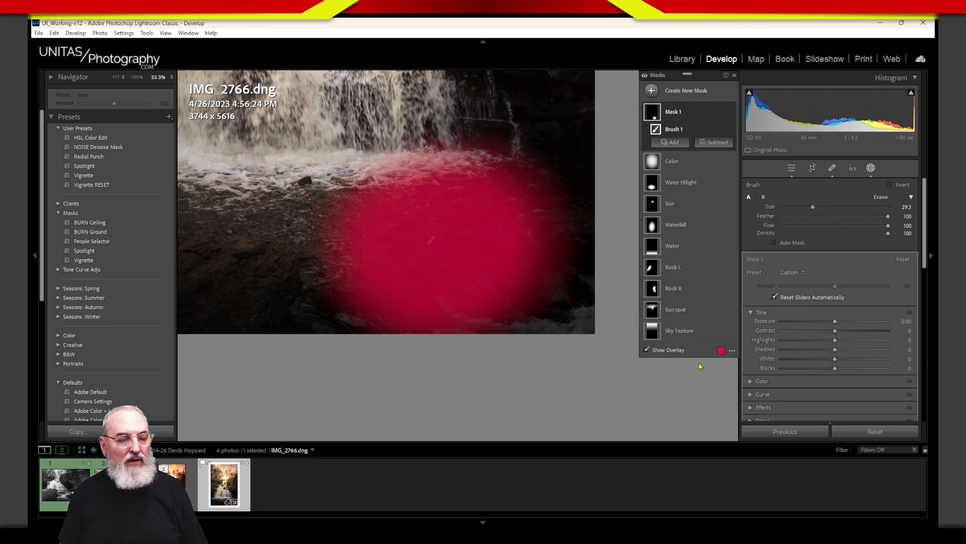
Set the brush mask's Exposure to 1.18, delete Mask 1 and close masking to show the whole waterfall photo.
drag(837, 326, 855, 331)
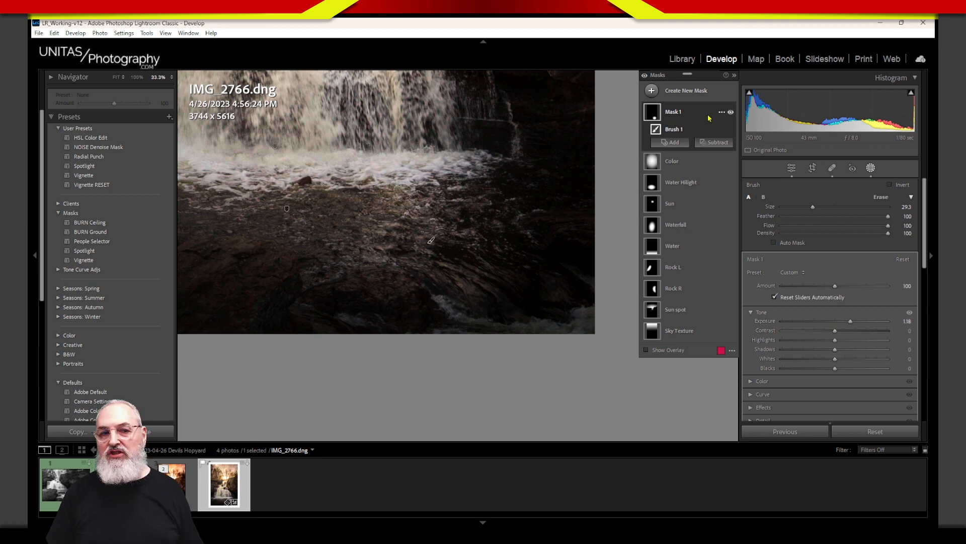
click(721, 113)
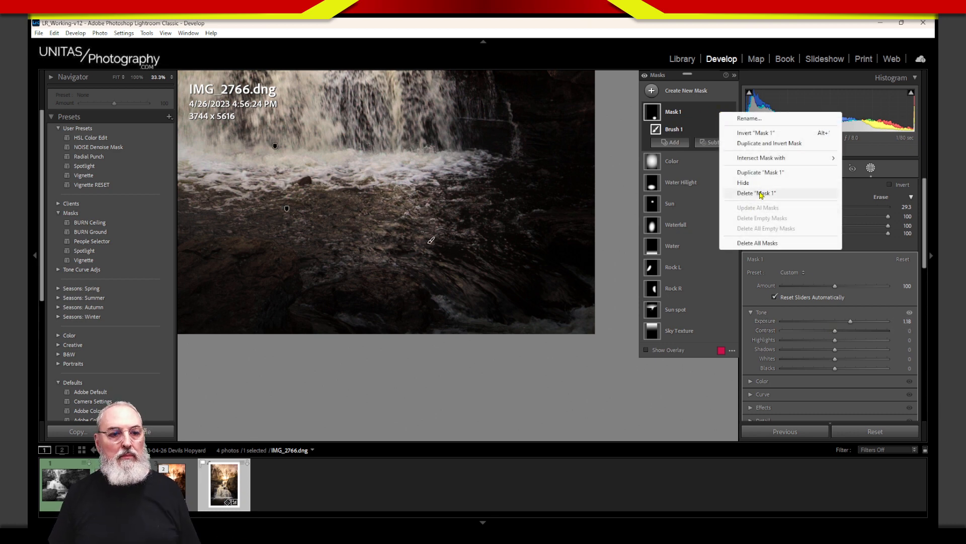
click(760, 194)
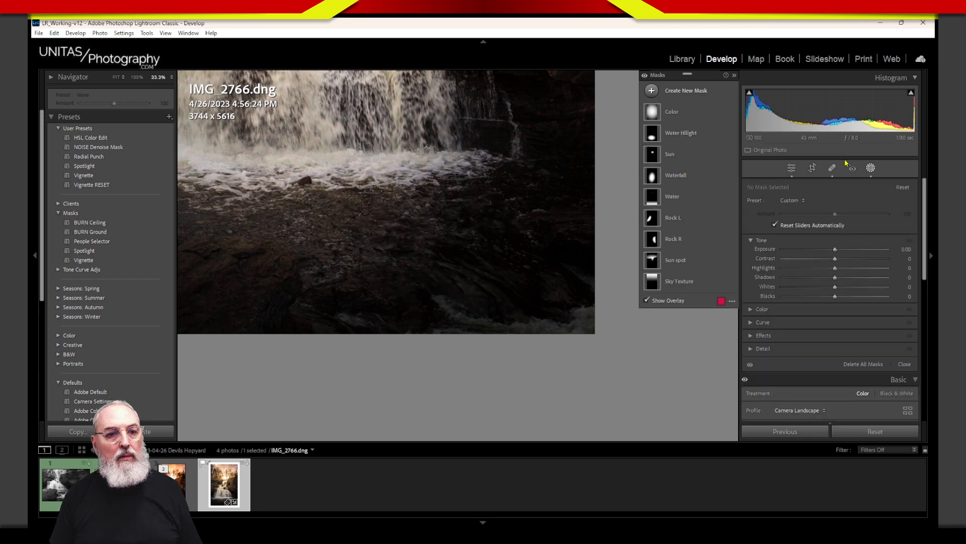
click(871, 169)
key(z)
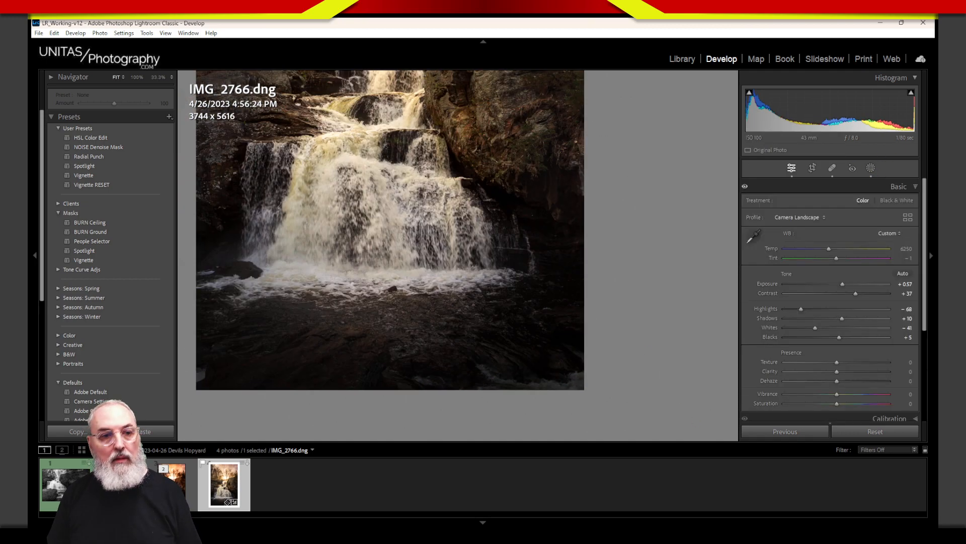
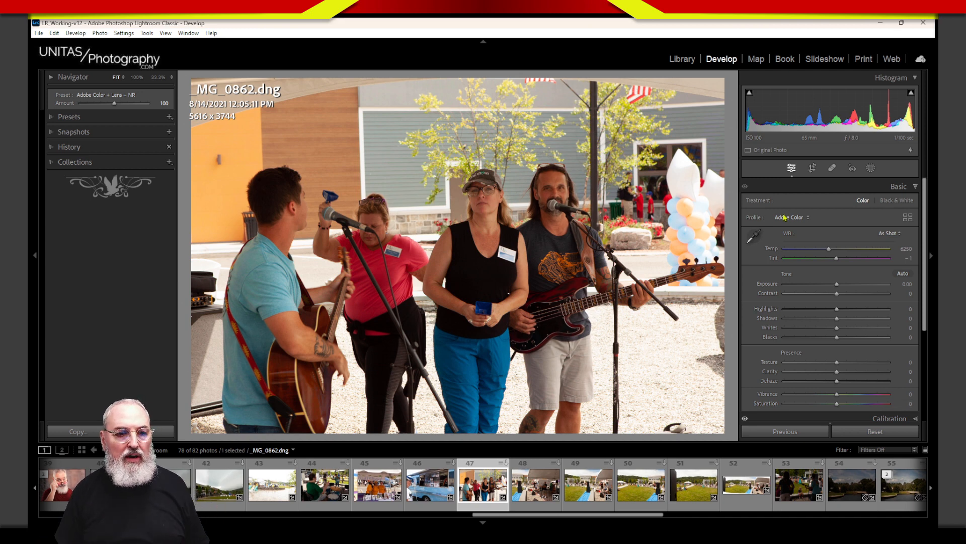
Try a global Exposure of +1.06 on the group photo, circle its bright area, check highlight clipping, and reset the Exposure.
drag(837, 285, 847, 286)
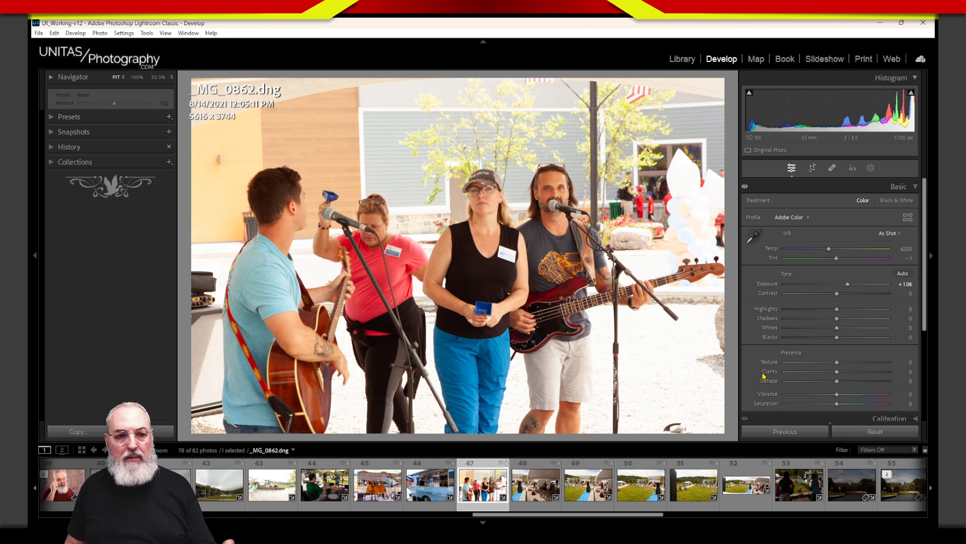
mouse_move(696, 148)
mouse_down()
mouse_move(663, 186)
mouse_move(592, 381)
mouse_move(724, 246)
mouse_move(674, 171)
mouse_up()
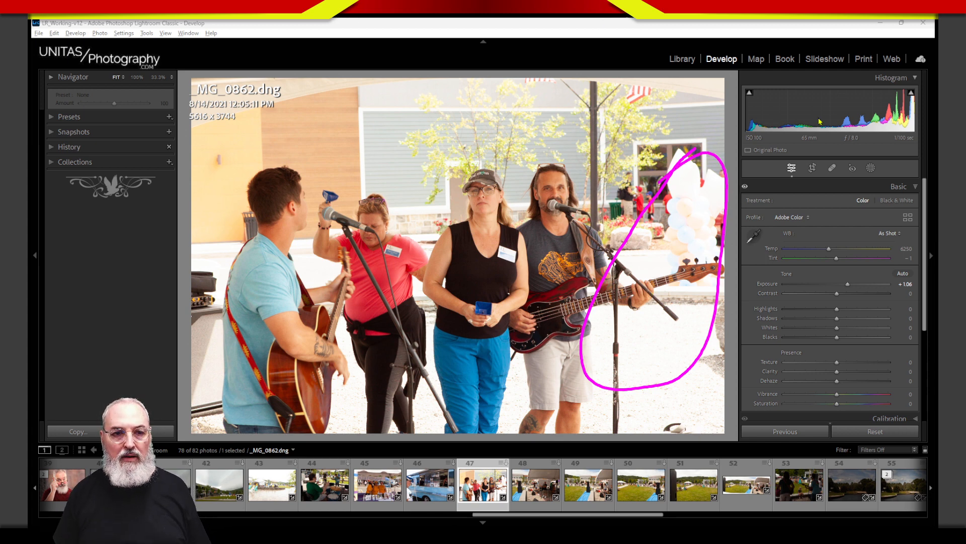
key(Escape)
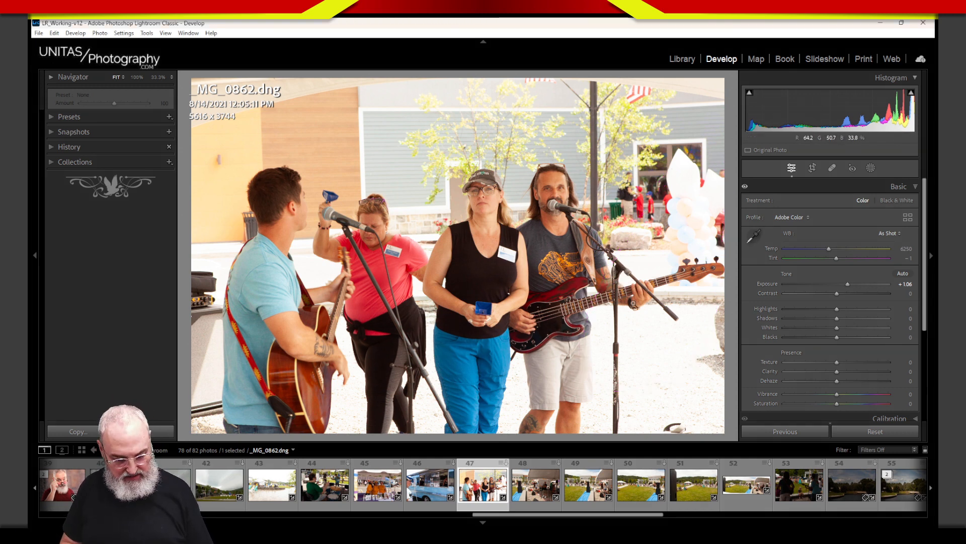
key(j)
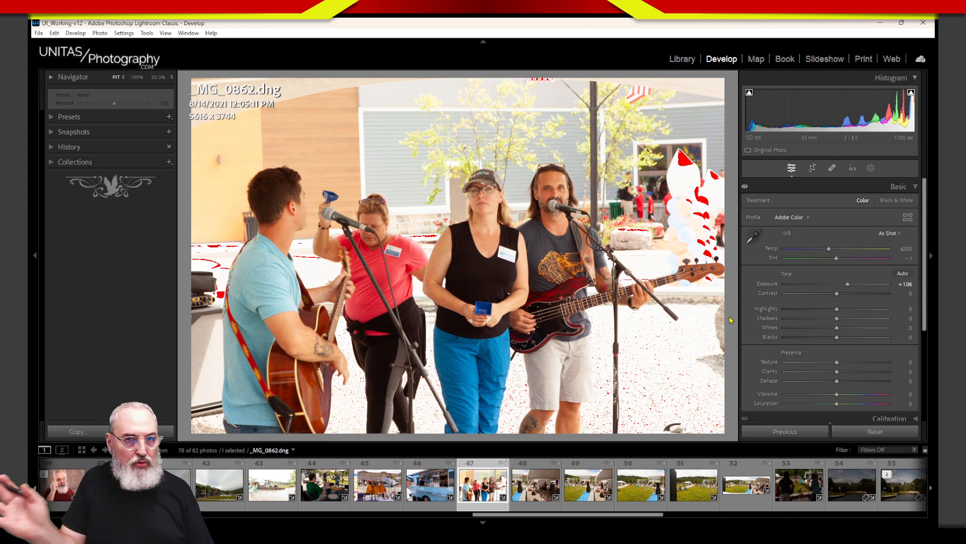
key(j)
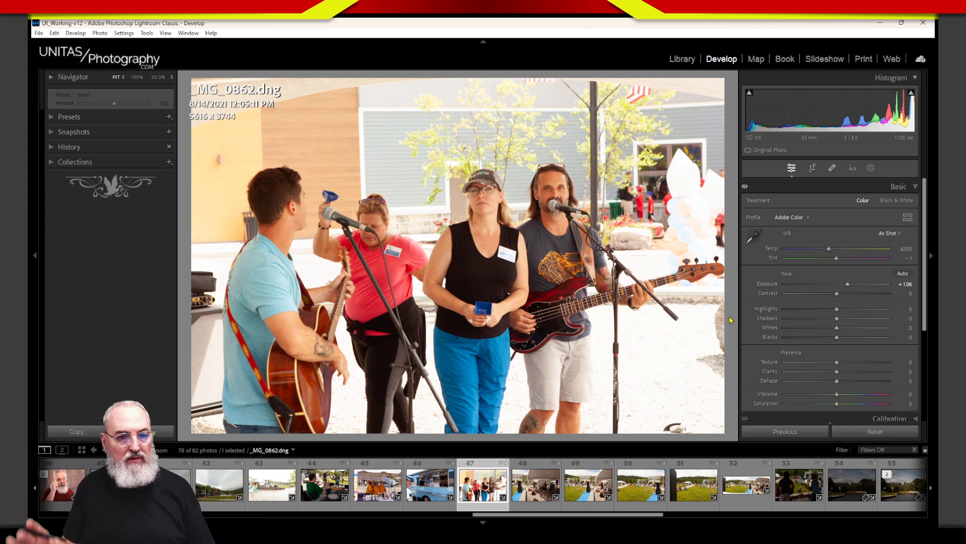
double_click(768, 284)
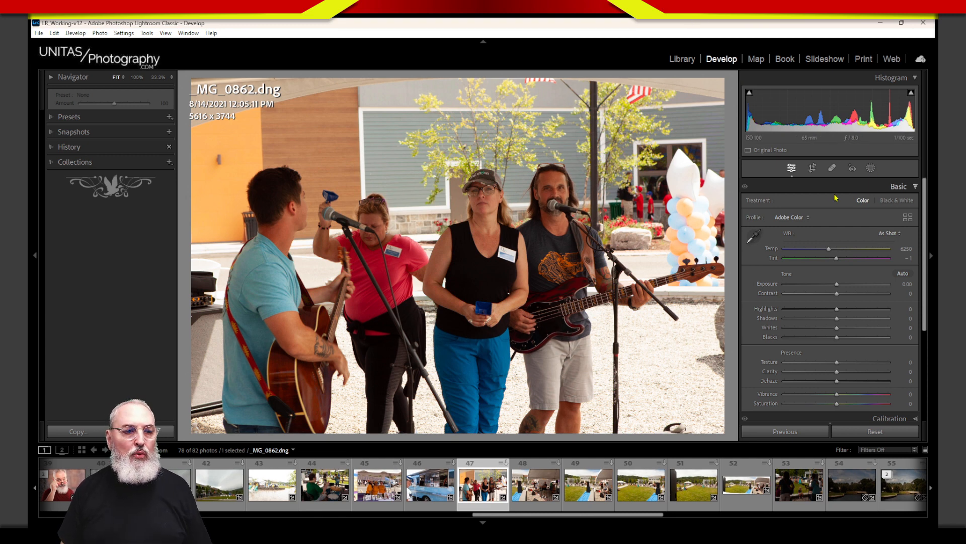
Start an All People mask on the group photo.
click(871, 168)
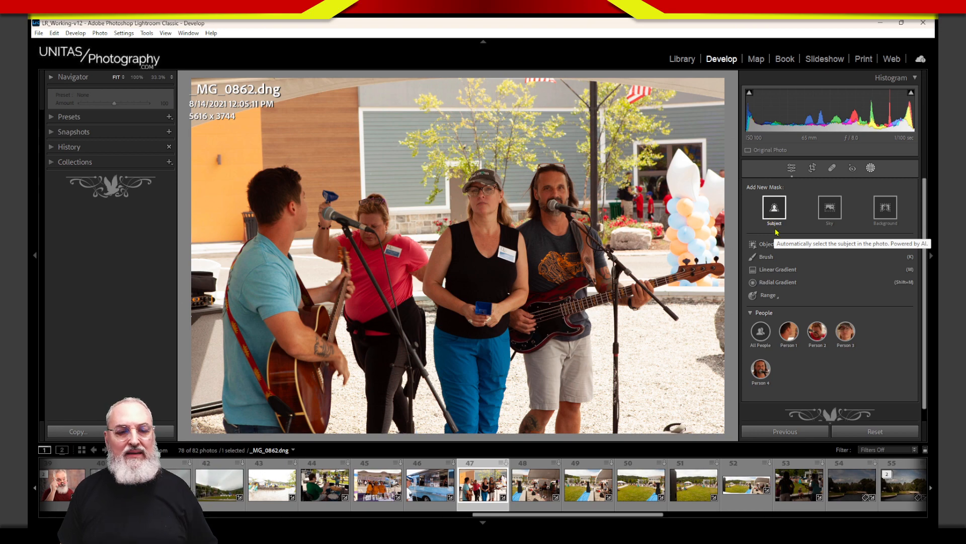
click(790, 330)
click(761, 332)
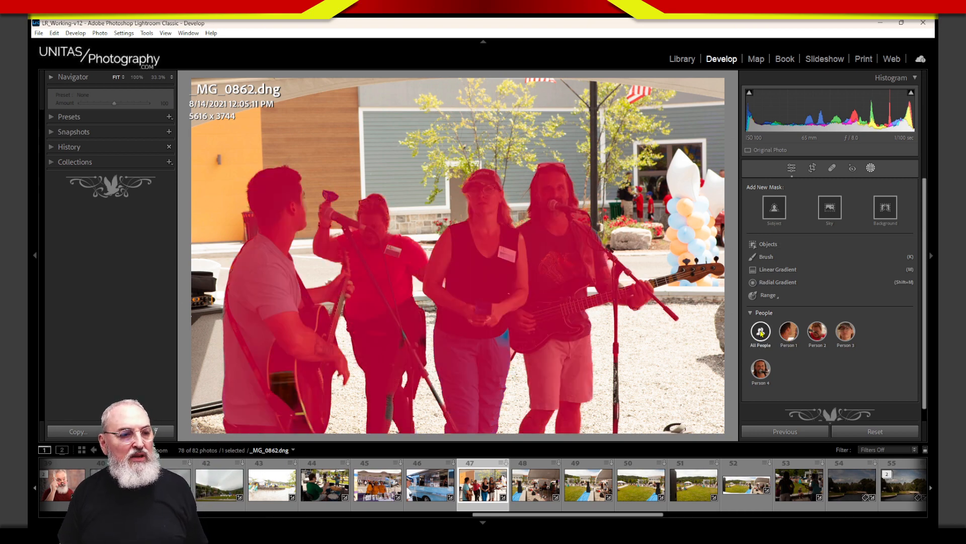
click(761, 337)
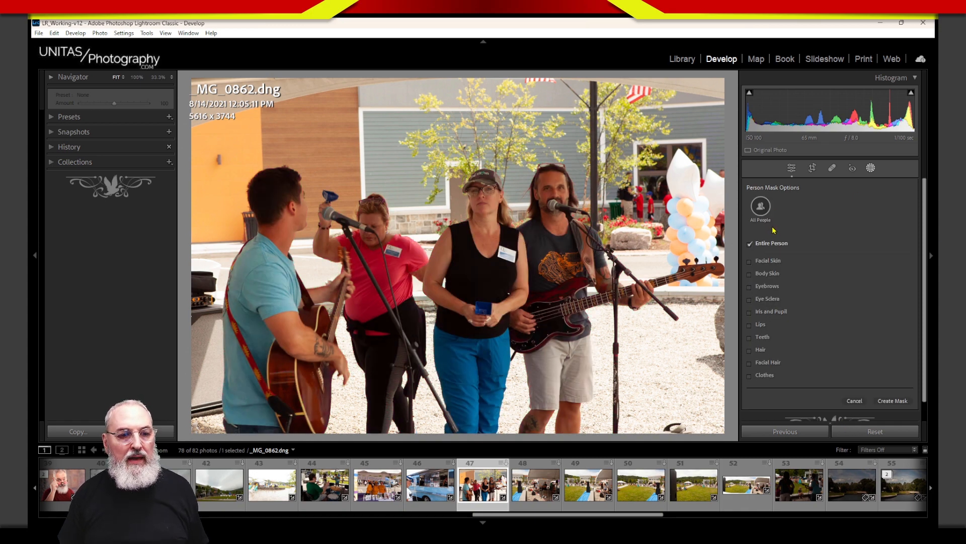
Include every facial, skin and hair part from Facial Skin to Facial Hair, leaving out Clothes, and cancel the people mask.
click(751, 262)
click(749, 275)
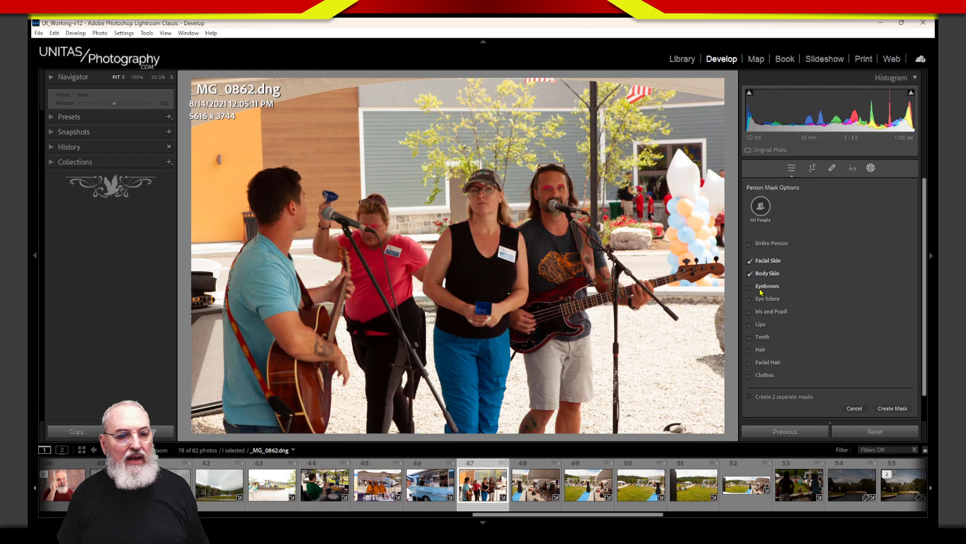
click(749, 288)
click(749, 301)
click(749, 312)
click(750, 326)
click(750, 338)
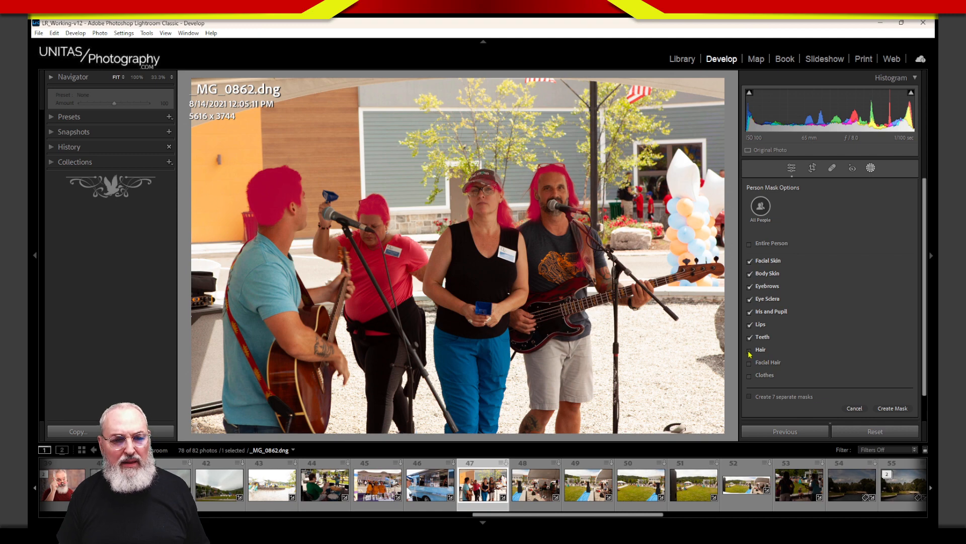
click(749, 351)
click(748, 363)
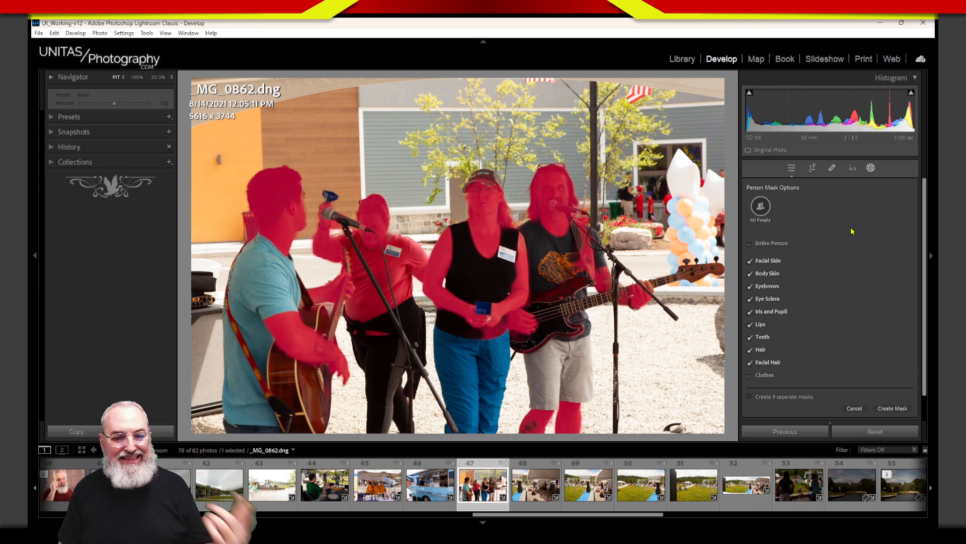
click(854, 407)
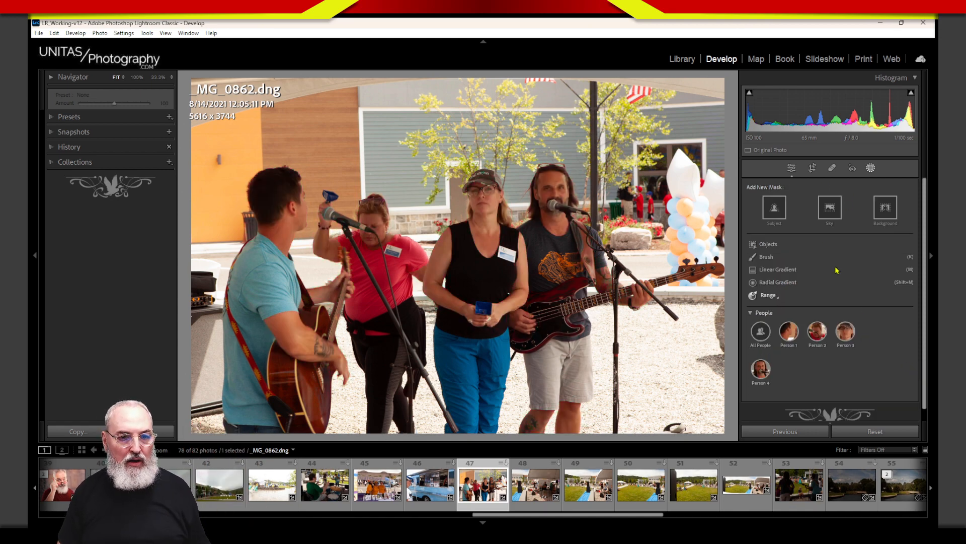
Draw a radial mask centred below the face of the woman in black, with Exposure 0.14, Shadows 54 and Blacks -9.
click(761, 282)
drag(485, 242, 539, 337)
drag(497, 308, 494, 313)
drag(487, 263, 491, 239)
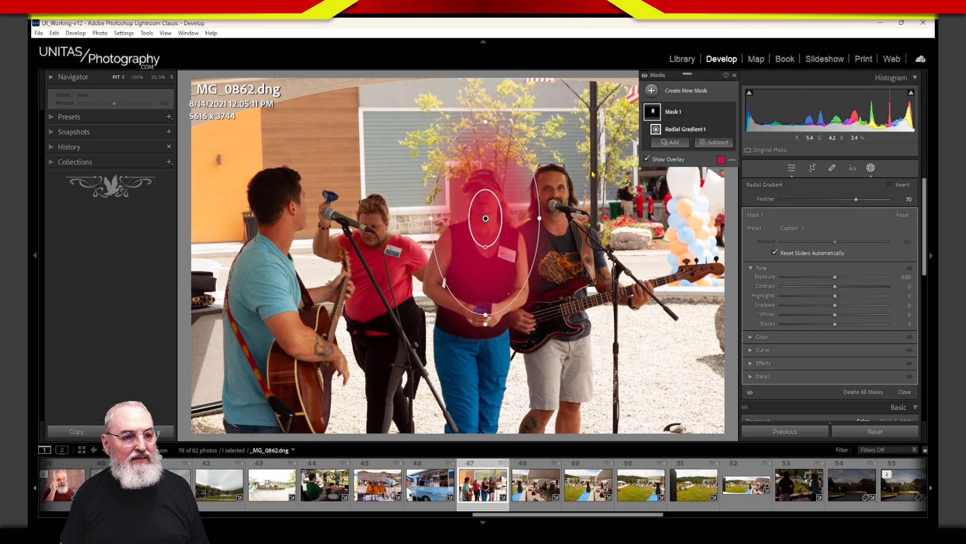
drag(835, 278, 830, 324)
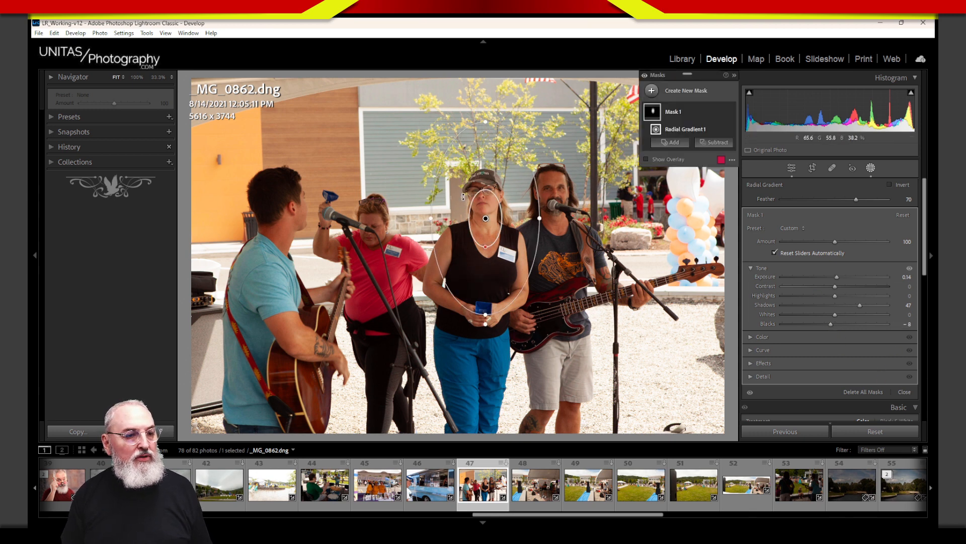
drag(860, 305, 830, 324)
Compare the woman's face and surroundings with the radial Mask 1 repeatedly hidden and shown.
click(731, 113)
click(731, 114)
click(732, 115)
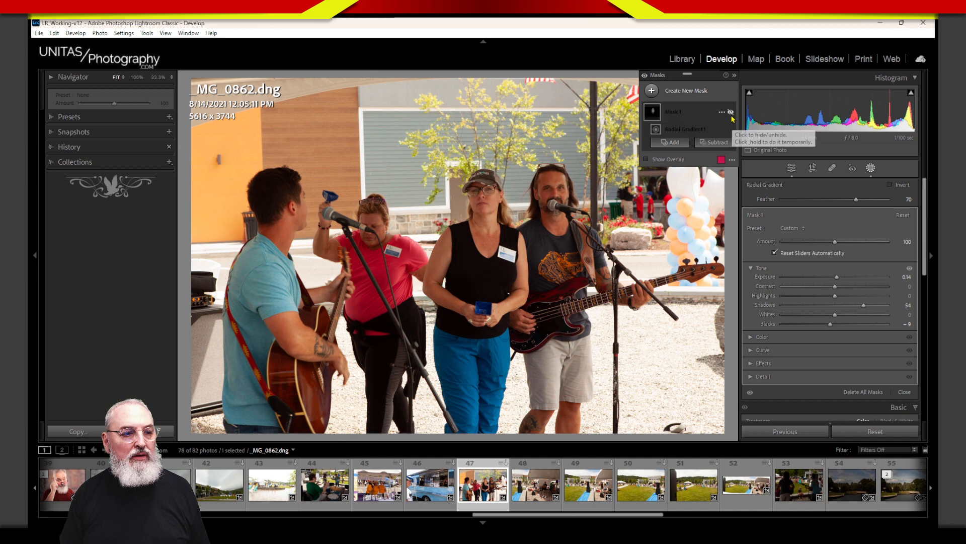
click(732, 115)
click(732, 117)
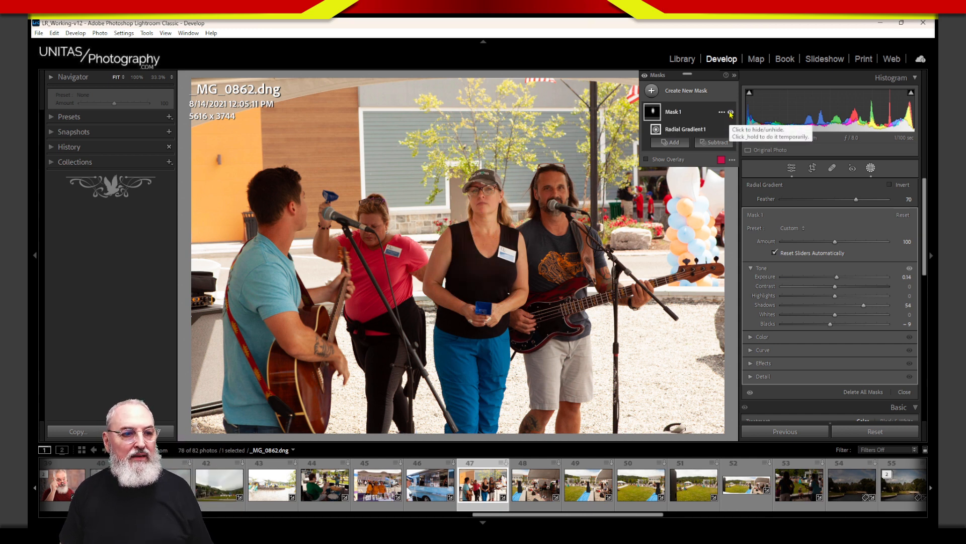
click(730, 112)
click(731, 113)
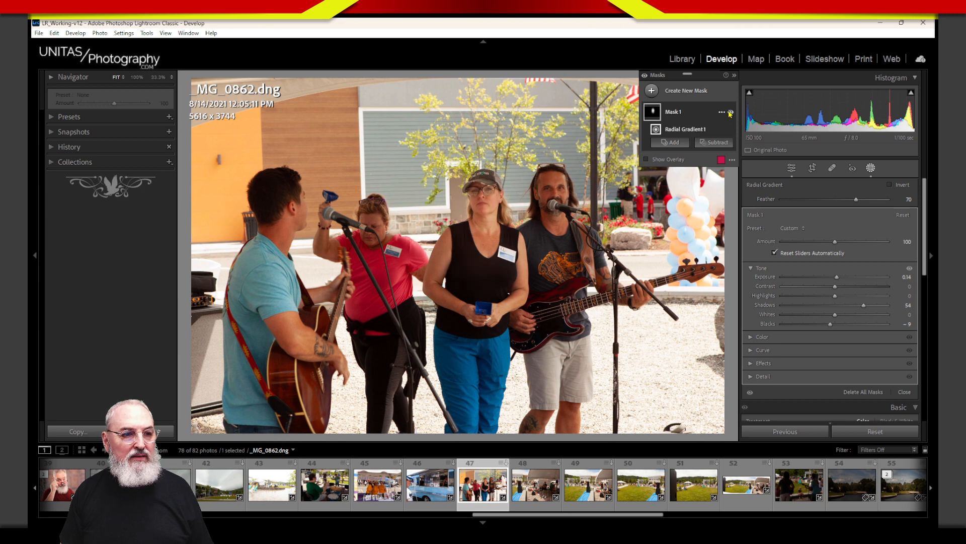
click(731, 112)
click(731, 113)
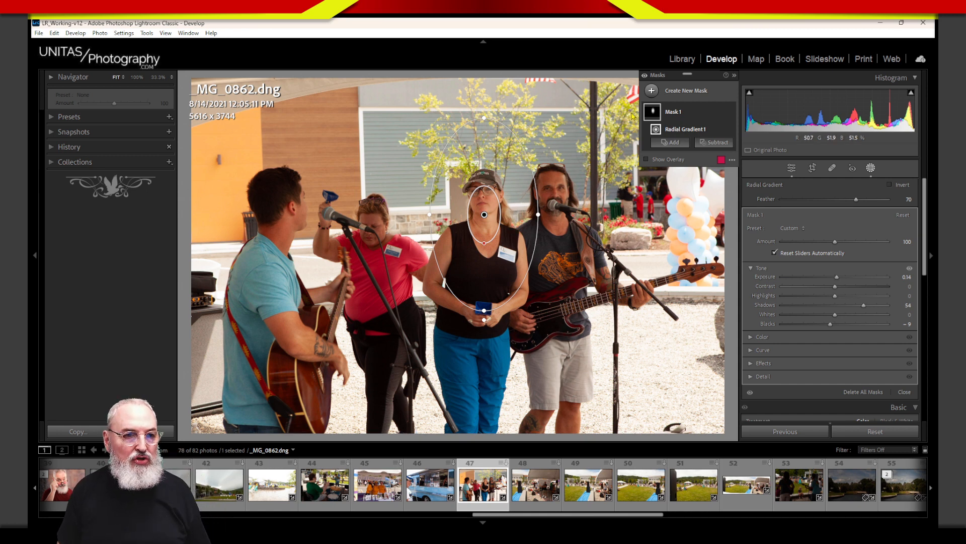
click(730, 112)
click(730, 112)
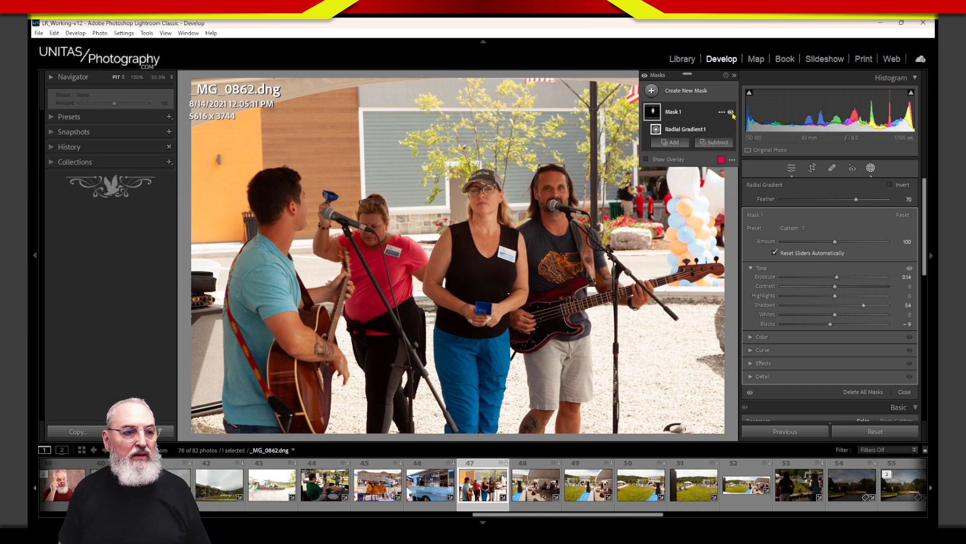
click(730, 112)
click(731, 112)
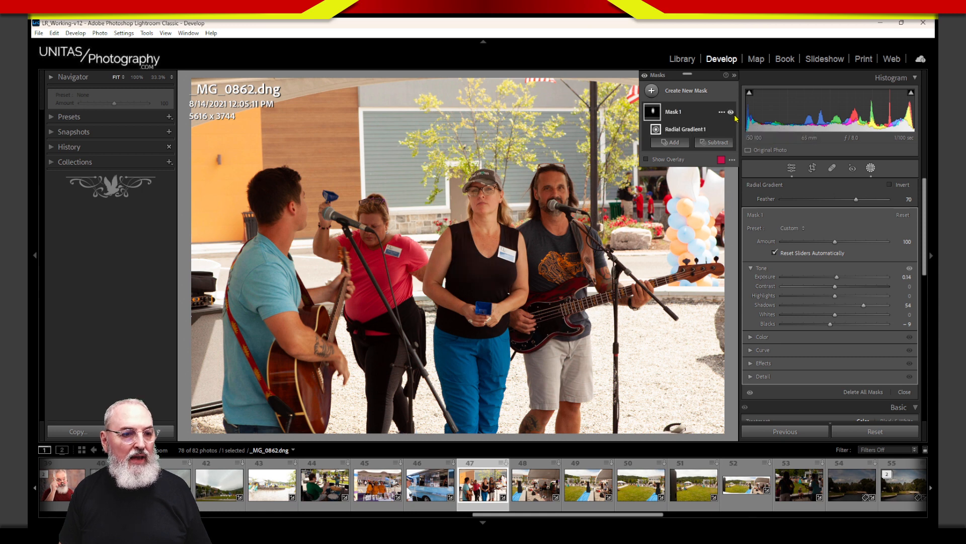
click(730, 112)
click(731, 112)
click(731, 112)
click(731, 111)
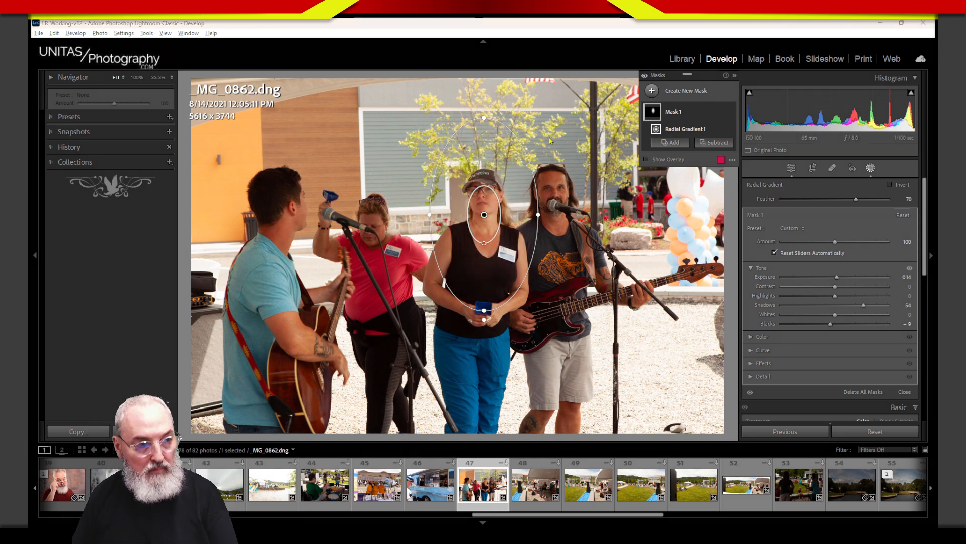
Sketch a tonal-range diagram labelled B, S, M, L and W, circle the woman's face and the L boundary, and clear the annotations.
mouse_move(292, 104)
mouse_down()
mouse_move(286, 152)
mouse_move(437, 158)
mouse_move(444, 89)
mouse_up()
drag(292, 88, 285, 153)
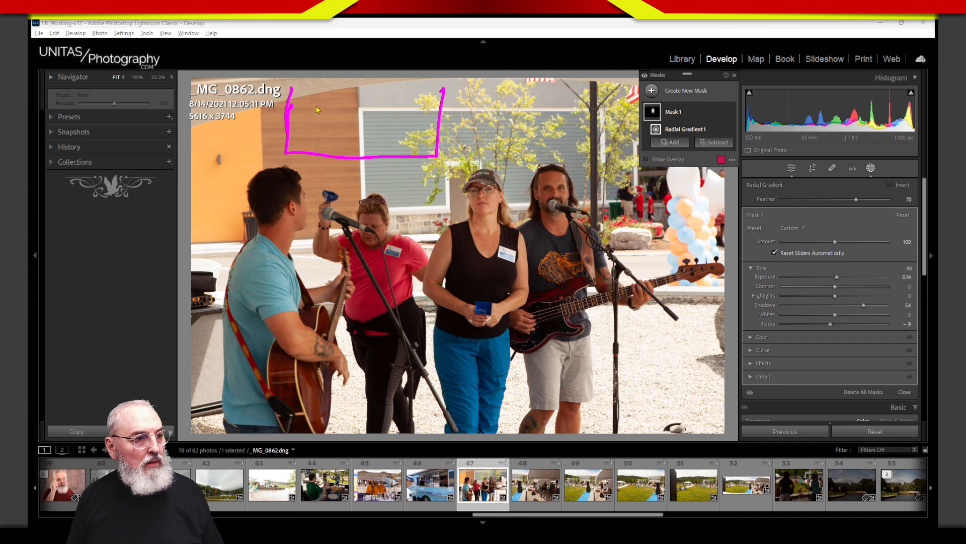
mouse_move(311, 92)
mouse_down()
mouse_move(305, 161)
mouse_move(333, 112)
mouse_move(333, 160)
mouse_up()
mouse_move(385, 88)
mouse_down()
mouse_move(385, 157)
mouse_move(414, 134)
mouse_move(412, 156)
mouse_up()
mouse_move(283, 160)
mouse_down()
mouse_move(282, 180)
mouse_move(288, 170)
mouse_move(346, 193)
mouse_move(358, 174)
mouse_move(392, 164)
mouse_move(391, 189)
mouse_move(437, 163)
mouse_up()
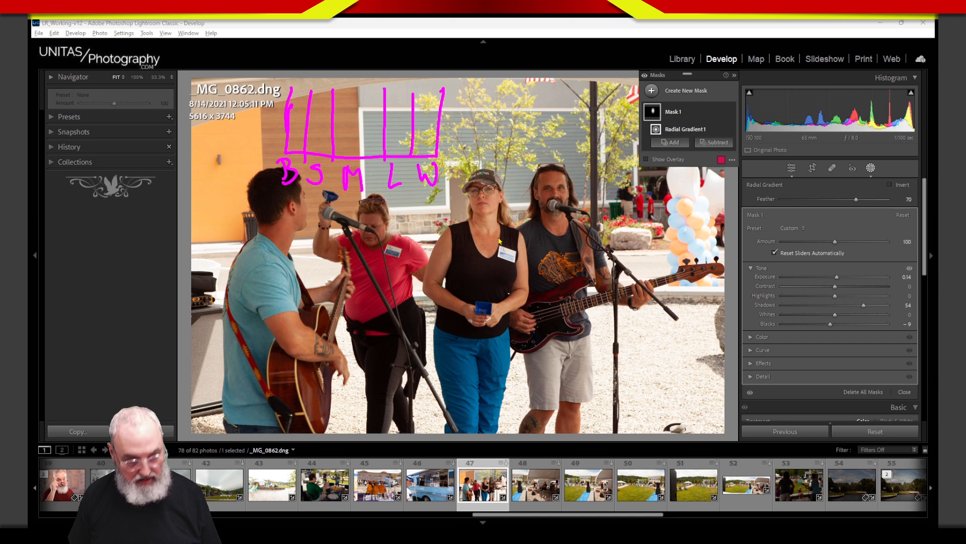
mouse_move(495, 201)
mouse_down()
mouse_move(485, 185)
mouse_move(472, 226)
mouse_move(487, 257)
mouse_move(505, 225)
mouse_move(496, 187)
mouse_move(475, 182)
mouse_up()
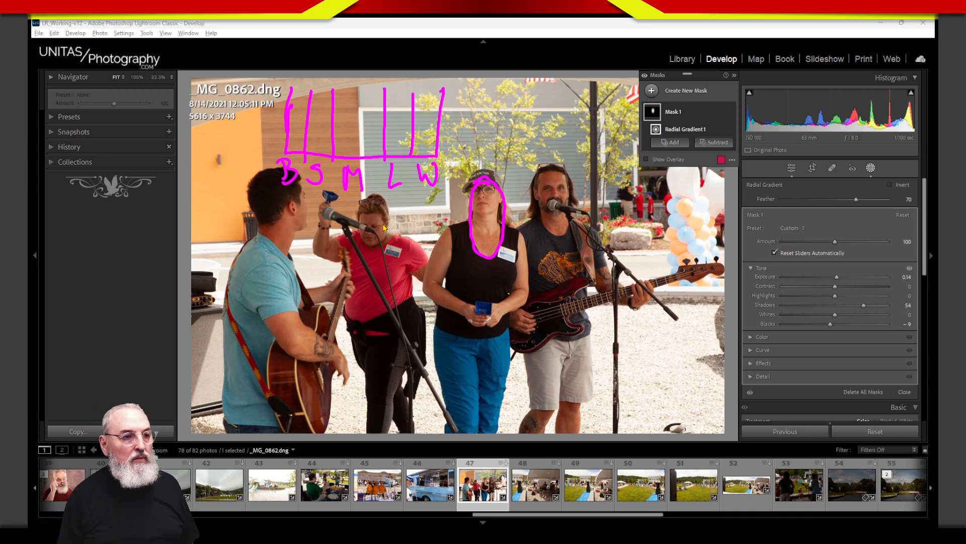
drag(388, 153, 375, 163)
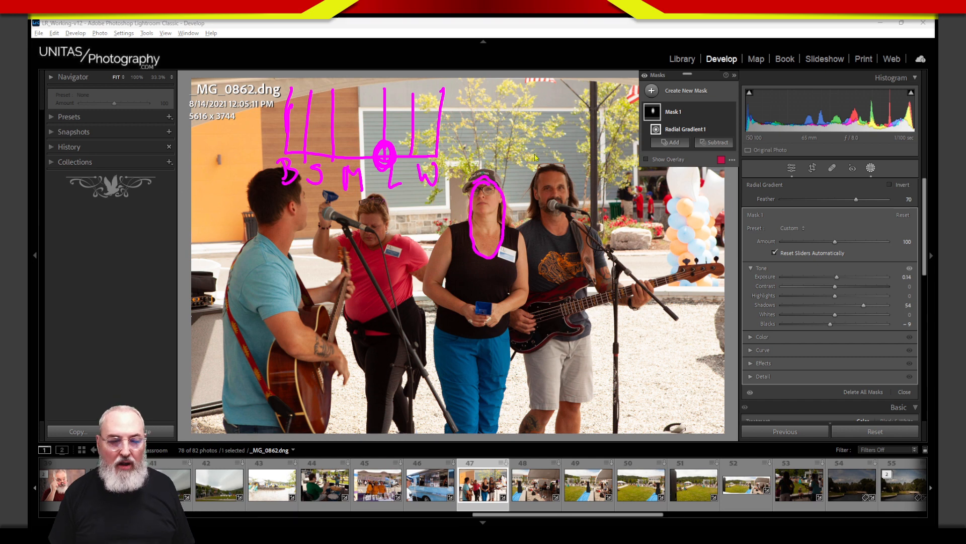
mouse_move(388, 147)
mouse_down()
mouse_move(363, 153)
mouse_move(370, 132)
mouse_move(363, 160)
mouse_up()
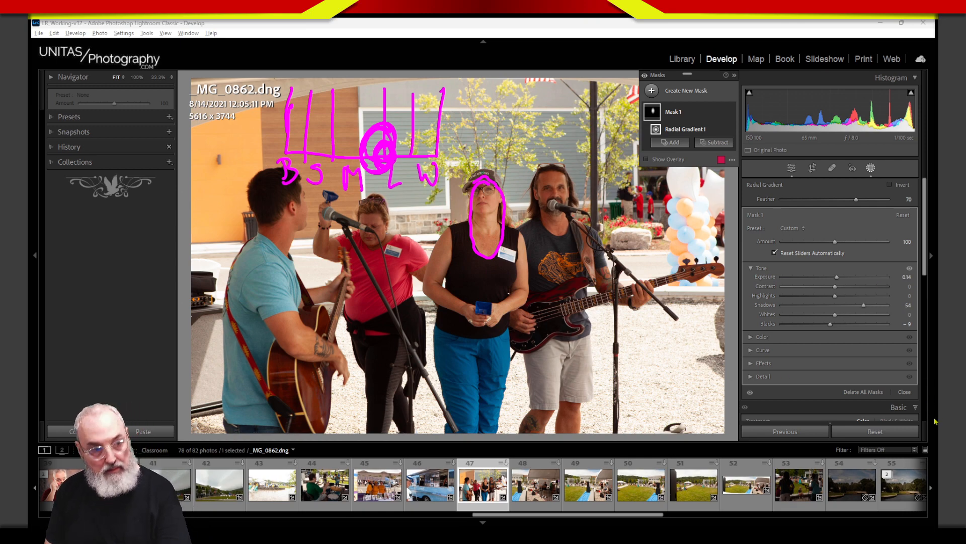
key(Escape)
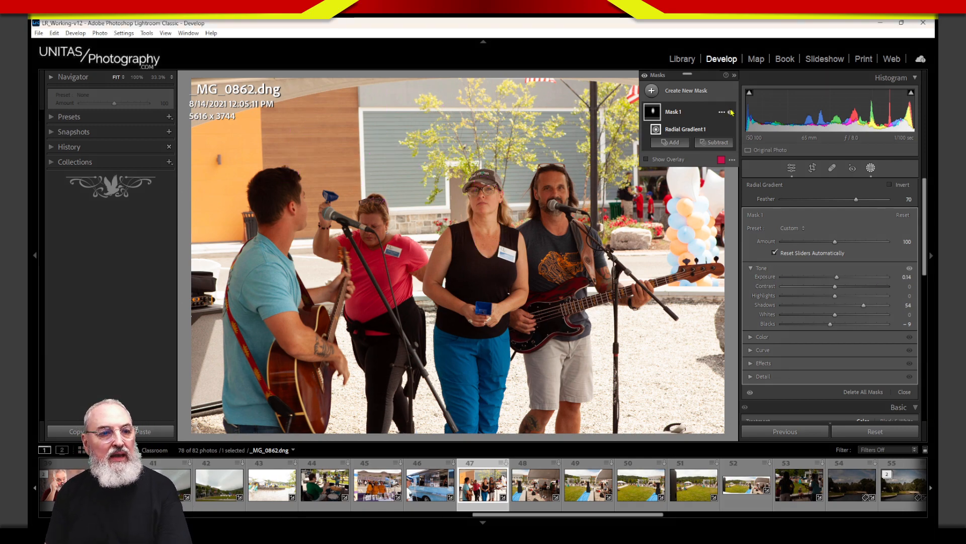
Hide Mask 1 and sketch a new divided tonal-range diagram with a marker dot over the building behind the group.
click(731, 113)
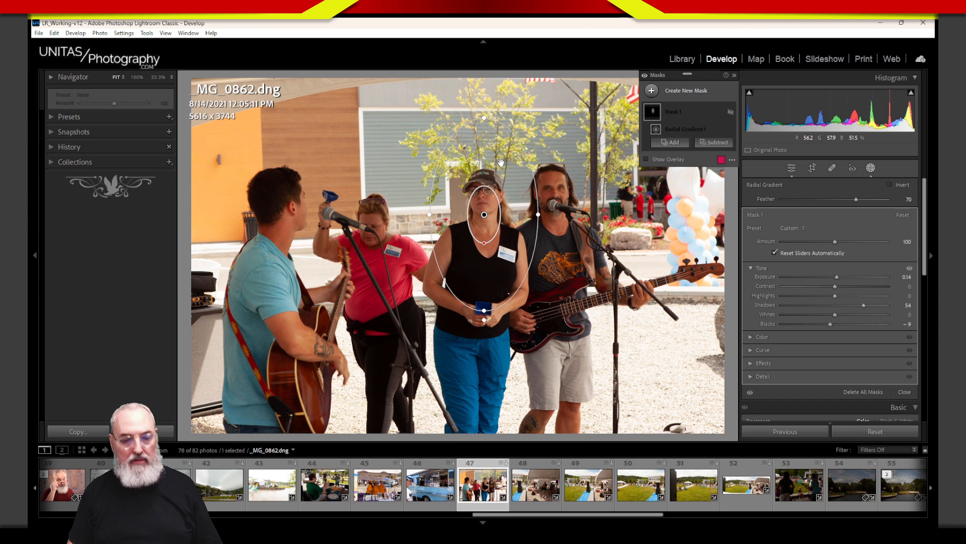
mouse_move(310, 98)
mouse_down()
mouse_move(318, 164)
mouse_move(422, 162)
mouse_move(428, 99)
mouse_move(408, 90)
mouse_move(406, 166)
mouse_up()
drag(392, 93, 388, 174)
drag(331, 90, 329, 172)
mouse_move(351, 91)
mouse_down()
mouse_move(348, 179)
mouse_move(387, 160)
mouse_move(397, 173)
mouse_up()
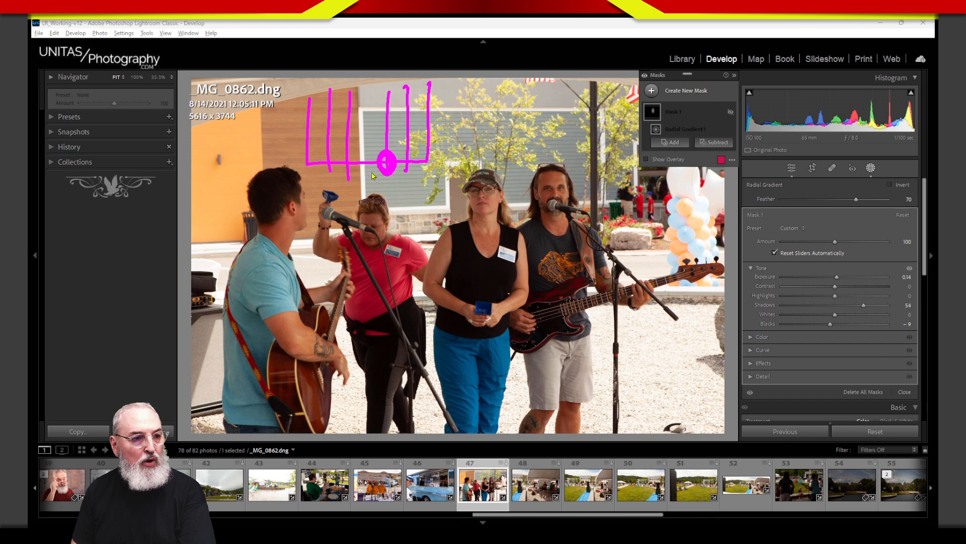
Extend the tonal-range diagram with a second dot, connecting arcs and the letter S, and clear the annotations.
mouse_move(371, 171)
mouse_down()
mouse_move(363, 176)
mouse_move(396, 176)
mouse_move(385, 189)
mouse_move(405, 174)
mouse_move(394, 181)
mouse_up()
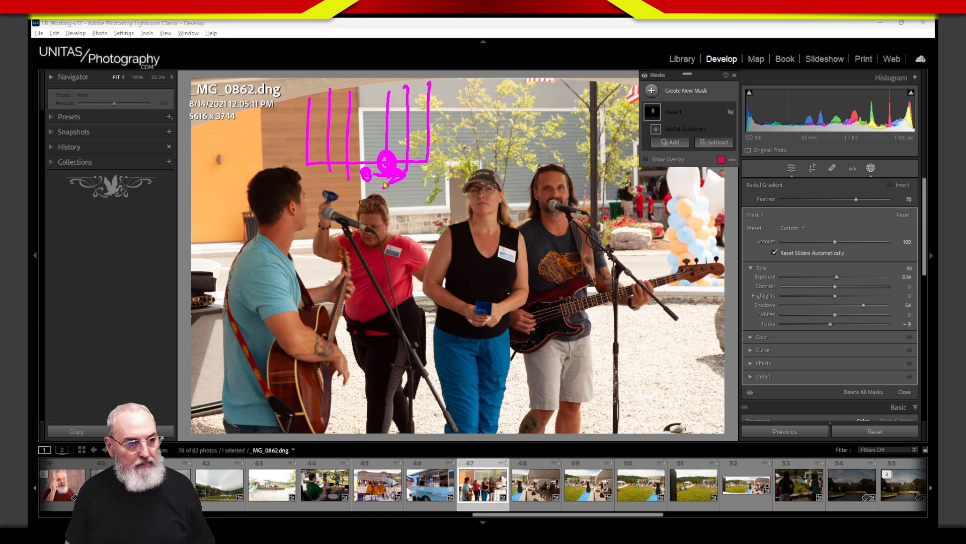
mouse_move(390, 158)
mouse_down()
mouse_move(382, 182)
mouse_move(363, 177)
mouse_up()
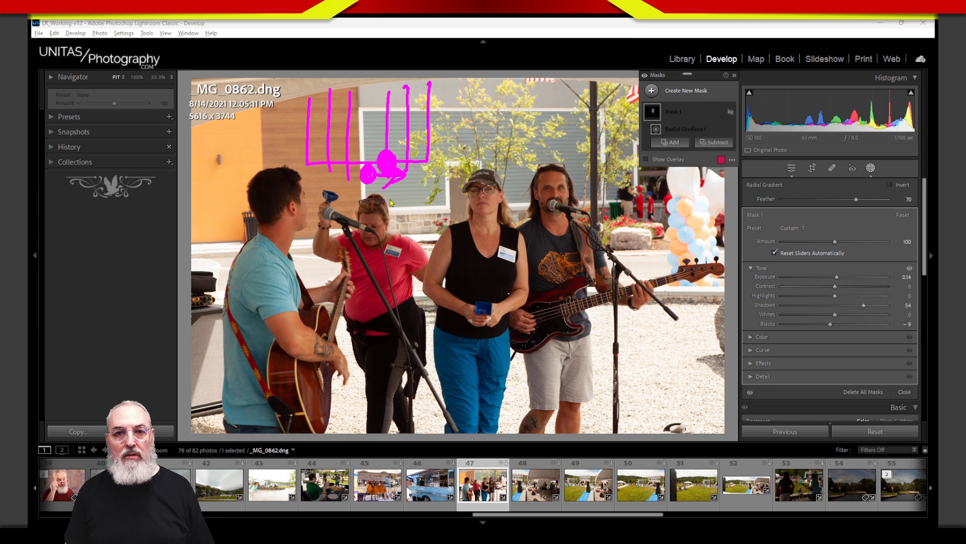
mouse_move(389, 101)
mouse_down()
mouse_move(377, 85)
mouse_move(354, 100)
mouse_move(338, 84)
mouse_move(330, 100)
mouse_up()
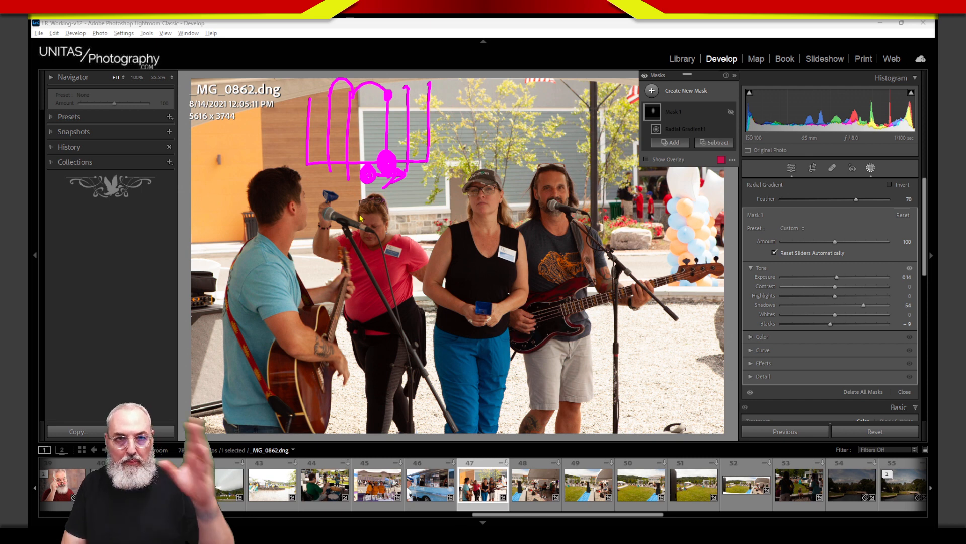
drag(341, 171, 328, 186)
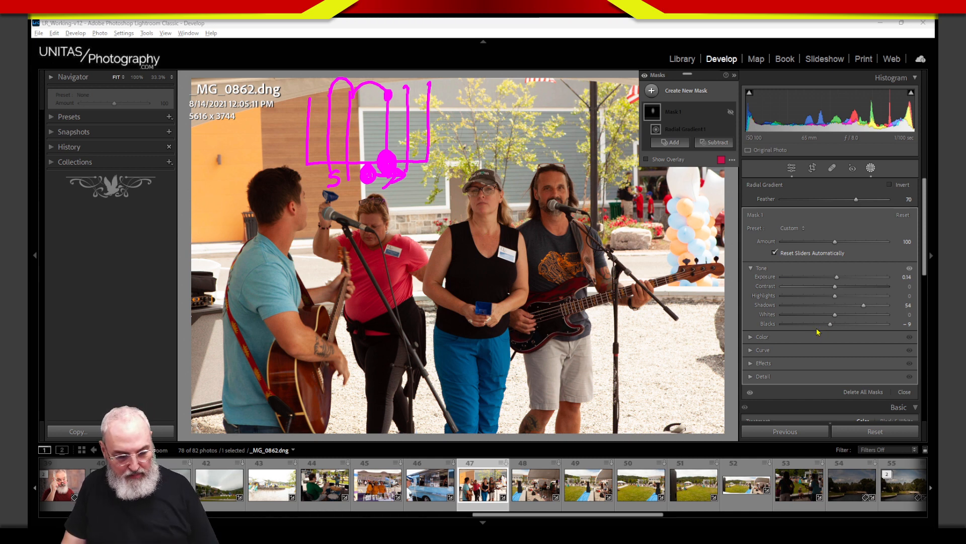
key(Escape)
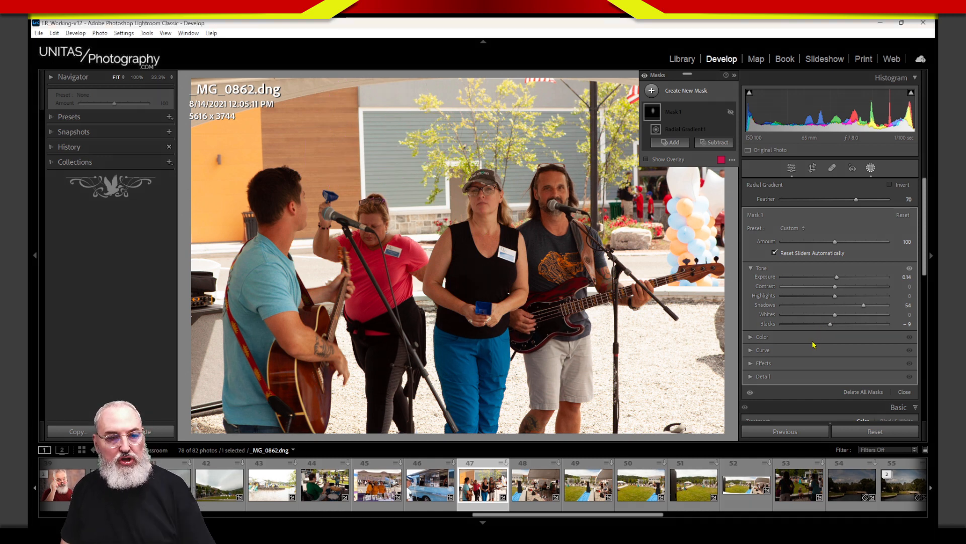
Reset Mask 1's Exposure and Blacks to 0 and set its Shadows to 100, viewing the woman in black close up.
double_click(767, 324)
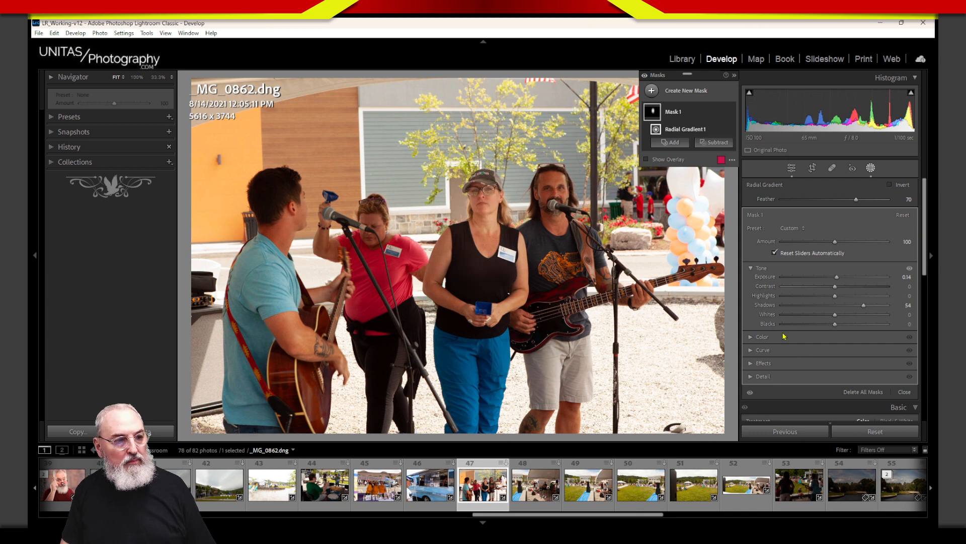
drag(864, 306, 868, 313)
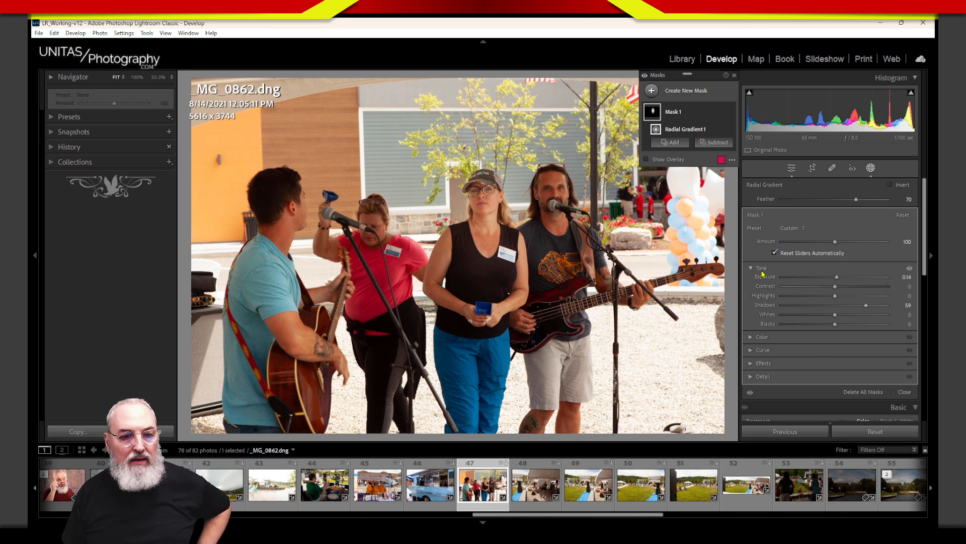
drag(866, 305, 836, 312)
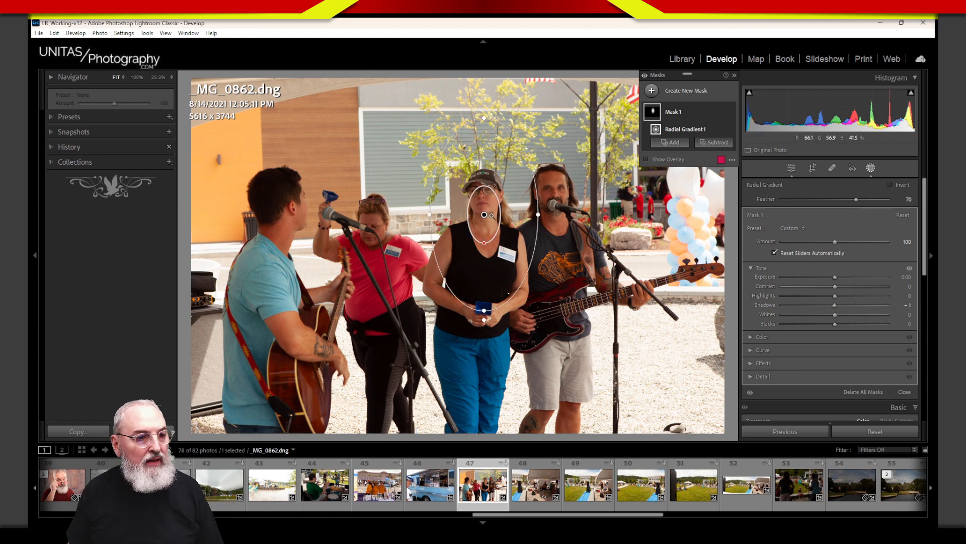
key(z)
drag(632, 242, 593, 279)
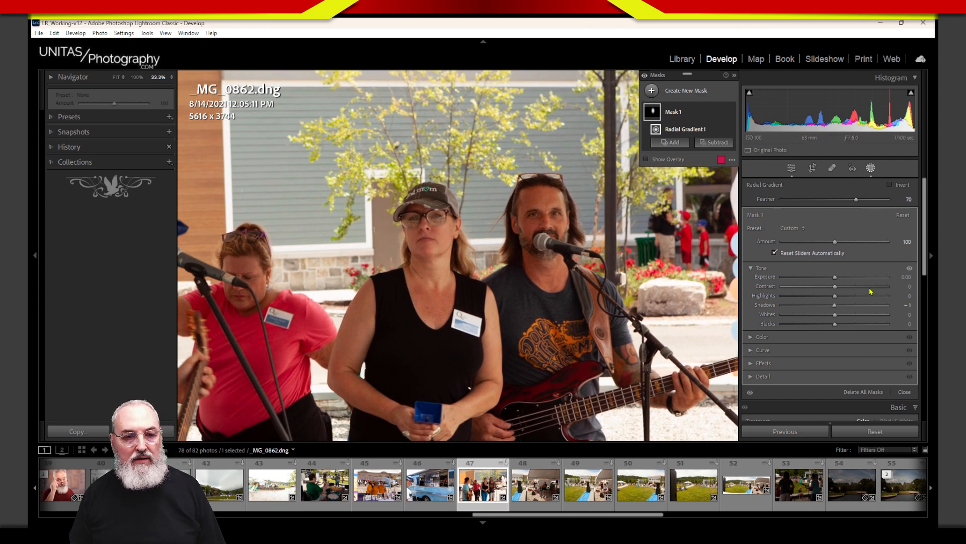
drag(836, 312, 897, 304)
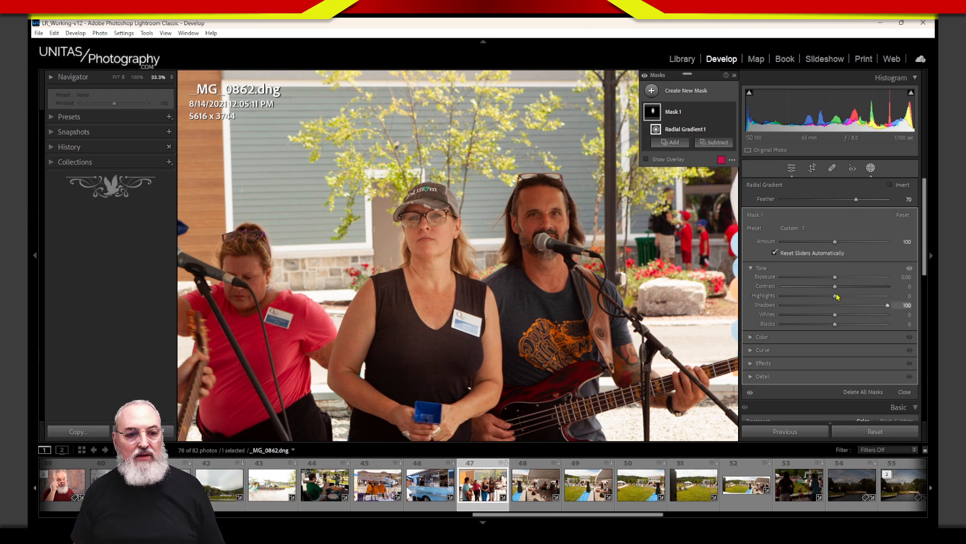
Try Contrast 100 on Mask 1, reset it to 0, and set Blacks to -16.
drag(836, 287, 894, 278)
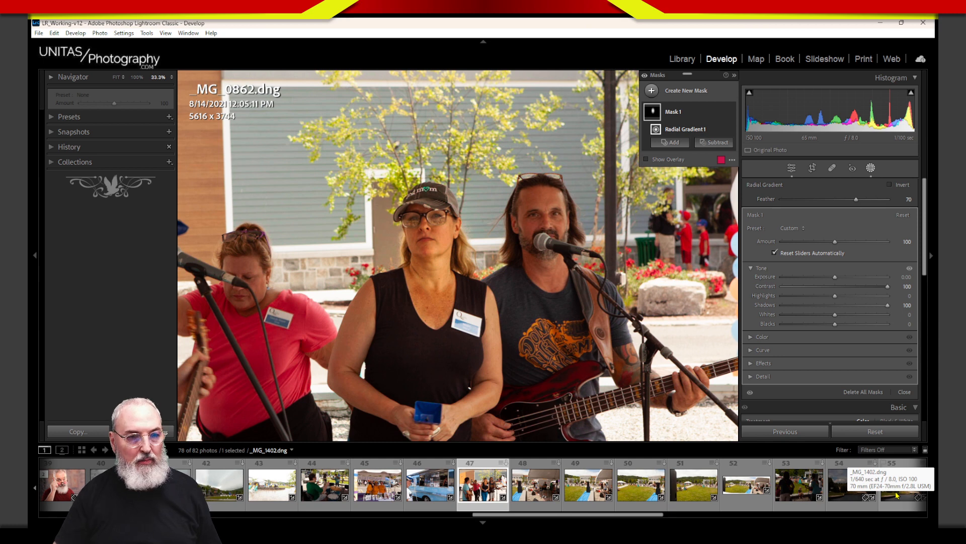
double_click(772, 286)
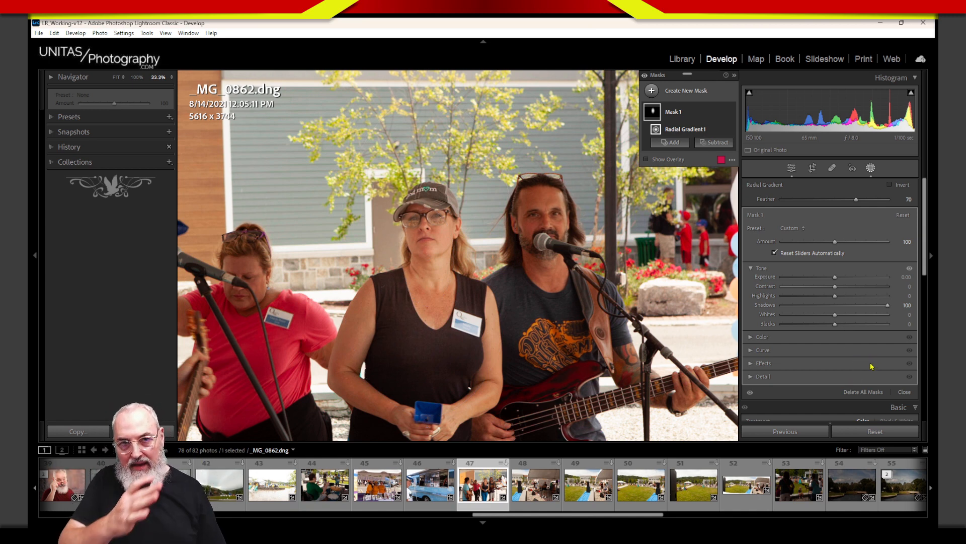
drag(835, 333, 829, 331)
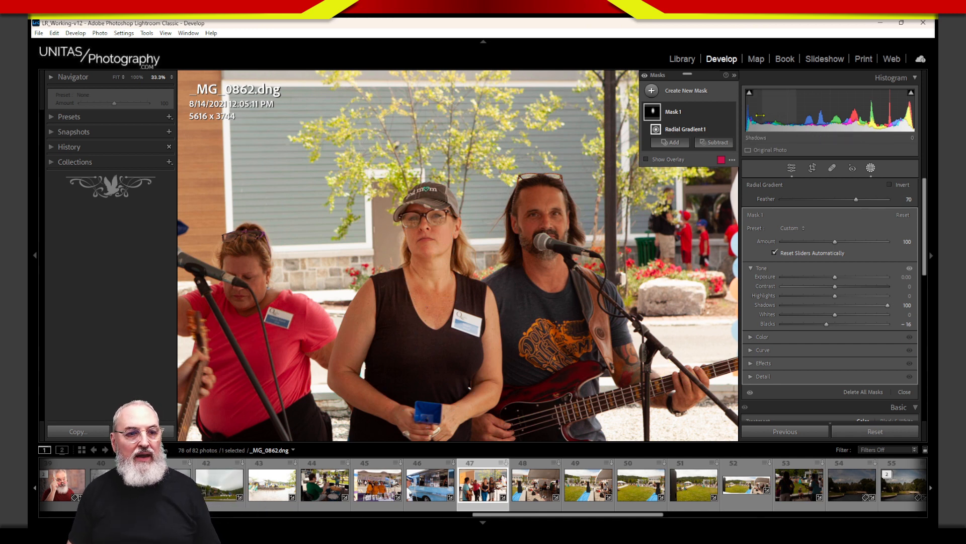
Compare the woman's face with Mask 1 hidden and shown at the new Shadows and Blacks settings.
click(730, 111)
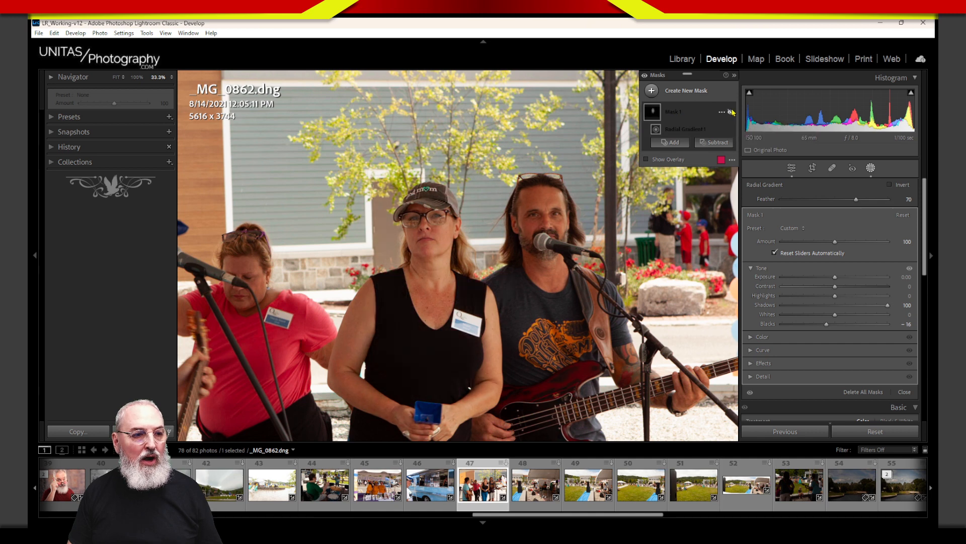
click(731, 111)
click(731, 112)
click(731, 112)
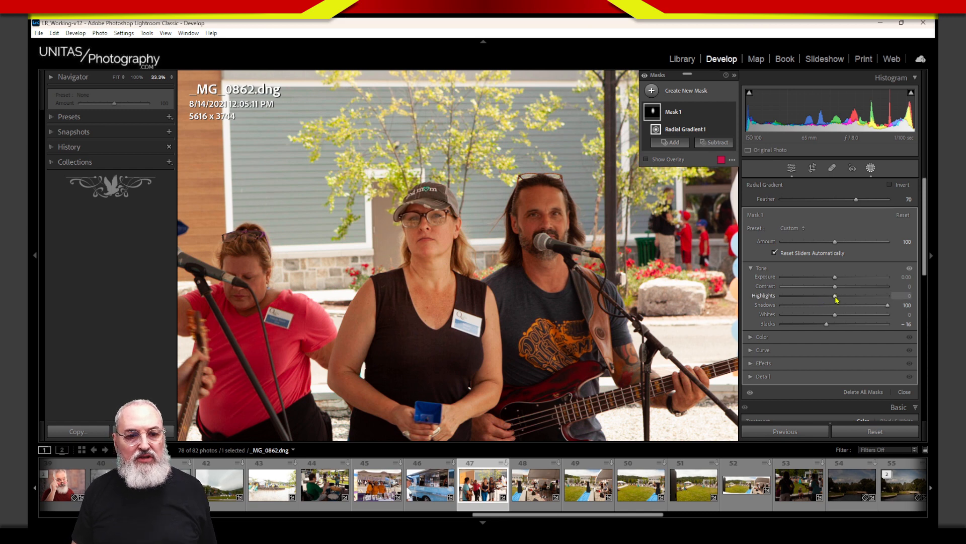
Try Highlights -19 on Mask 1, reset it to 0, and set Whites to -26.
drag(837, 300, 824, 300)
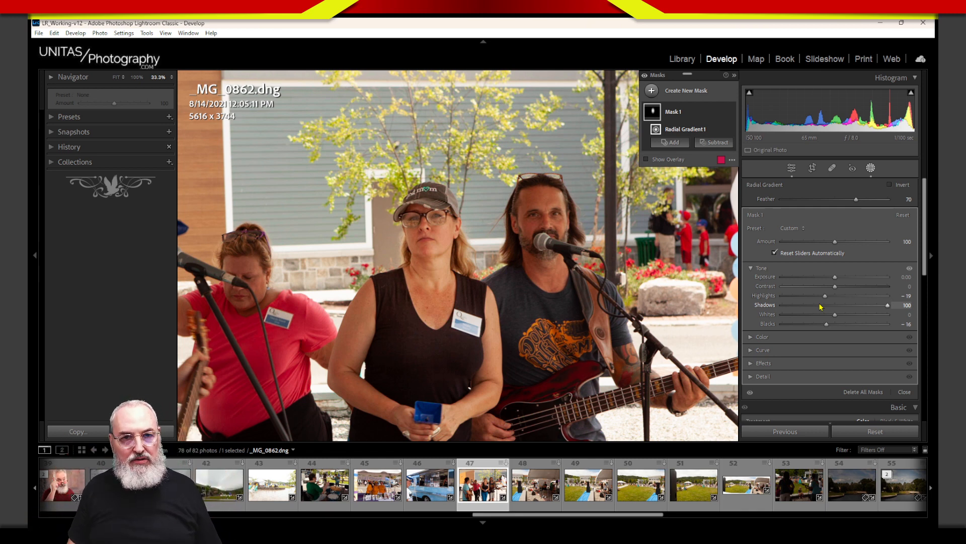
mouse_move(724, 108)
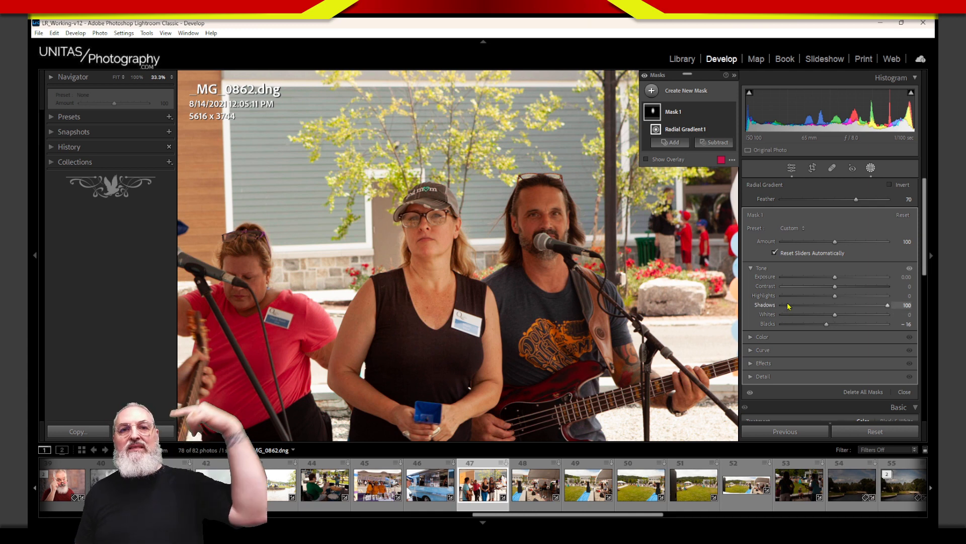
drag(835, 315, 822, 316)
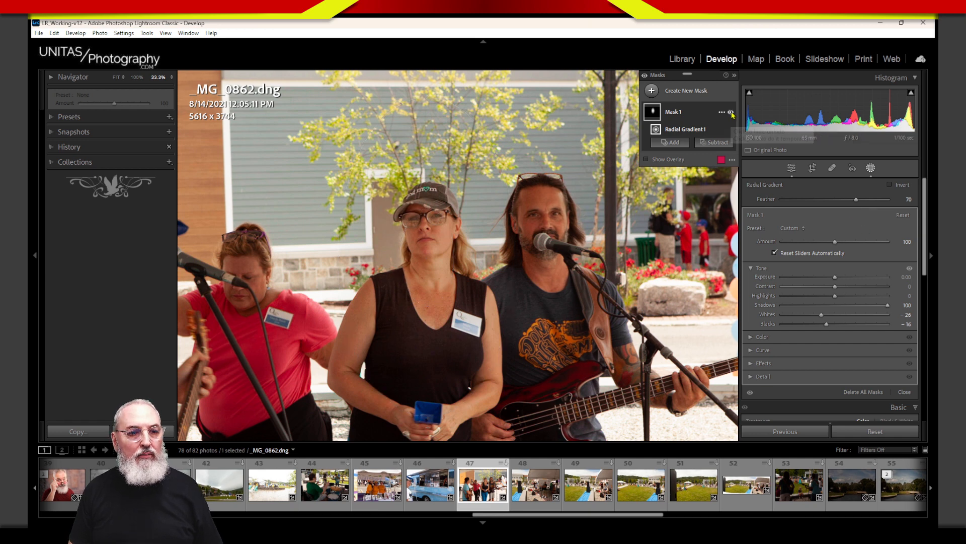
Repeatedly hide and show Mask 1 to examine how the brightened face blends with its surroundings.
click(731, 113)
click(731, 112)
click(731, 113)
click(734, 115)
click(733, 115)
click(734, 115)
click(736, 116)
click(735, 115)
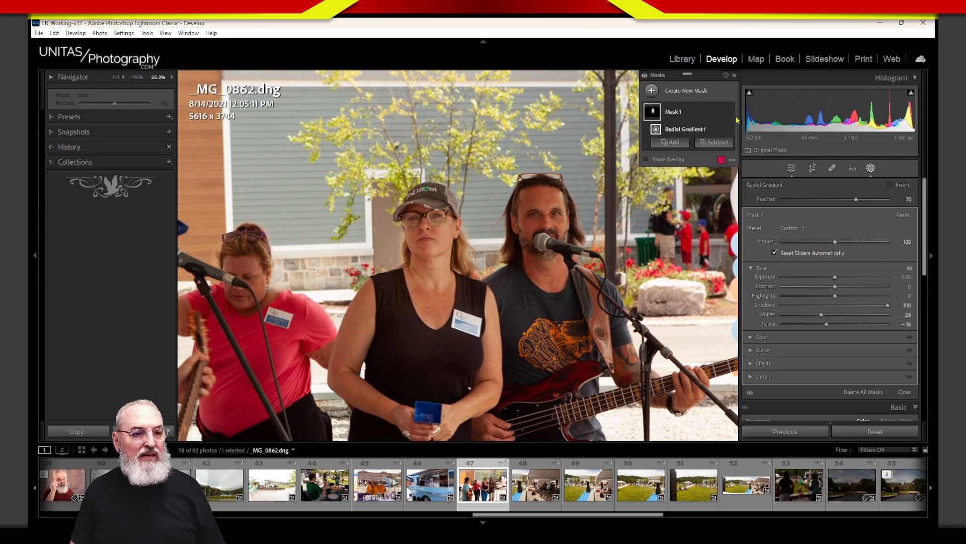
click(733, 115)
click(733, 116)
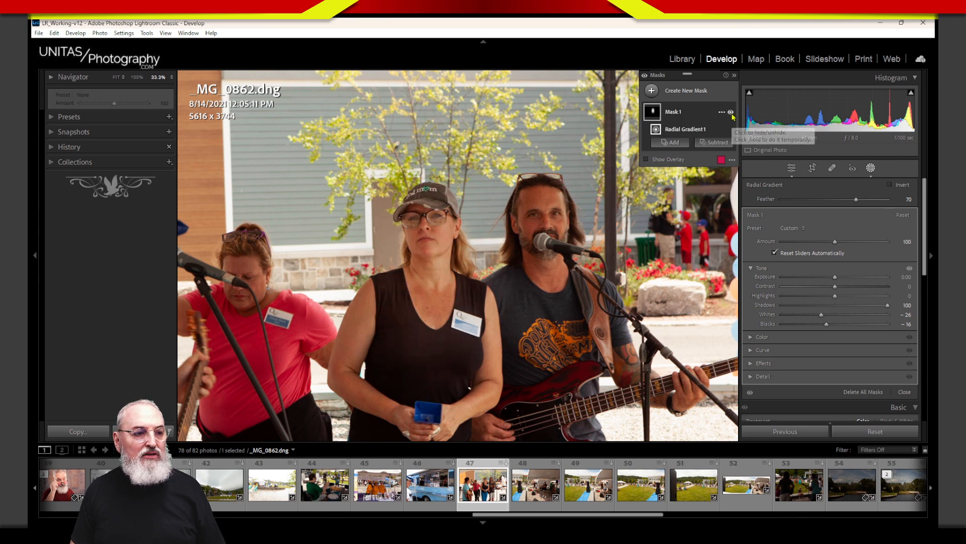
click(731, 113)
click(731, 112)
click(731, 113)
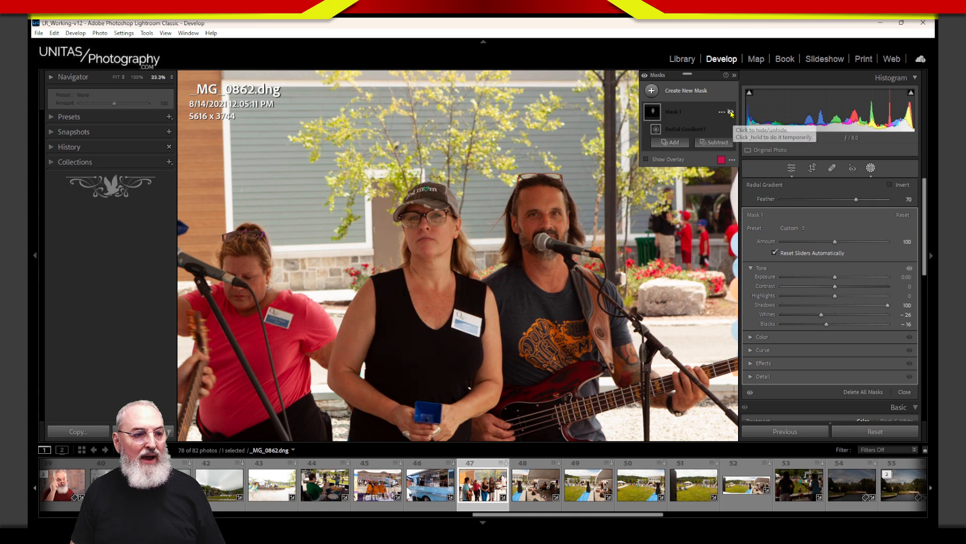
click(731, 112)
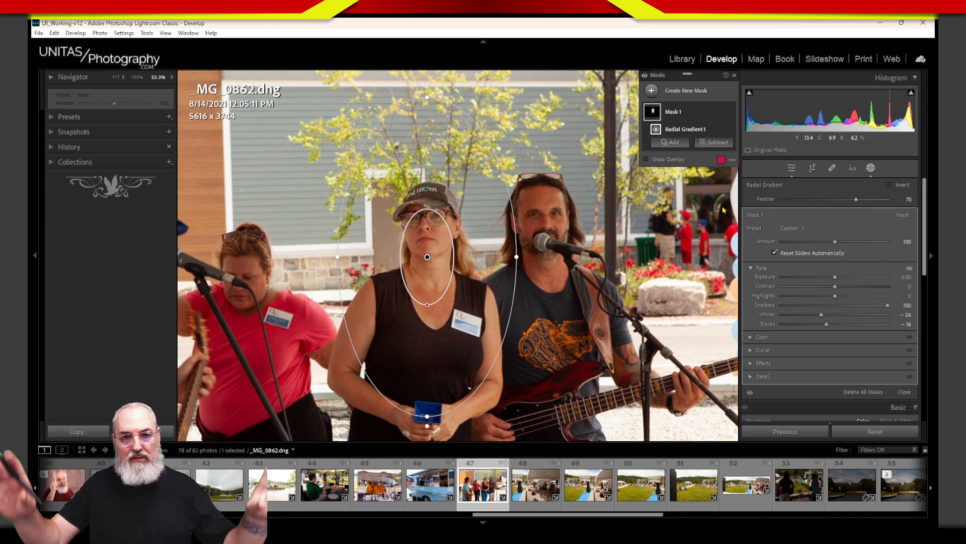
Close masking and compare the whole photo before and after the local adjustment.
click(871, 169)
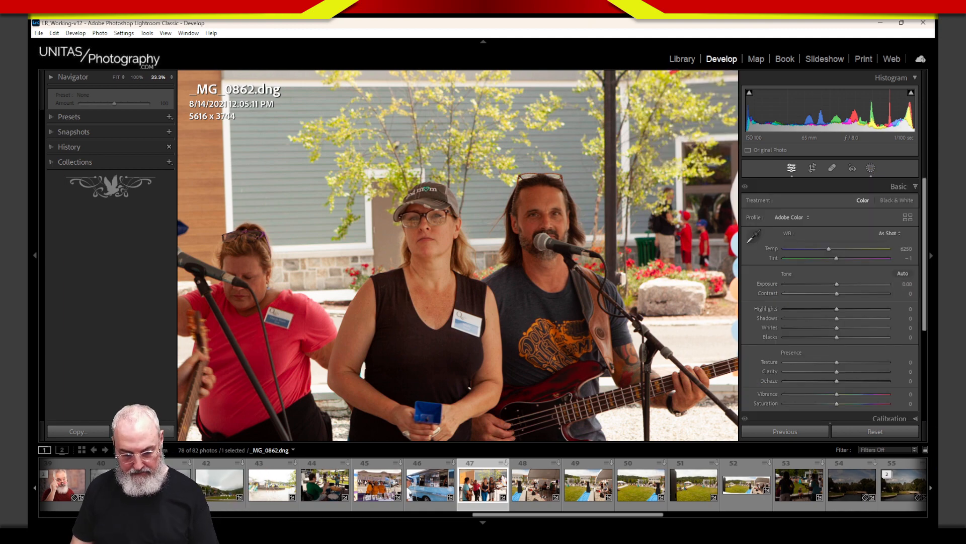
key(backslash)
key(backslash)
key(backslash)
key(backslash)
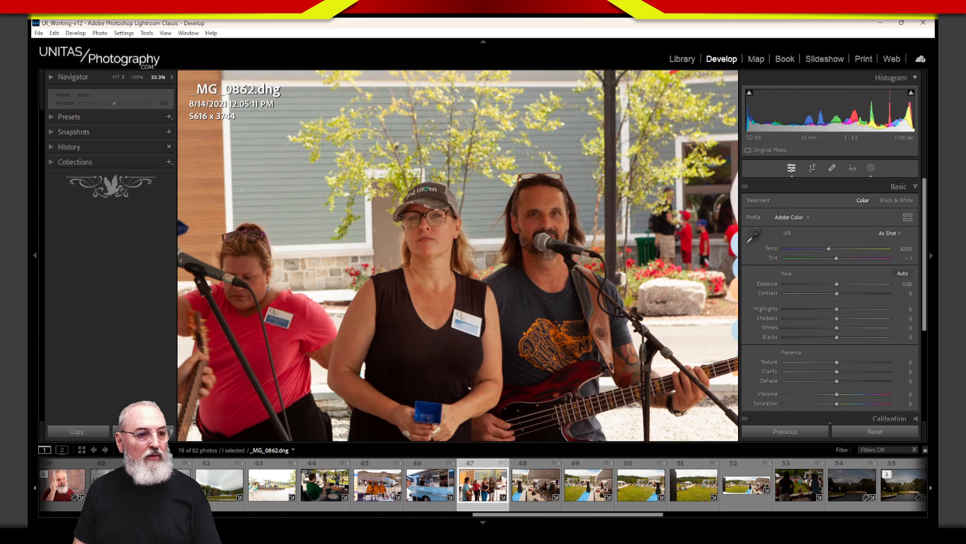
key(backslash)
key(backslash)
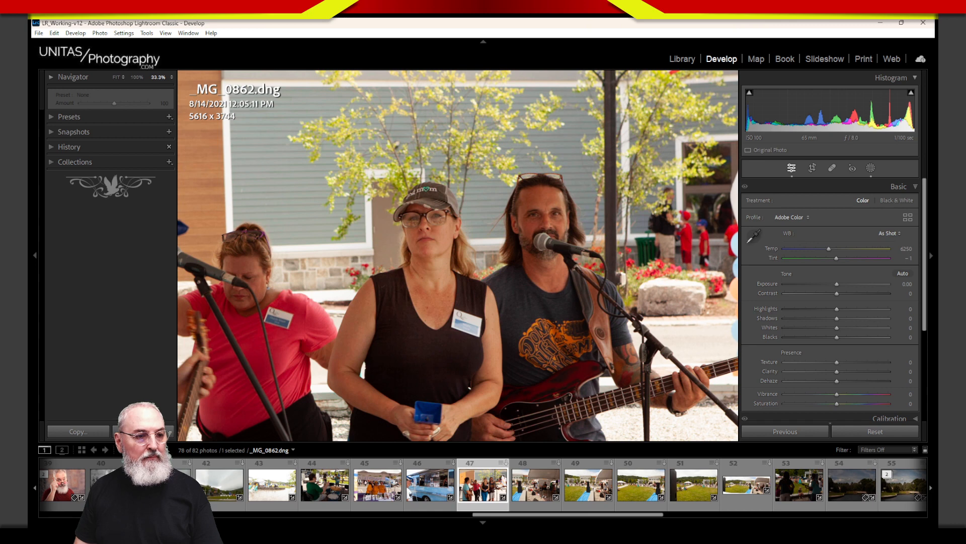
key(backslash)
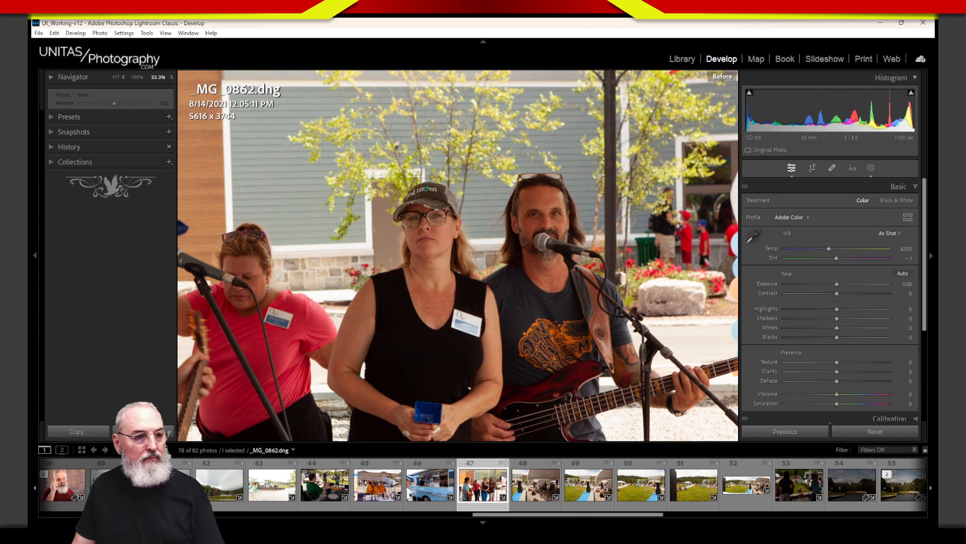
key(backslash)
key(backslash)
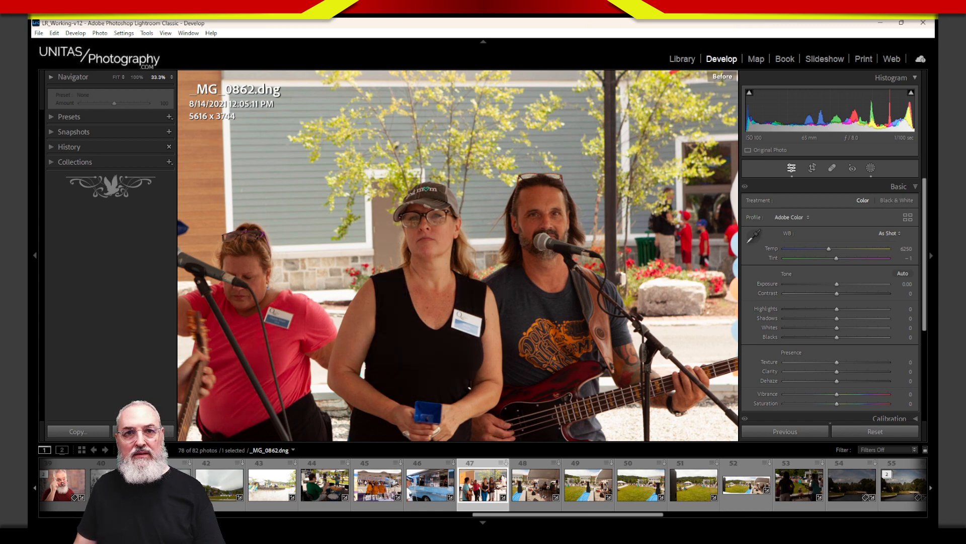
key(backslash)
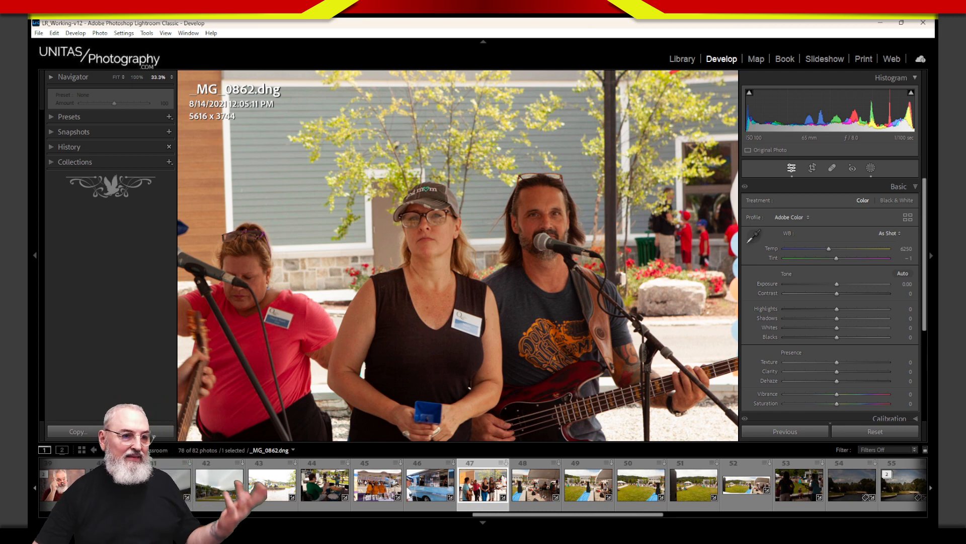
Duplicate Mask 1 and move the copy over the face of the woman in the pink shirt.
click(871, 168)
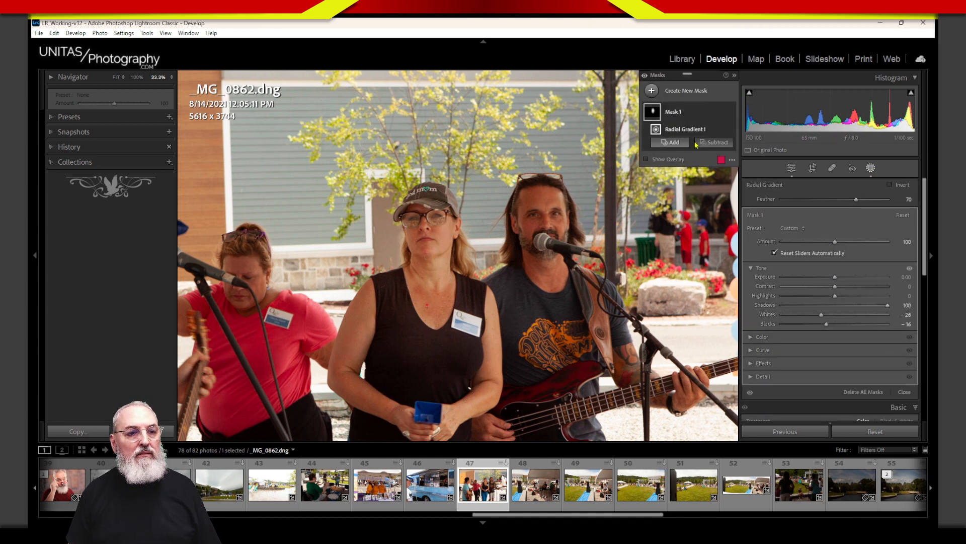
click(722, 112)
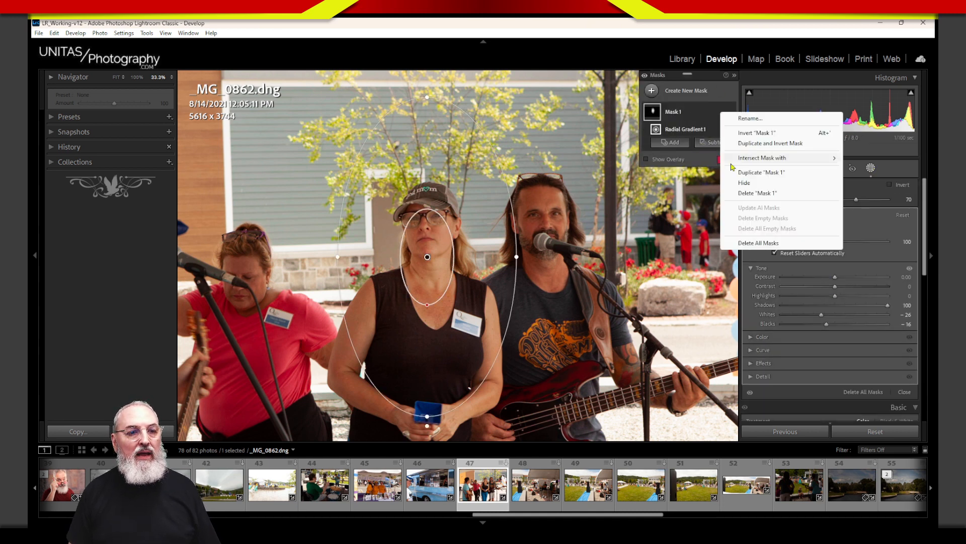
click(763, 178)
drag(437, 271, 255, 314)
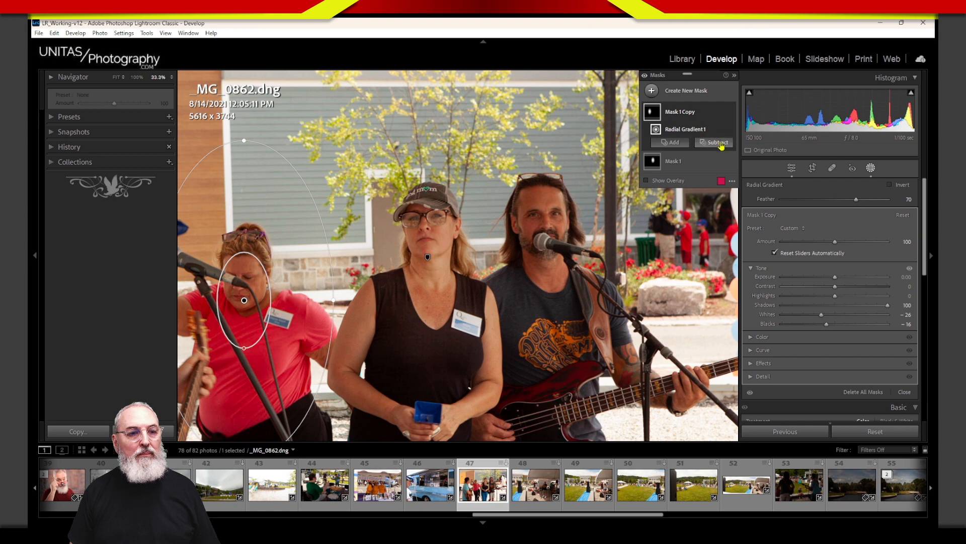
Duplicate Mask 1 Copy and move the new radial mask over the face of the man with the bass guitar.
click(722, 112)
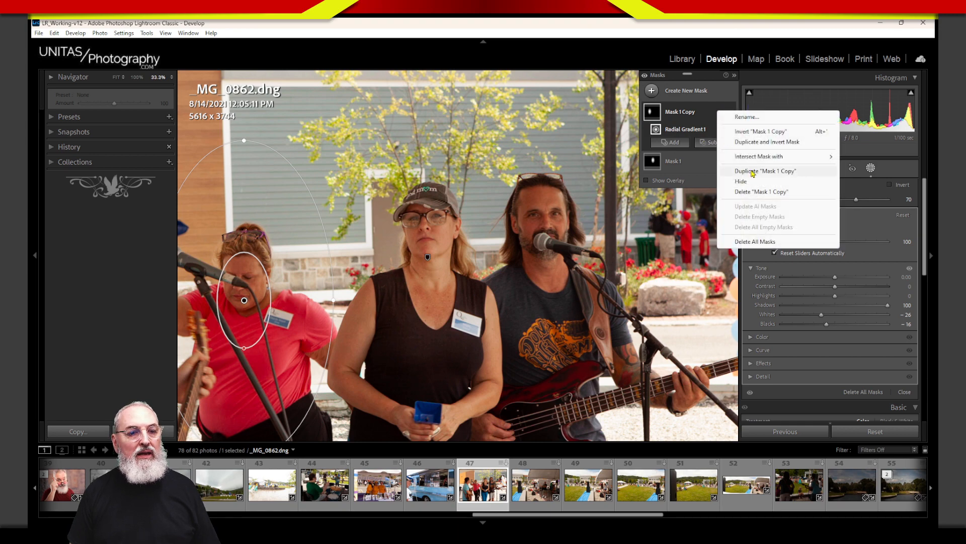
click(759, 172)
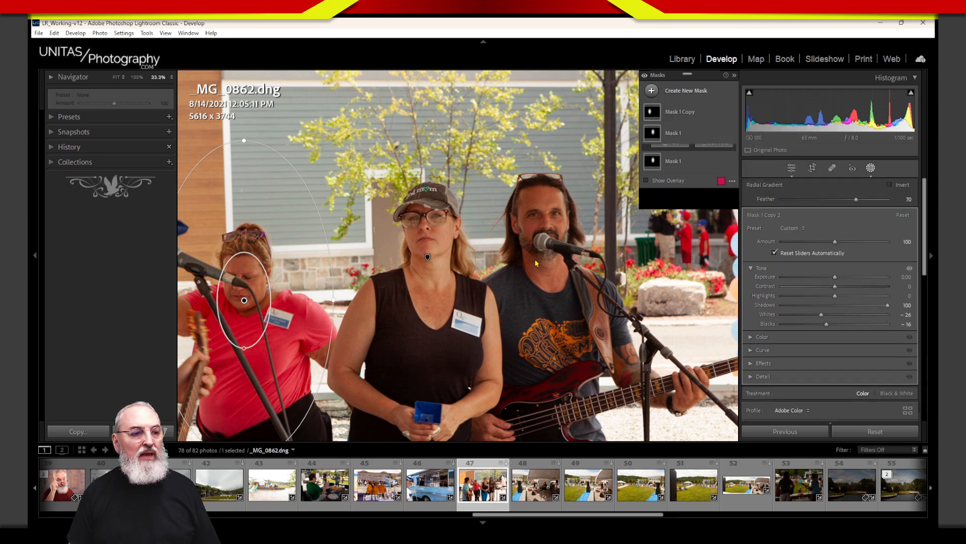
drag(248, 332, 555, 265)
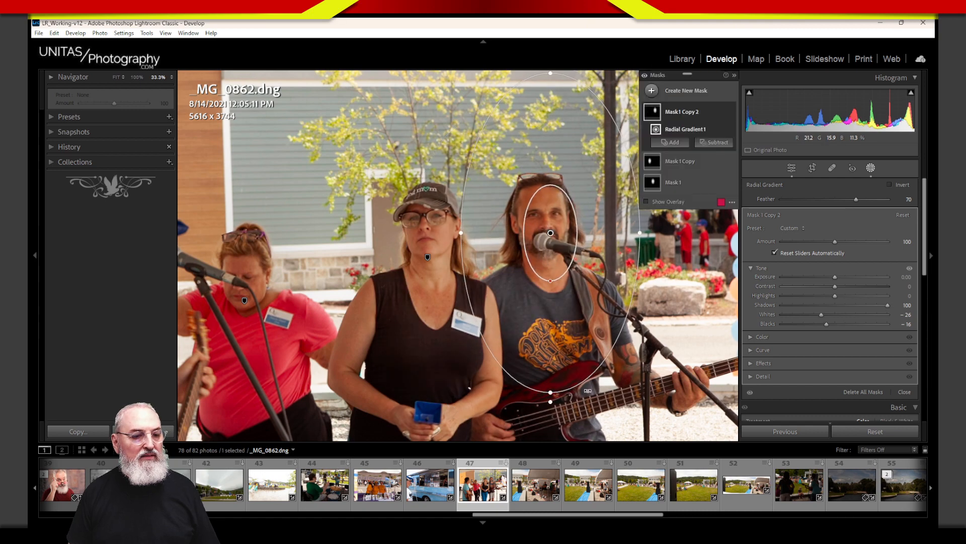
Rotate and shrink the man's radial mask to fit around his face and set its Feather to 45.
drag(552, 403, 568, 401)
mouse_move(577, 312)
mouse_down()
mouse_move(577, 338)
mouse_move(575, 317)
mouse_up()
drag(460, 250, 488, 246)
drag(573, 396, 567, 355)
mouse_move(553, 273)
mouse_down()
mouse_move(558, 303)
mouse_move(553, 272)
mouse_up()
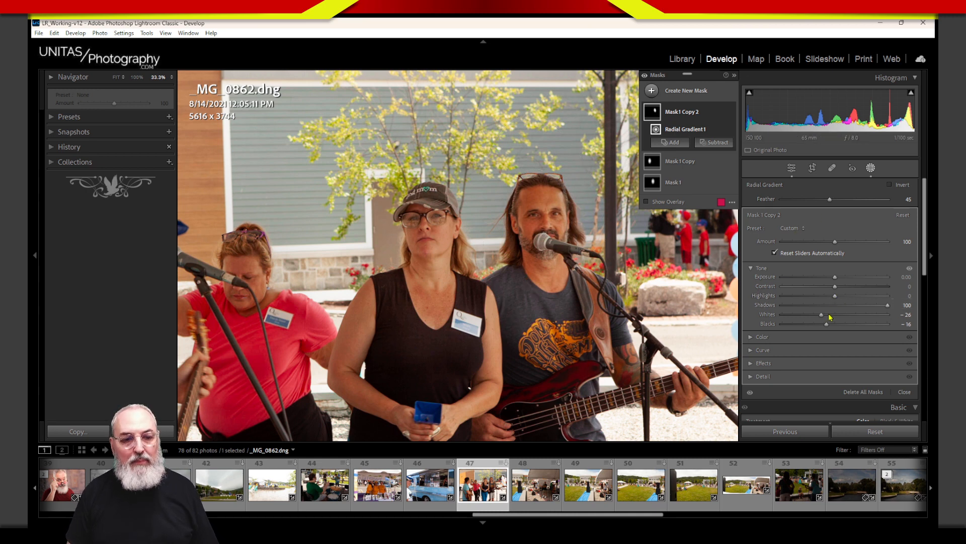
On the bass player's radial mask, set Exposure to 0.29, Whites to -21 and Blacks to -21.
drag(822, 315, 824, 326)
drag(835, 278, 838, 280)
drag(825, 316, 827, 321)
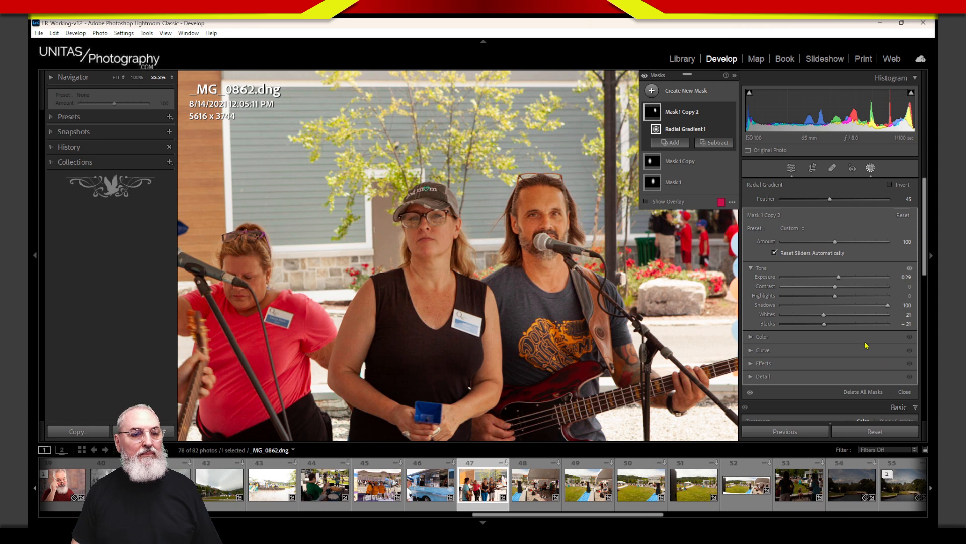
Toggle the visibility of Mask 1 Copy 2 to compare the bass player's face with and without the adjustment.
click(732, 112)
click(732, 113)
click(732, 114)
click(732, 114)
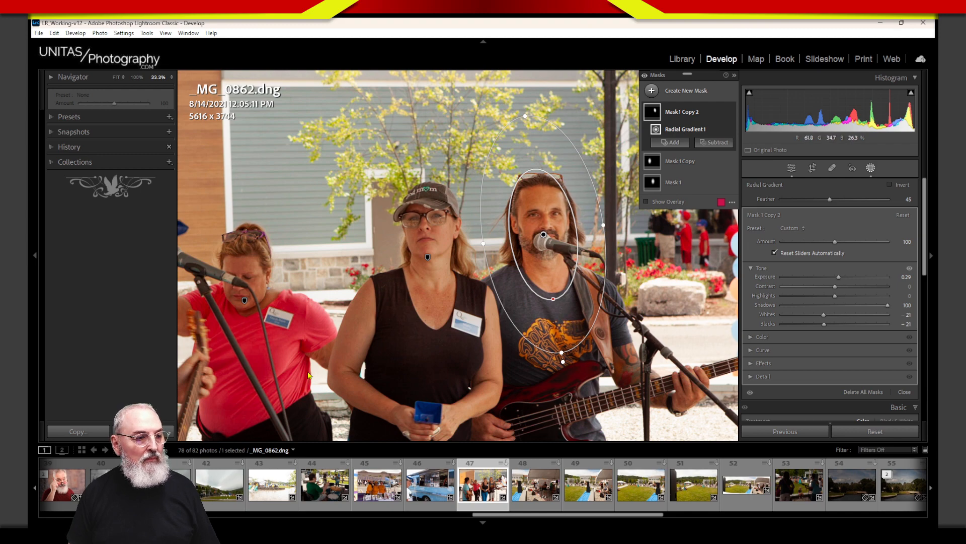
Shrink and reshape the radial mask of Mask 1 Copy to fit around the face of the woman in the pink shirt.
drag(319, 373, 537, 351)
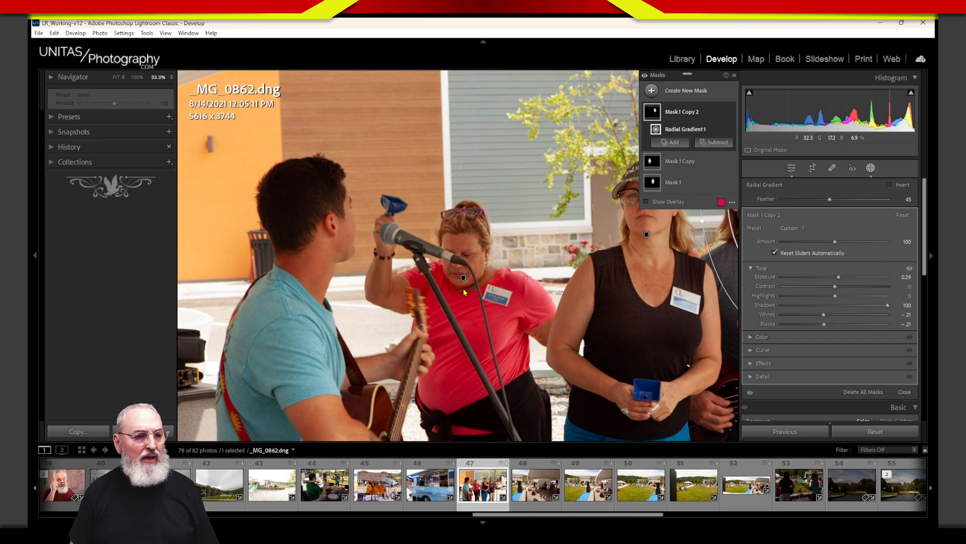
click(463, 278)
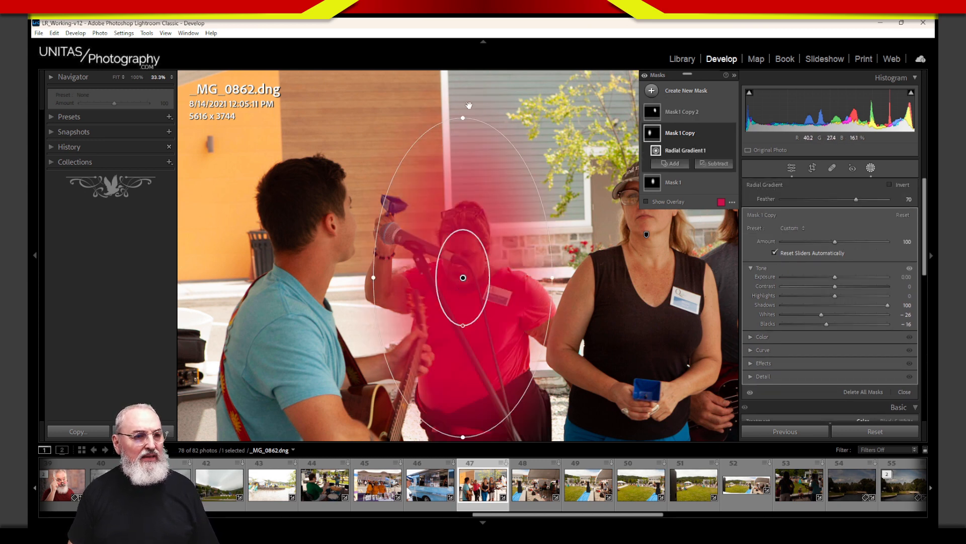
drag(463, 117, 463, 181)
drag(375, 278, 391, 287)
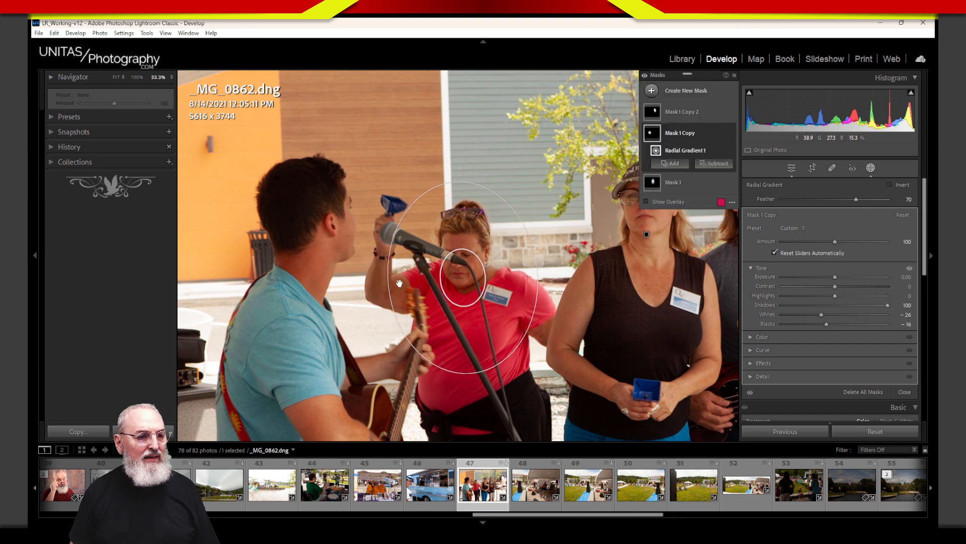
drag(464, 306, 466, 331)
mouse_move(469, 313)
mouse_down()
mouse_move(472, 291)
mouse_move(466, 302)
mouse_up()
Lower the Shadows of Mask 1 Copy slightly, then close masking and fit the whole photo in view.
drag(888, 305, 878, 306)
click(871, 169)
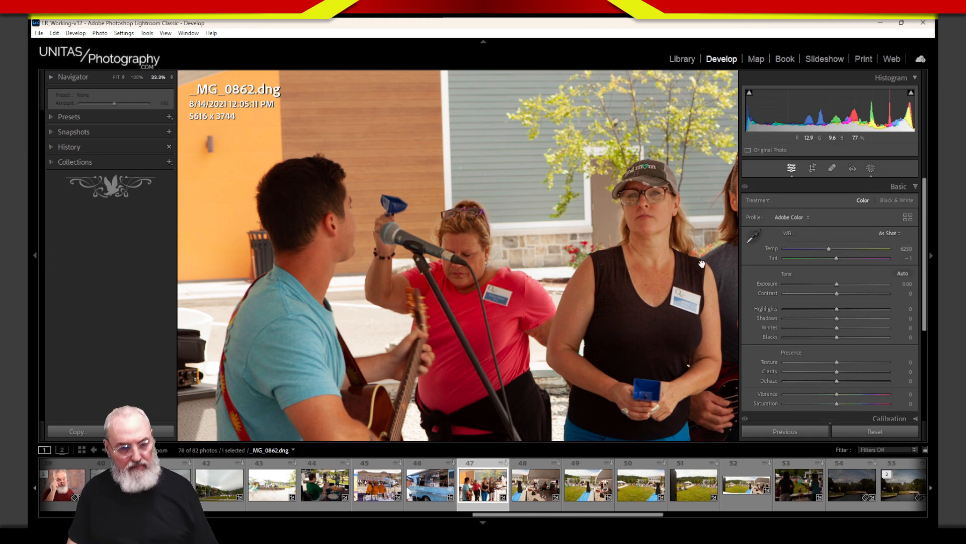
key(z)
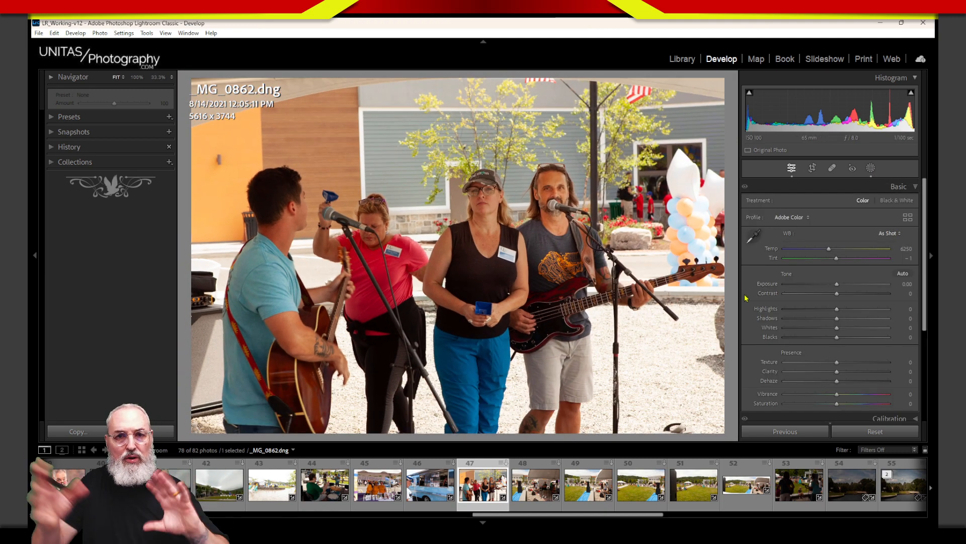